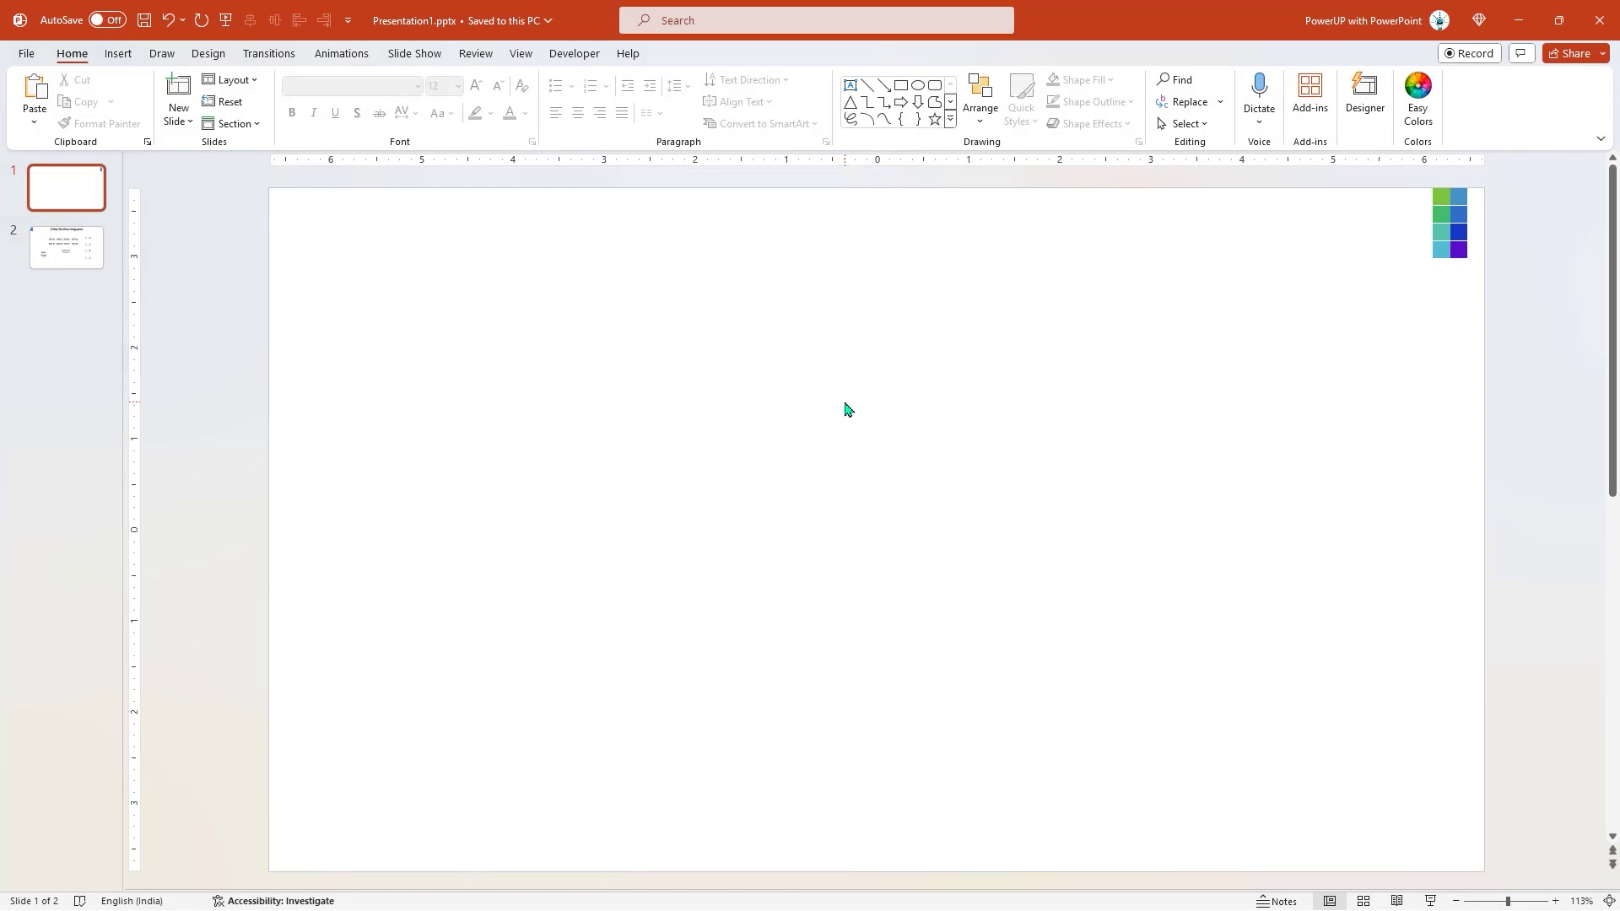
# - Show the centre guides and draw an S-curve rising from their intersection toward the upper right
pyautogui.click(521, 55)
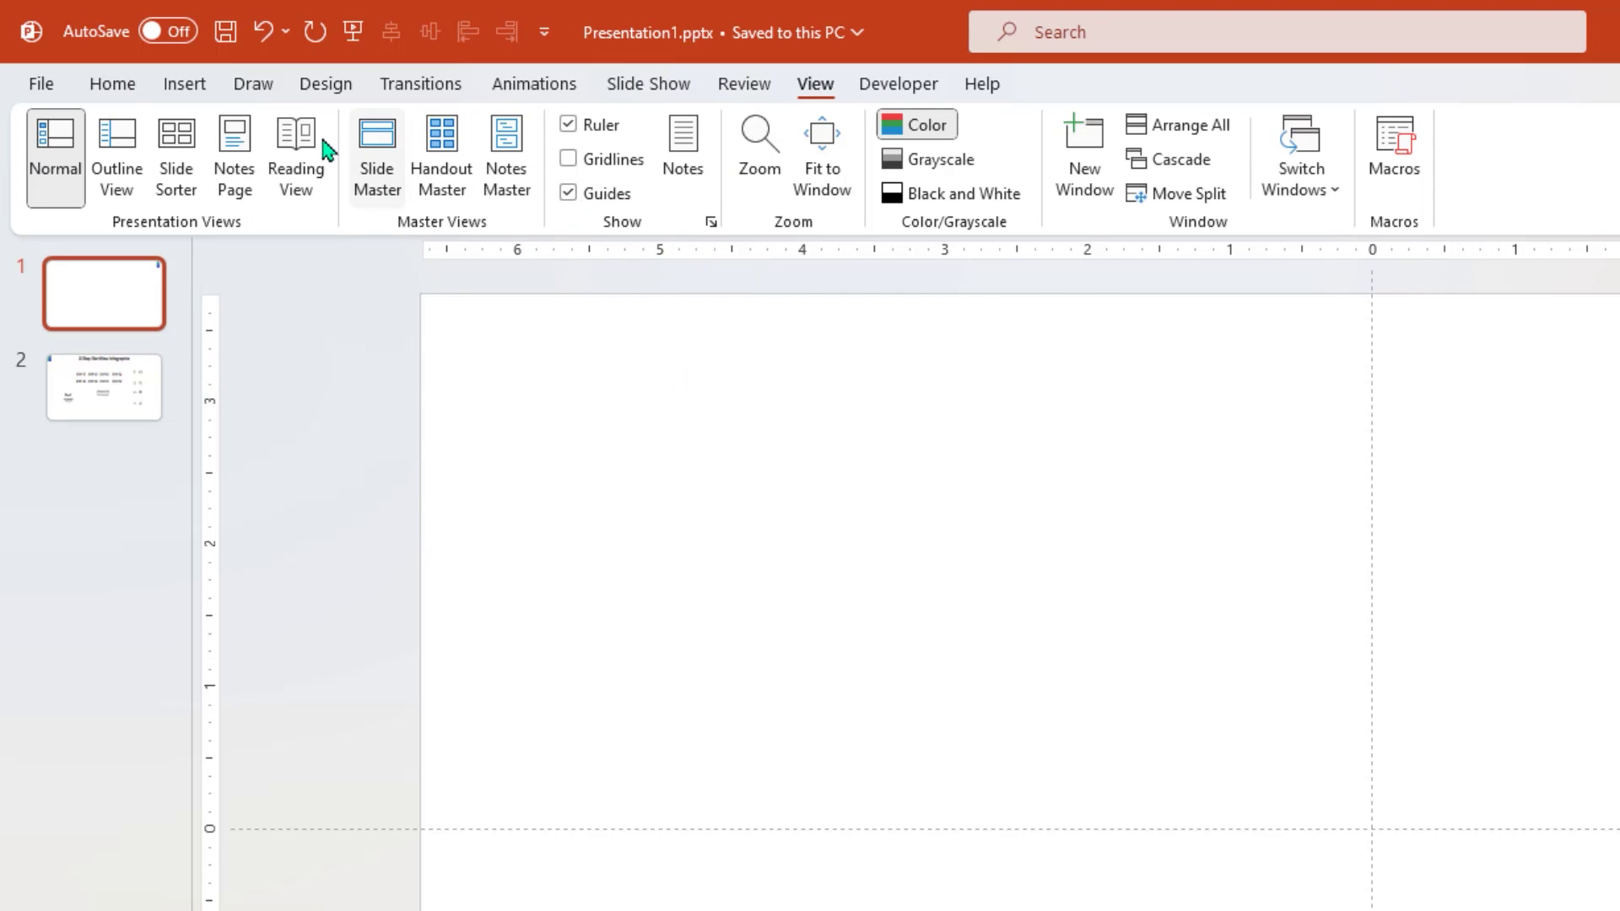
pyautogui.click(196, 89)
pyautogui.click(528, 200)
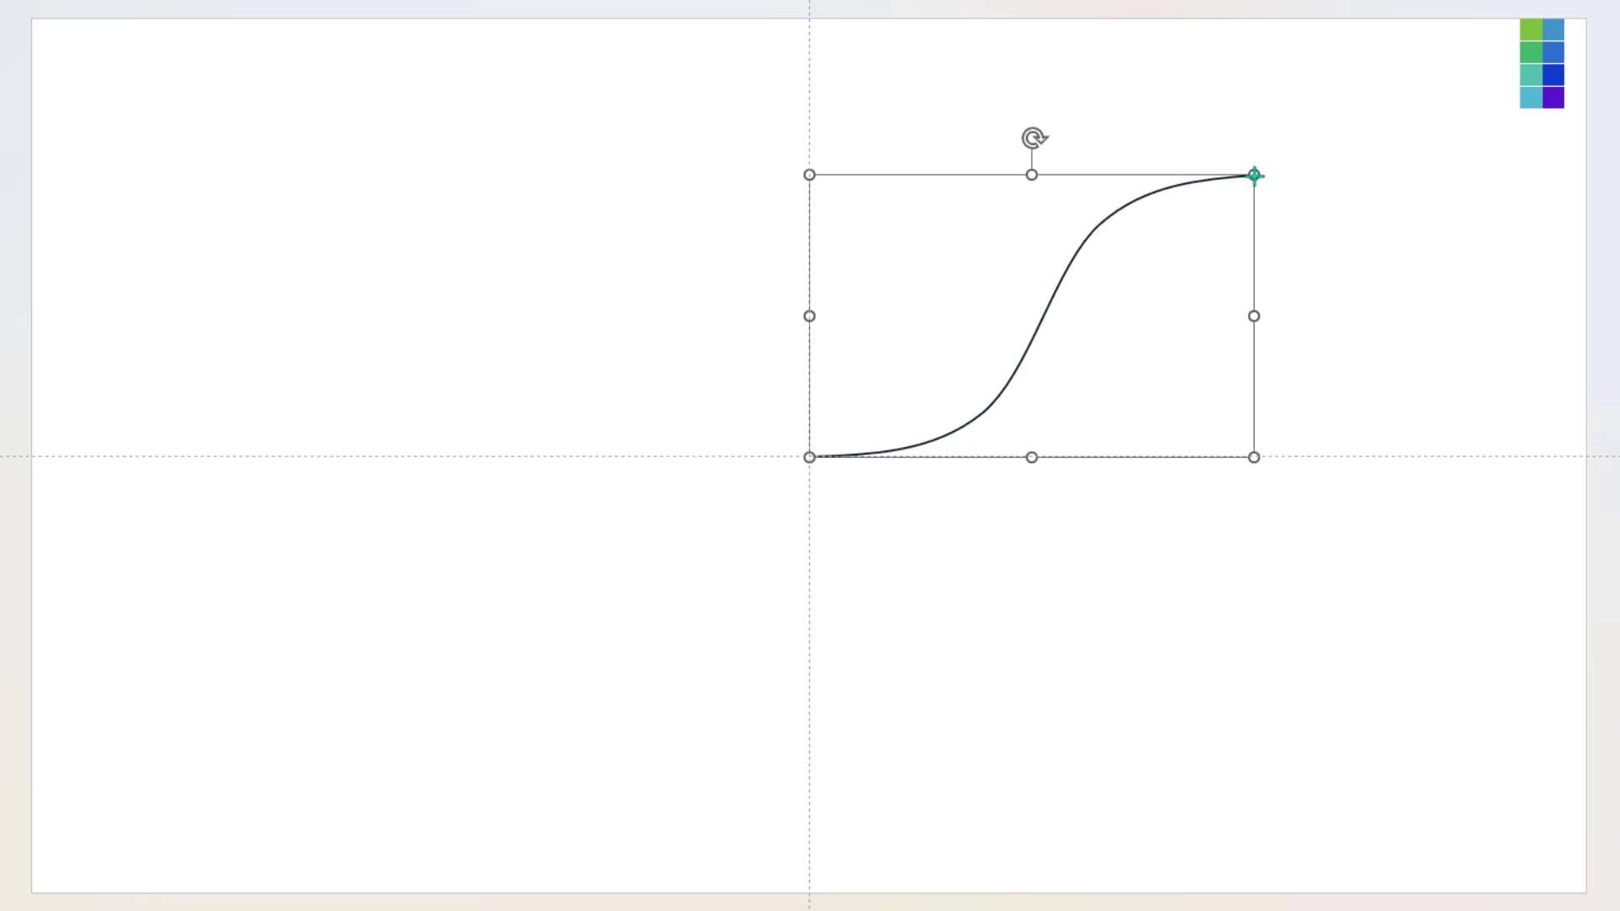
# - Give the curve a 50 pt line width and a Round cap type
pyautogui.rightClick(1006, 387)
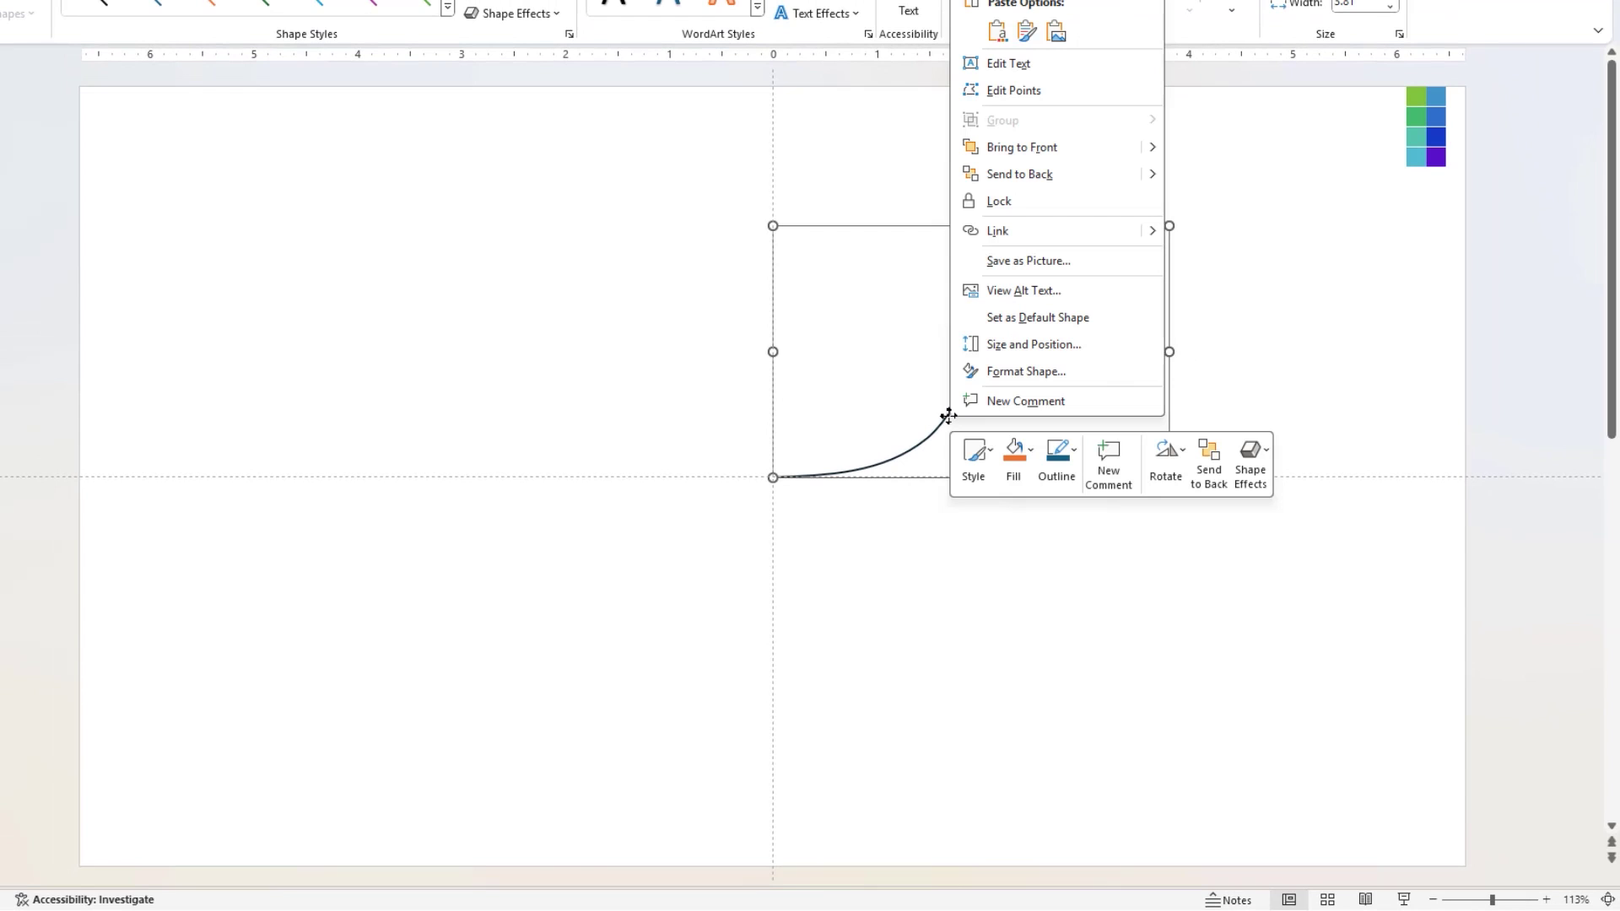
pyautogui.click(1079, 378)
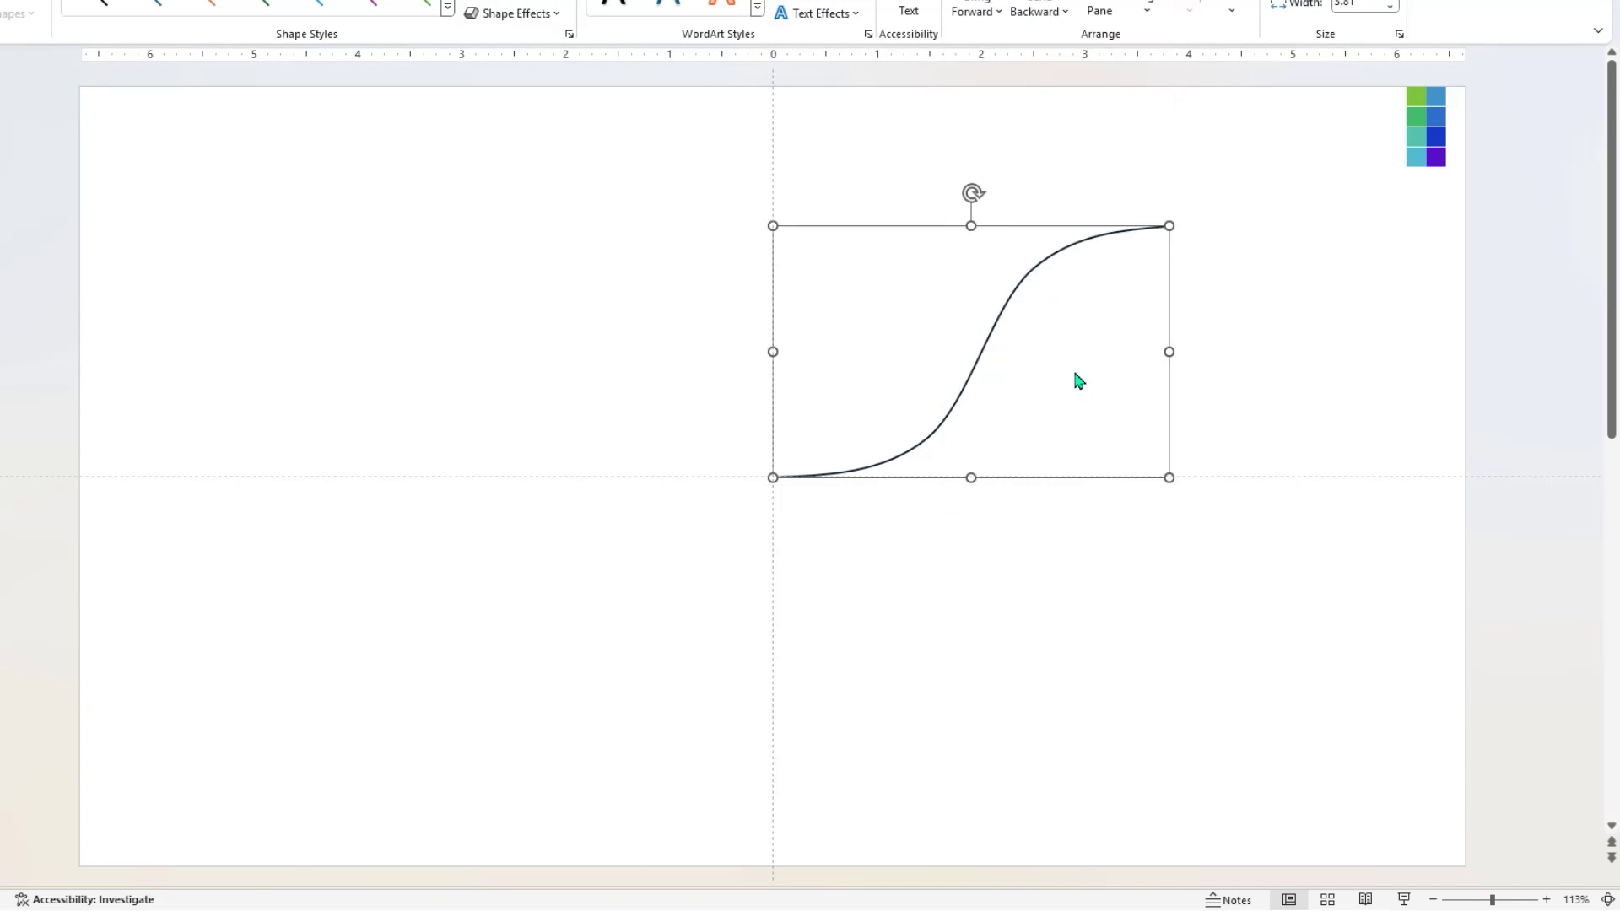
pyautogui.moveTo(1539, 488); pyautogui.dragTo(1479, 501)
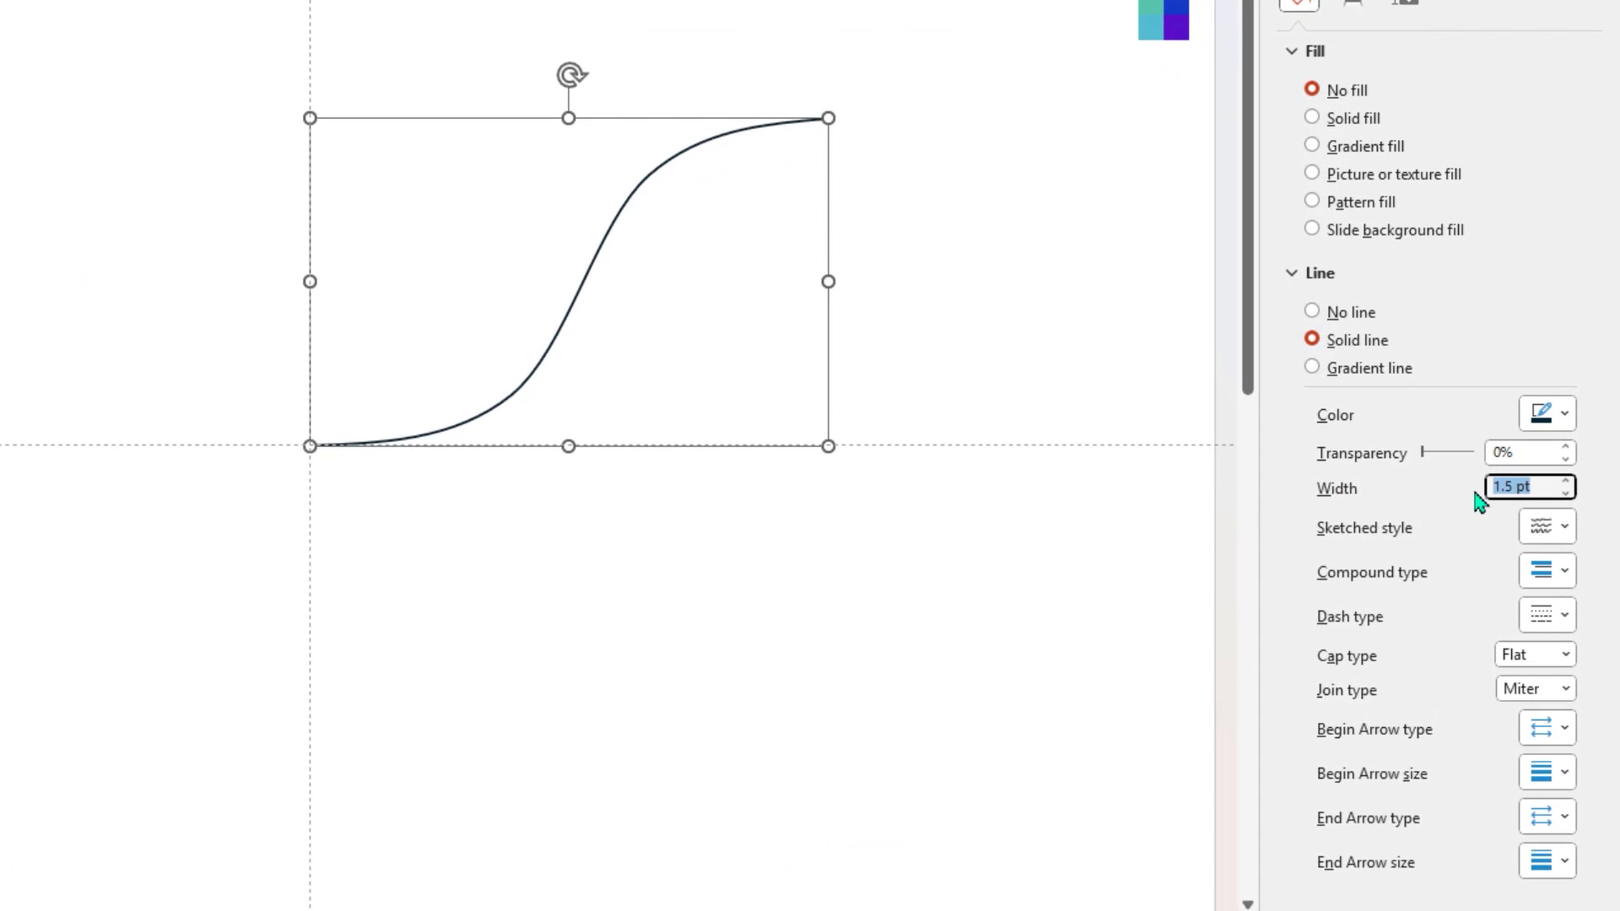
pyautogui.write('50')
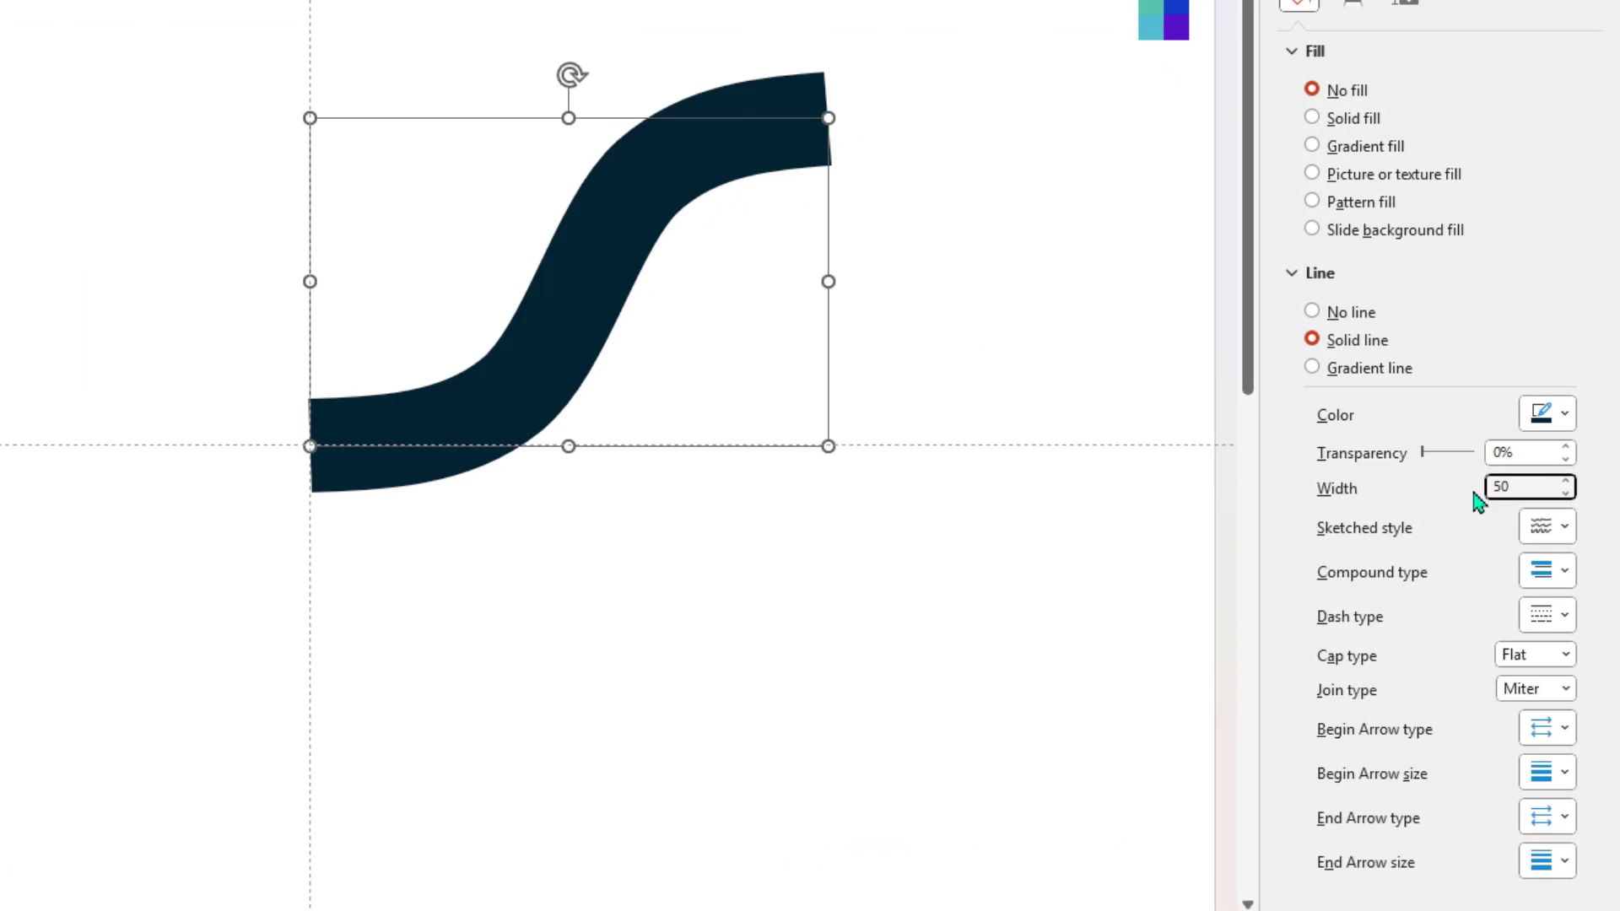
pyautogui.click(1568, 661)
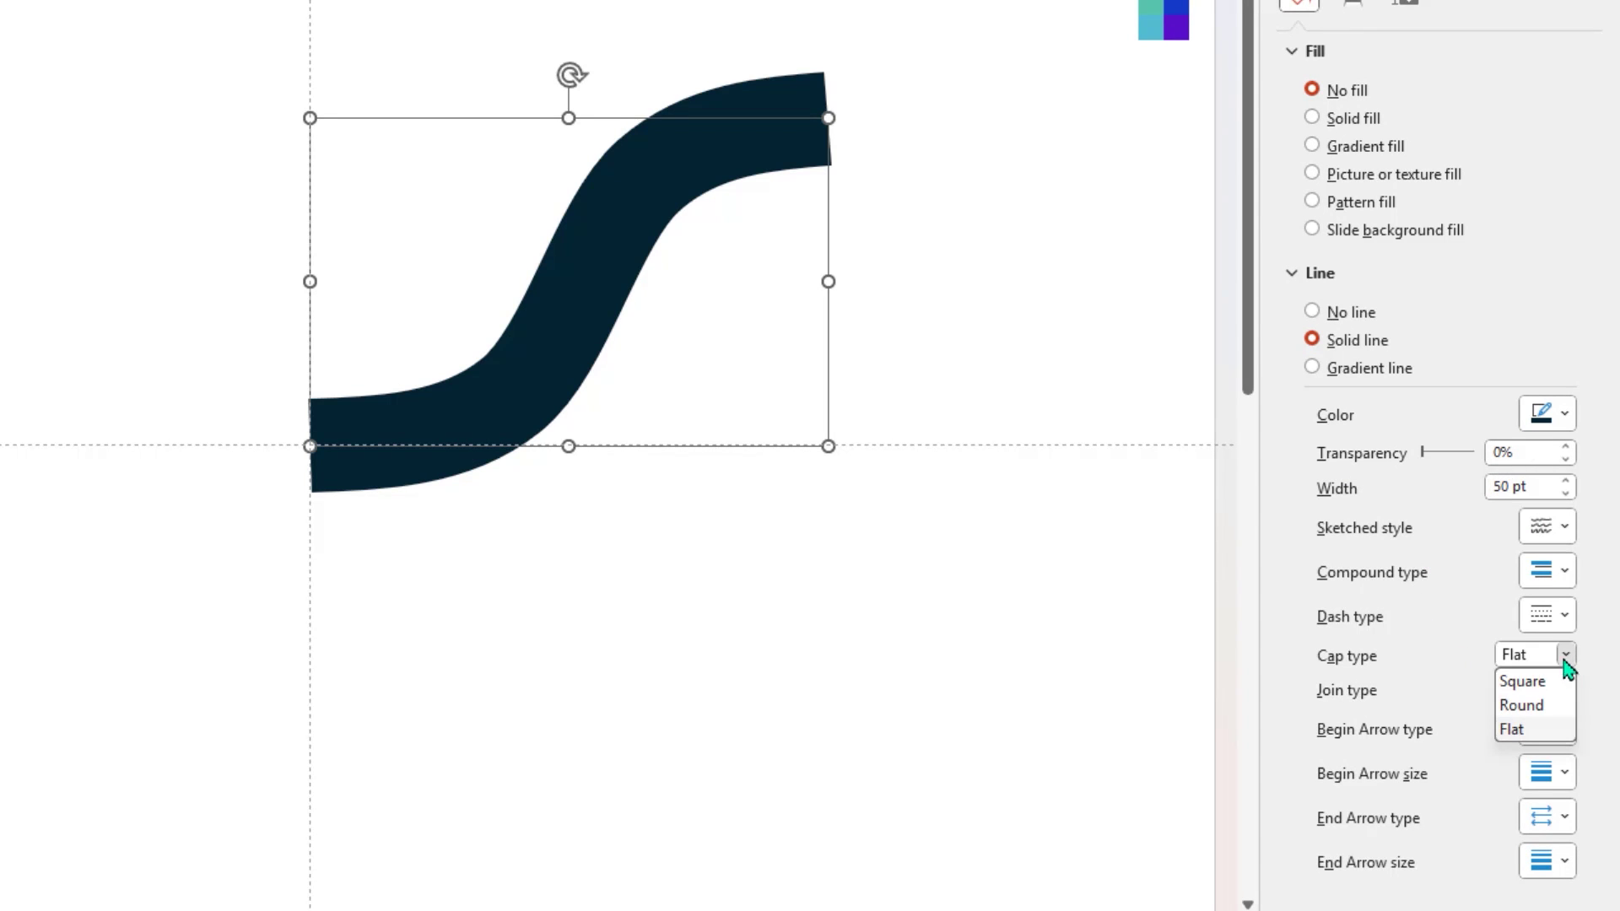
pyautogui.click(1525, 707)
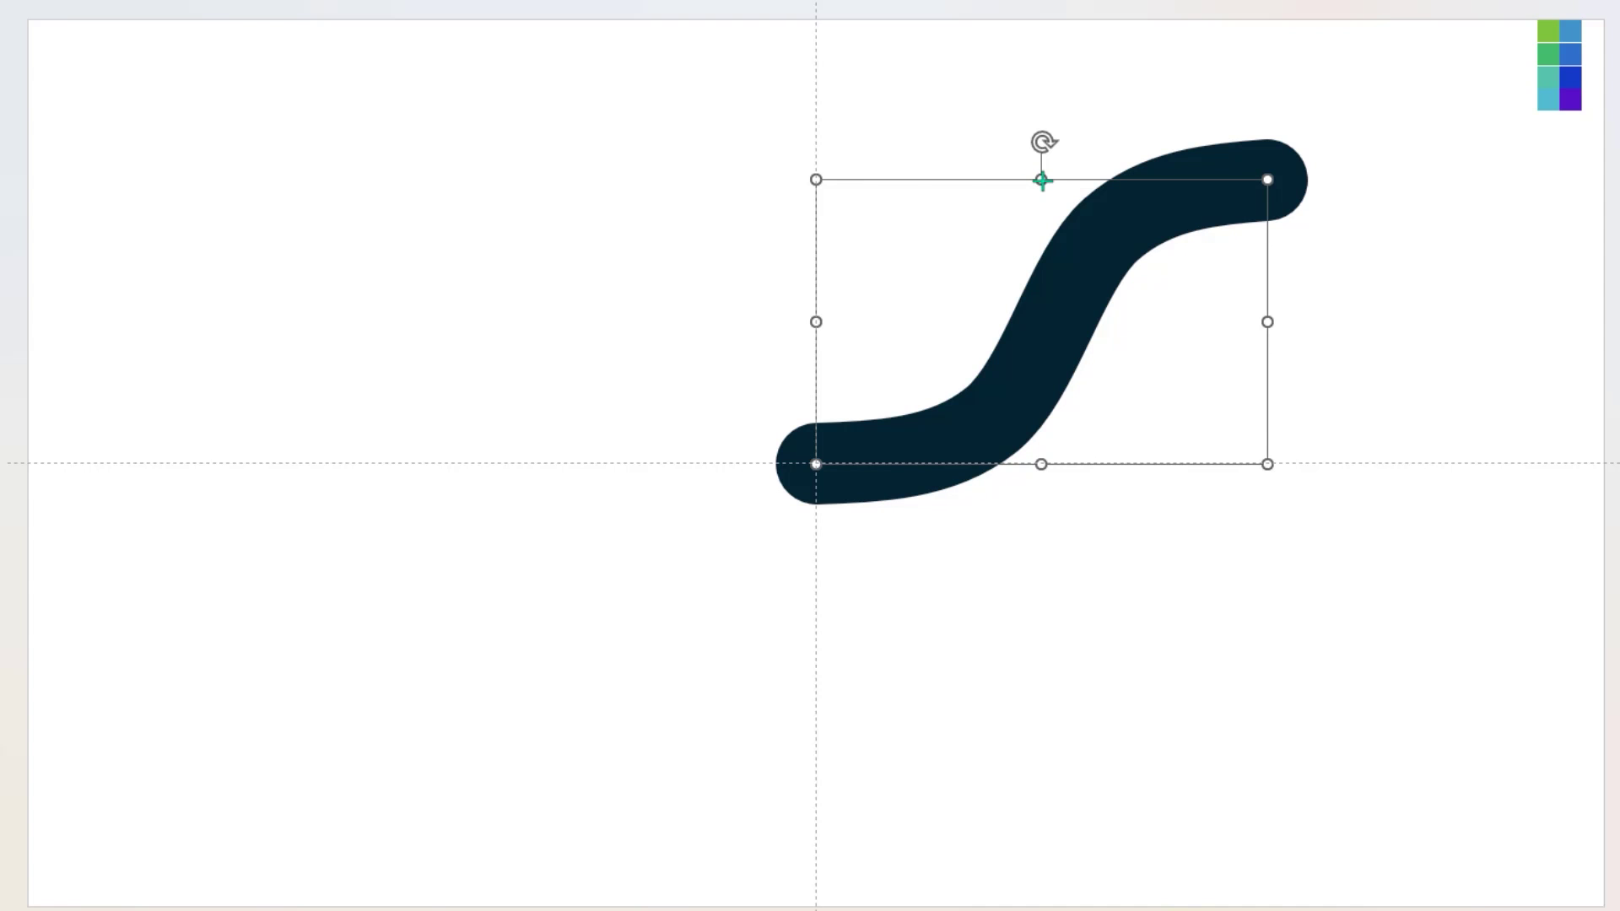
# - Duplicate the curve, shorten the copy to about half height, and group the two curves
pyautogui.hotkey('ctrl', 'd')
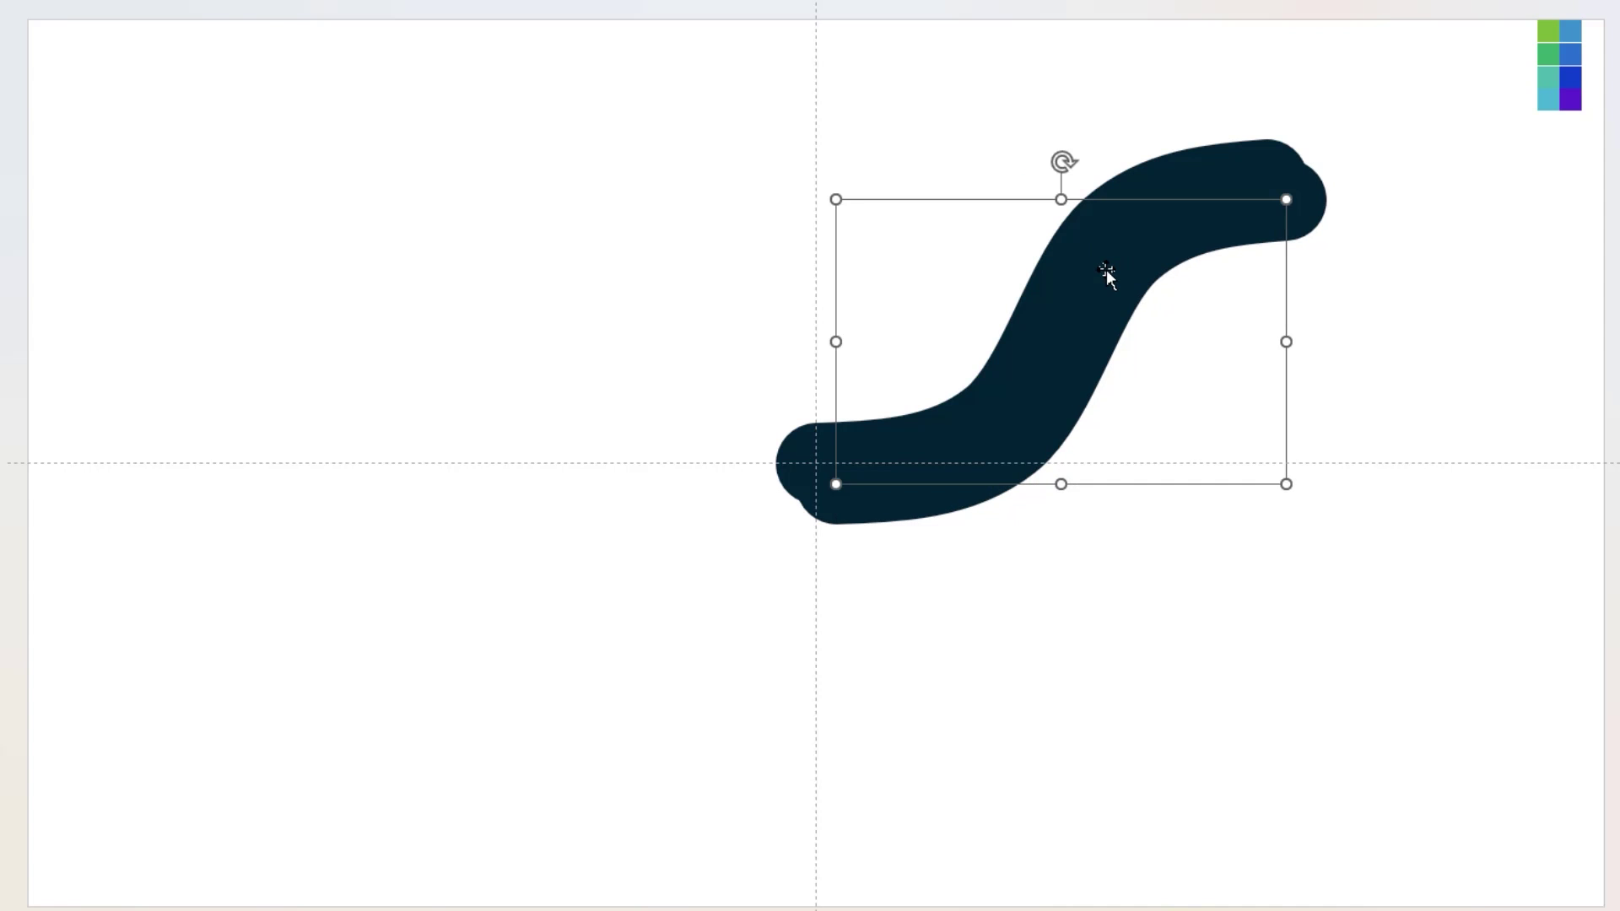
pyautogui.moveTo(1106, 270)
pyautogui.mouseDown()
pyautogui.moveTo(1094, 254)
pyautogui.moveTo(1130, 308)
pyautogui.moveTo(1092, 253)
pyautogui.mouseUp()
pyautogui.moveTo(1043, 183); pyautogui.dragTo(1041, 353)
pyautogui.keyDown('shift'); pyautogui.click(1087, 233); pyautogui.keyUp('shift')
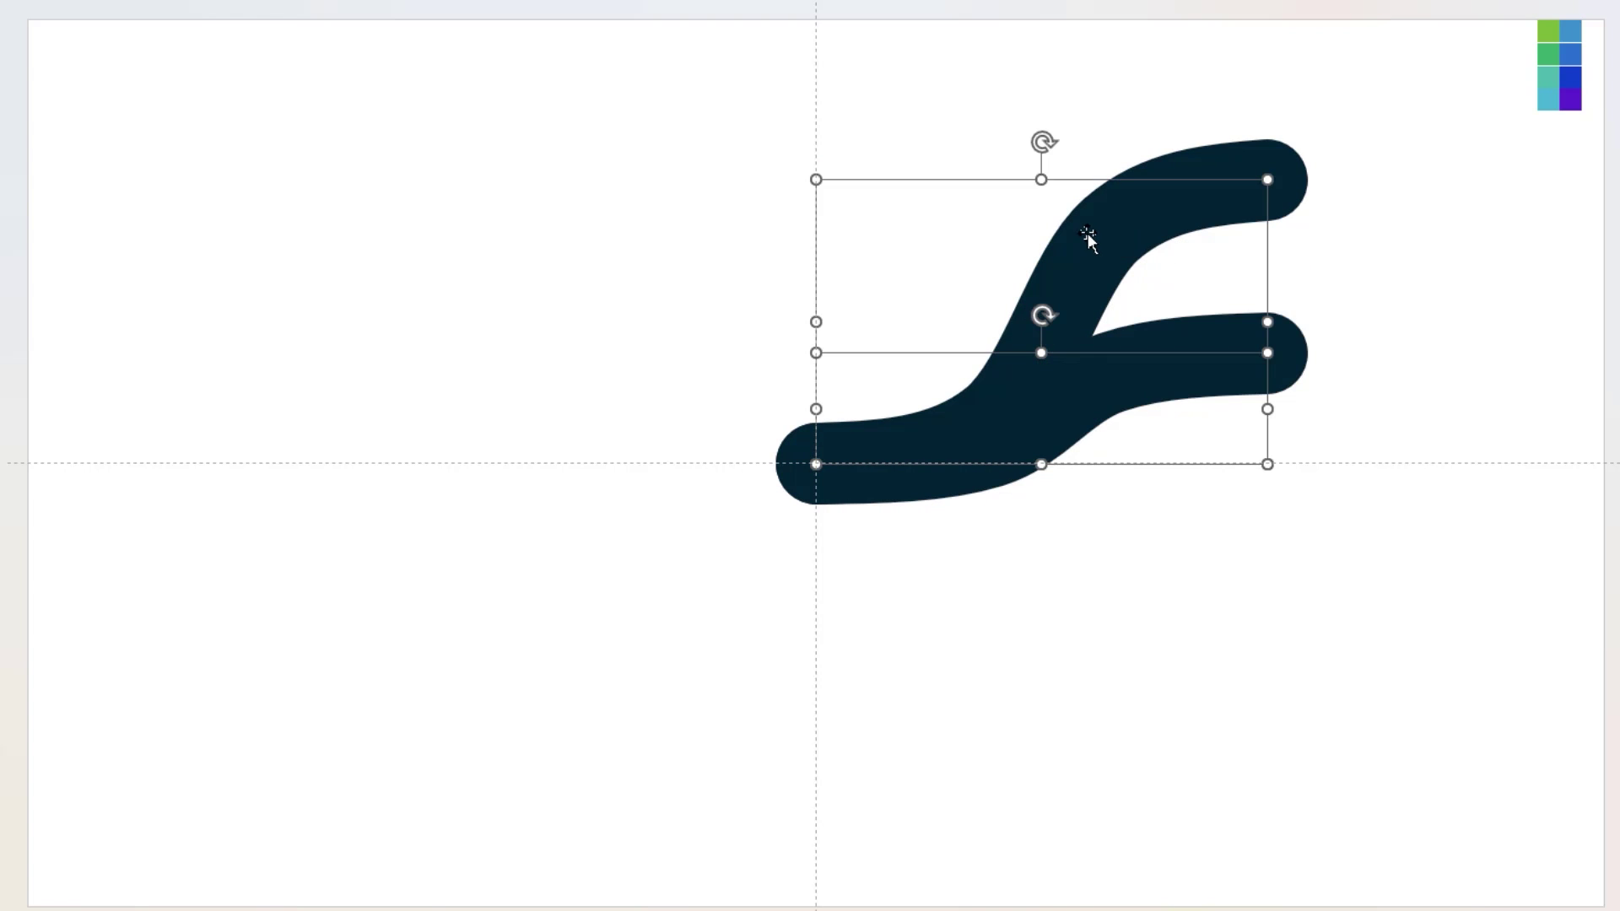
pyautogui.rightClick(1083, 233)
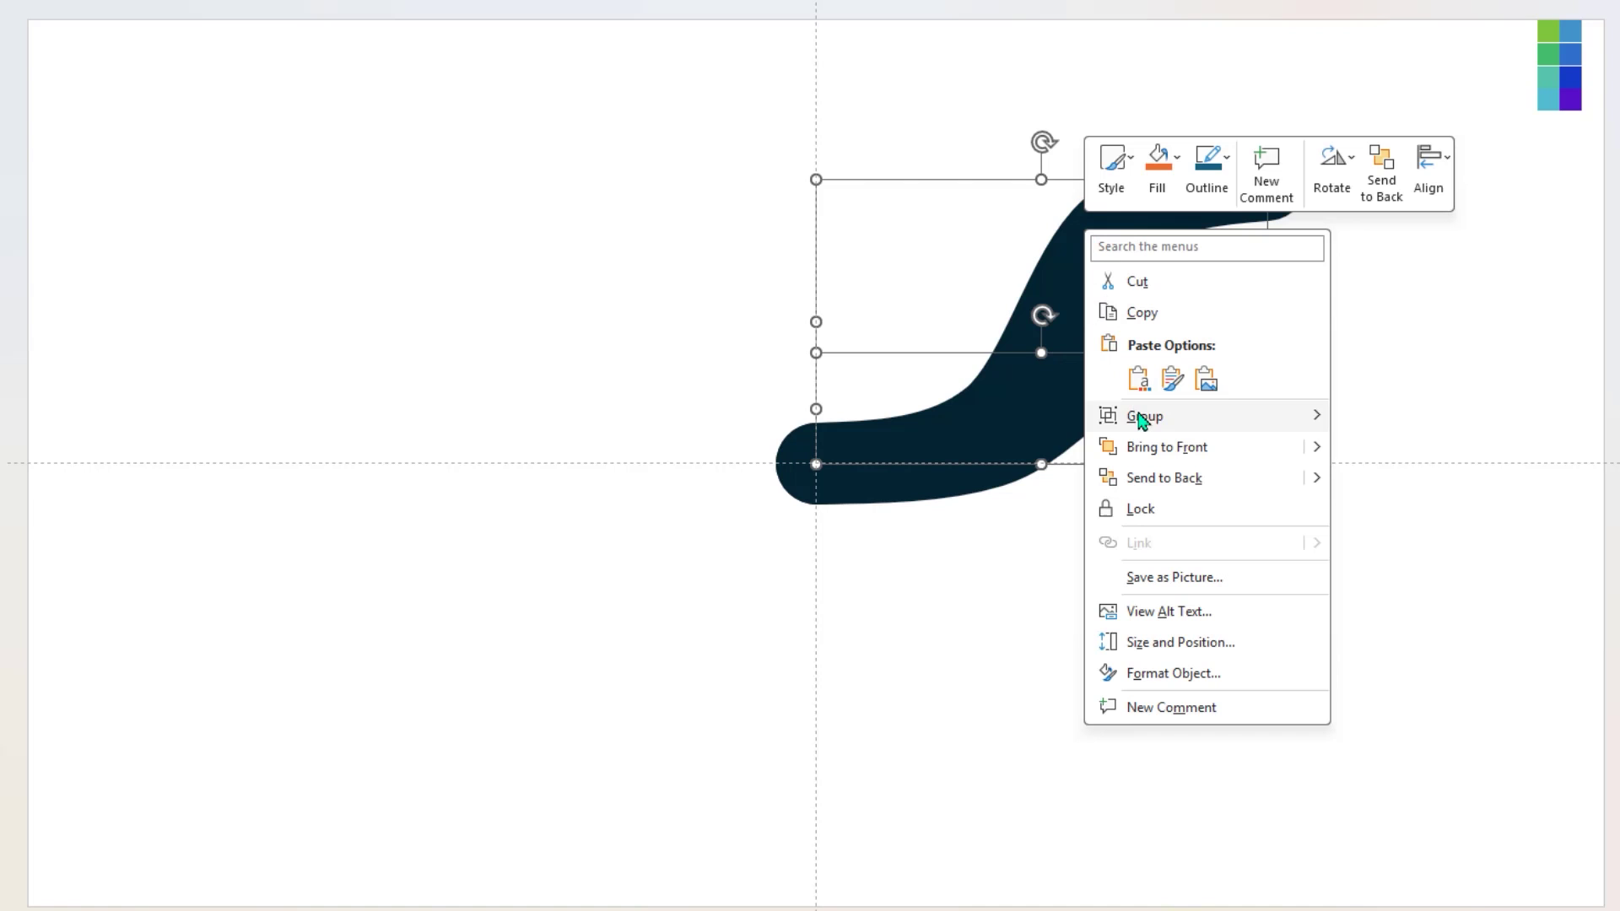
pyautogui.moveTo(1144, 416)
pyautogui.click(1383, 419)
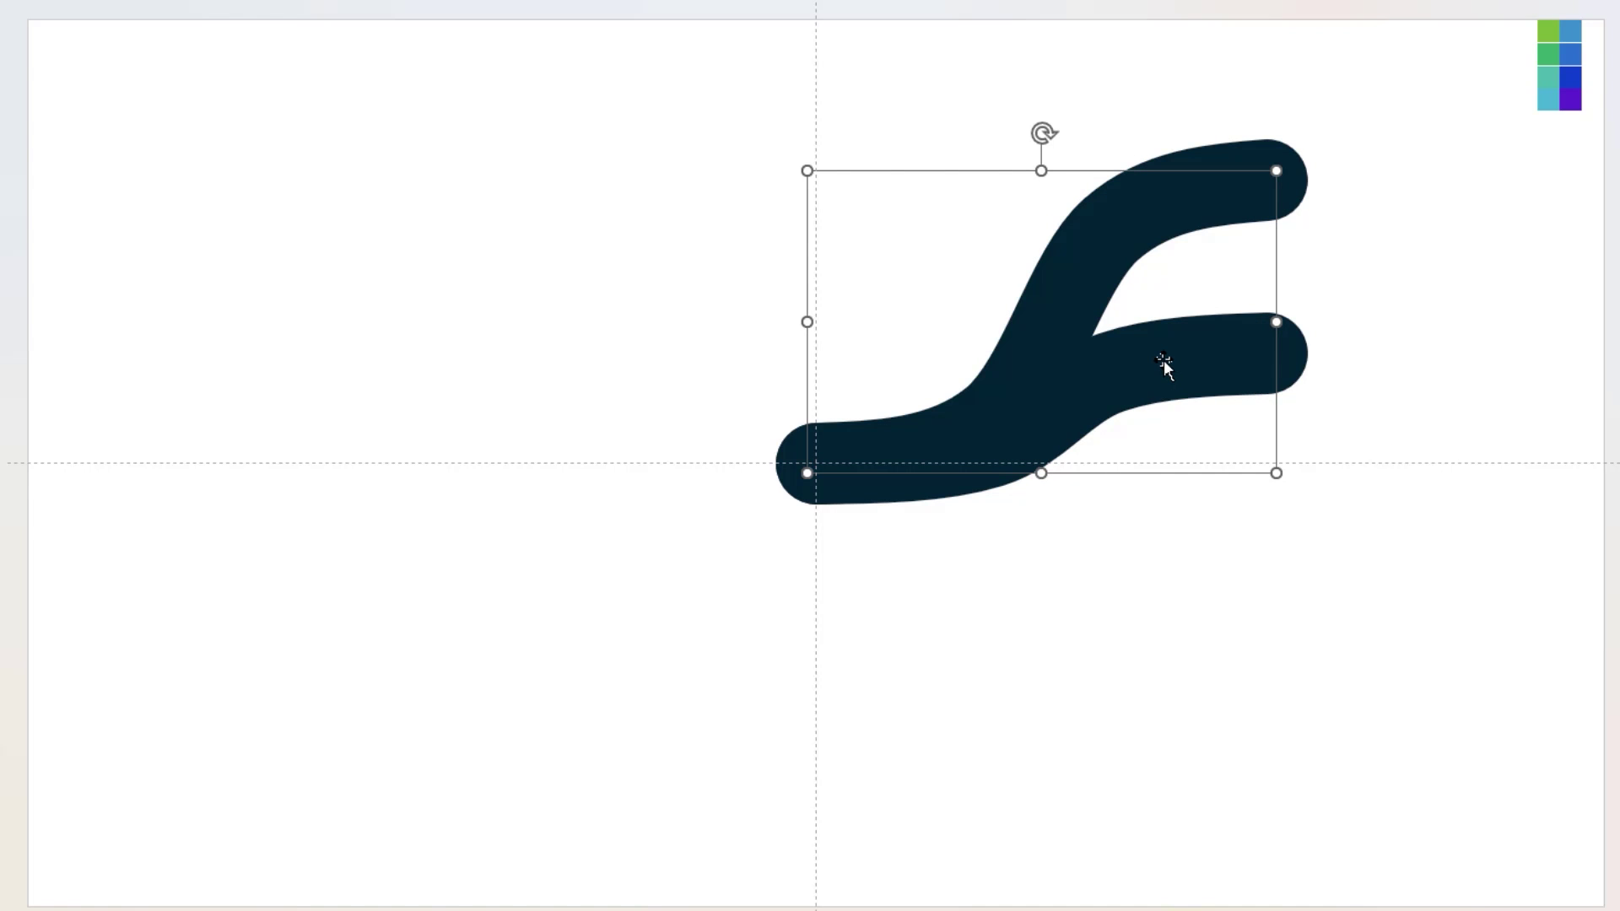
# - Add a vertically flipped copy of the pair below, align the stems, and group all four branches
pyautogui.hotkey('ctrl', 'd')
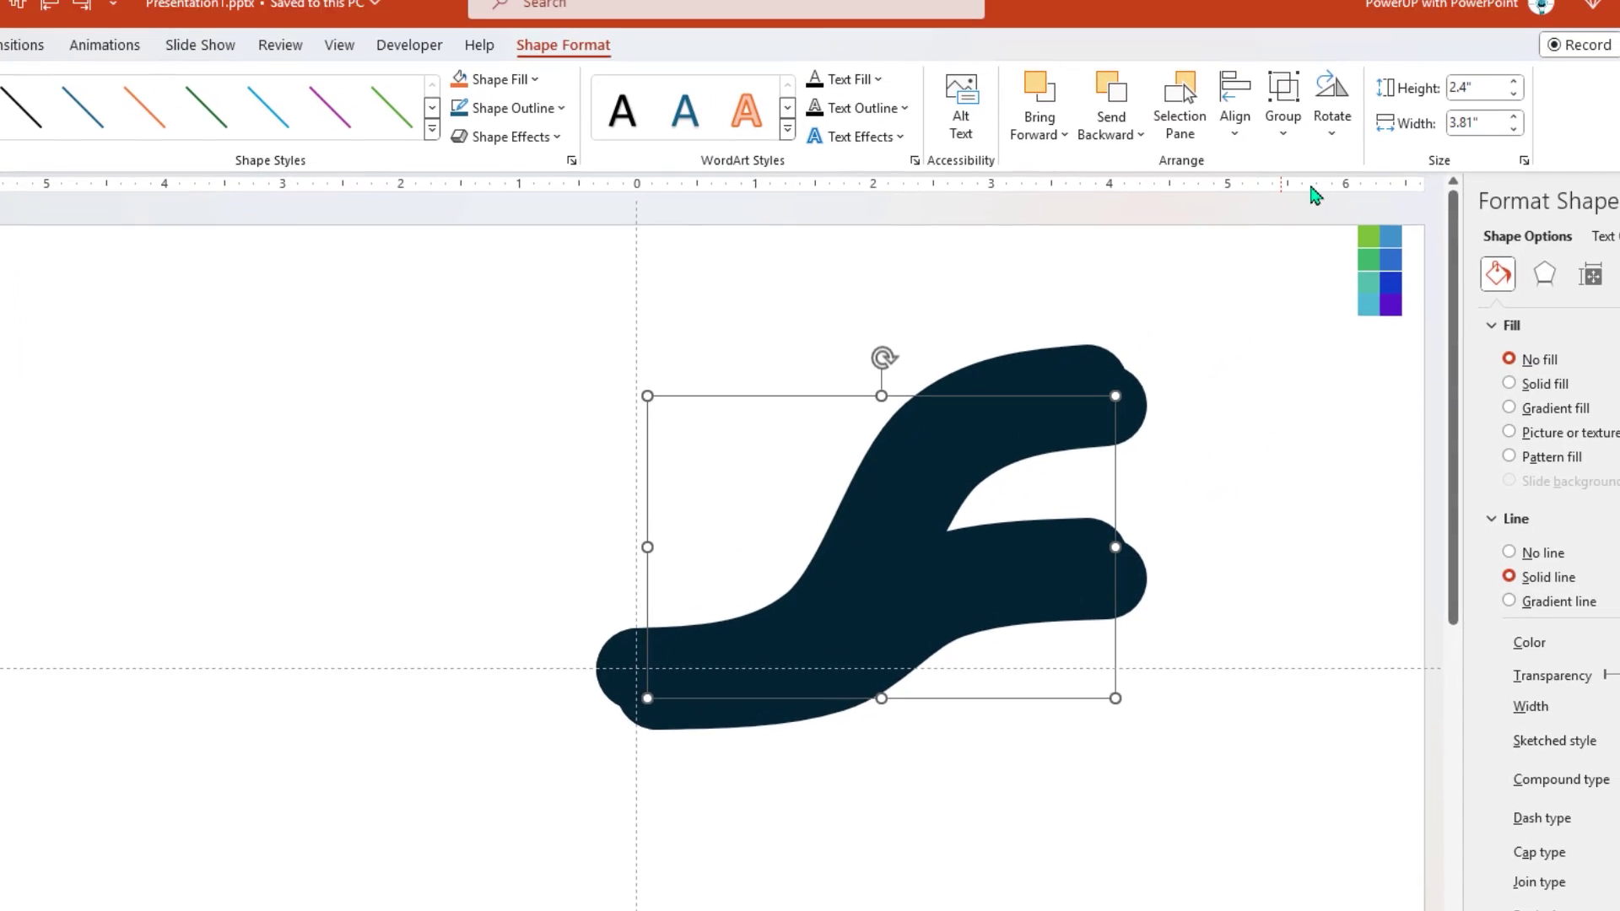
pyautogui.click(1331, 118)
pyautogui.click(1351, 228)
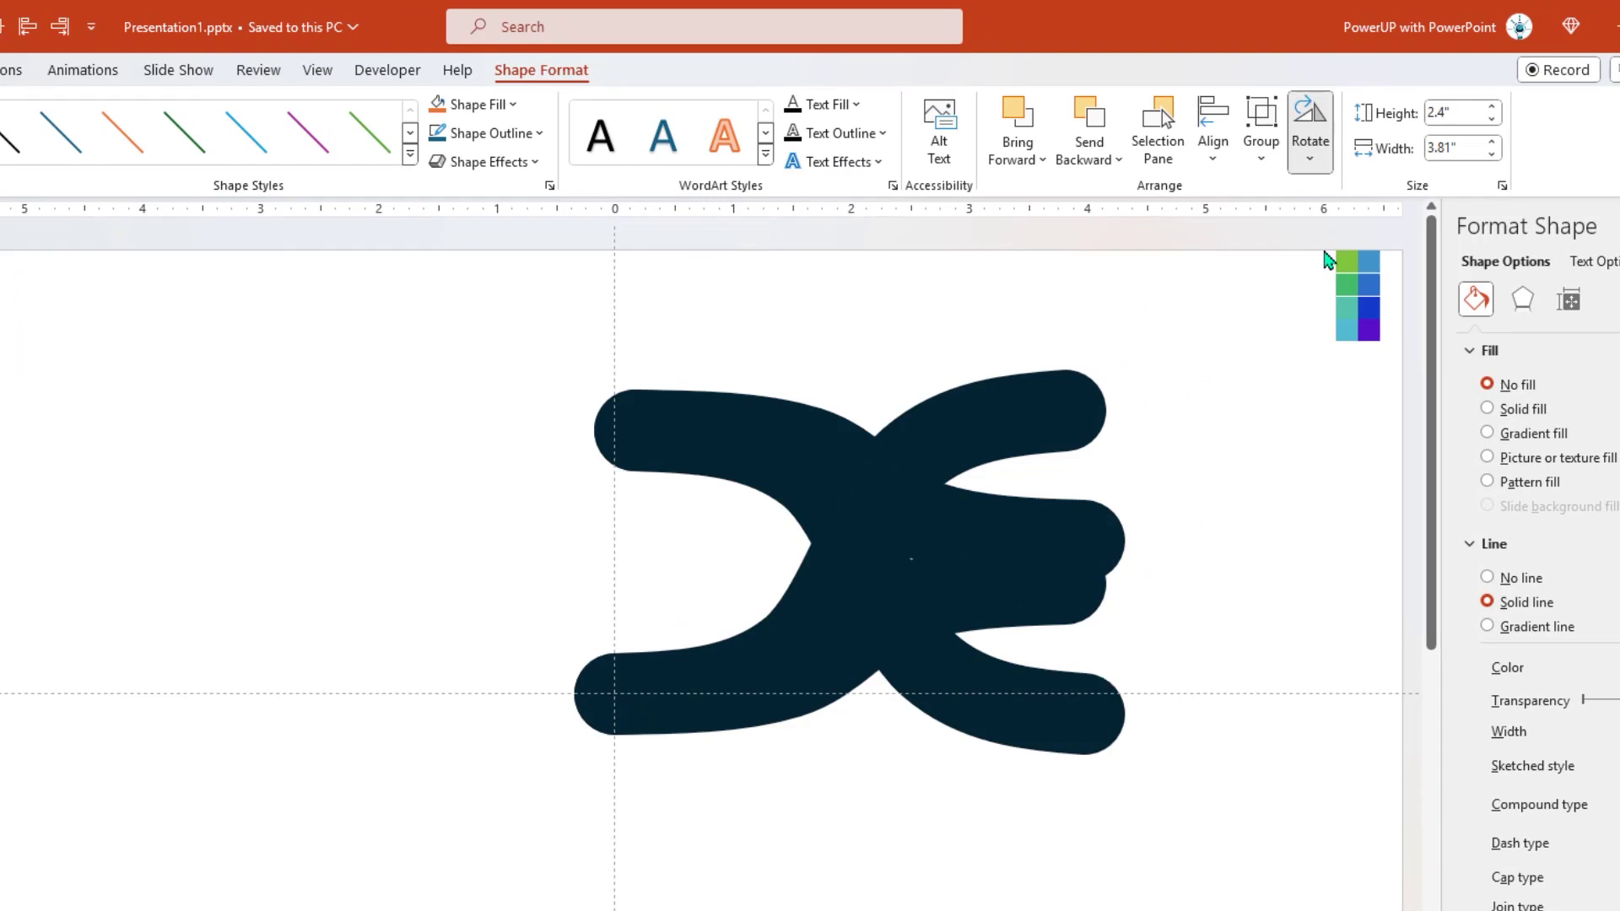
pyautogui.moveTo(732, 456); pyautogui.dragTo(714, 711)
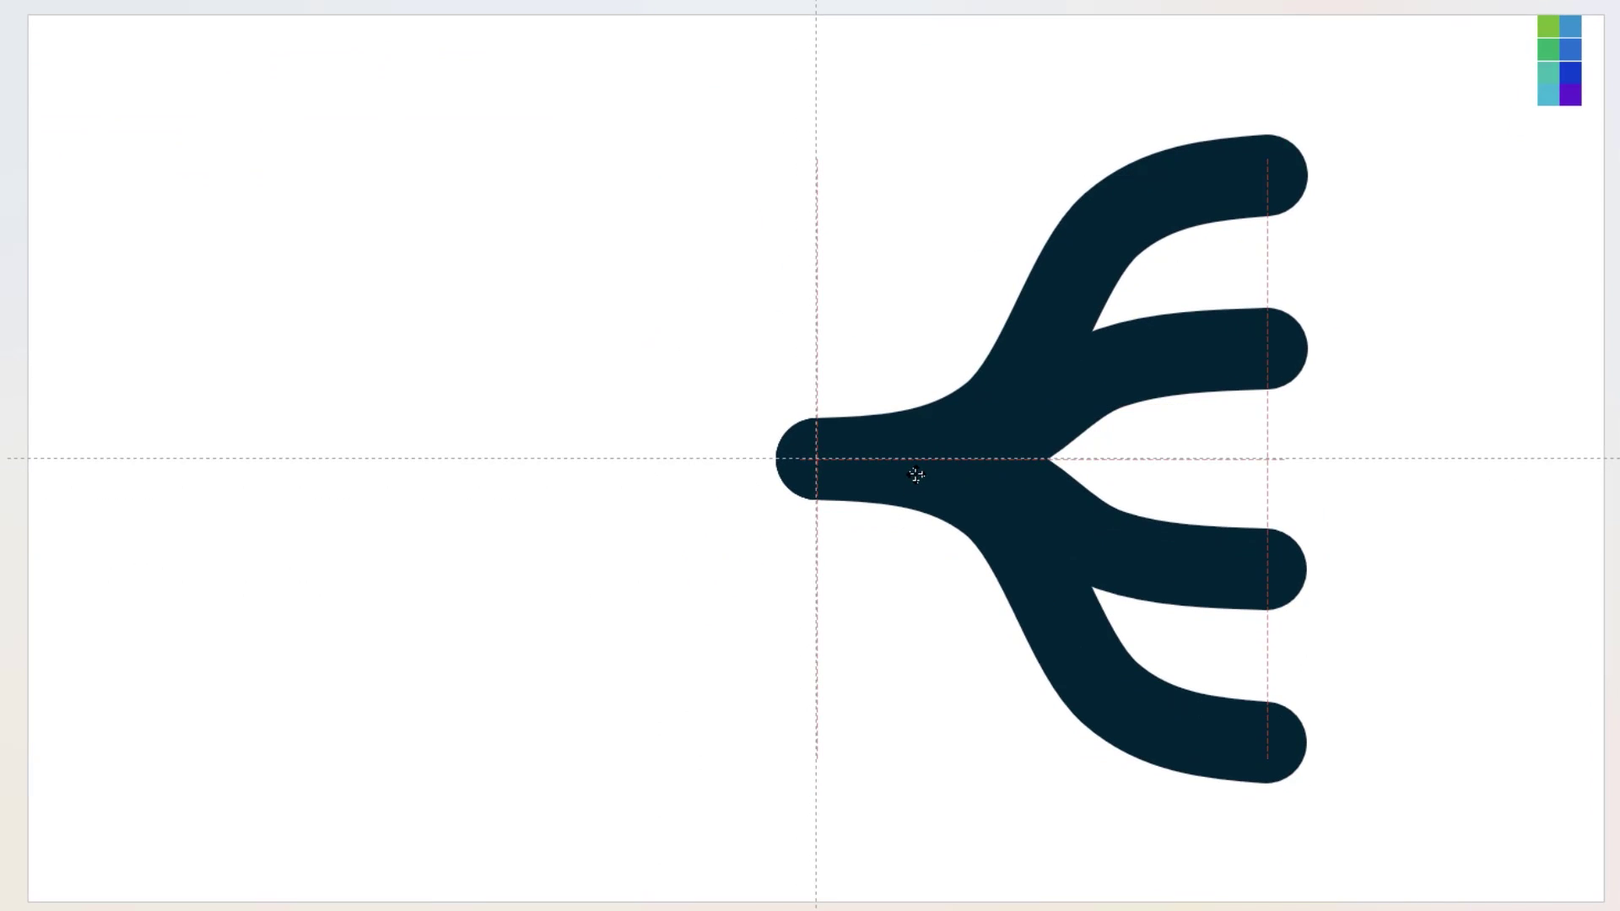
pyautogui.moveTo(913, 469); pyautogui.dragTo(913, 477)
pyautogui.keyDown('shift'); pyautogui.click(994, 384); pyautogui.keyUp('shift')
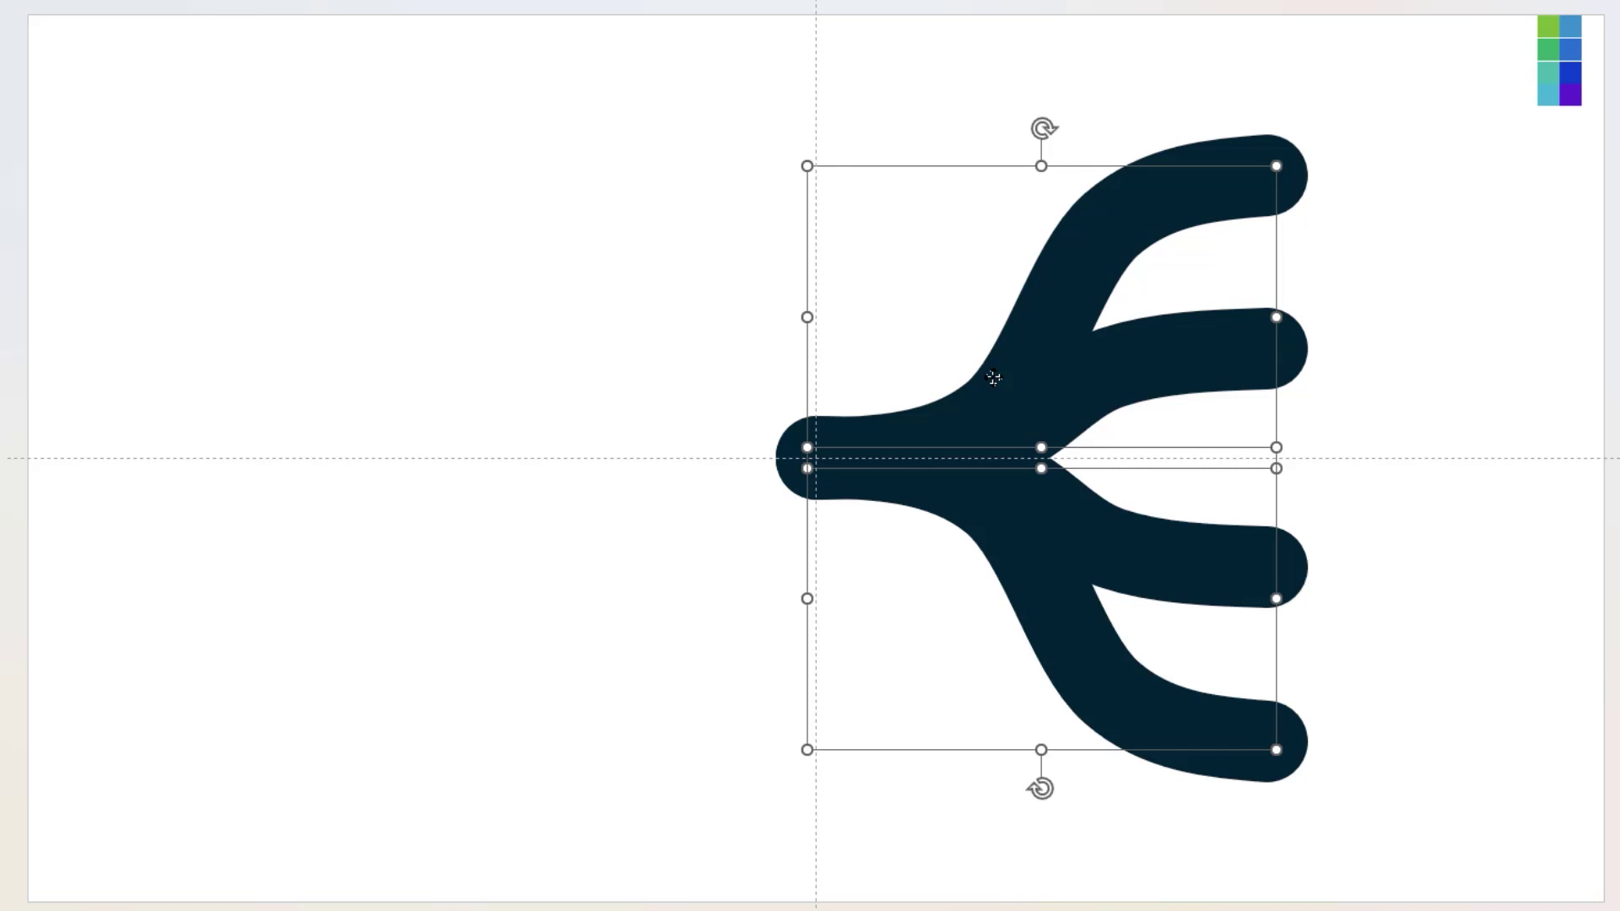
pyautogui.rightClick(994, 379)
pyautogui.moveTo(1056, 566)
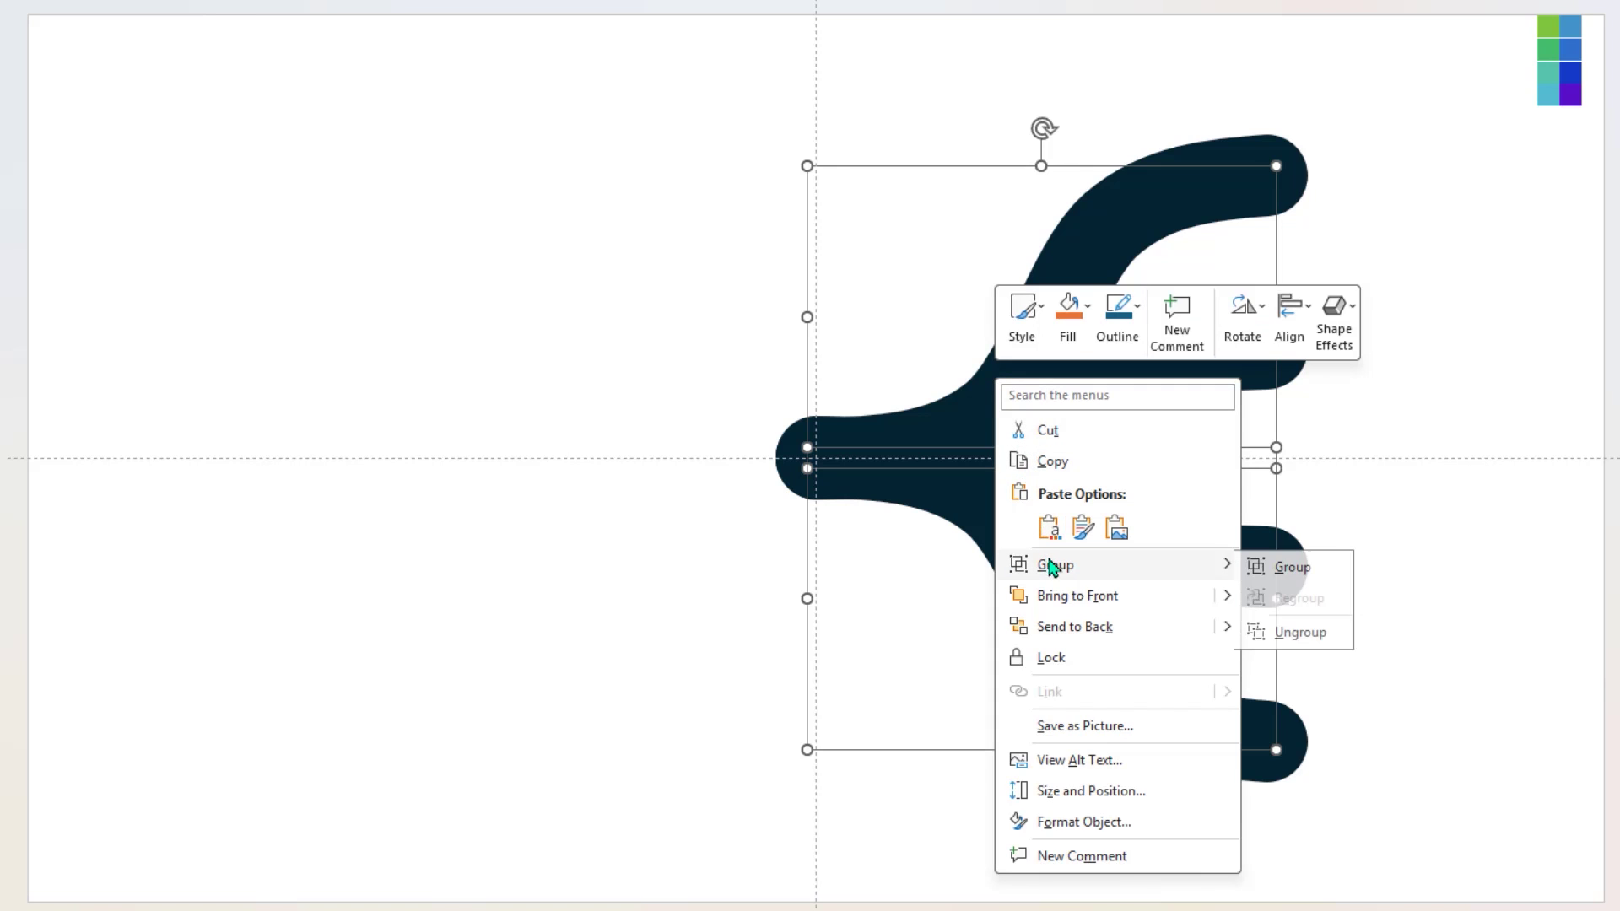
pyautogui.click(1296, 568)
# - Duplicate the fork, flip the copy horizontally, and join it to the original at the centre
pyautogui.hotkey('ctrl', 'd')
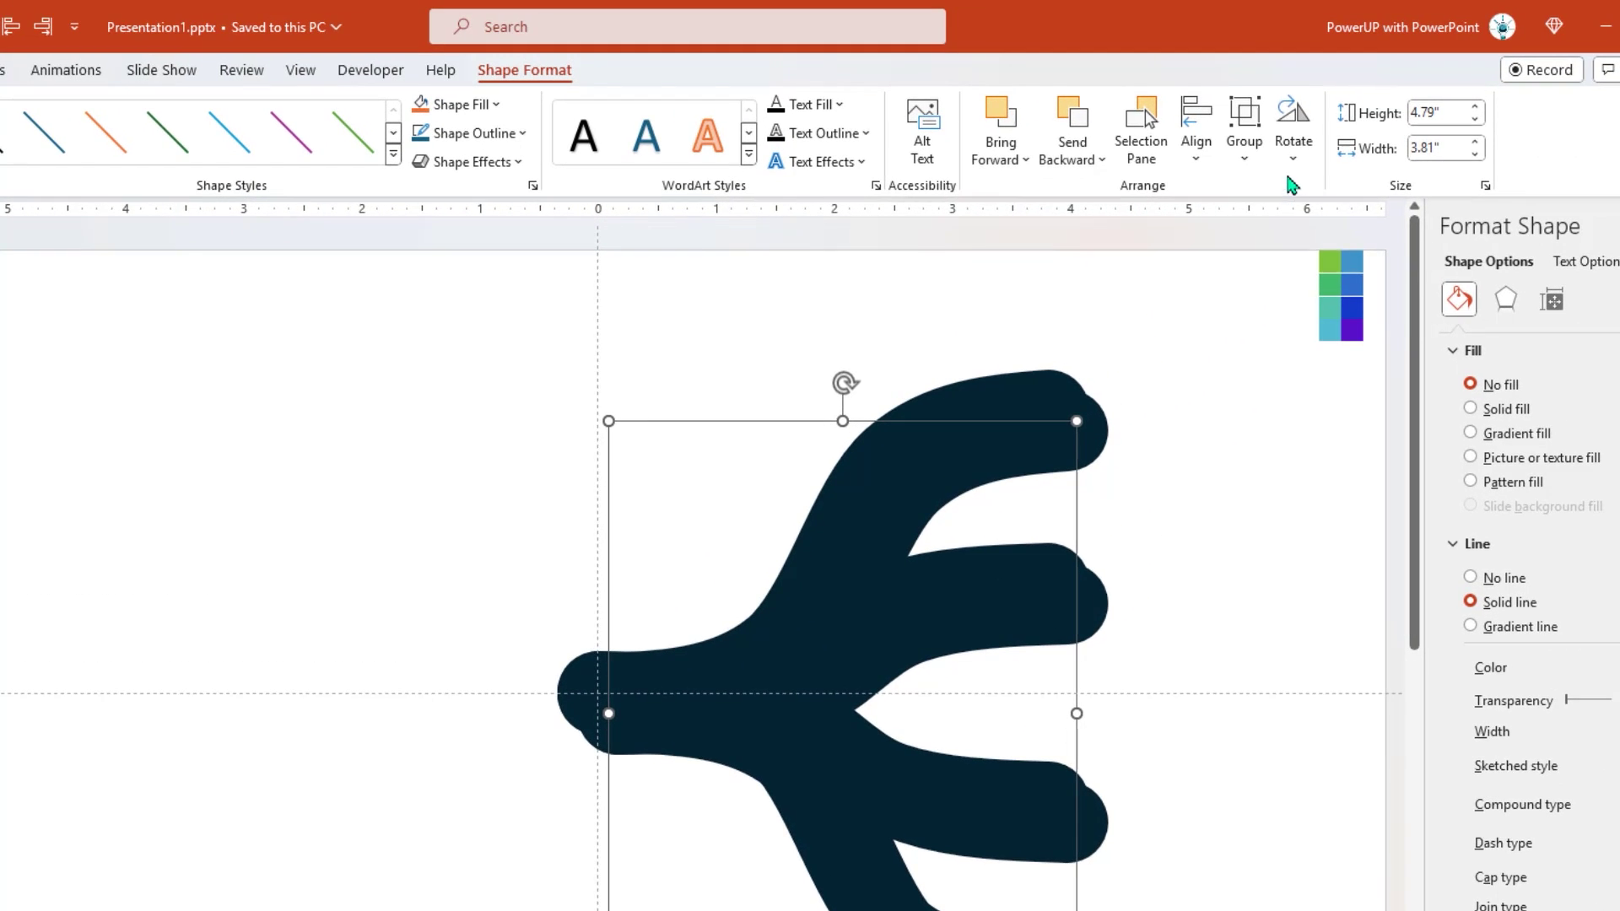
pyautogui.click(1291, 135)
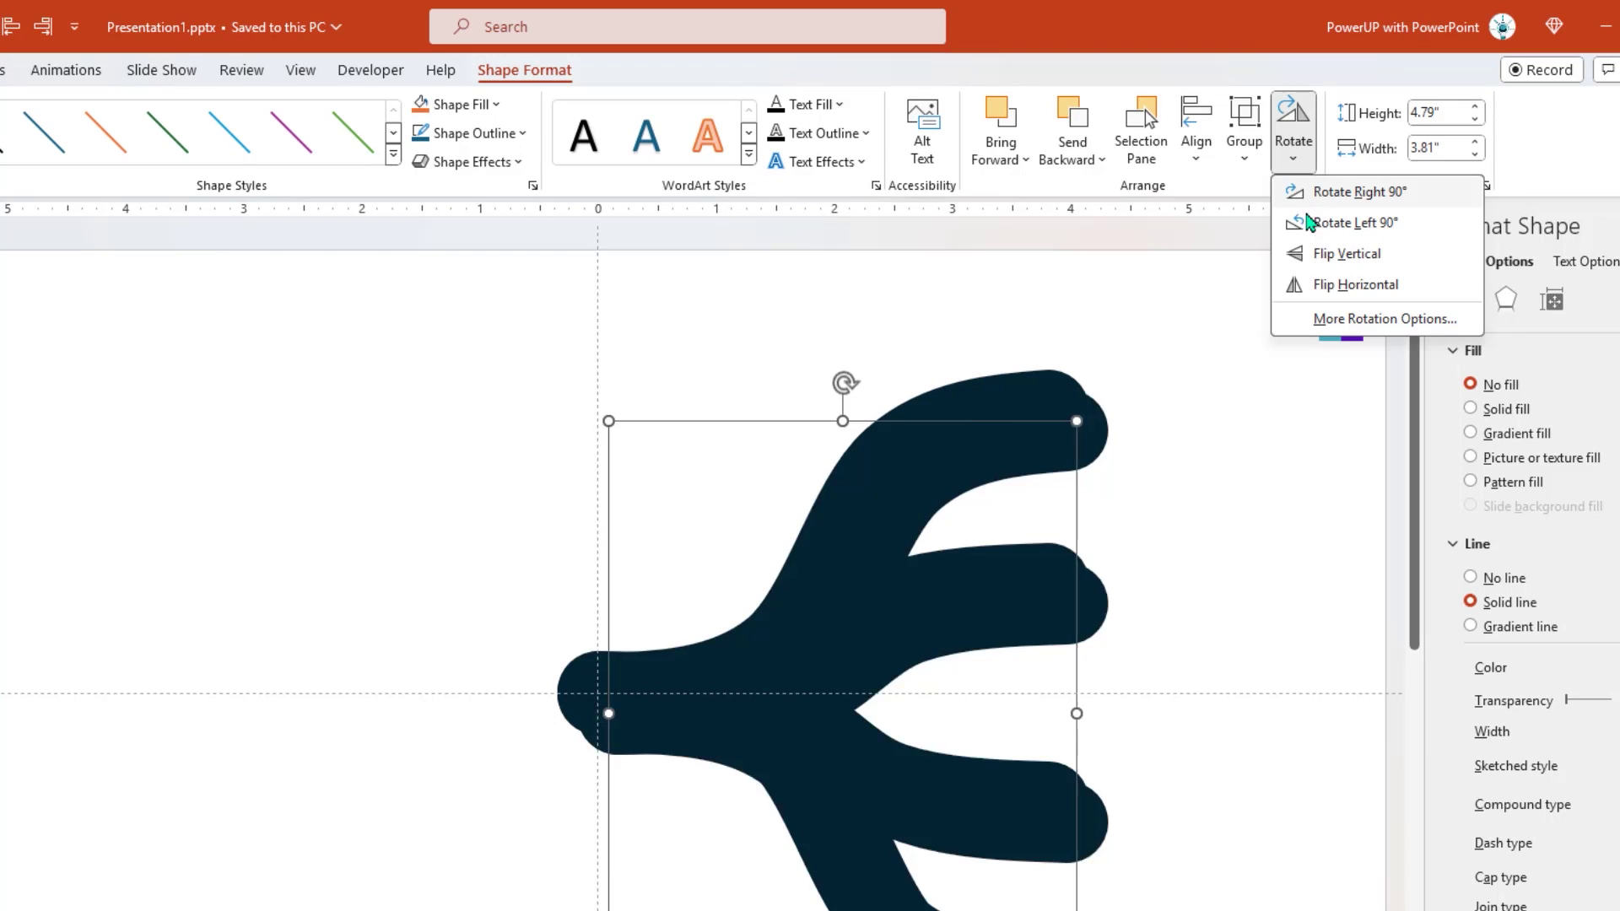
pyautogui.click(1321, 284)
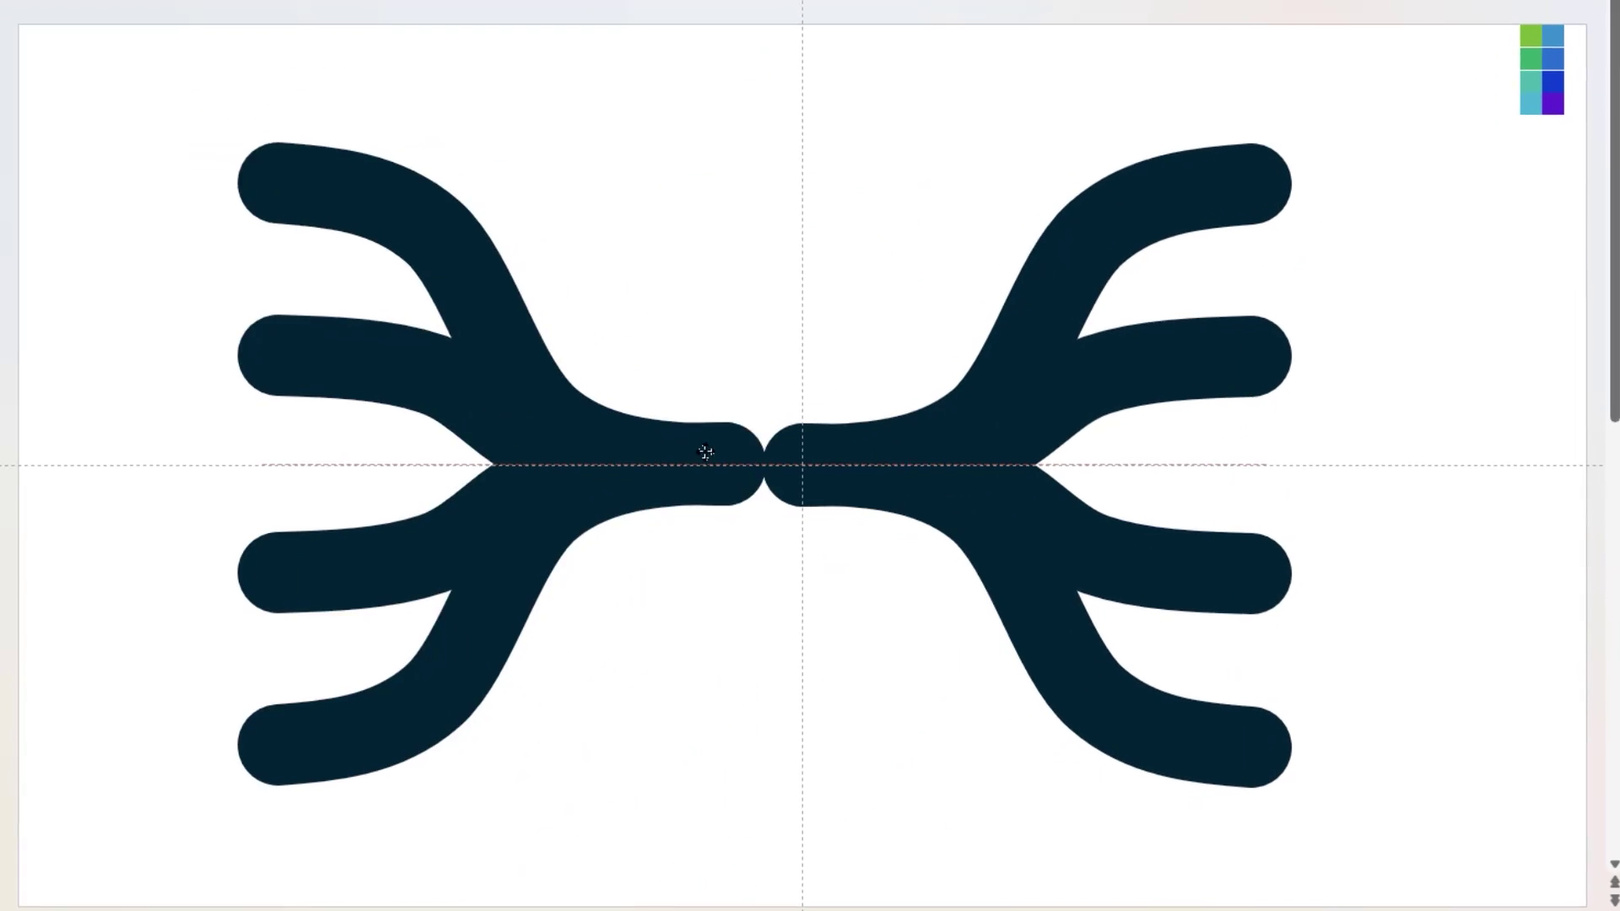
pyautogui.moveTo(706, 452); pyautogui.dragTo(755, 460)
# - Ungroup both forks so all eight branches become separate curves
pyautogui.keyDown('shift'); pyautogui.click(967, 456); pyautogui.keyUp('shift')
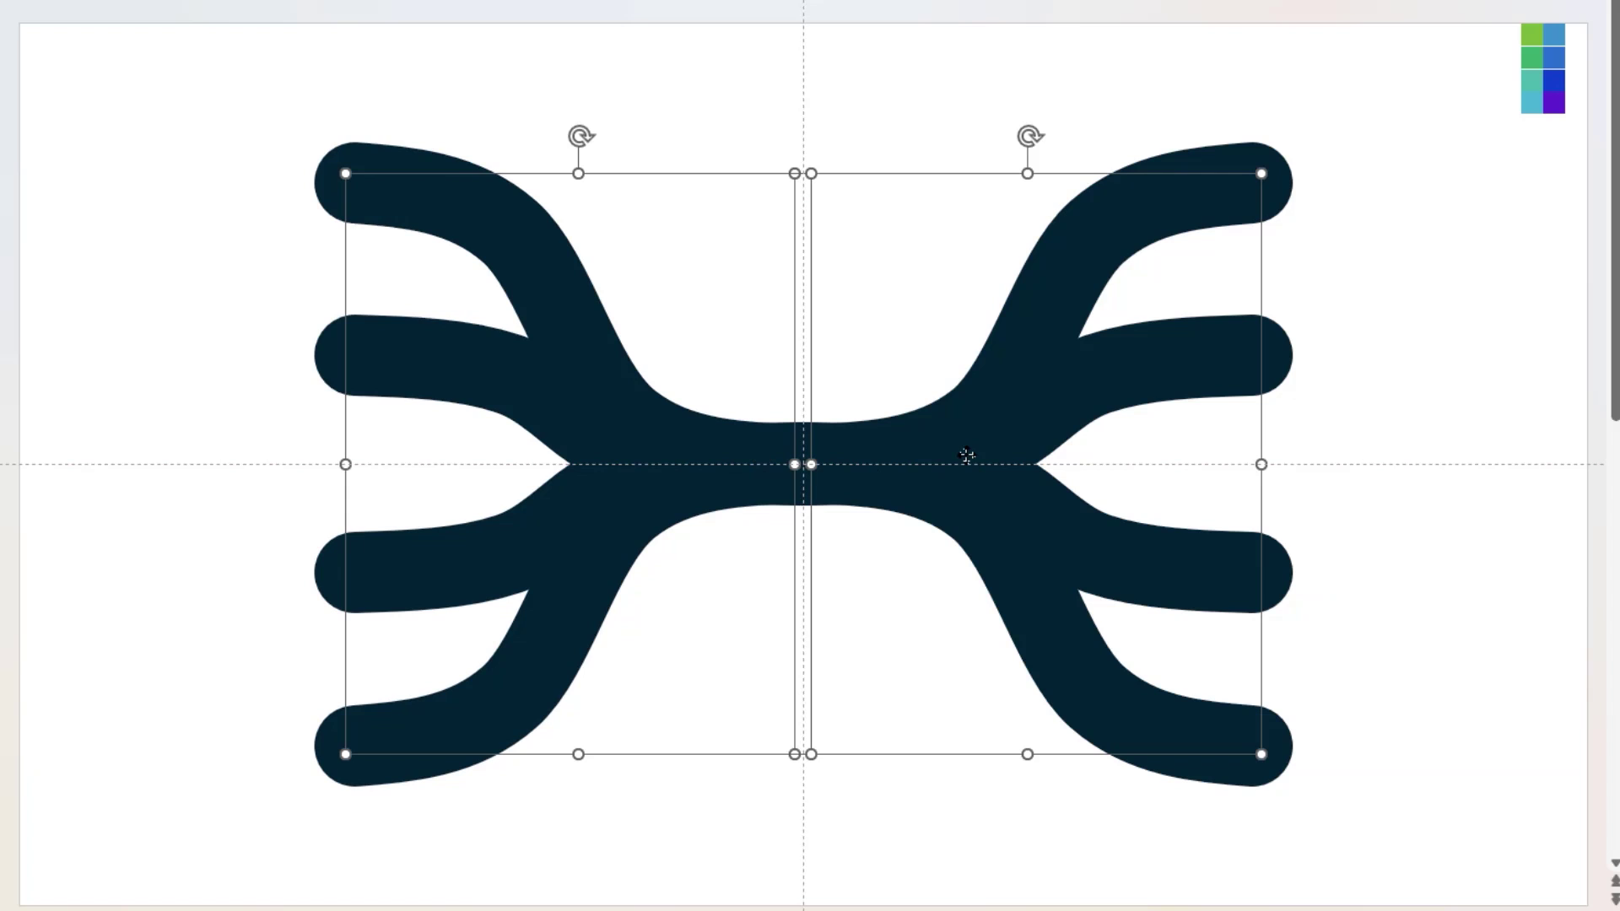
pyautogui.rightClick(933, 474)
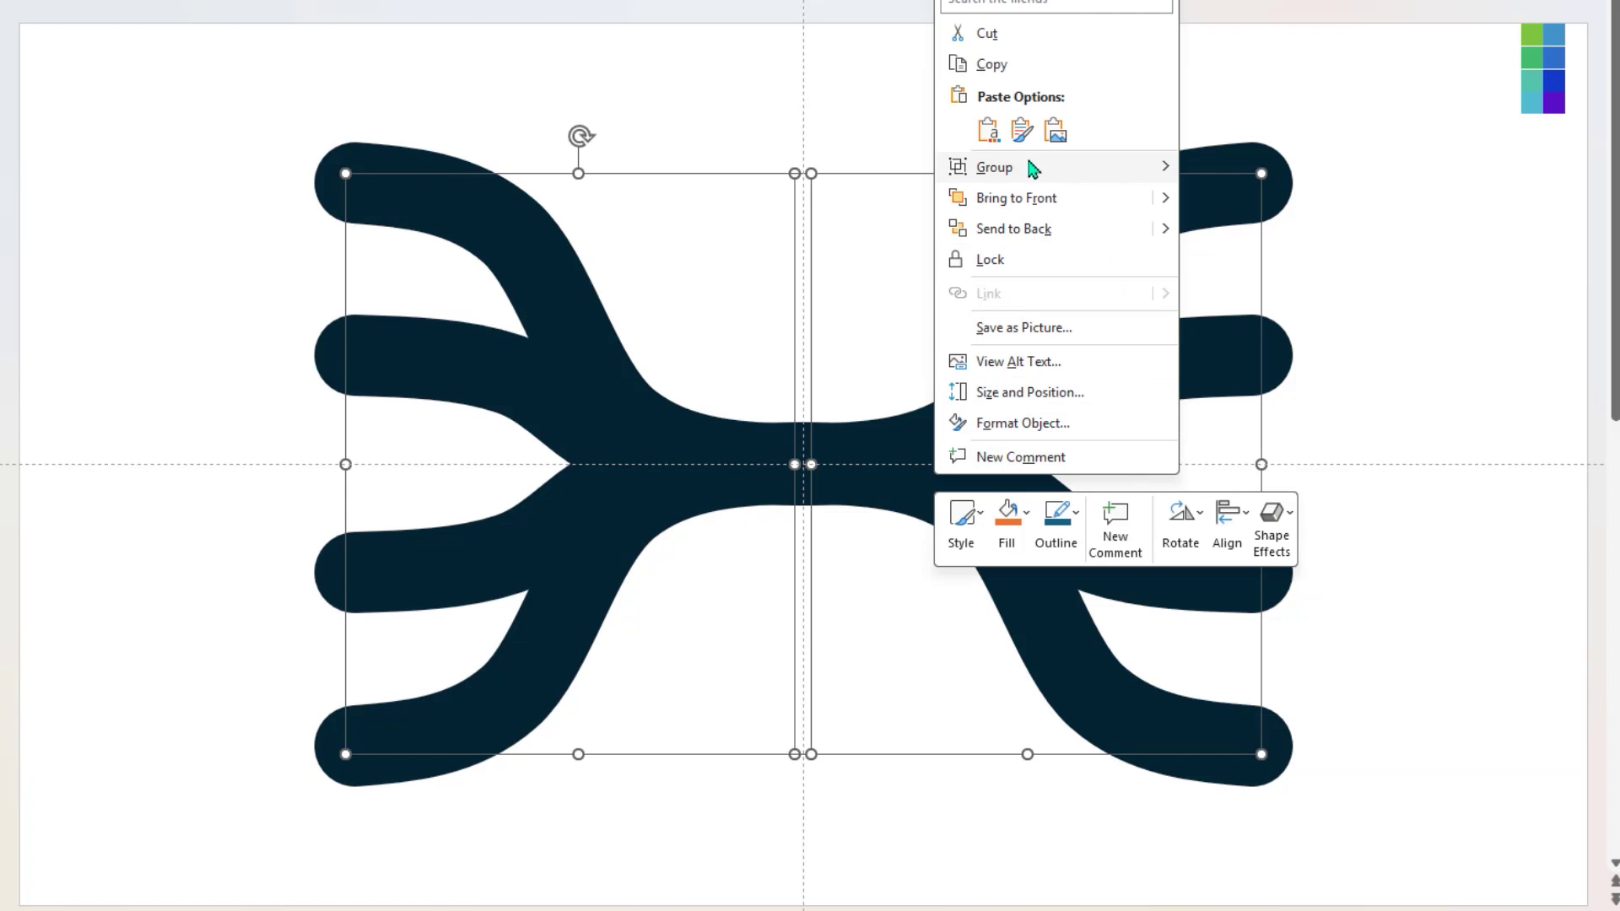
pyautogui.moveTo(1154, 165)
pyautogui.click(1217, 234)
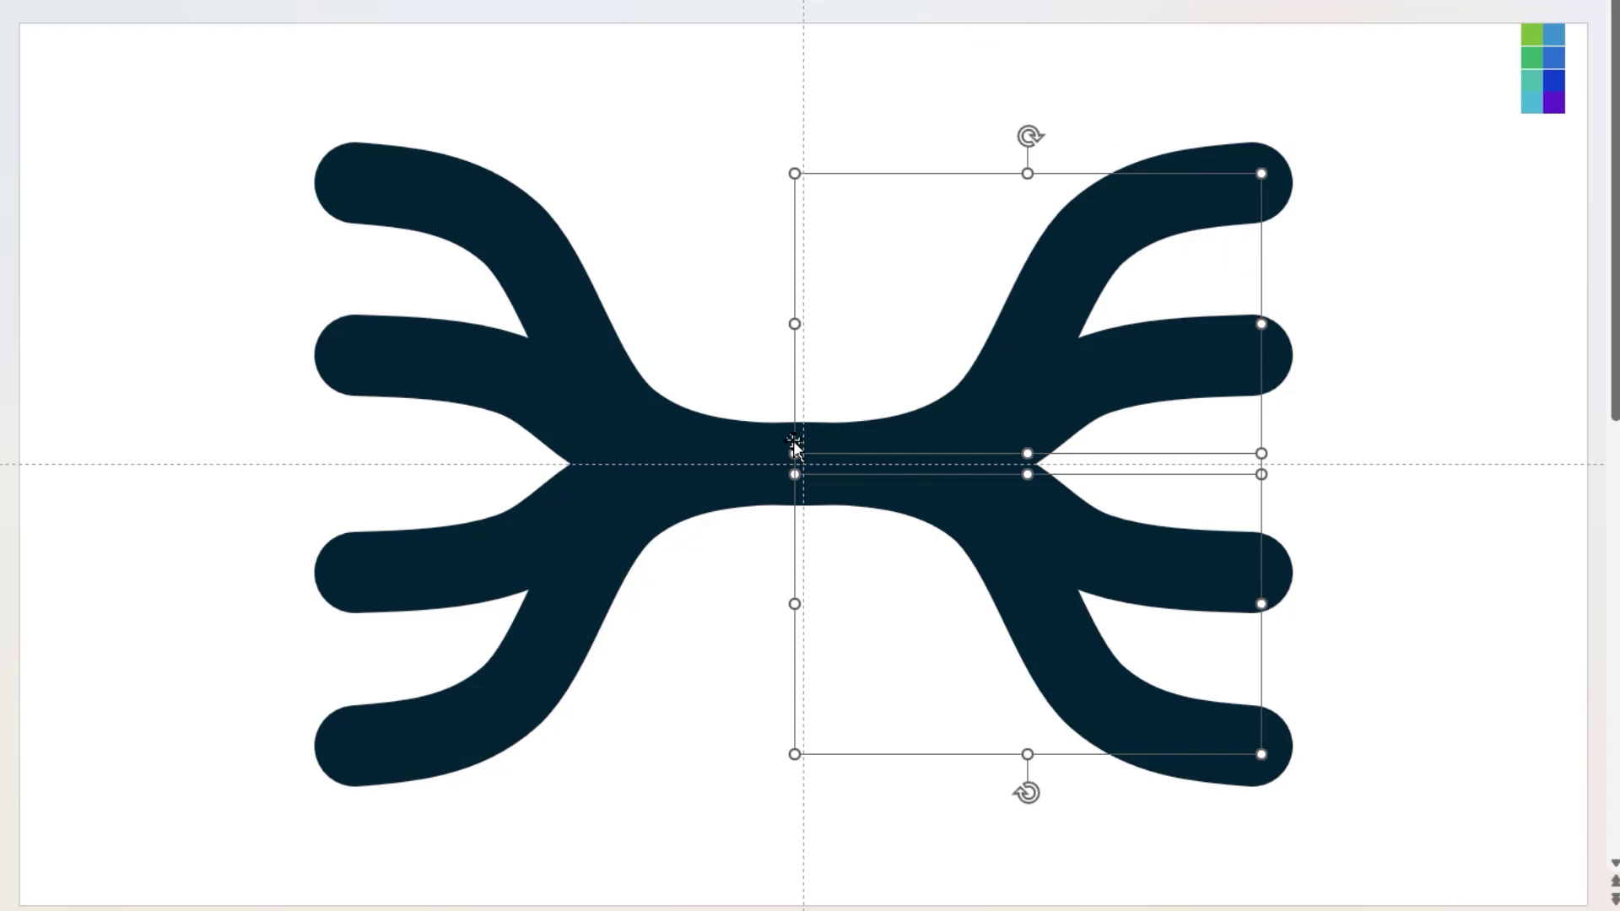
pyautogui.keyDown('shift'); pyautogui.click(685, 457); pyautogui.keyUp('shift')
pyautogui.keyDown('shift'); pyautogui.click(618, 403); pyautogui.keyUp('shift')
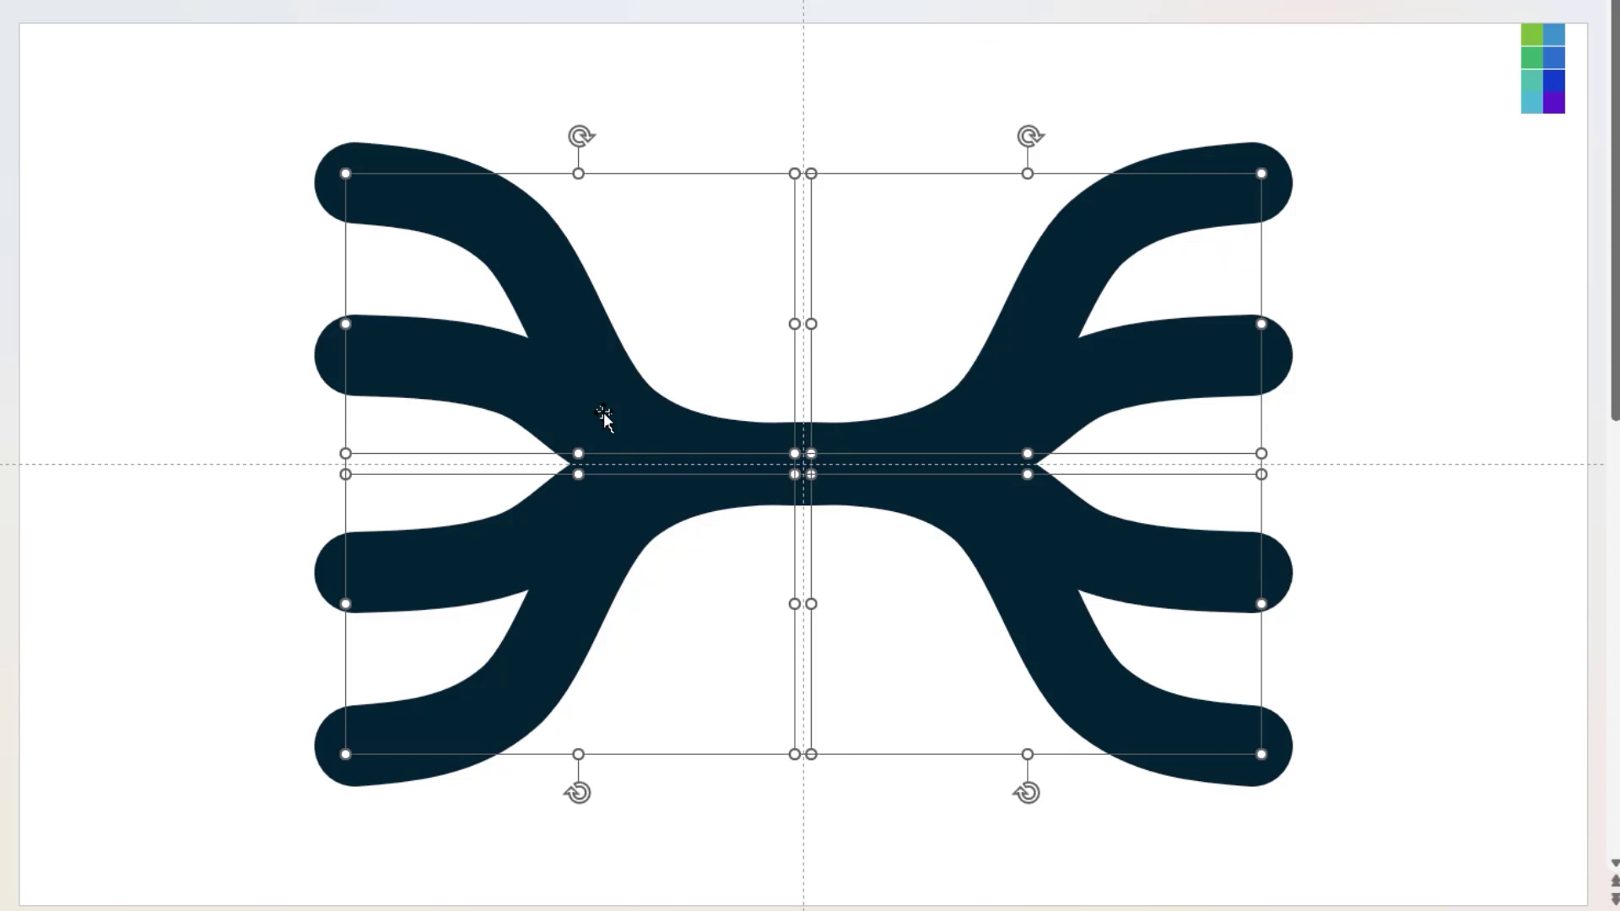
pyautogui.rightClick(604, 411)
pyautogui.moveTo(835, 598)
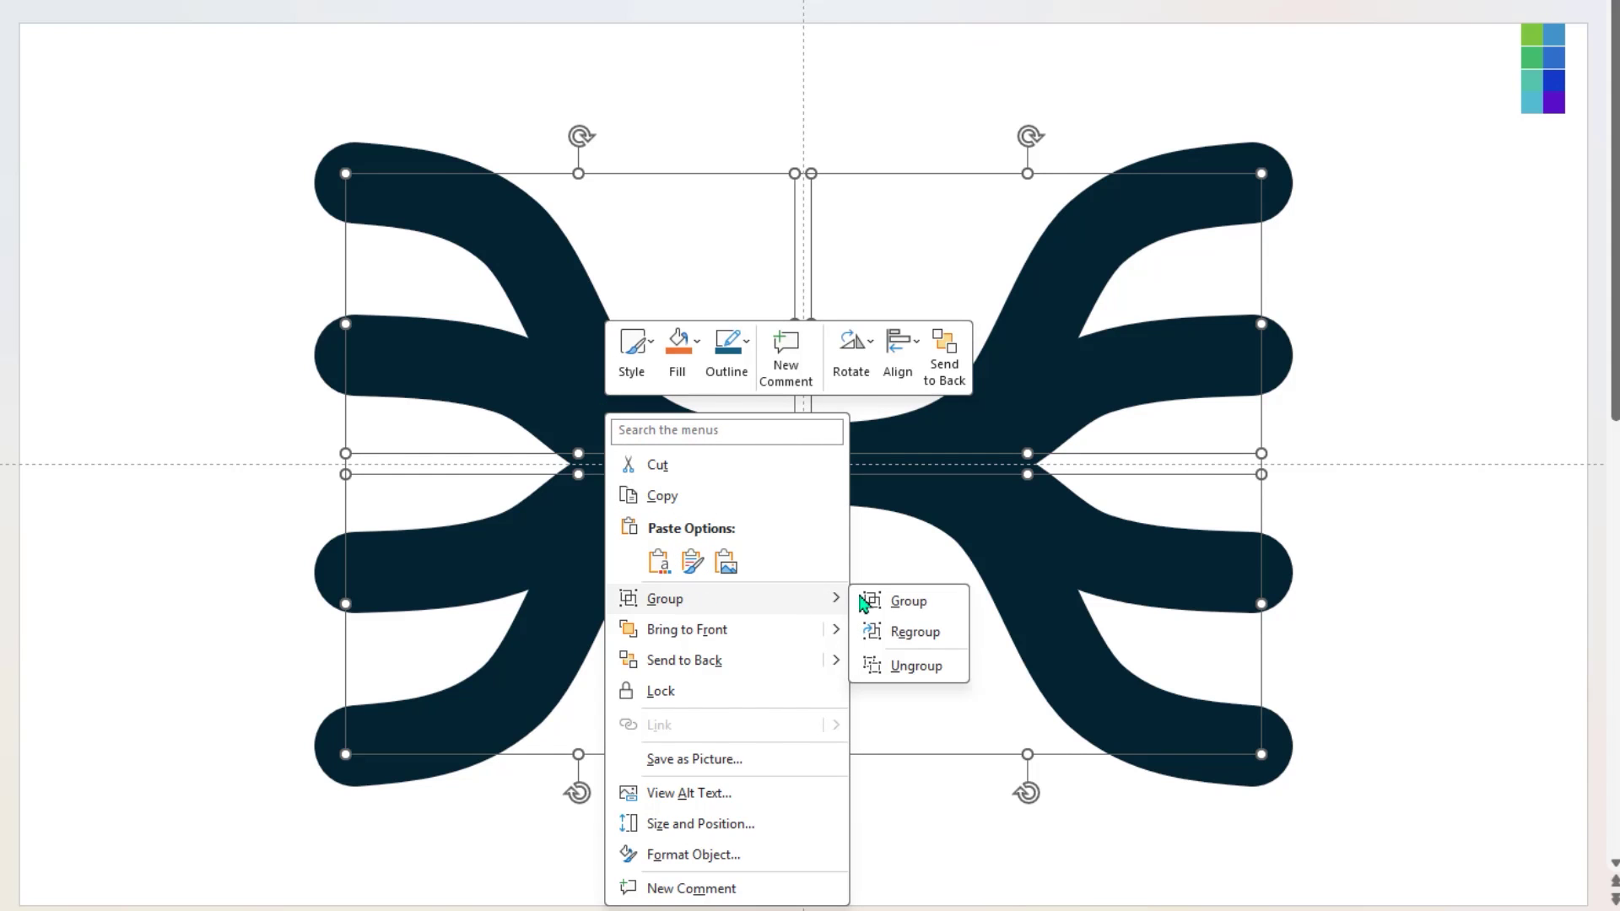
pyautogui.click(907, 666)
pyautogui.click(1394, 377)
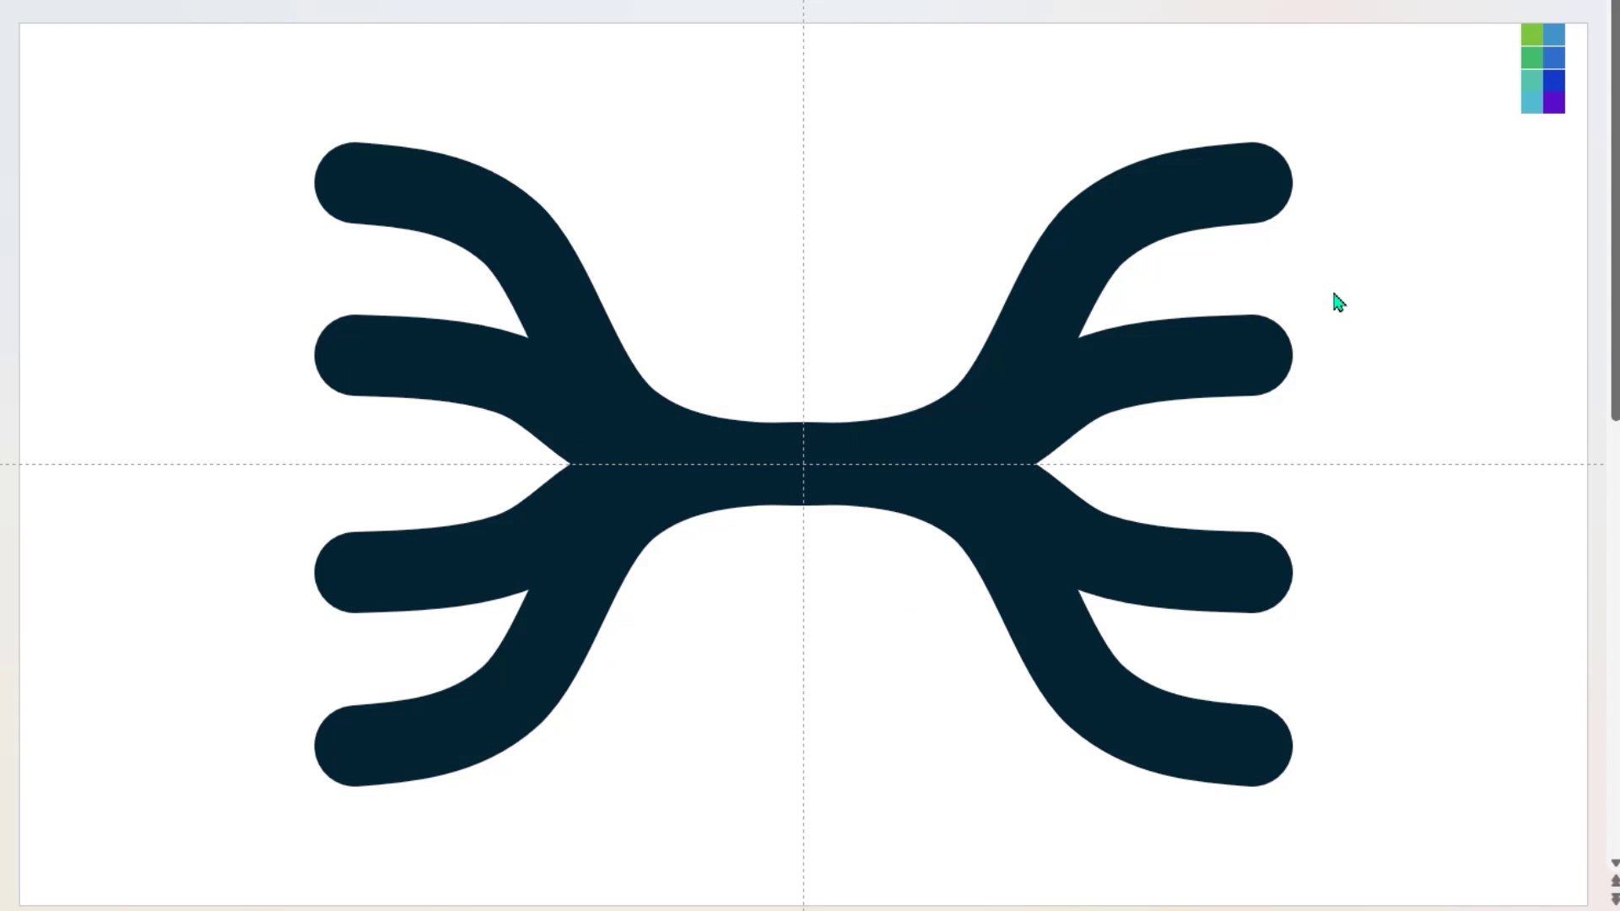
# - Colour the upper-right curve blue and the next right curve medium blue, each at 30% transparency
pyautogui.doubleClick(1213, 201)
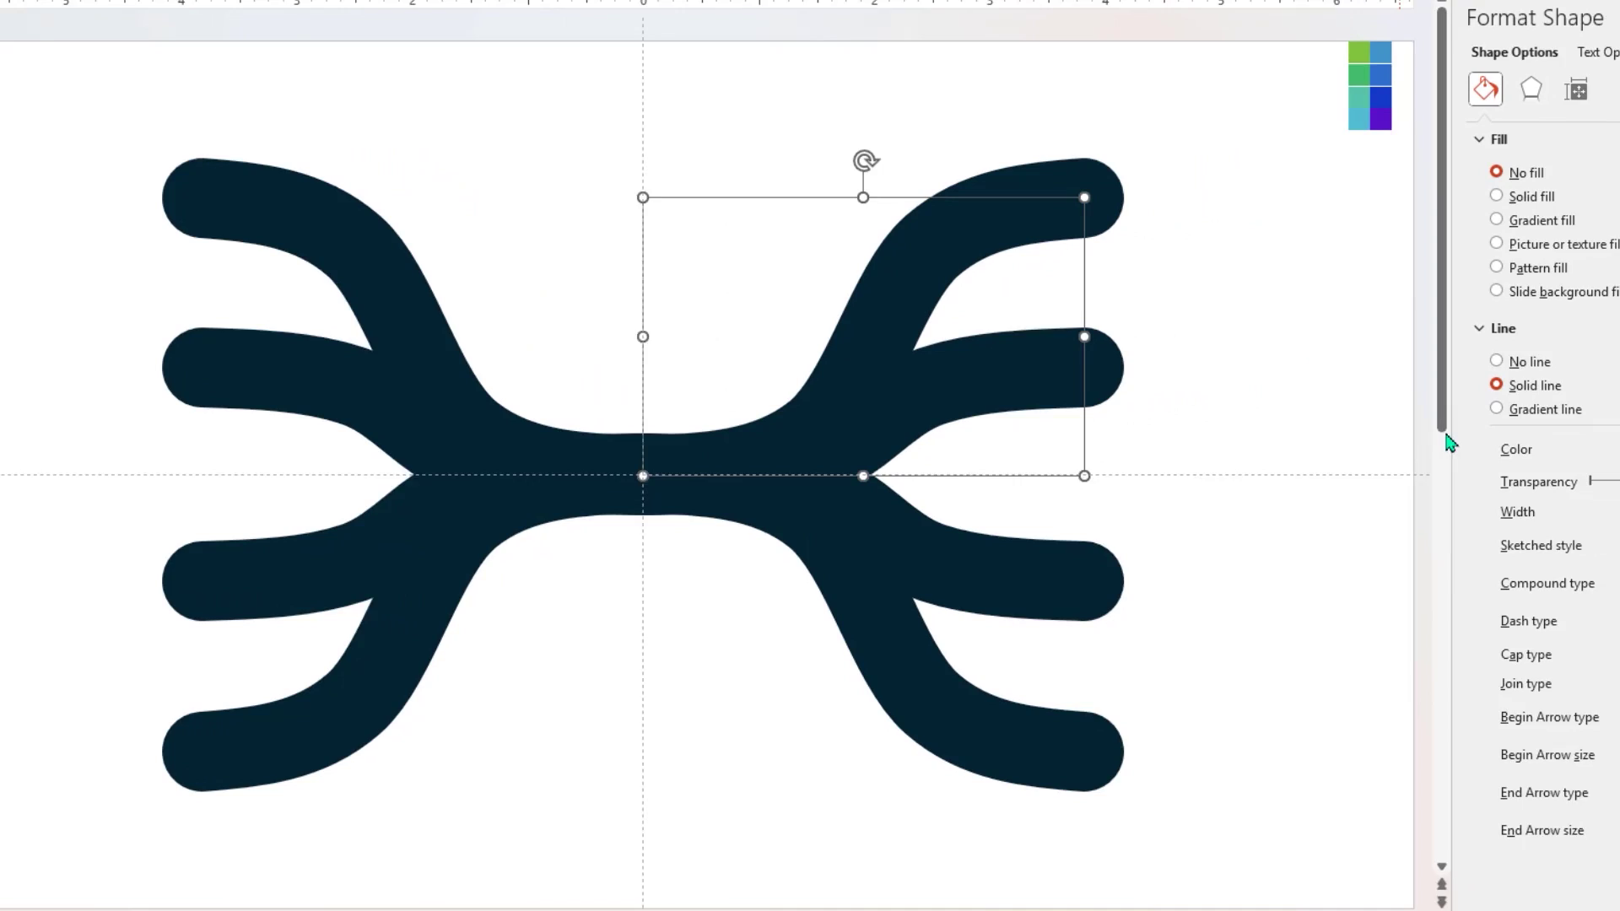
pyautogui.click(1539, 456)
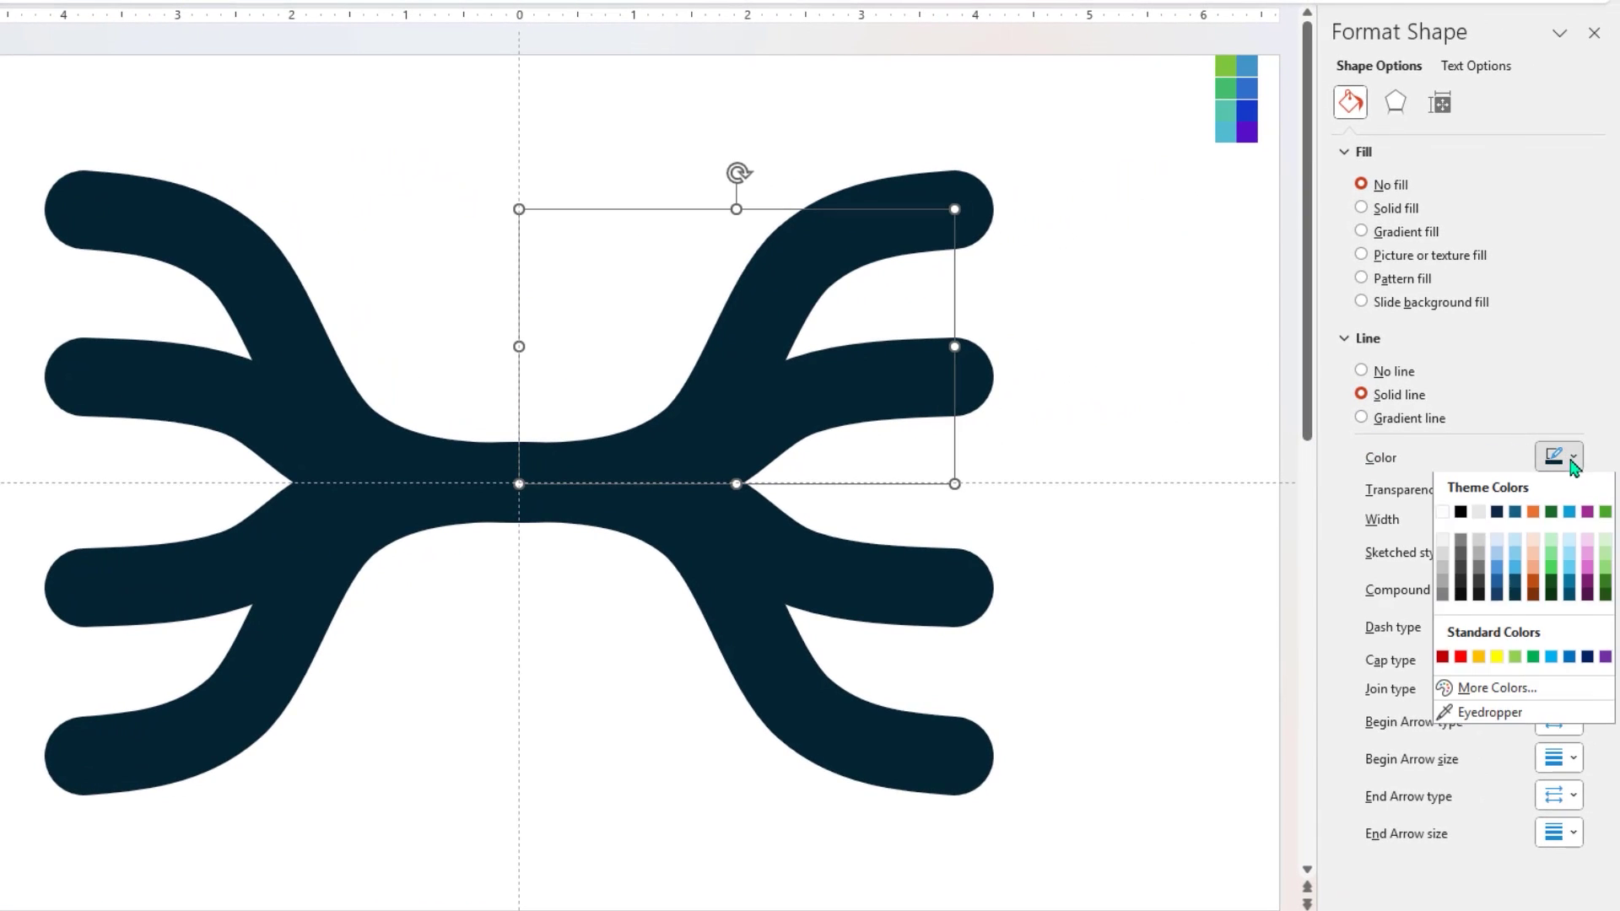
pyautogui.click(1496, 716)
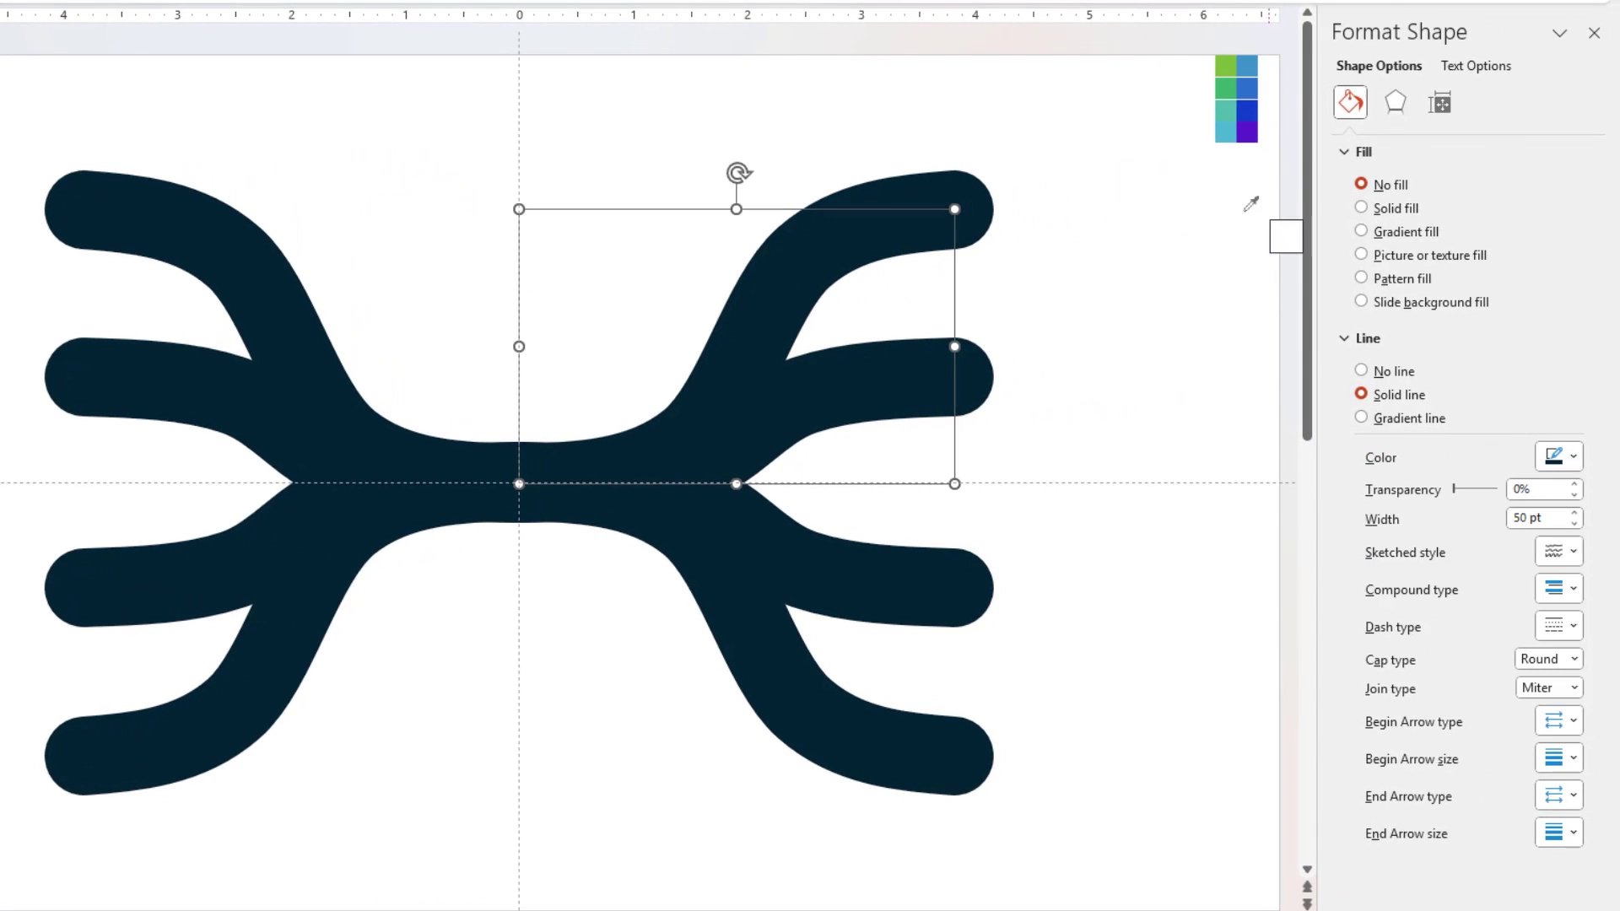
pyautogui.click(1250, 68)
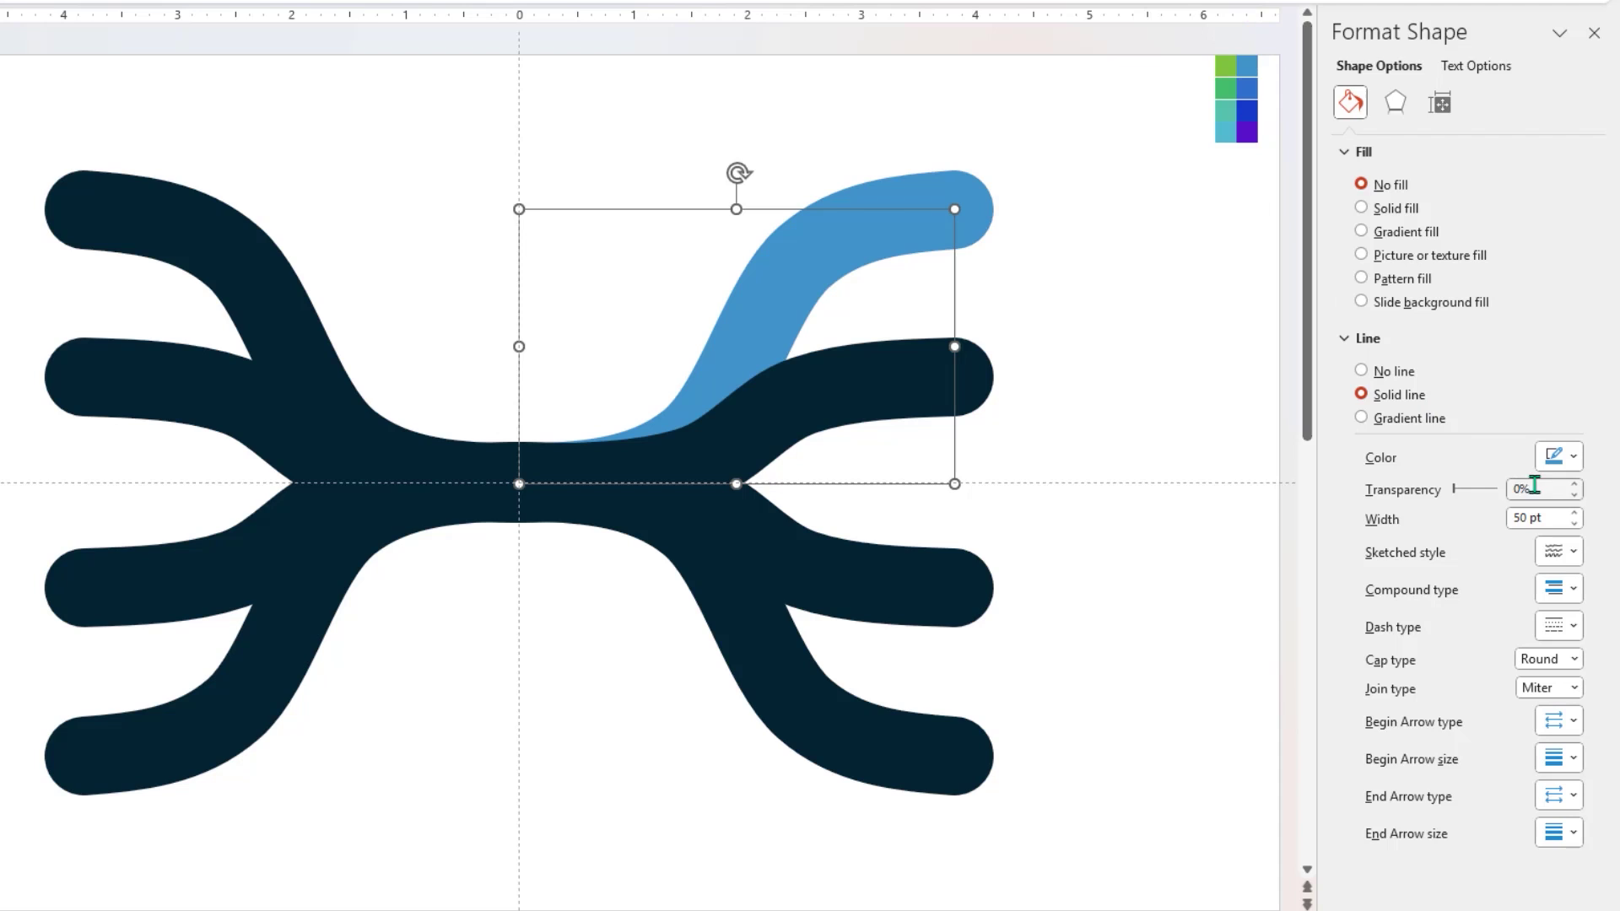
pyautogui.write('30')
pyautogui.click(924, 394)
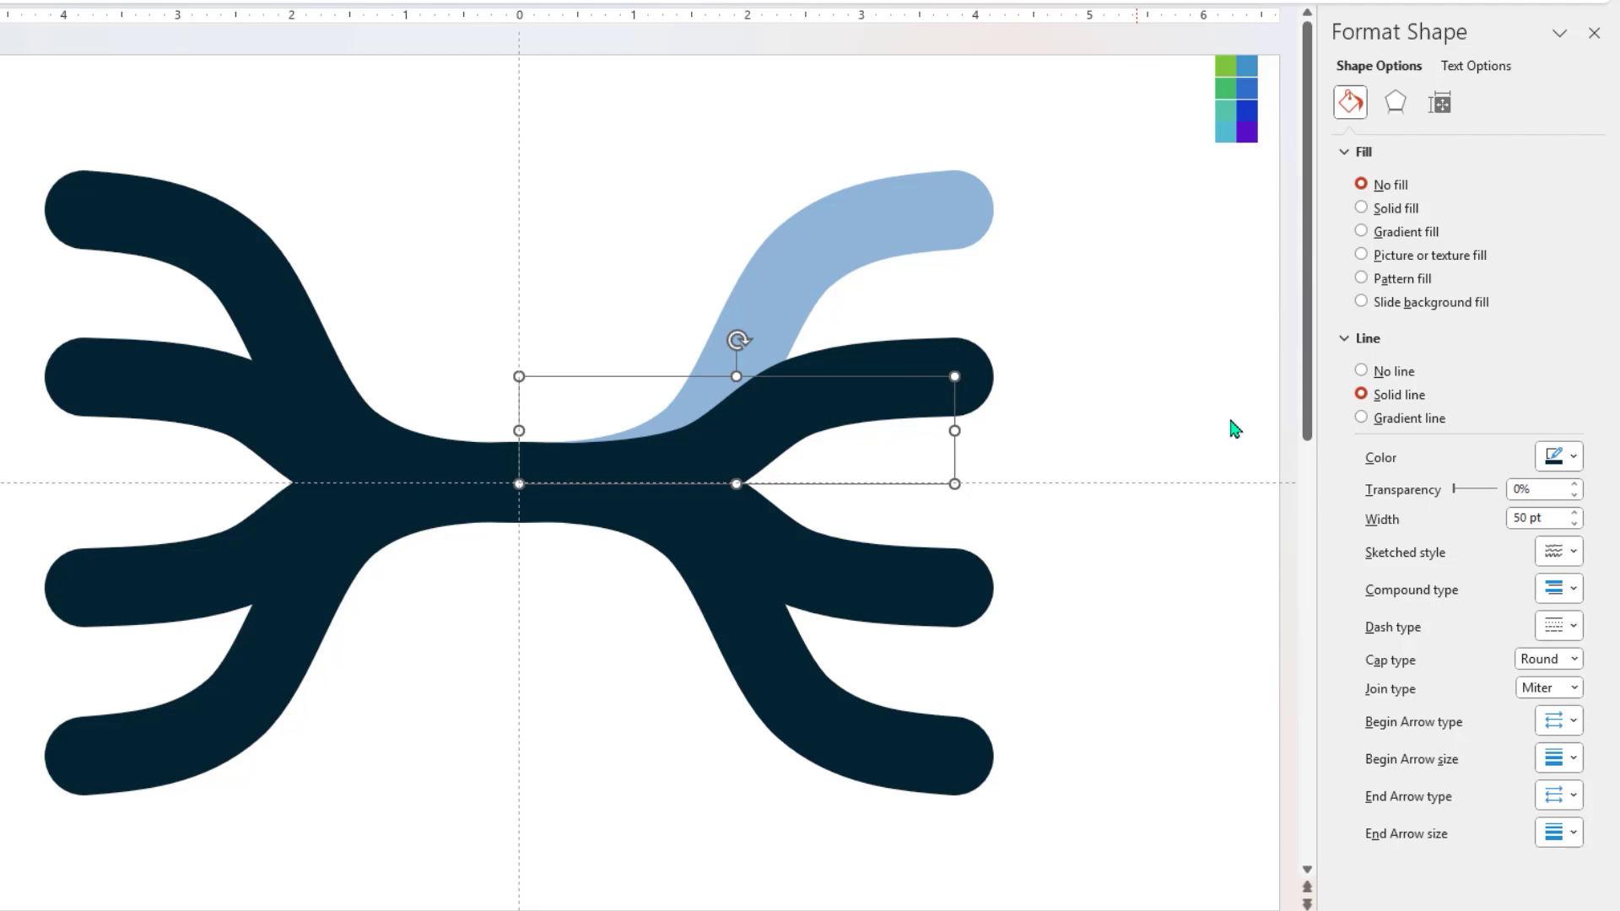
pyautogui.click(1550, 460)
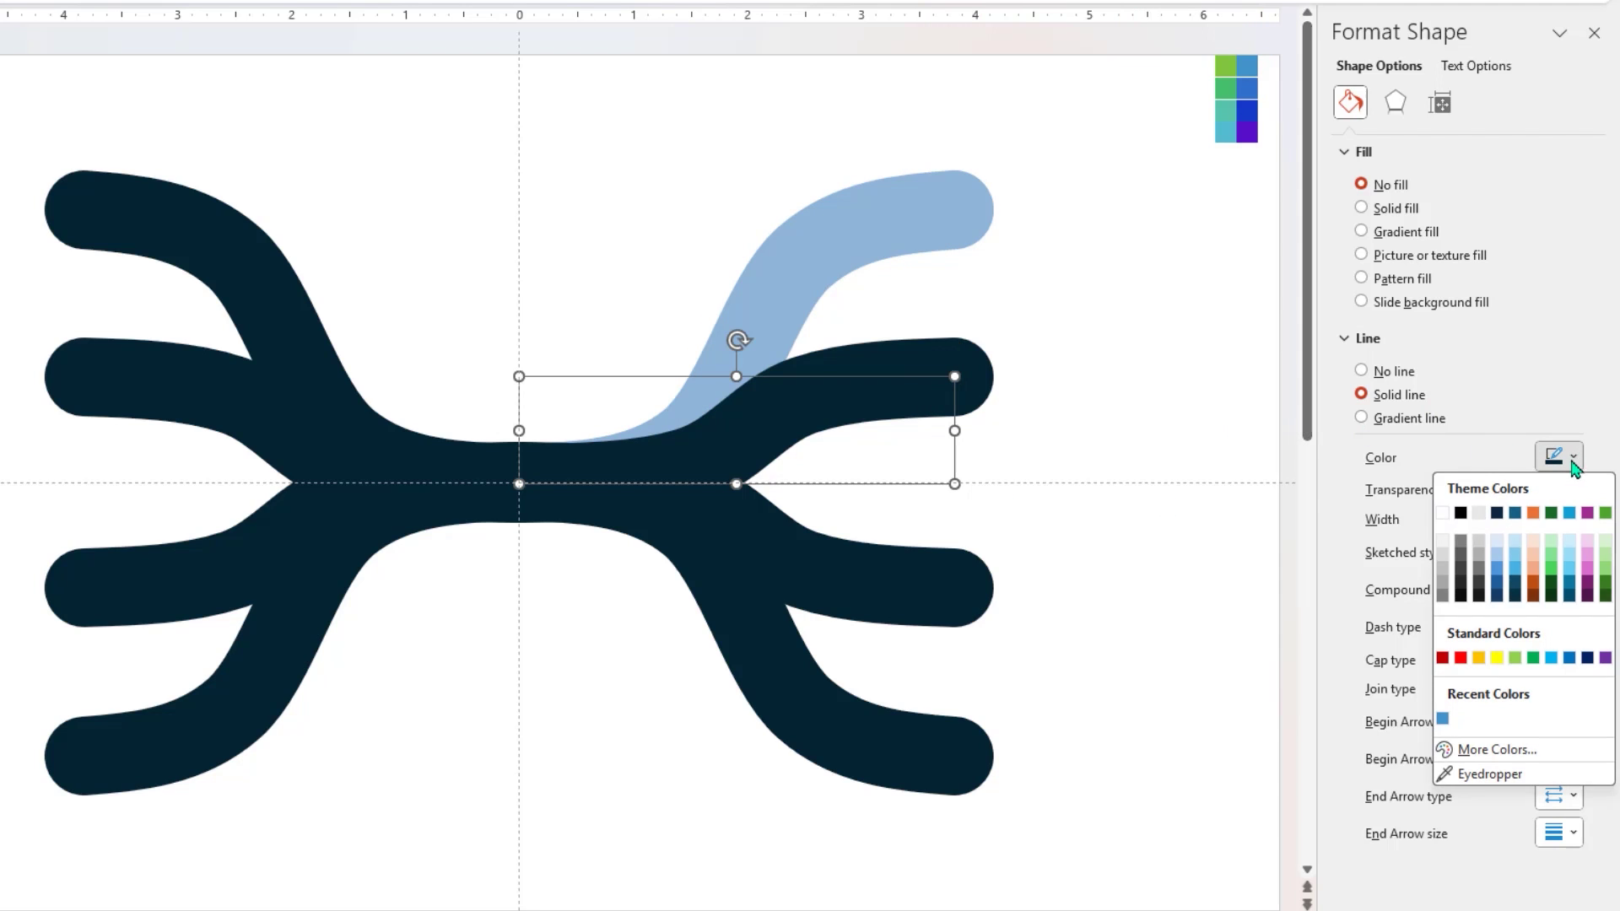
pyautogui.click(1478, 772)
pyautogui.click(1247, 88)
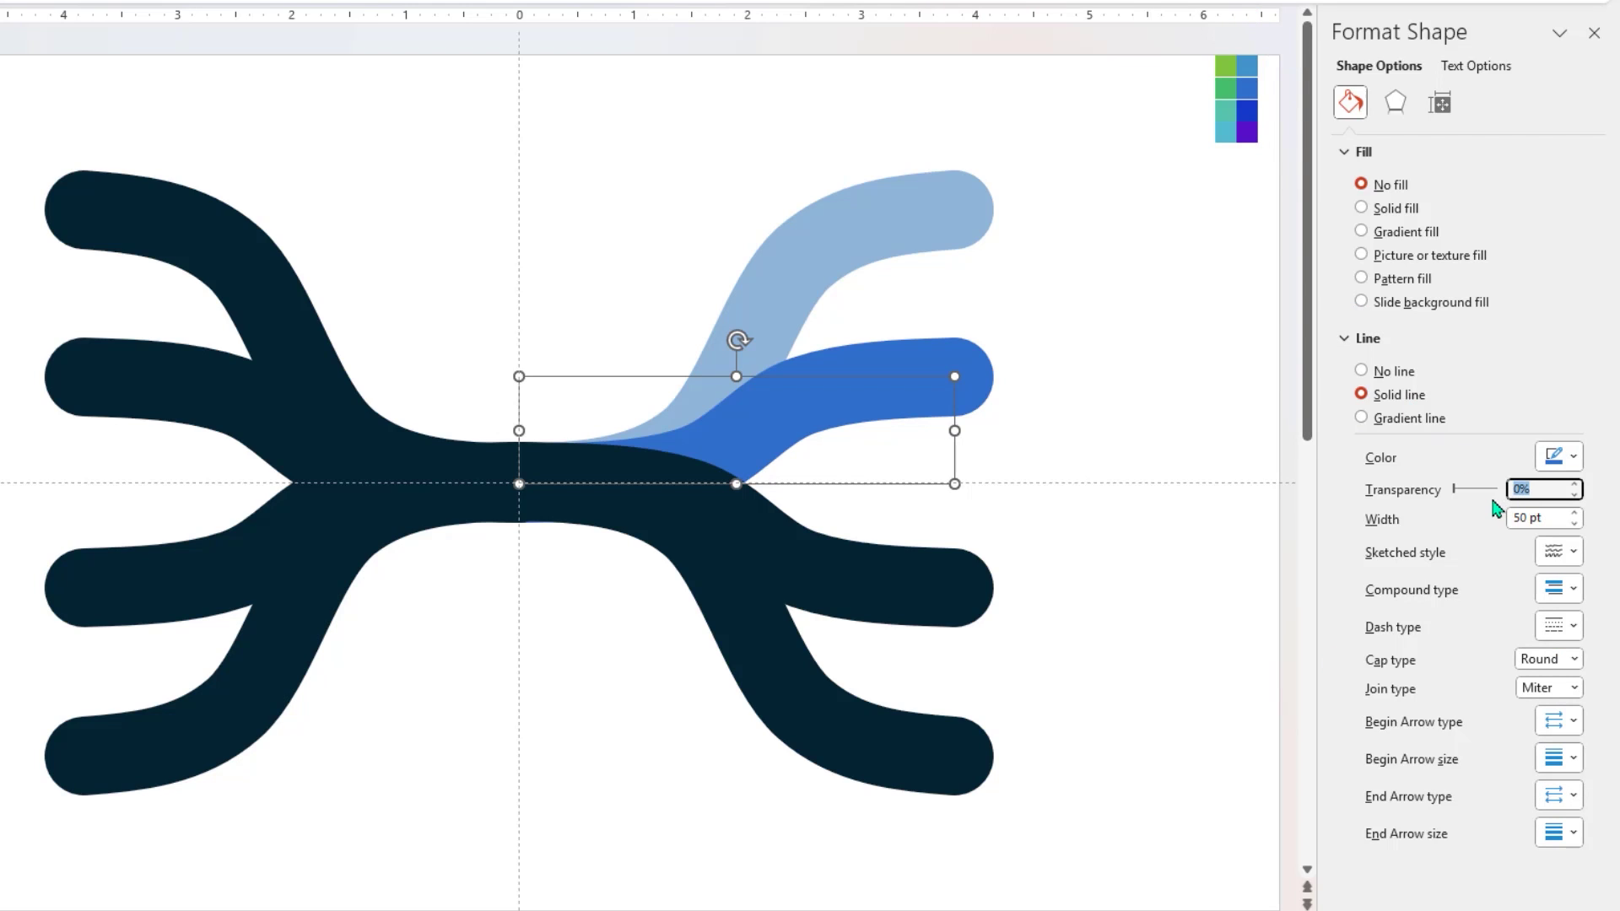
pyautogui.write('30')
# - Colour the lower-right curve dark blue and the bottom-right curve purple, brought to front, both 30% transparent
pyautogui.click(934, 589)
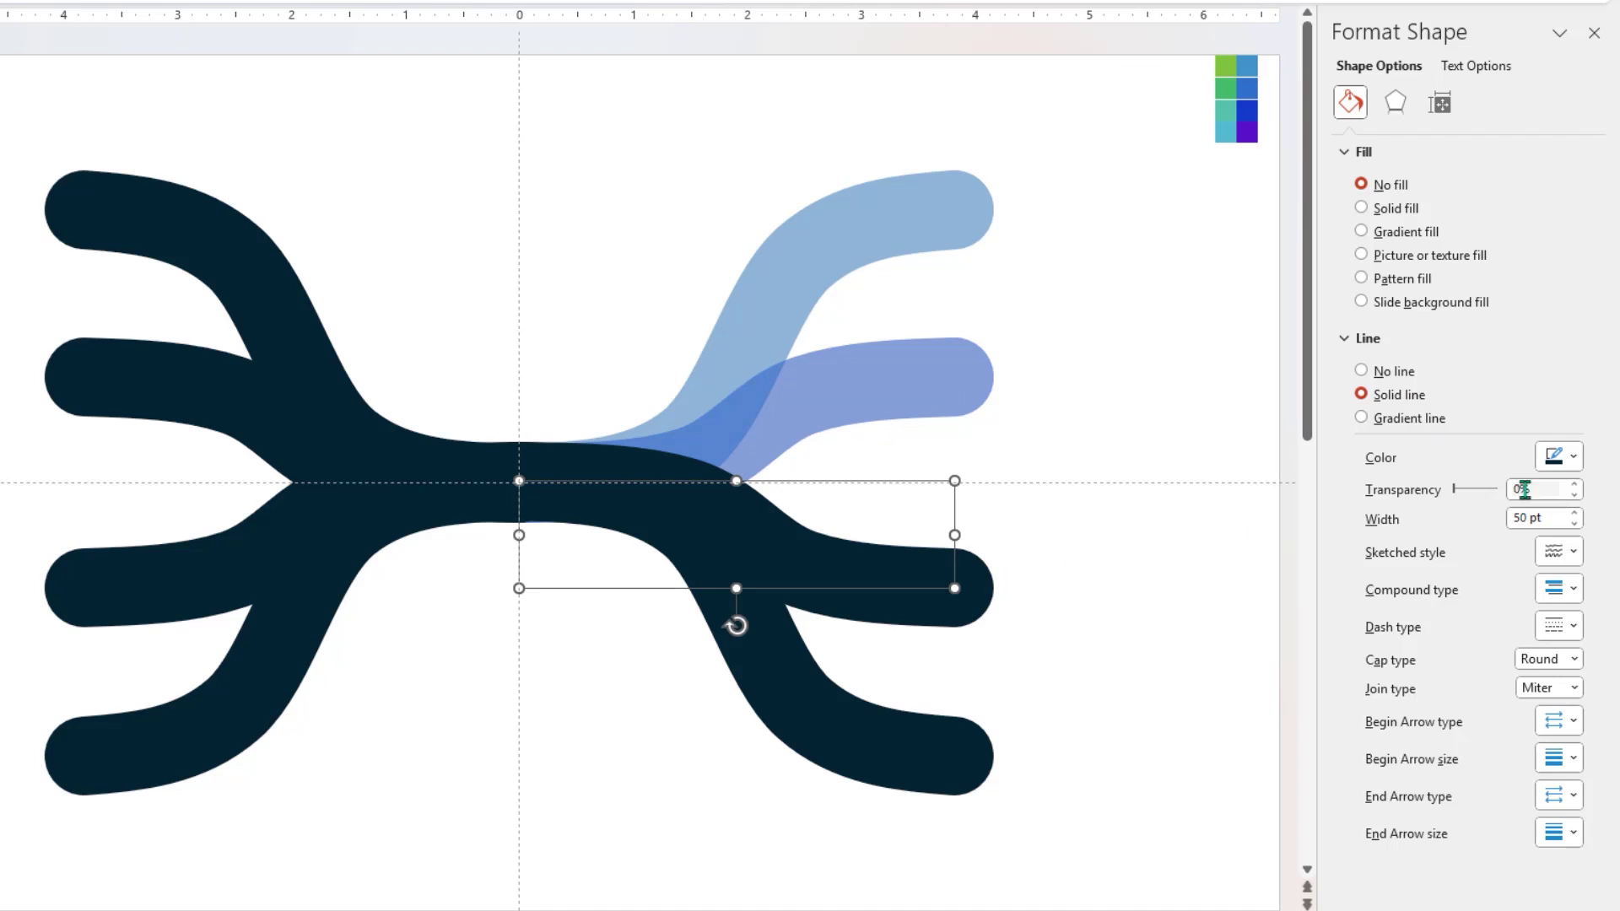
pyautogui.click(1572, 458)
pyautogui.click(1472, 770)
pyautogui.click(1249, 105)
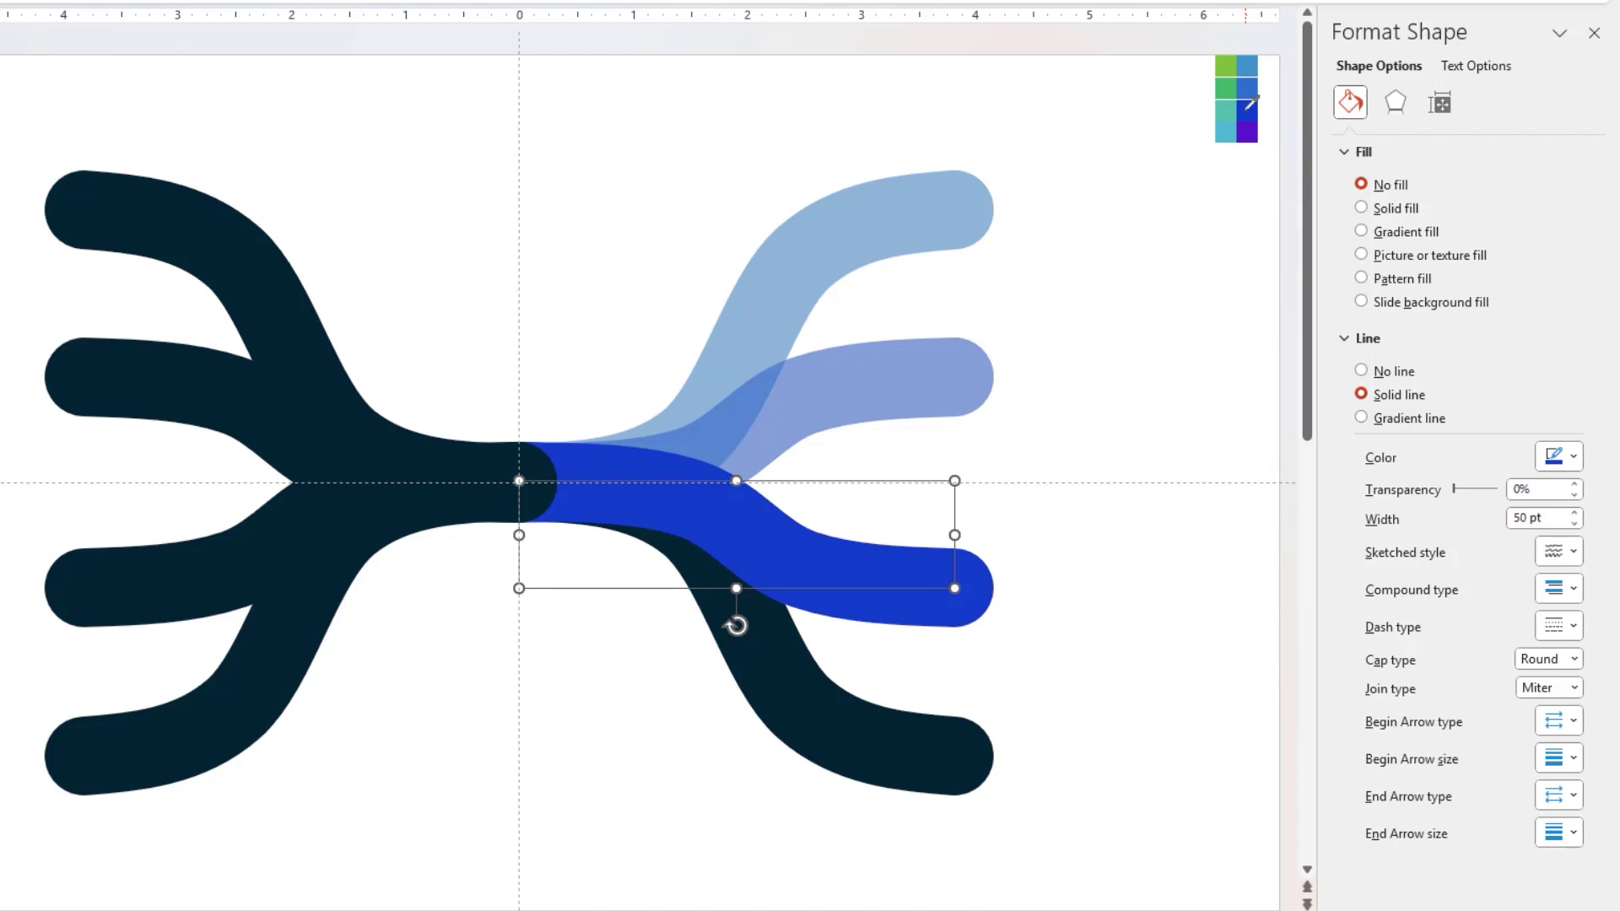
pyautogui.write('30')
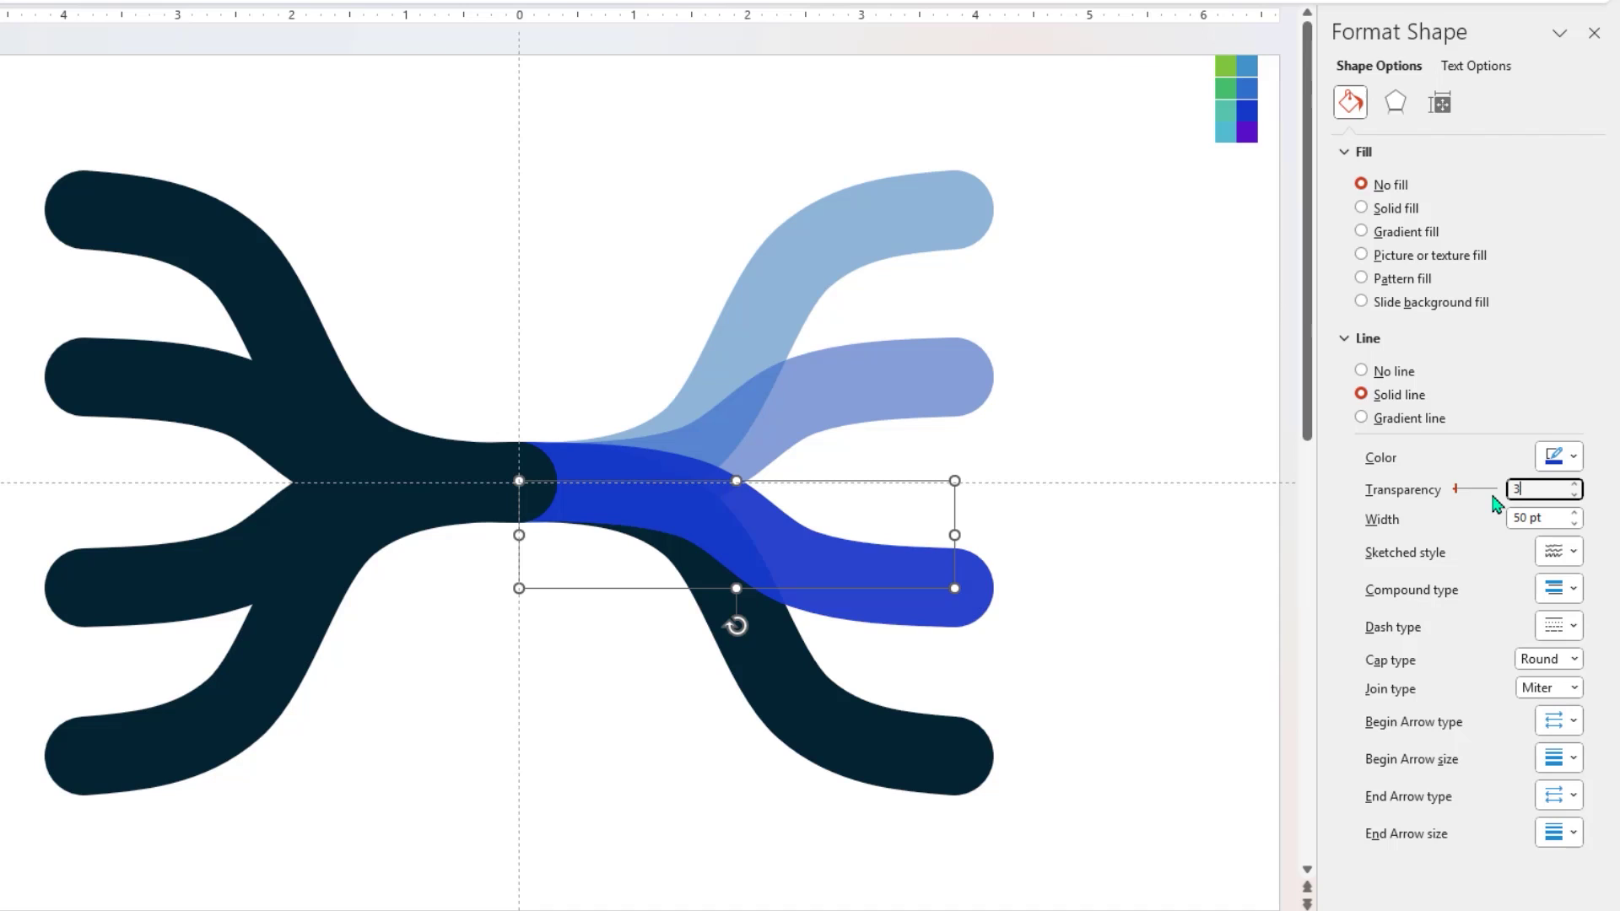
pyautogui.click(827, 714)
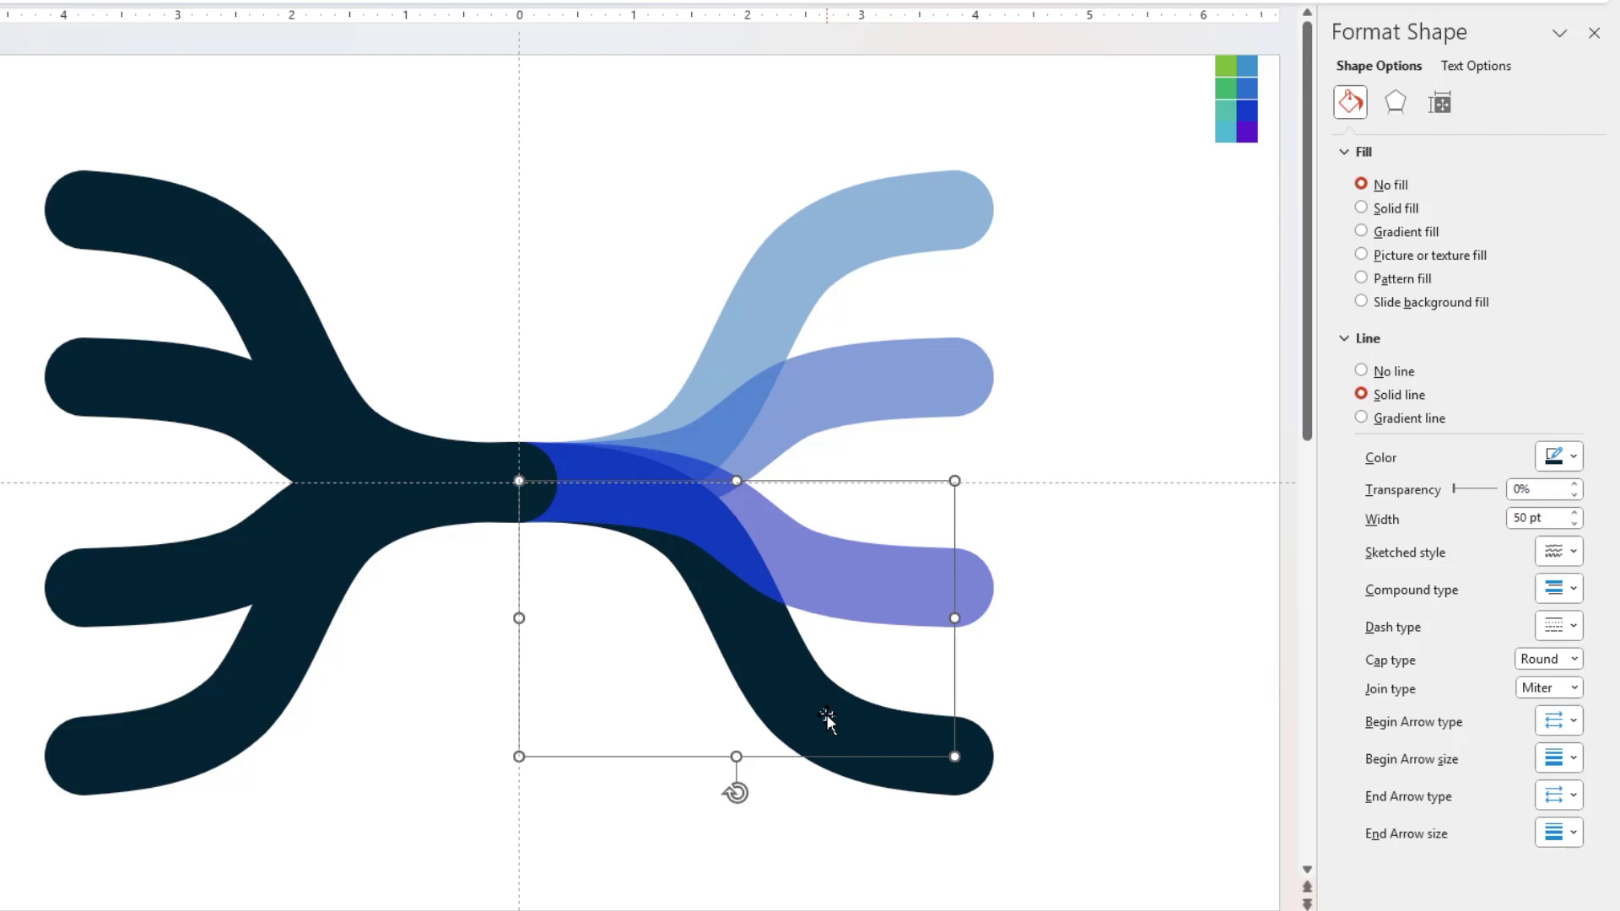
pyautogui.rightClick(827, 719)
pyautogui.click(908, 433)
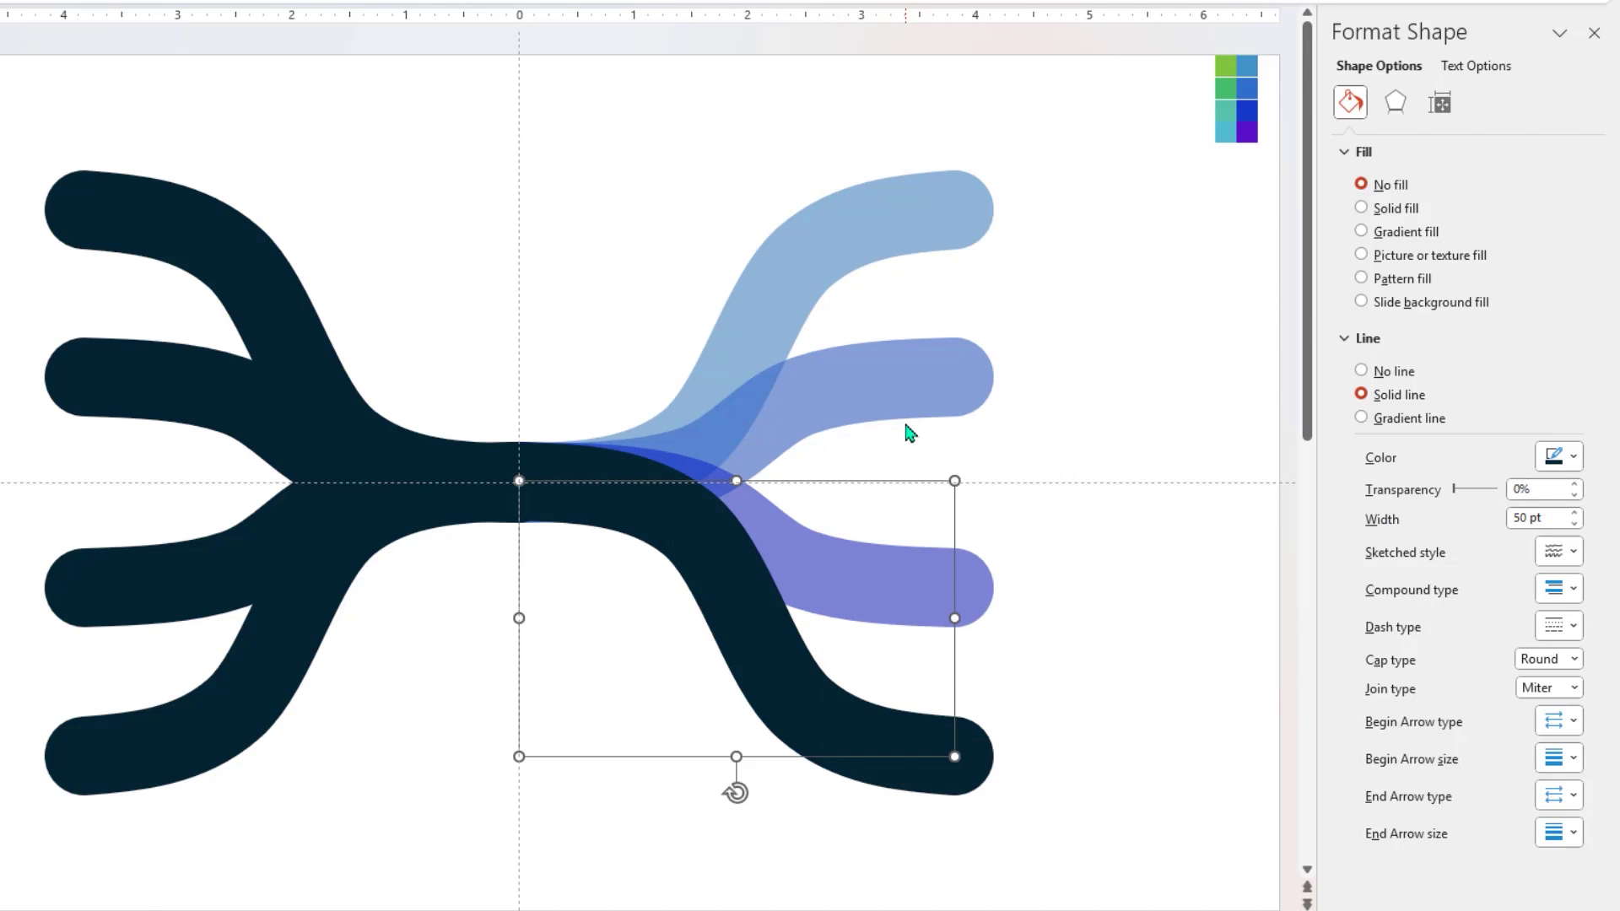
pyautogui.click(1573, 456)
pyautogui.click(1485, 771)
pyautogui.click(1247, 133)
pyautogui.doubleClick(1523, 490)
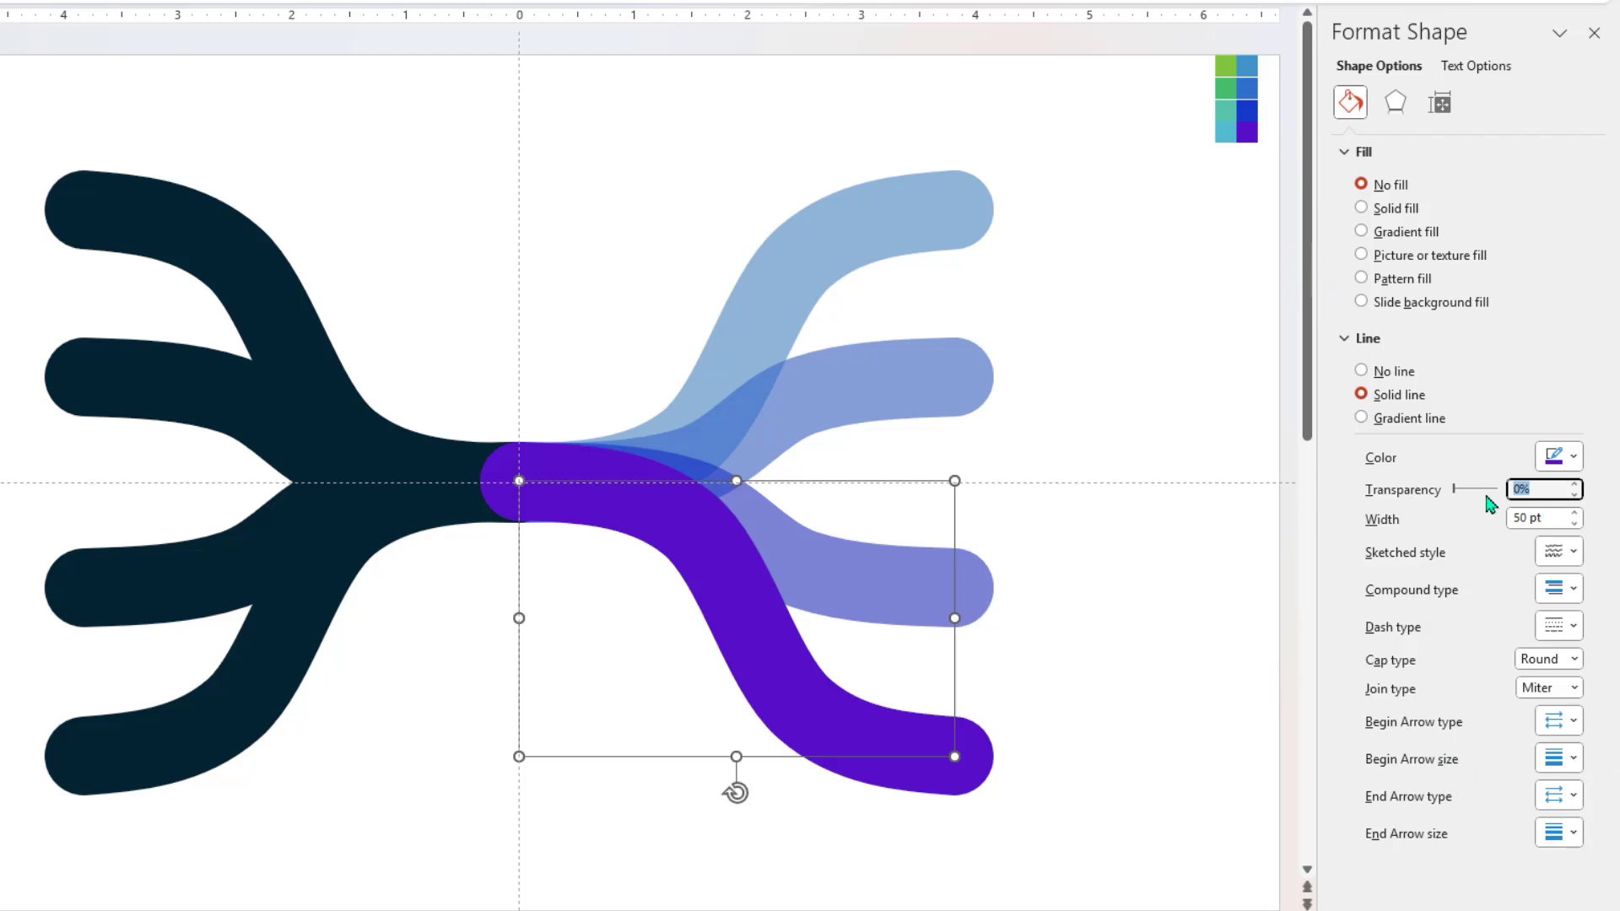
pyautogui.write('30')
pyautogui.press('Return')
# - Bring the upper-left curve to front and colour it and the middle-left curve green at 30% transparency
pyautogui.click(257, 261)
pyautogui.rightClick(257, 262)
pyautogui.click(342, 533)
pyautogui.click(1574, 457)
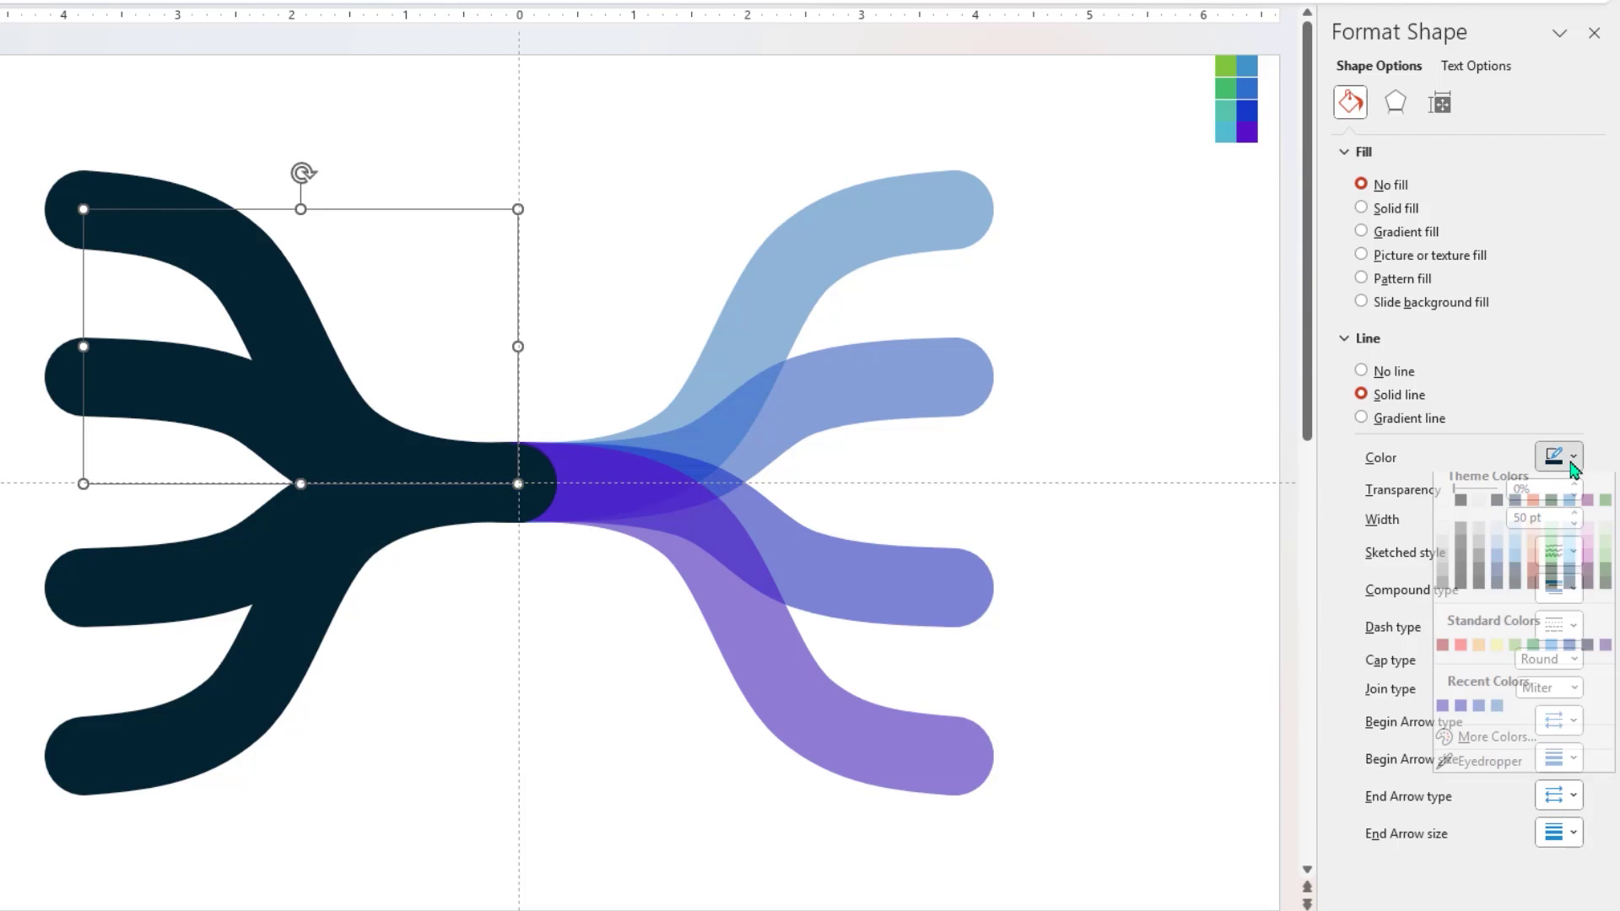
pyautogui.click(1485, 771)
pyautogui.click(1225, 66)
pyautogui.write('30')
pyautogui.click(548, 469)
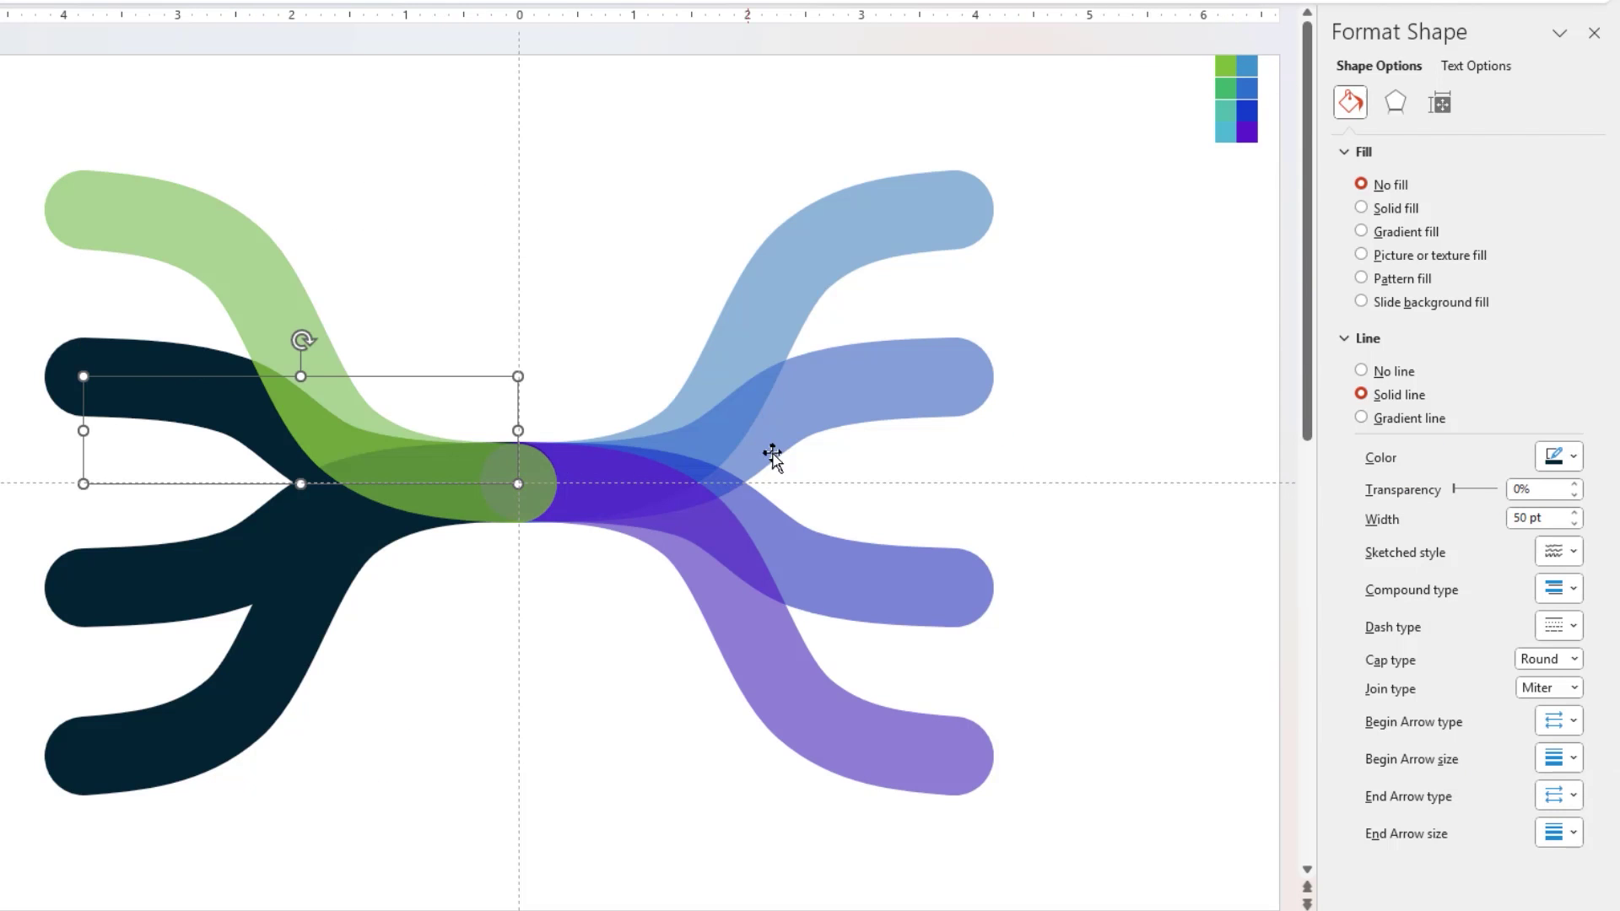
pyautogui.click(1573, 456)
pyautogui.click(1485, 770)
pyautogui.click(1225, 88)
# - Colour the lower-left curve teal and the bottom-left curve light blue, each at 30% transparency
pyautogui.click(1535, 490)
pyautogui.write('30')
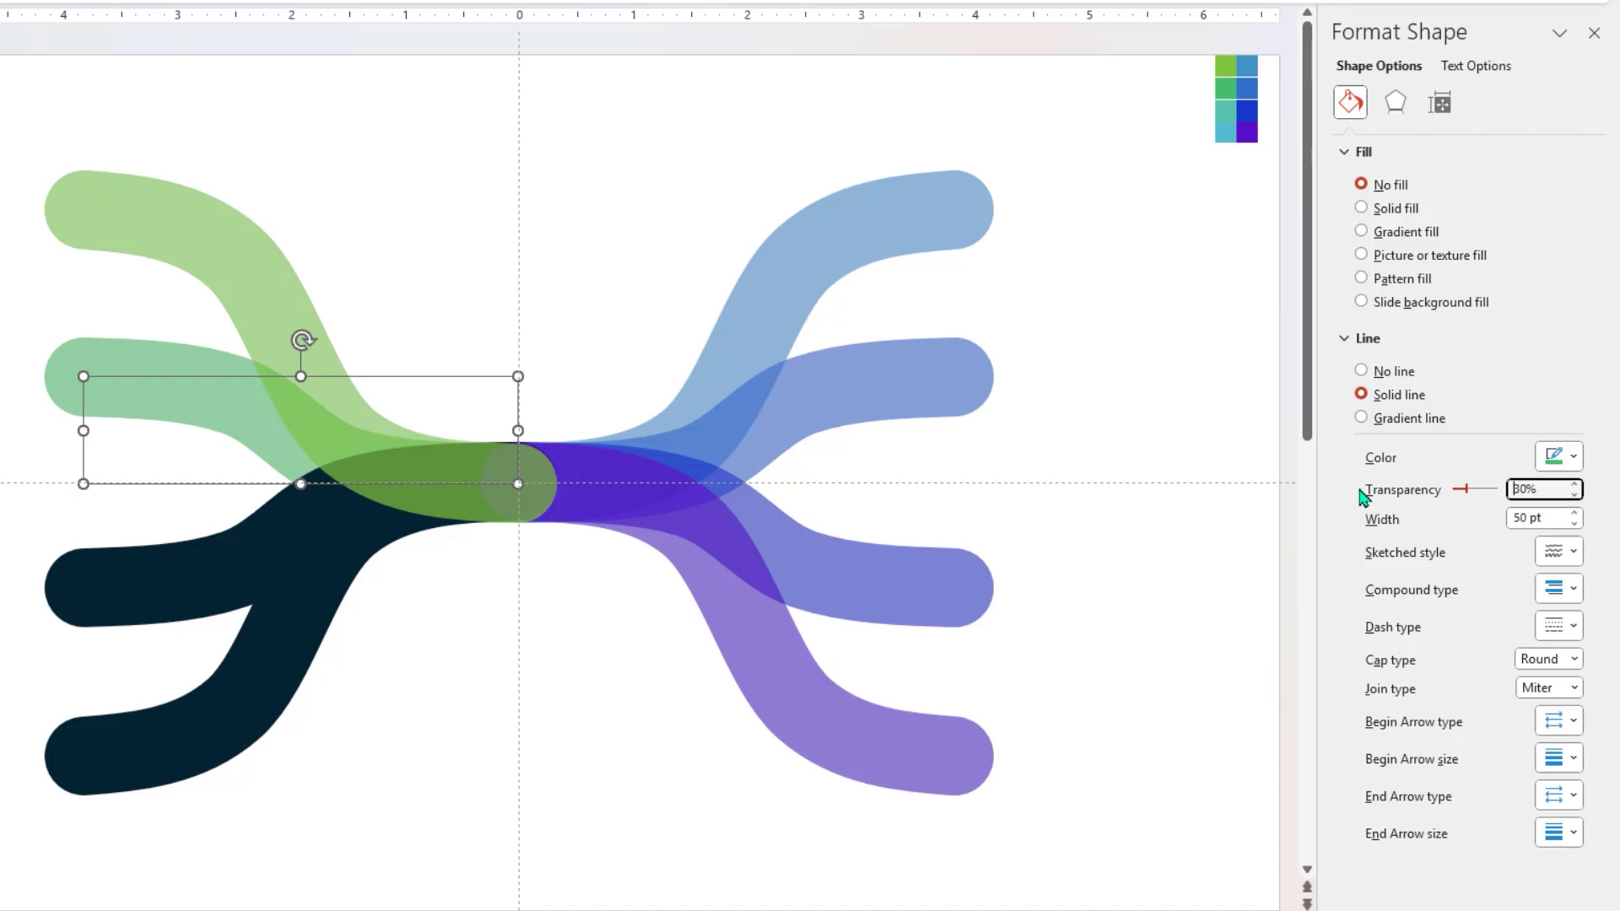
pyautogui.click(211, 582)
pyautogui.click(1574, 457)
pyautogui.click(1485, 771)
pyautogui.click(1225, 111)
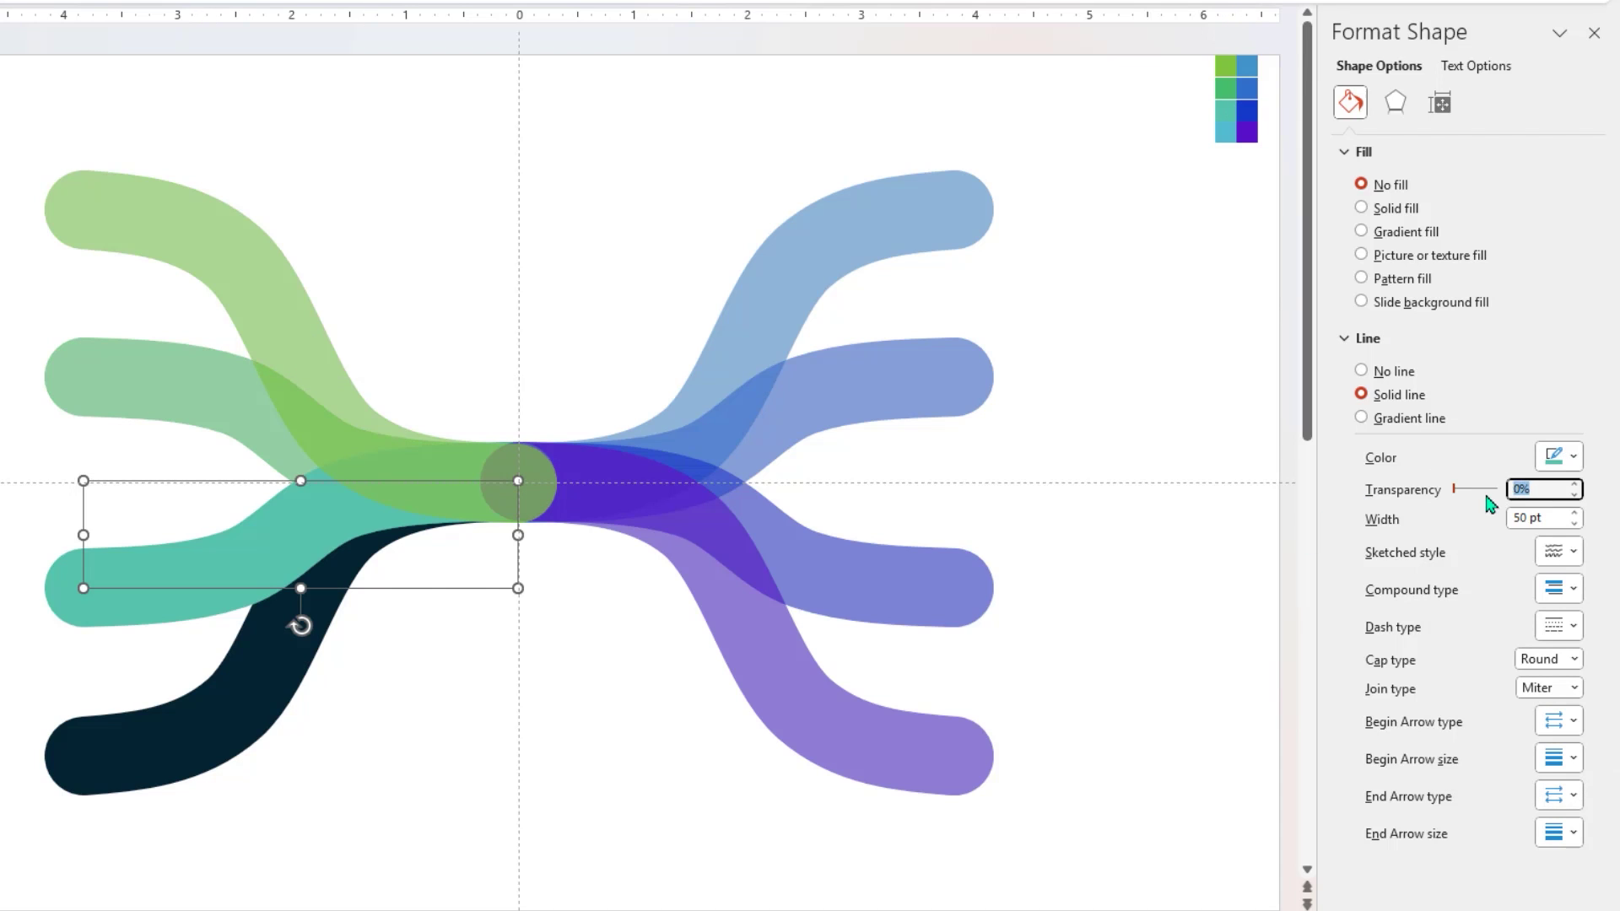
pyautogui.write('30')
pyautogui.click(242, 712)
pyautogui.click(1573, 456)
pyautogui.click(1485, 770)
pyautogui.click(1226, 133)
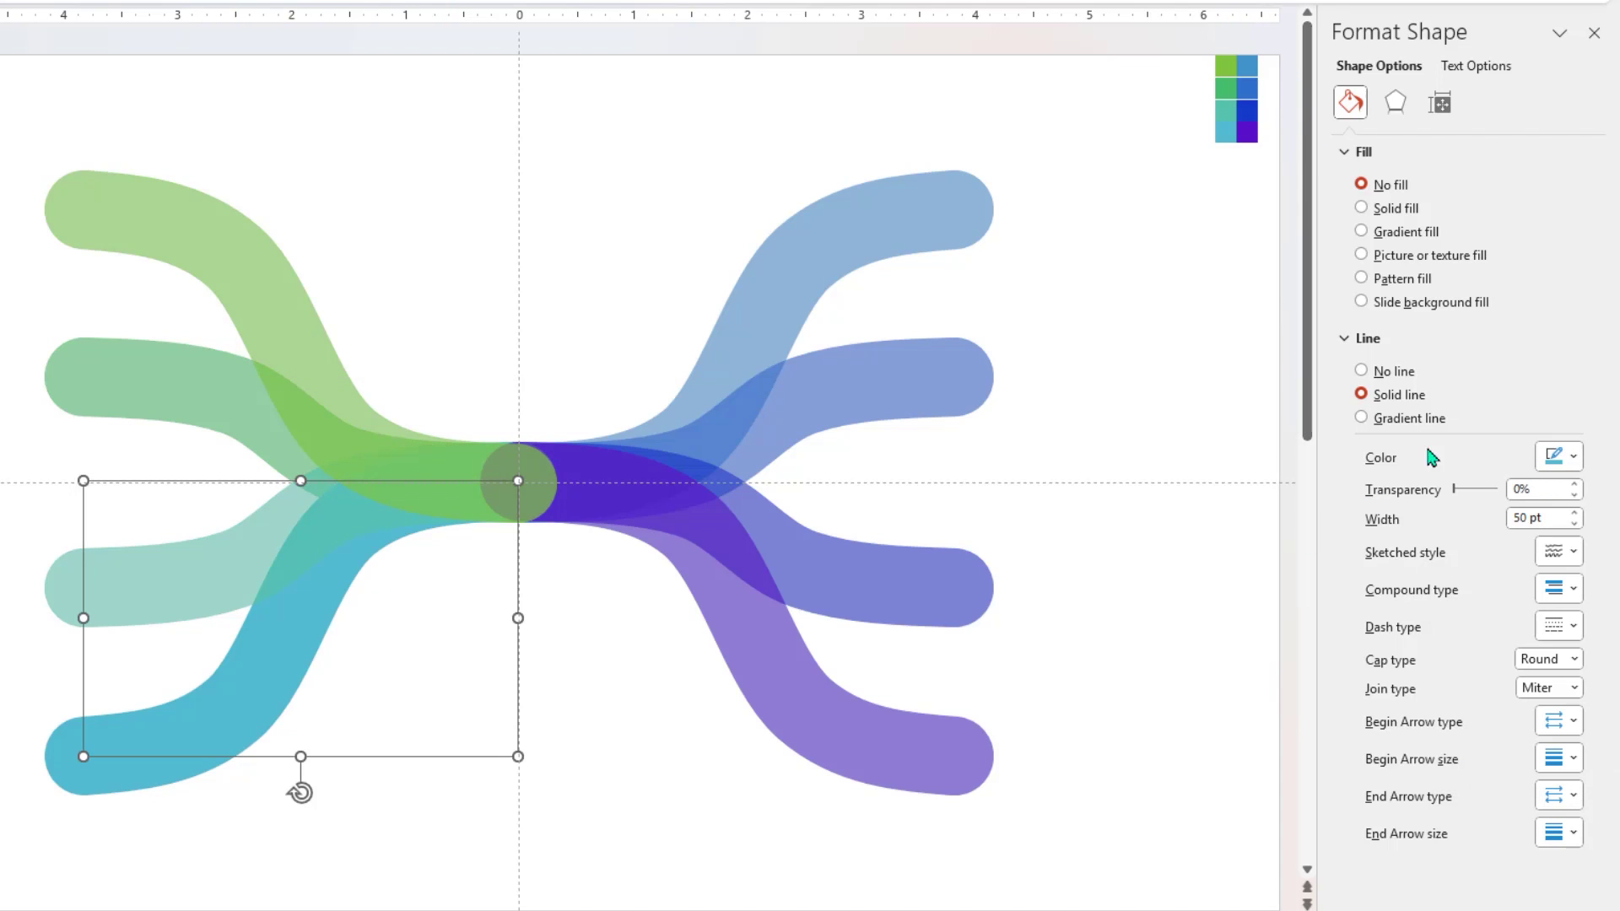
pyautogui.write('30')
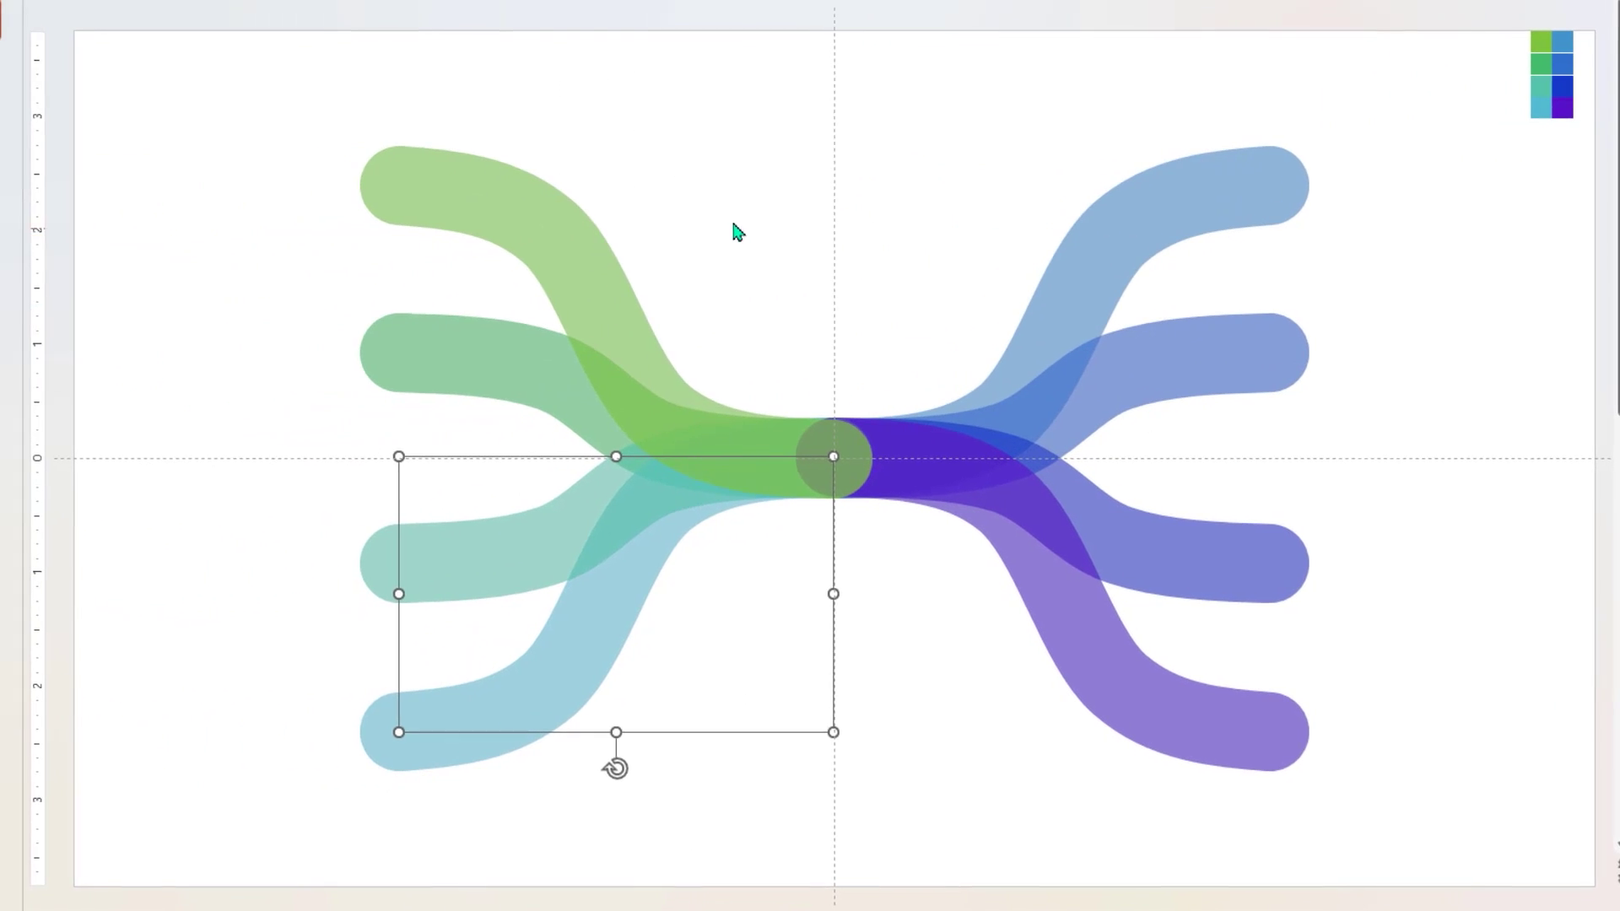
pyautogui.click(390, 232)
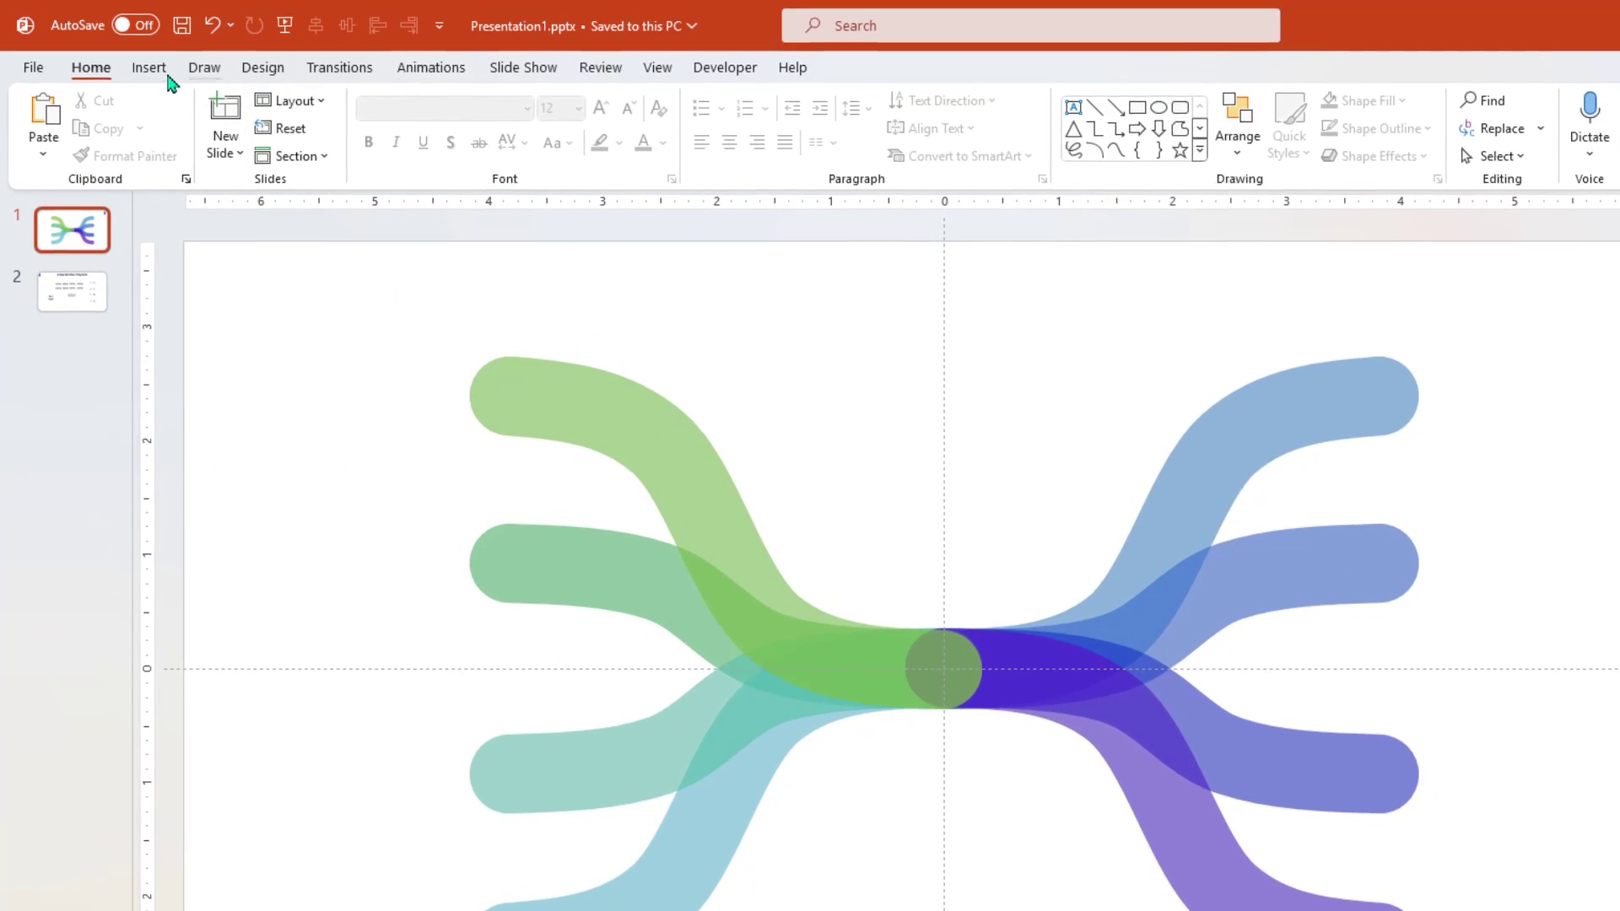
# - Draw a large circle centred where the curves meet
pyautogui.click(149, 68)
pyautogui.click(414, 158)
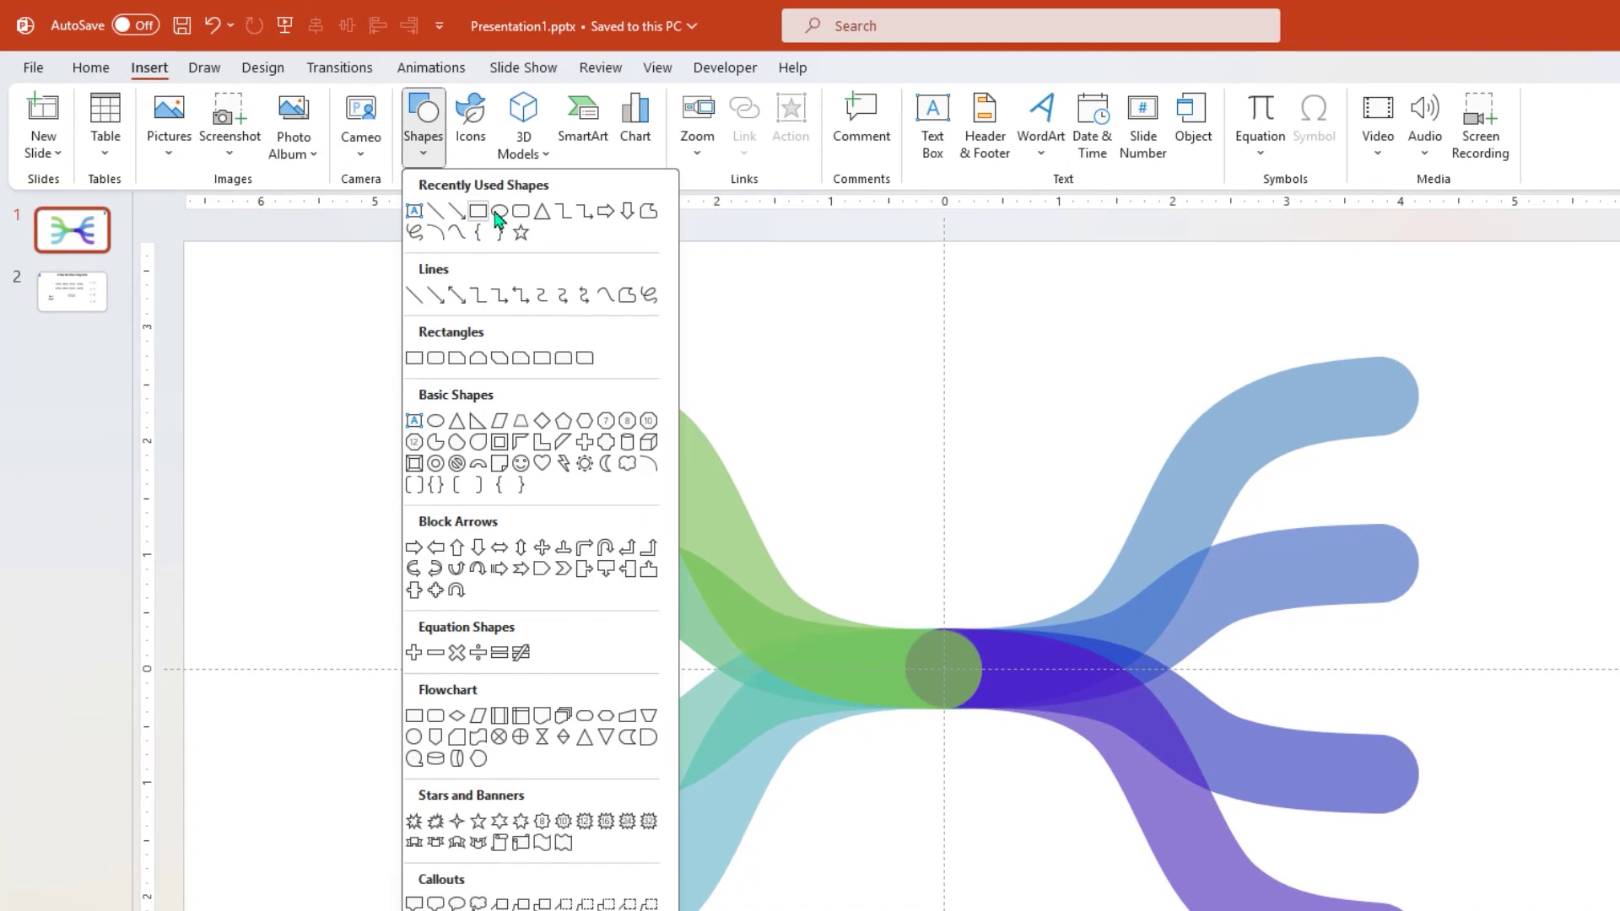
pyautogui.click(501, 215)
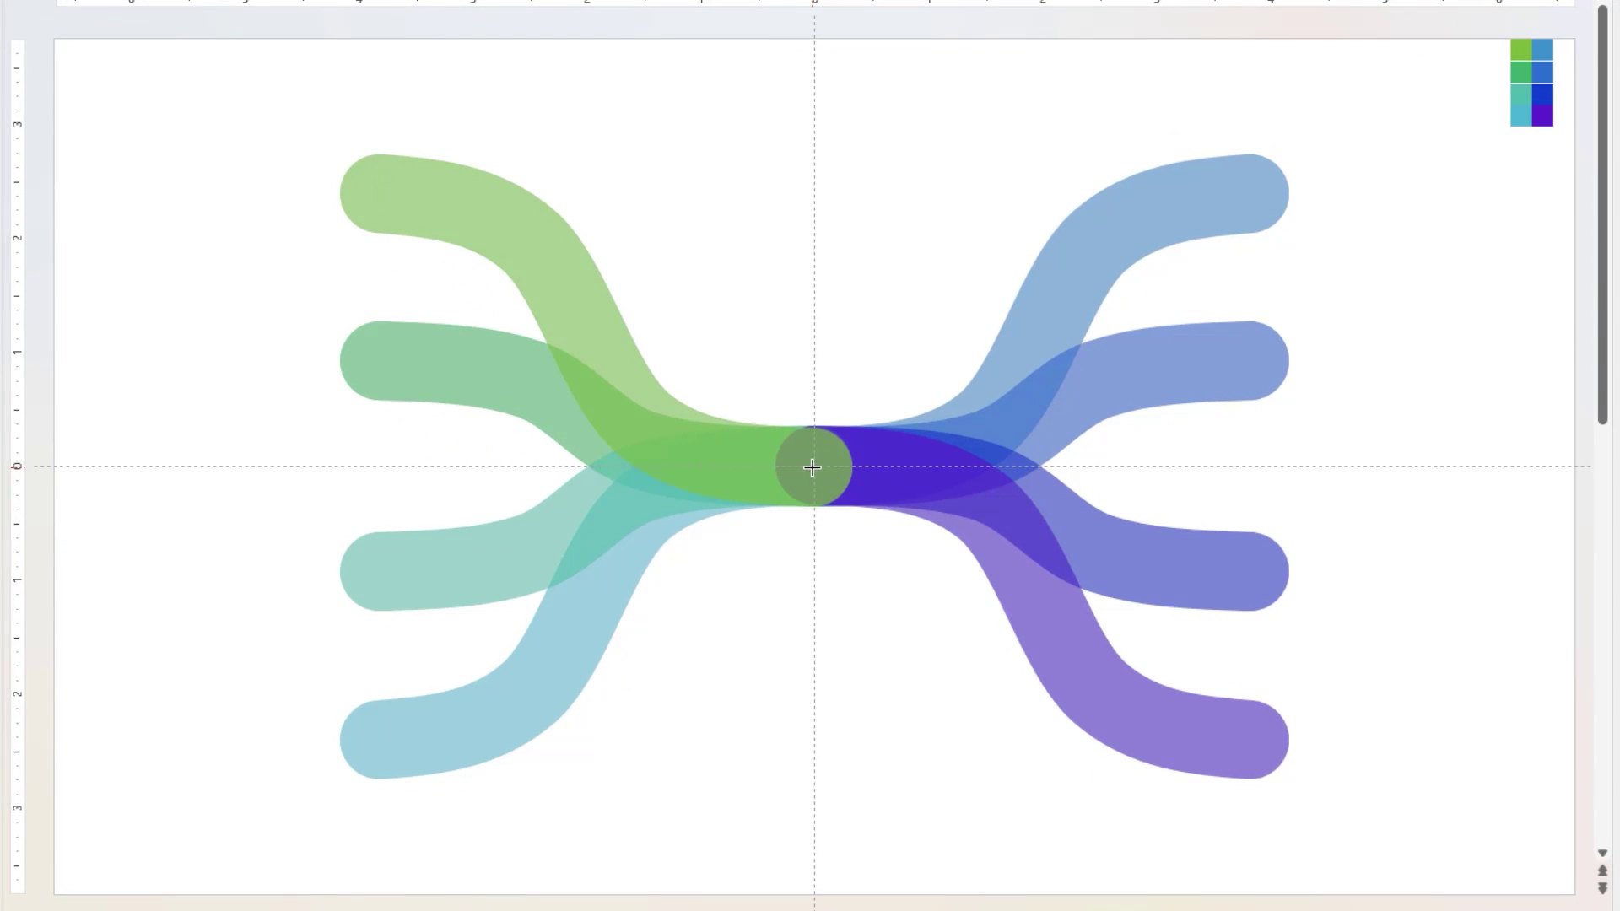
pyautogui.moveTo(812, 466); pyautogui.dragTo(927, 583)
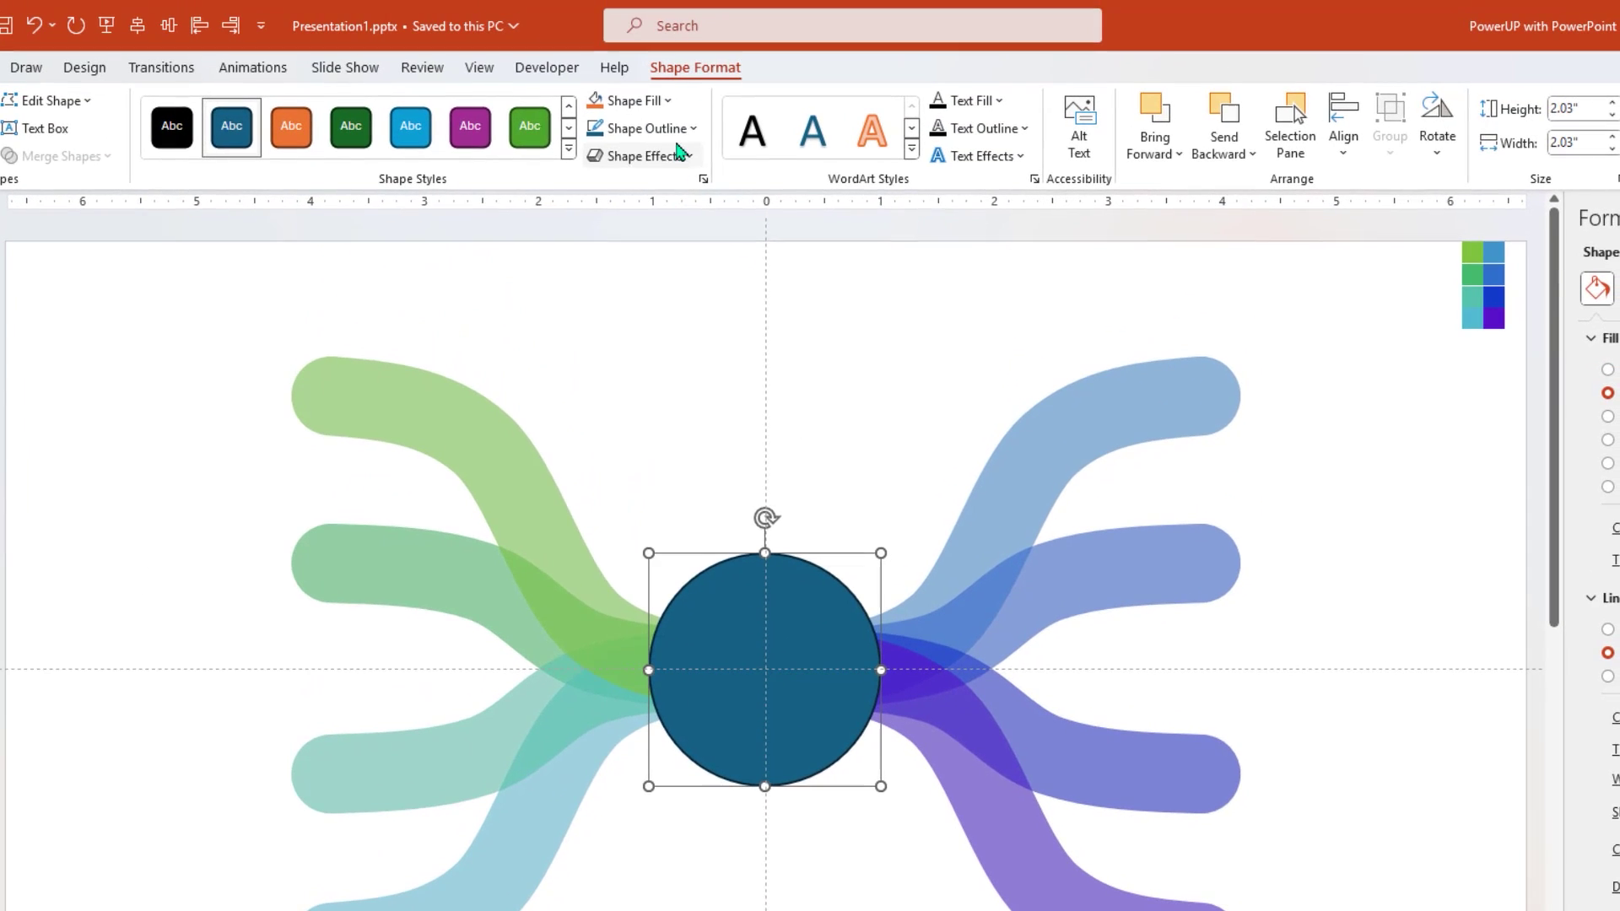
# - Make the circle white with no outline and send it behind the curves
pyautogui.click(671, 128)
pyautogui.click(654, 422)
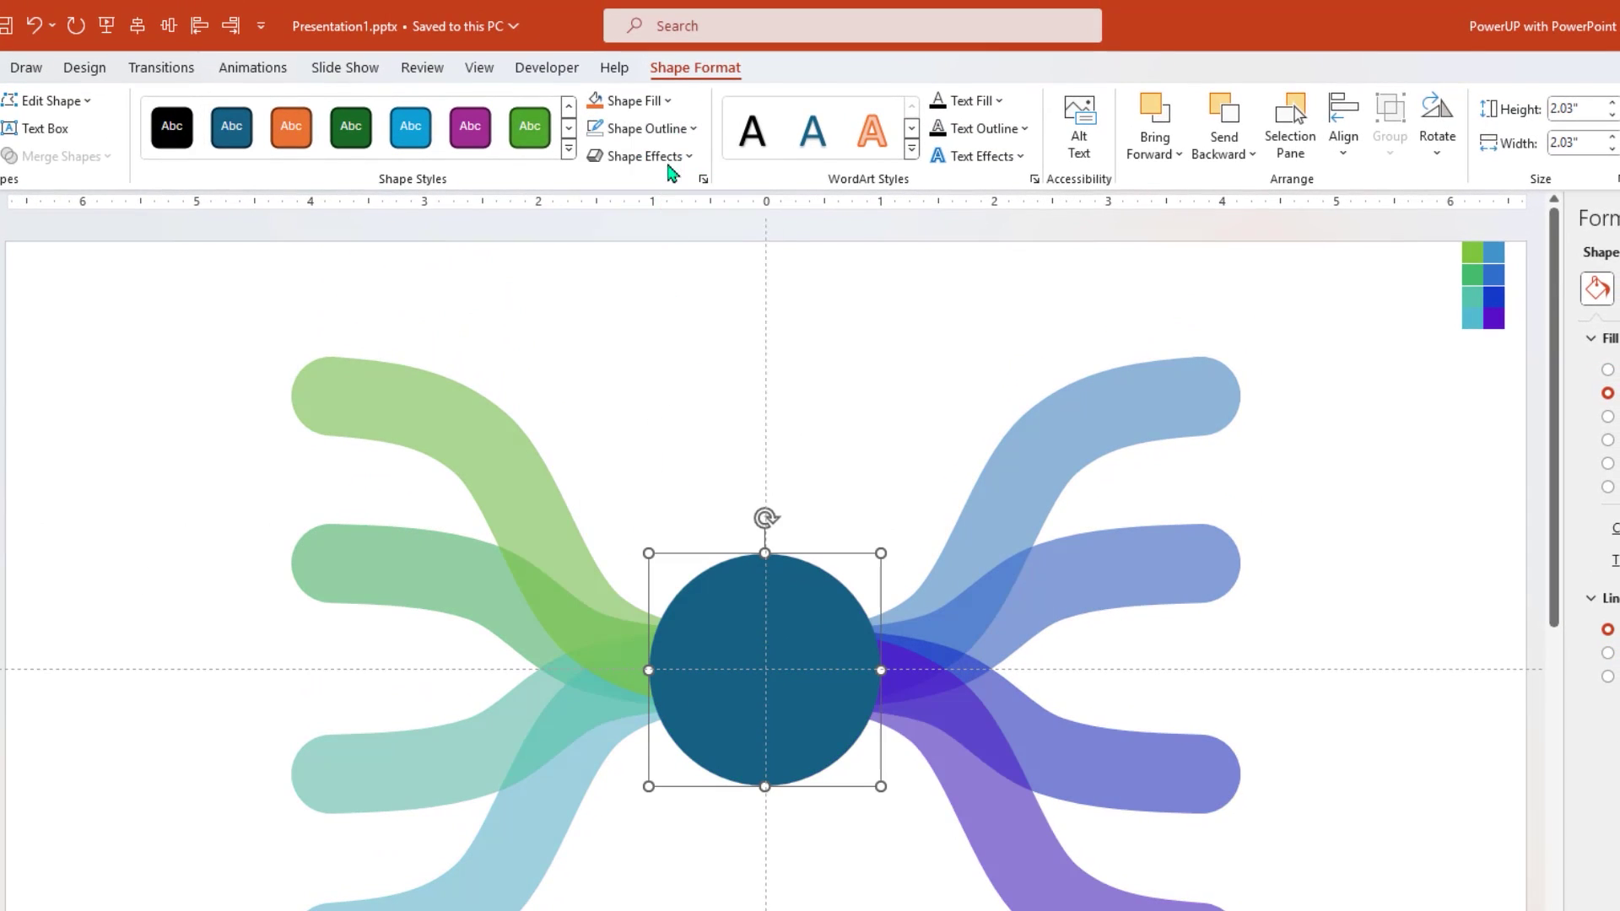
pyautogui.click(658, 102)
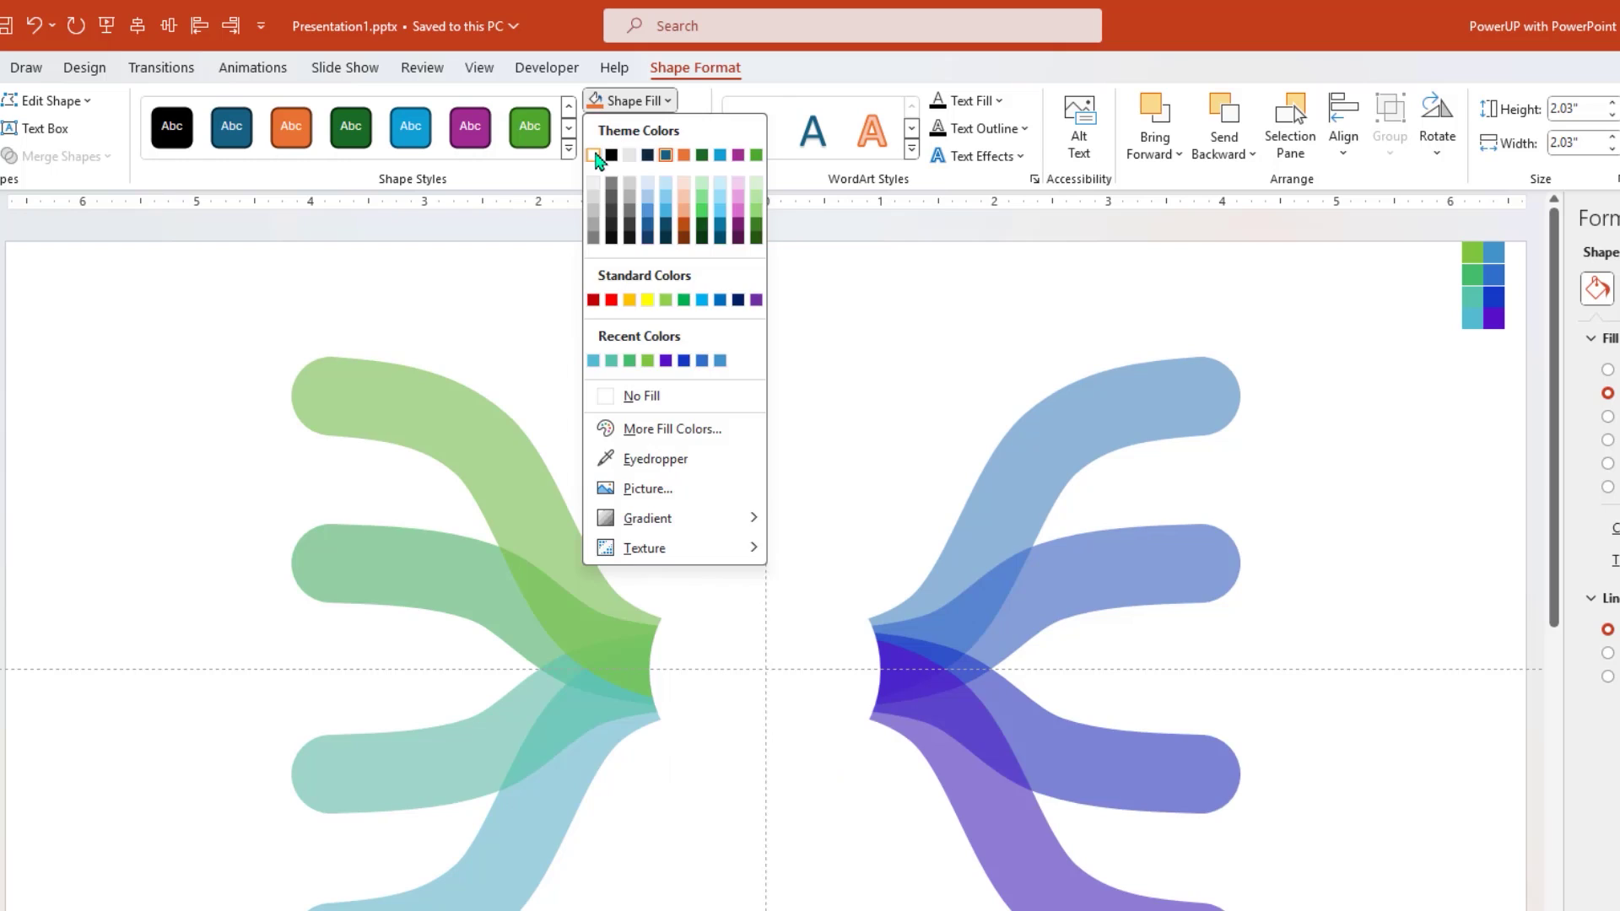
pyautogui.click(596, 155)
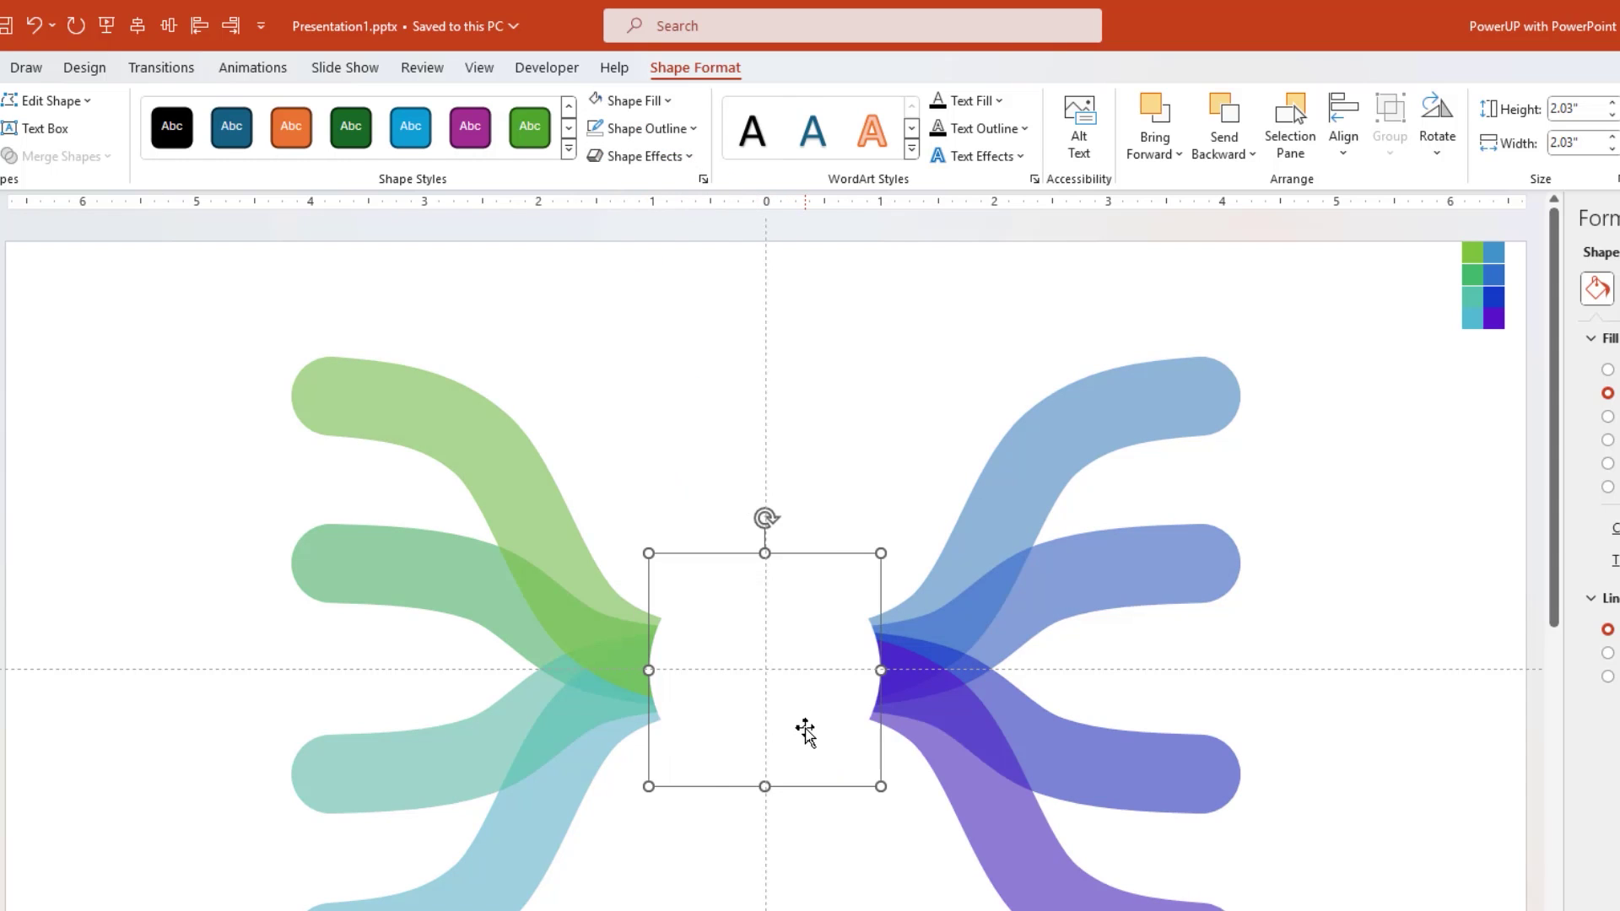
pyautogui.rightClick(805, 727)
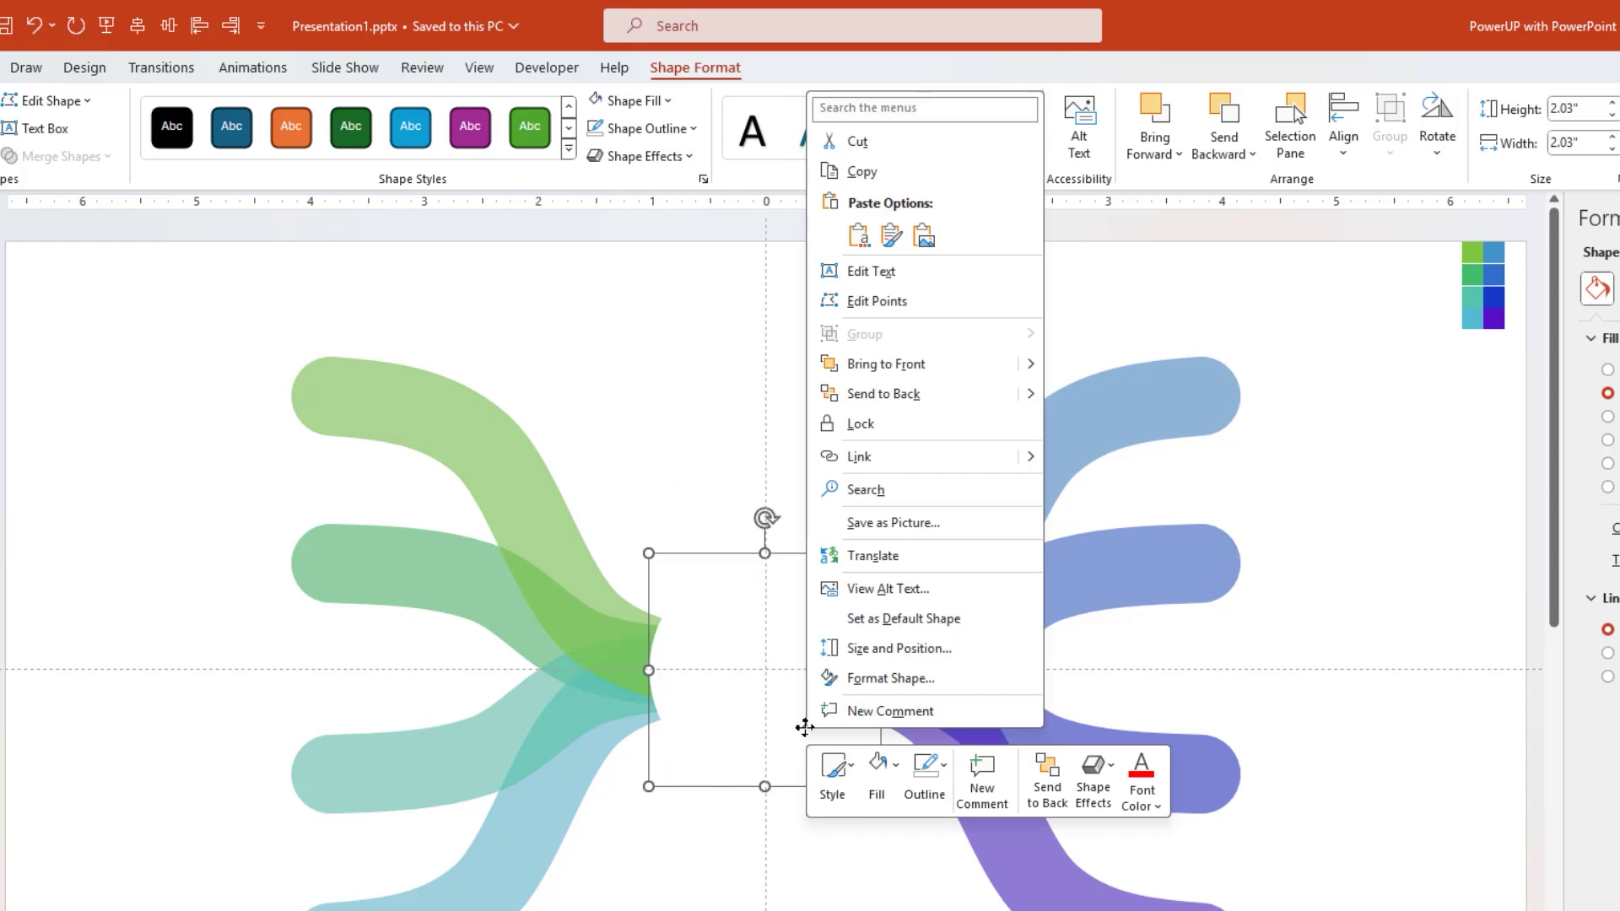
pyautogui.click(876, 404)
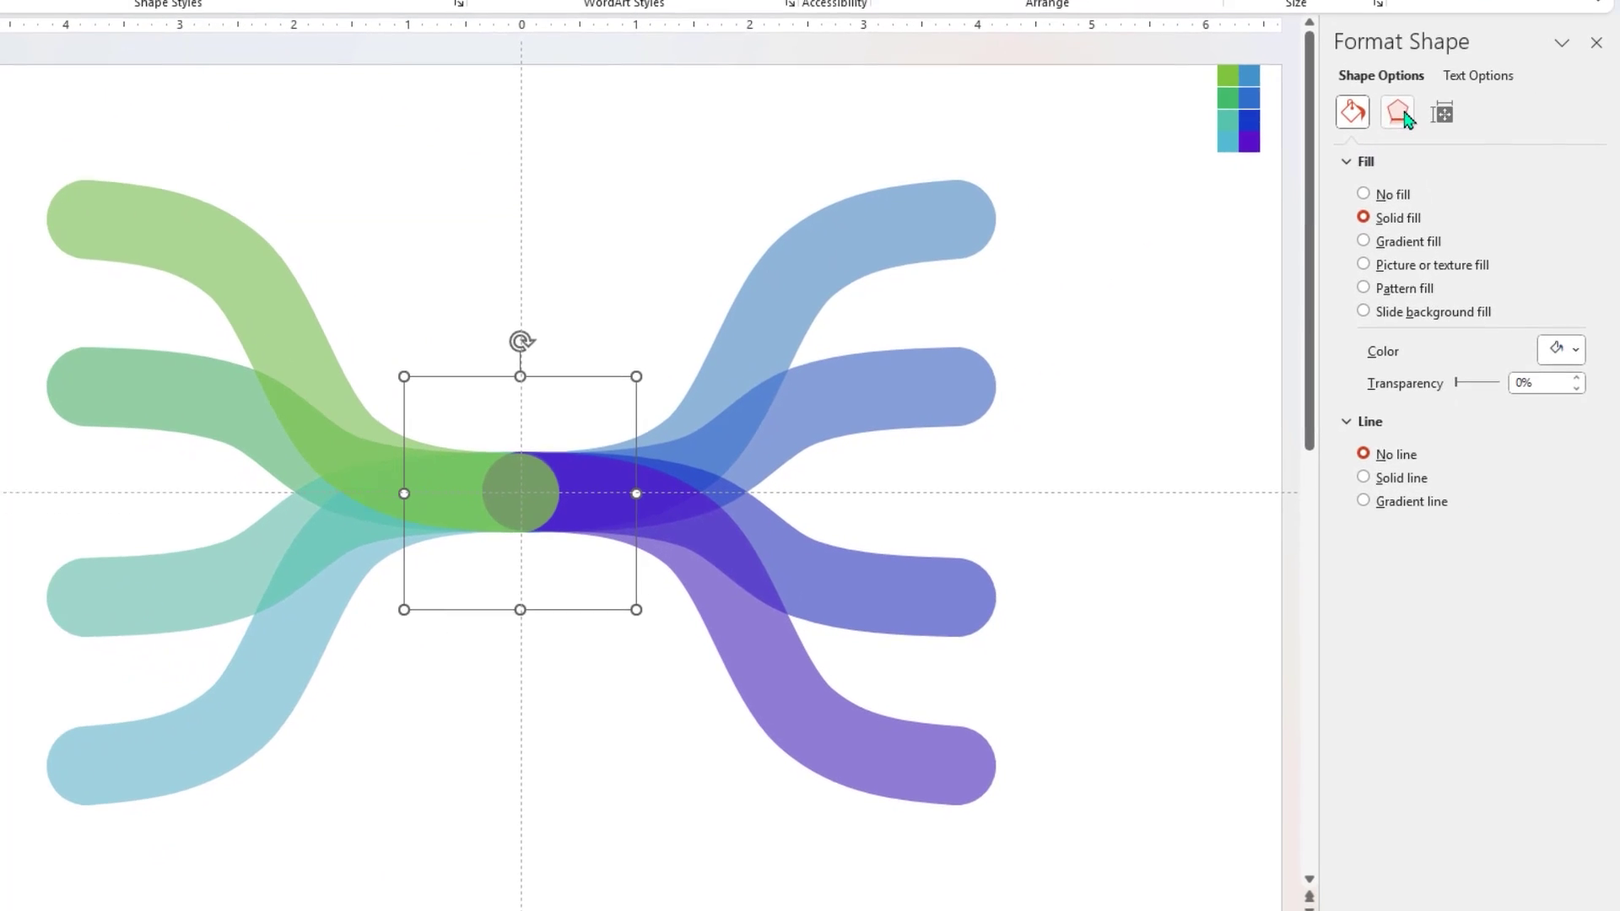
# - Give the white circle a soft outer shadow: 60% transparency, 104% size, 0 pt distance, reduced blur
pyautogui.click(1549, 221)
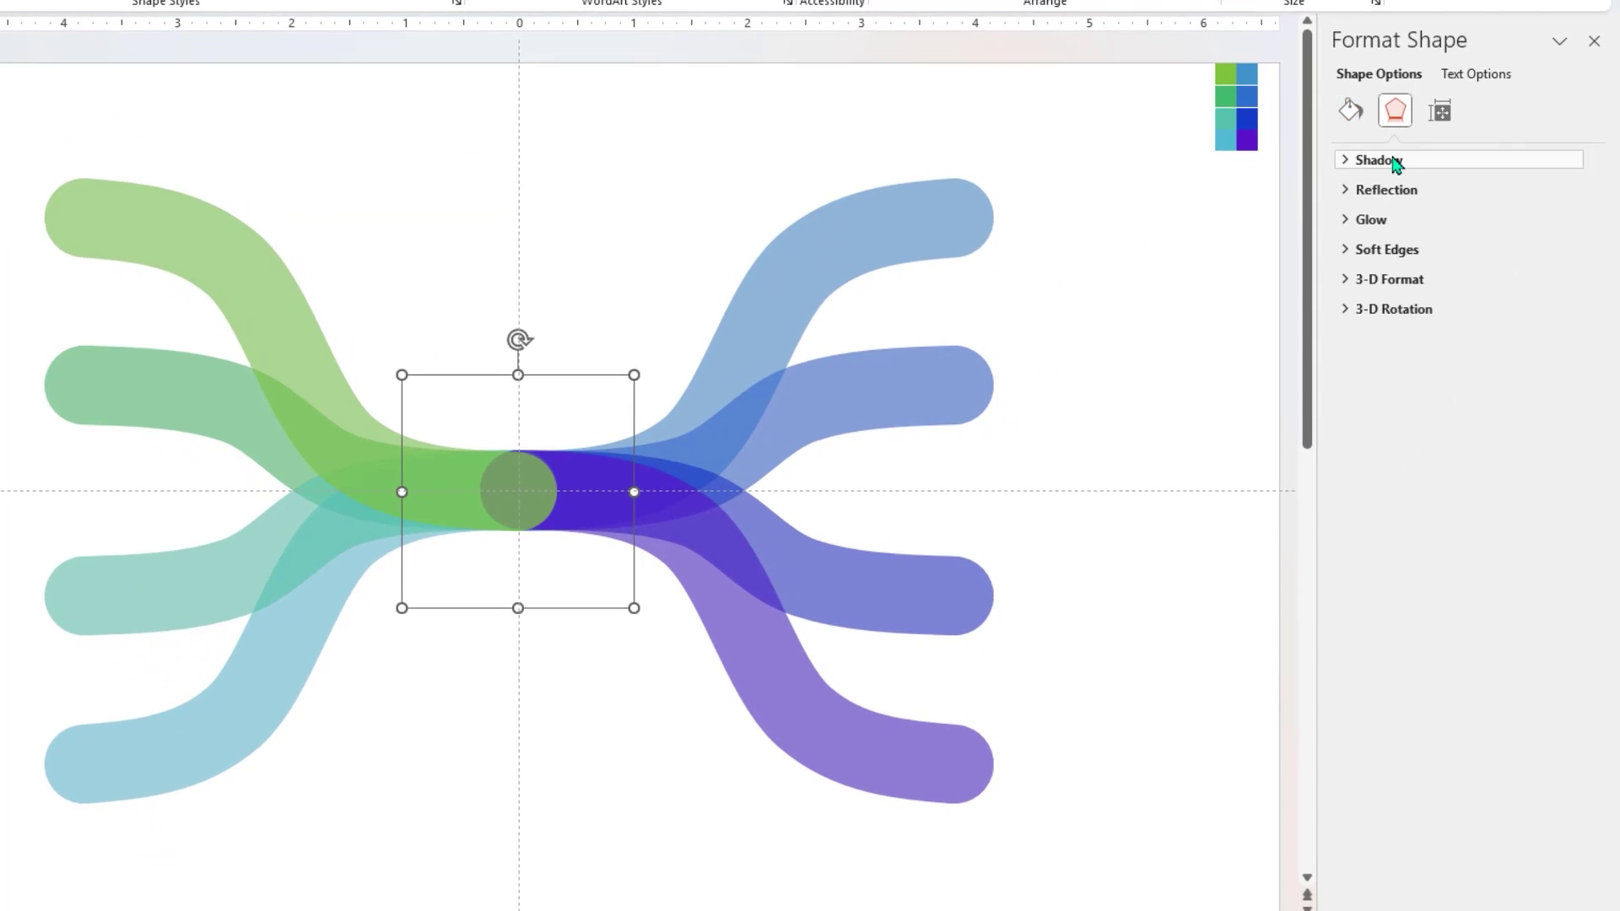
pyautogui.click(1542, 273)
pyautogui.click(1554, 194)
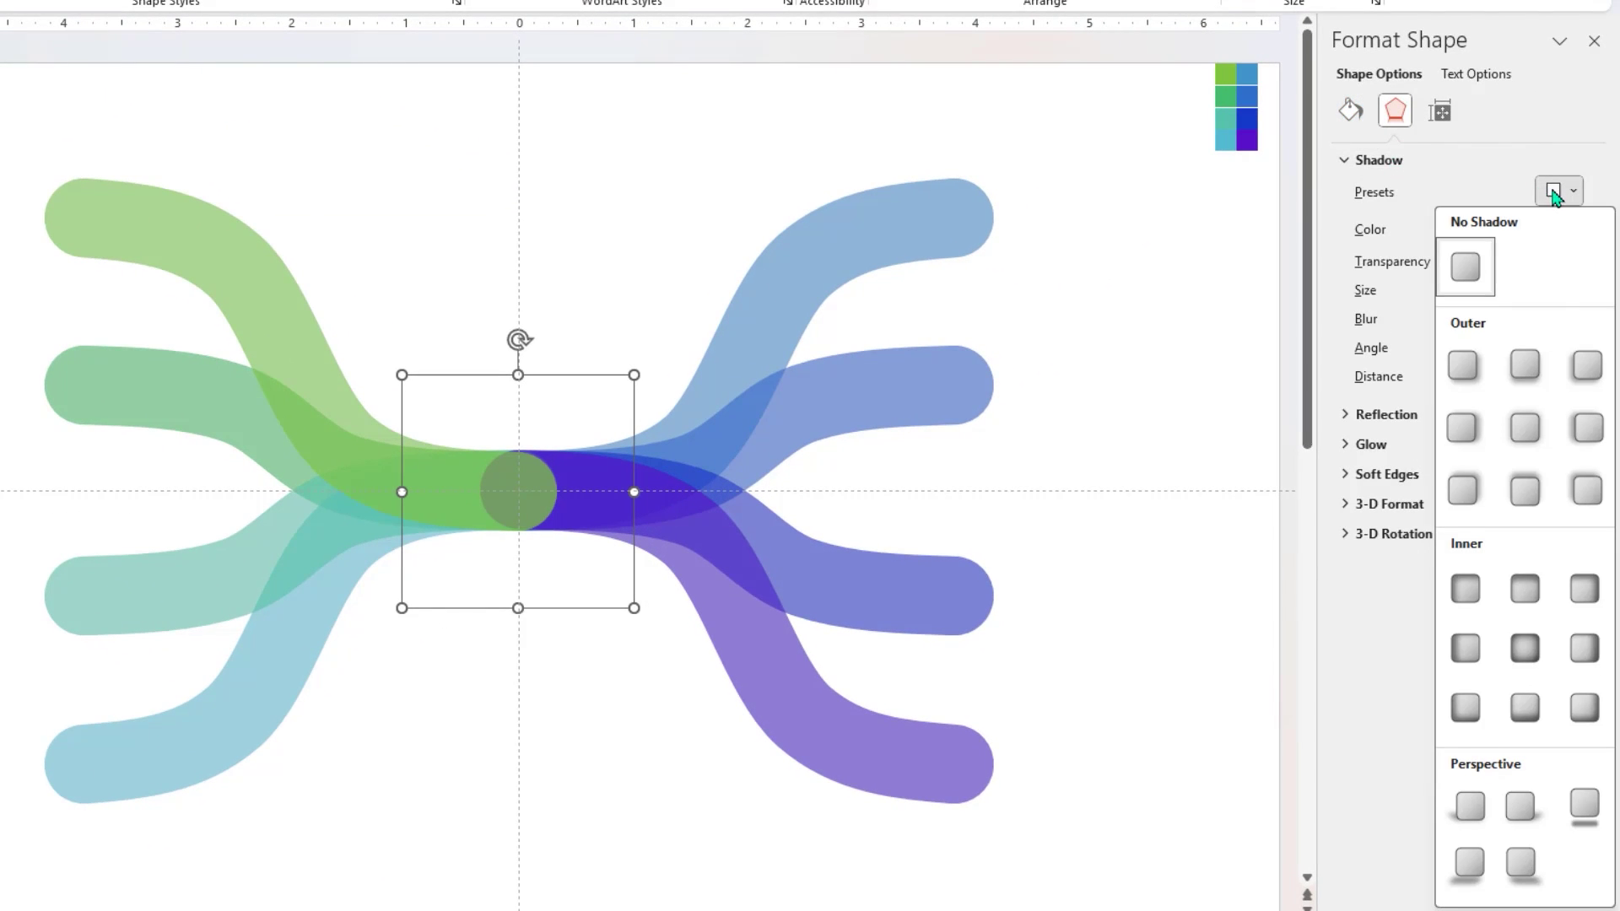
pyautogui.click(1529, 426)
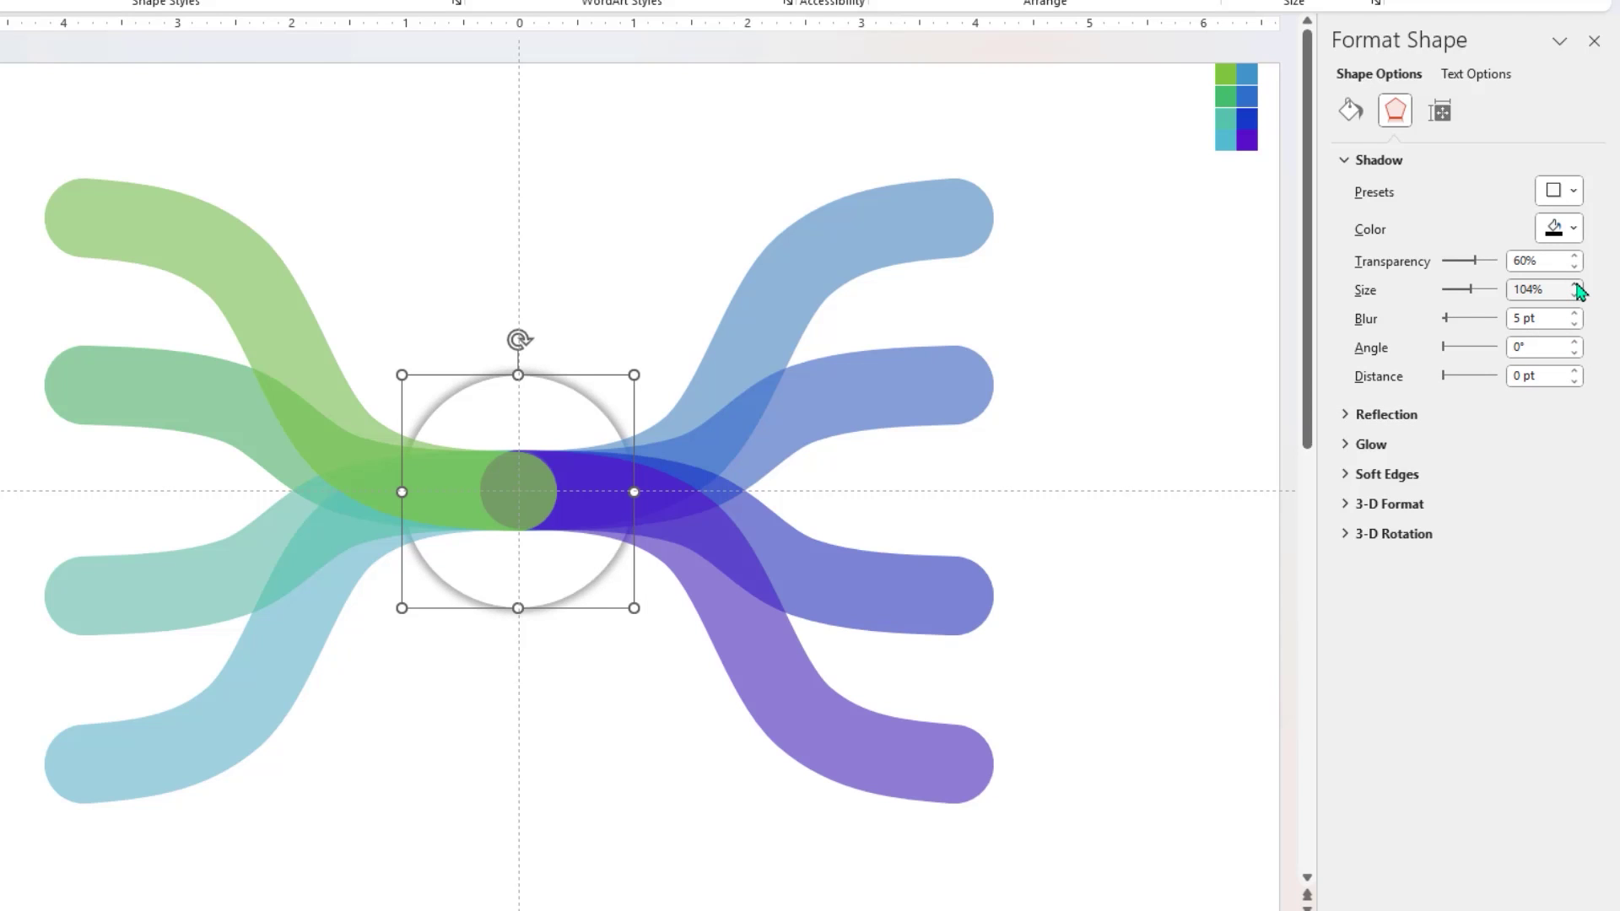
pyautogui.moveTo(1459, 322); pyautogui.dragTo(1450, 321)
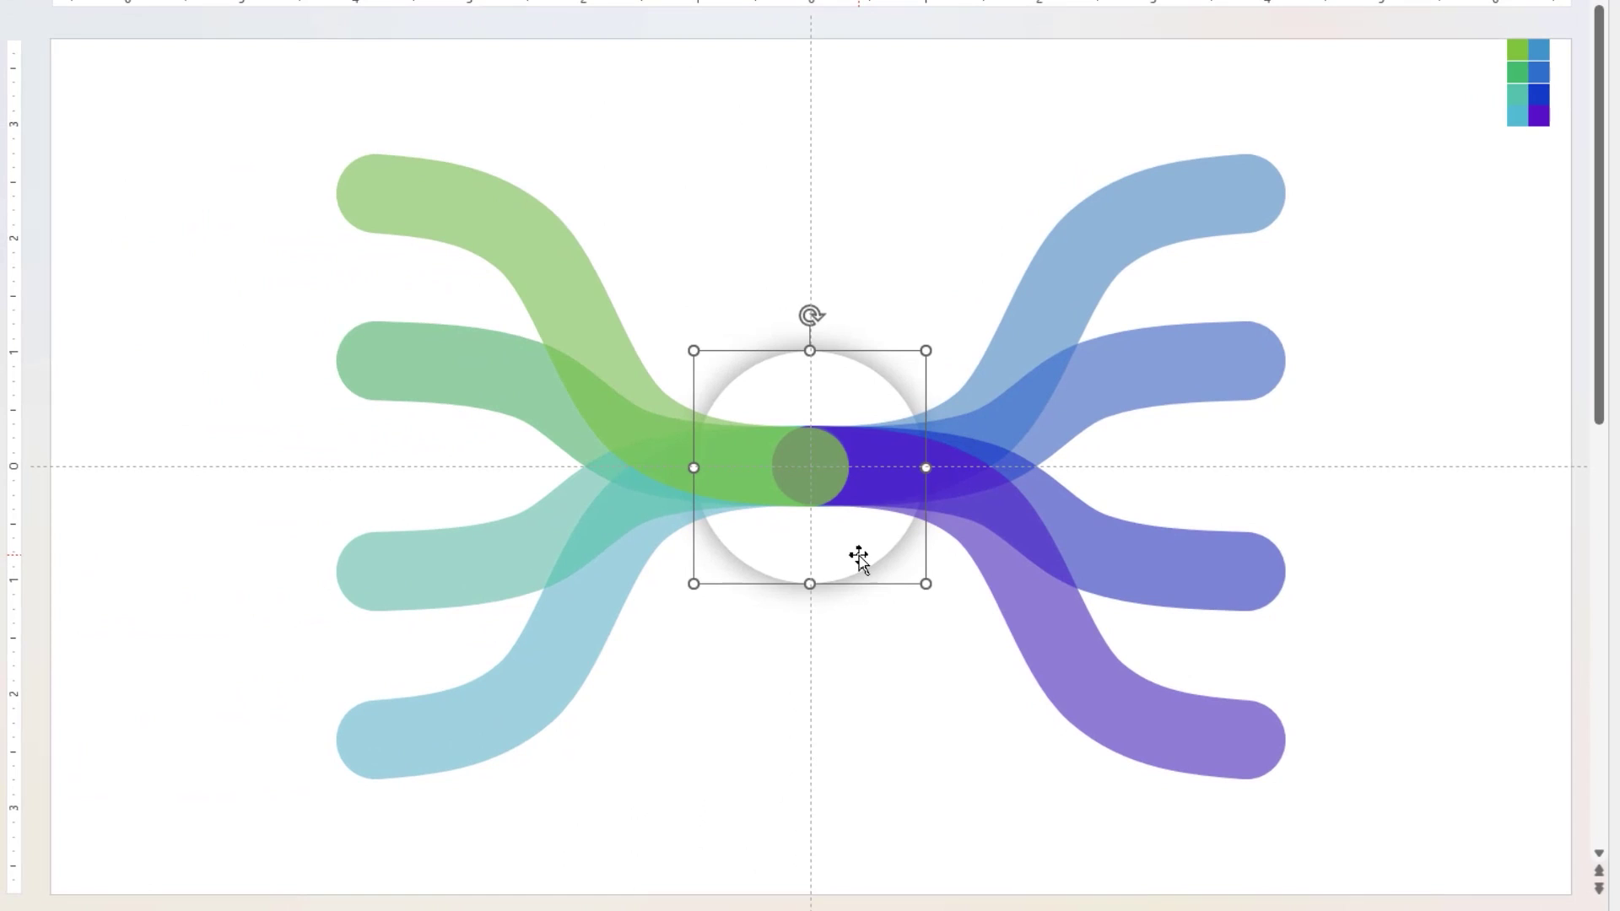
# - Duplicate the central circle, centre the copy, and shrink it slightly inside the original
pyautogui.hotkey('ctrl', 'd')
pyautogui.moveTo(853, 560); pyautogui.dragTo(847, 529)
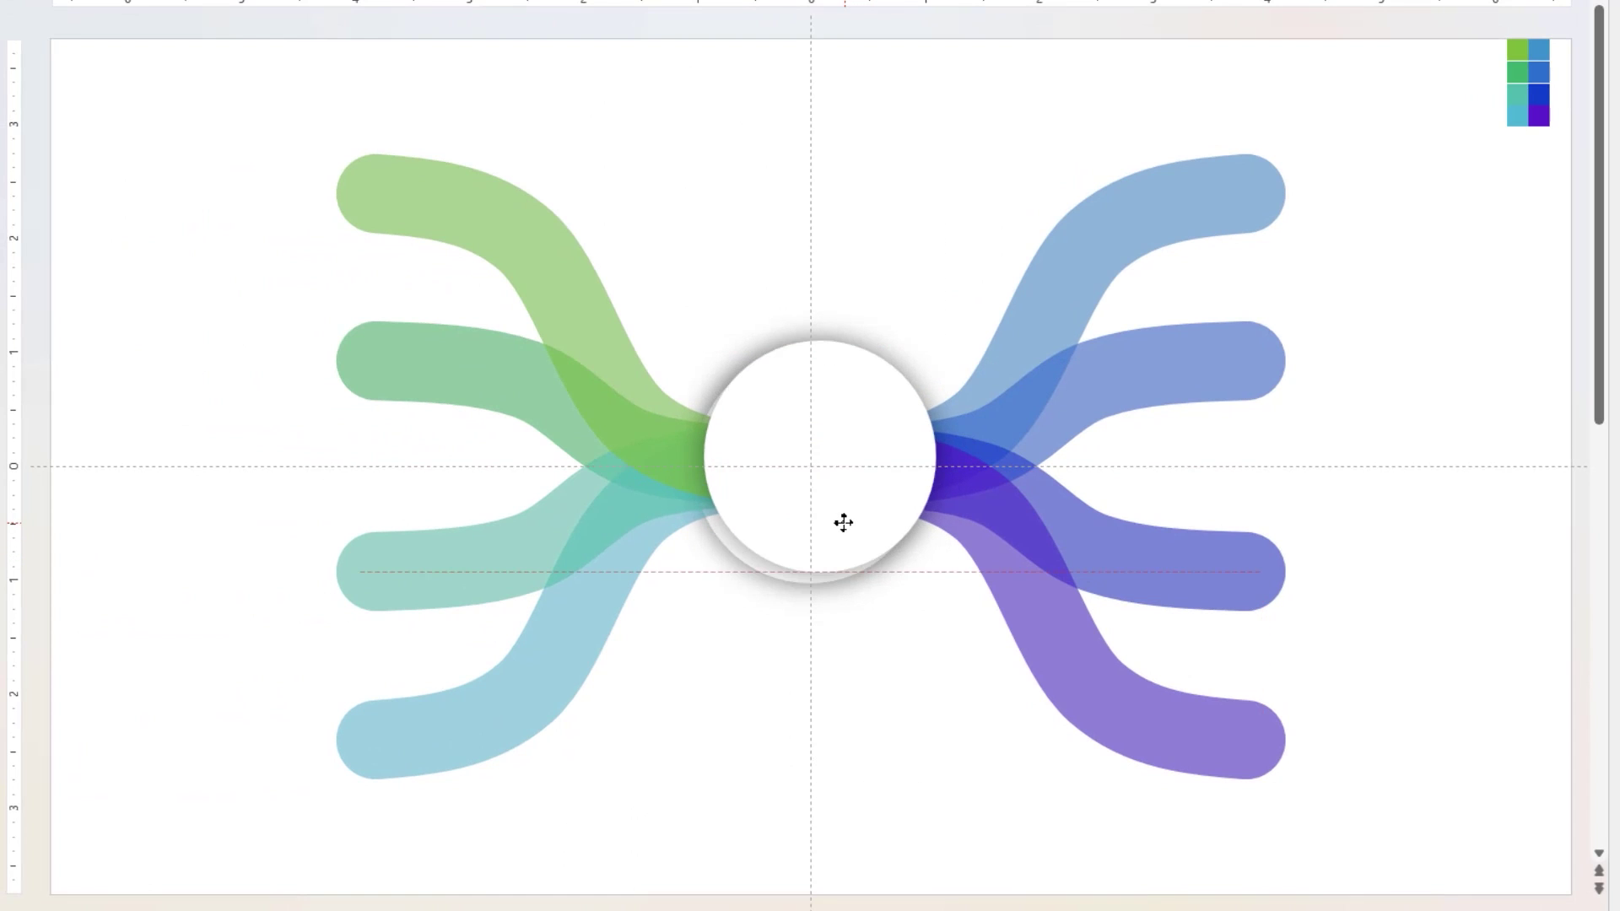
pyautogui.moveTo(843, 522); pyautogui.dragTo(840, 533)
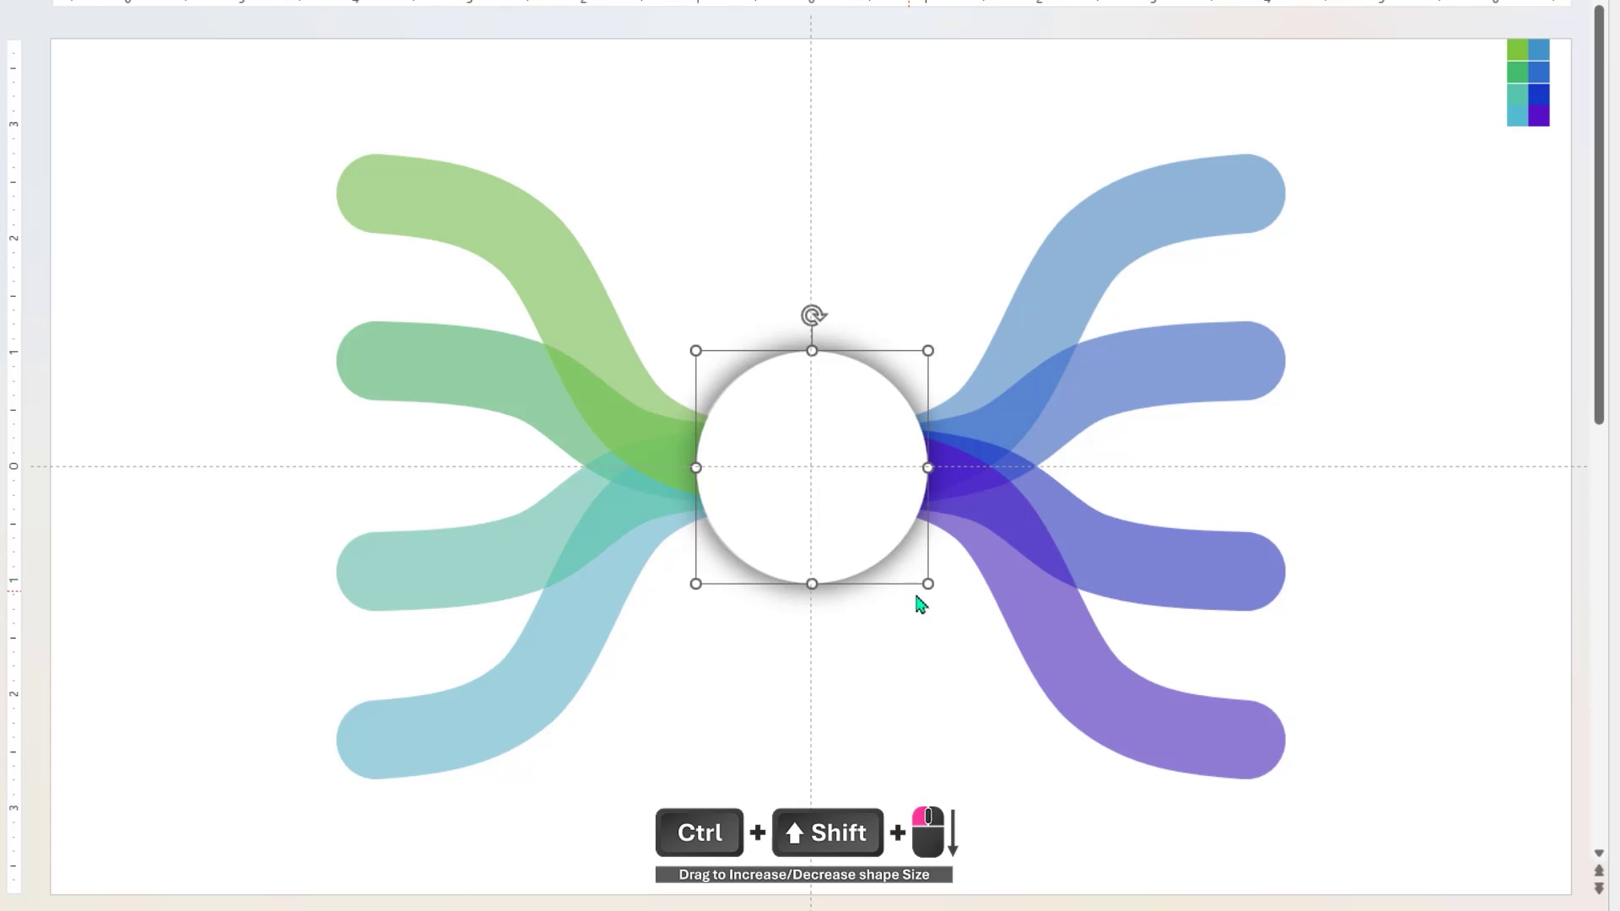
pyautogui.moveTo(931, 584); pyautogui.dragTo(896, 561)
pyautogui.click(886, 673)
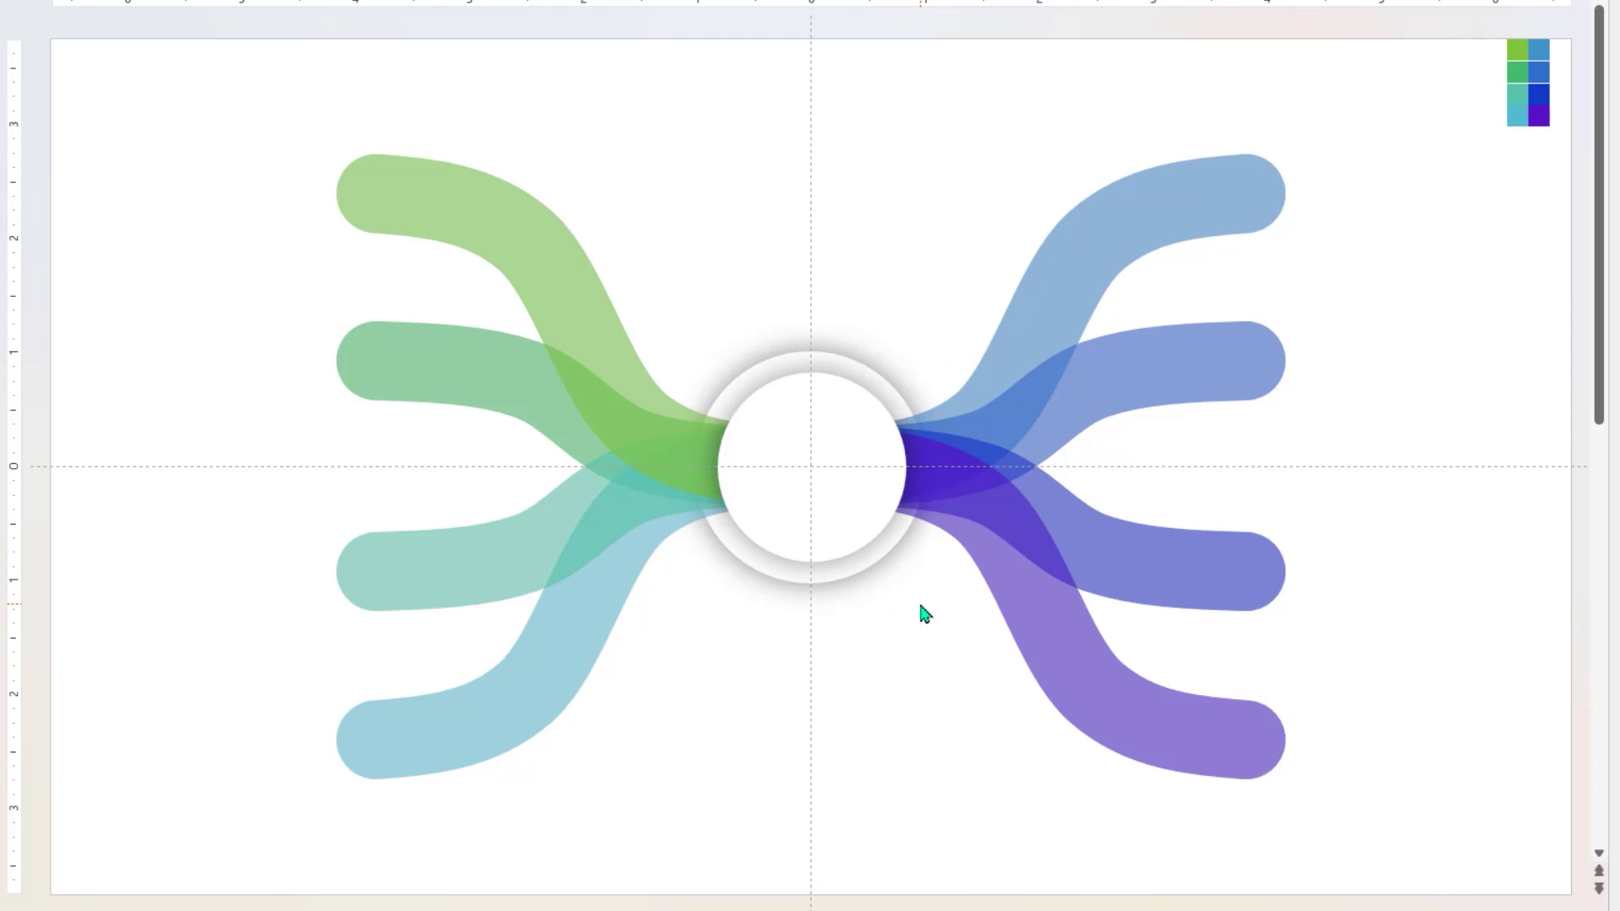
# - Copy the inner circle out to the end of the top-right band
pyautogui.click(830, 503)
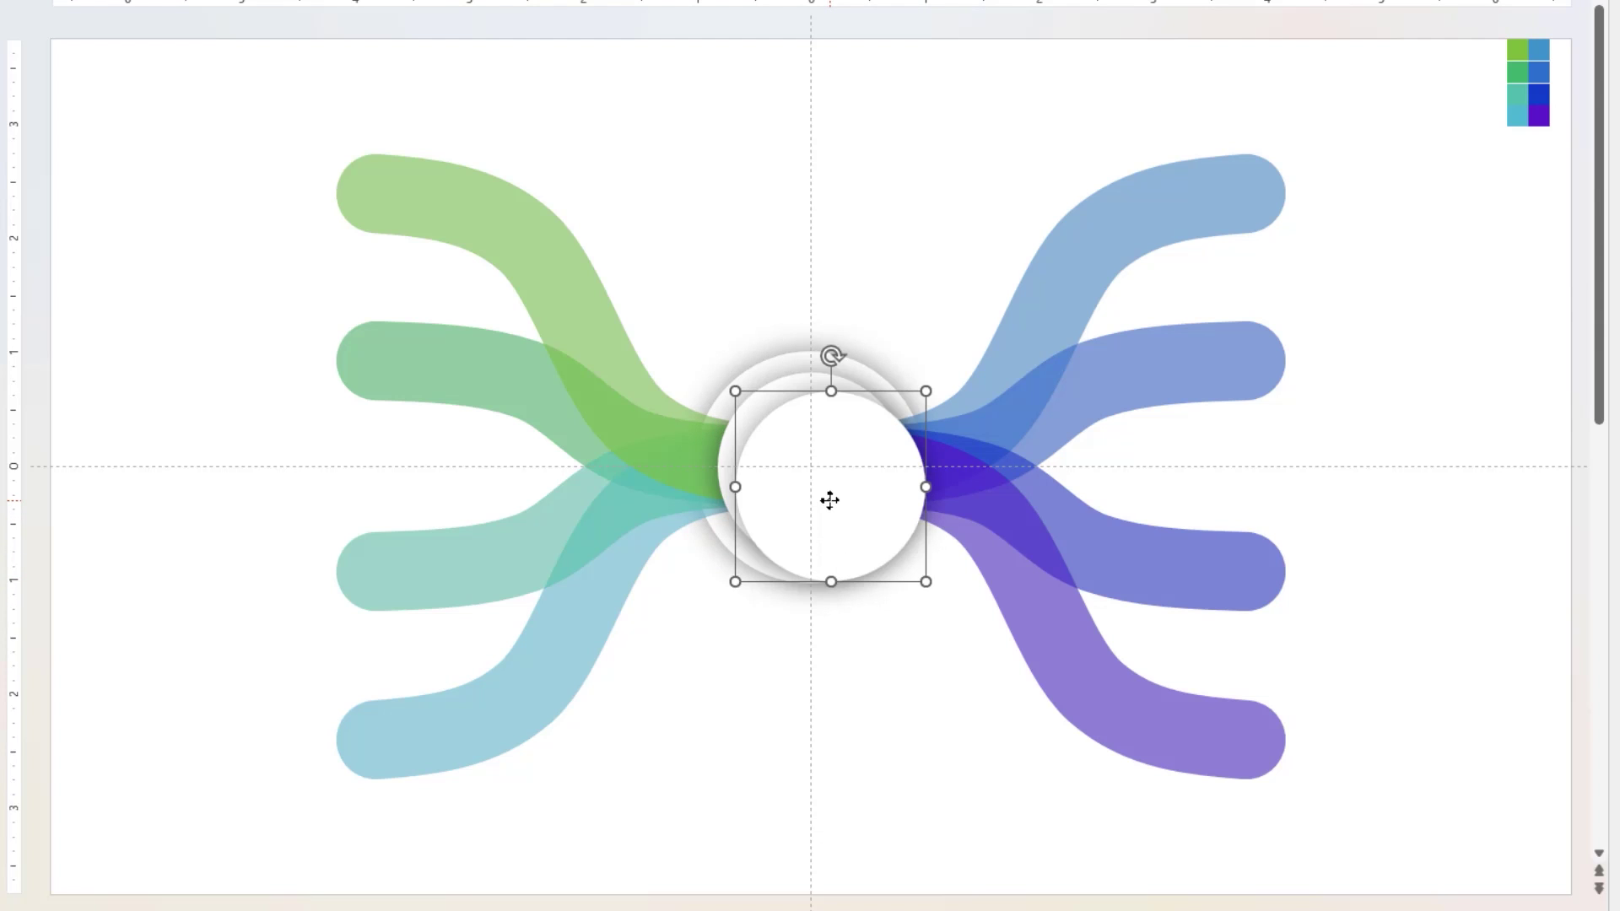
pyautogui.moveTo(829, 500); pyautogui.dragTo(1244, 366)
pyautogui.press('Escape')
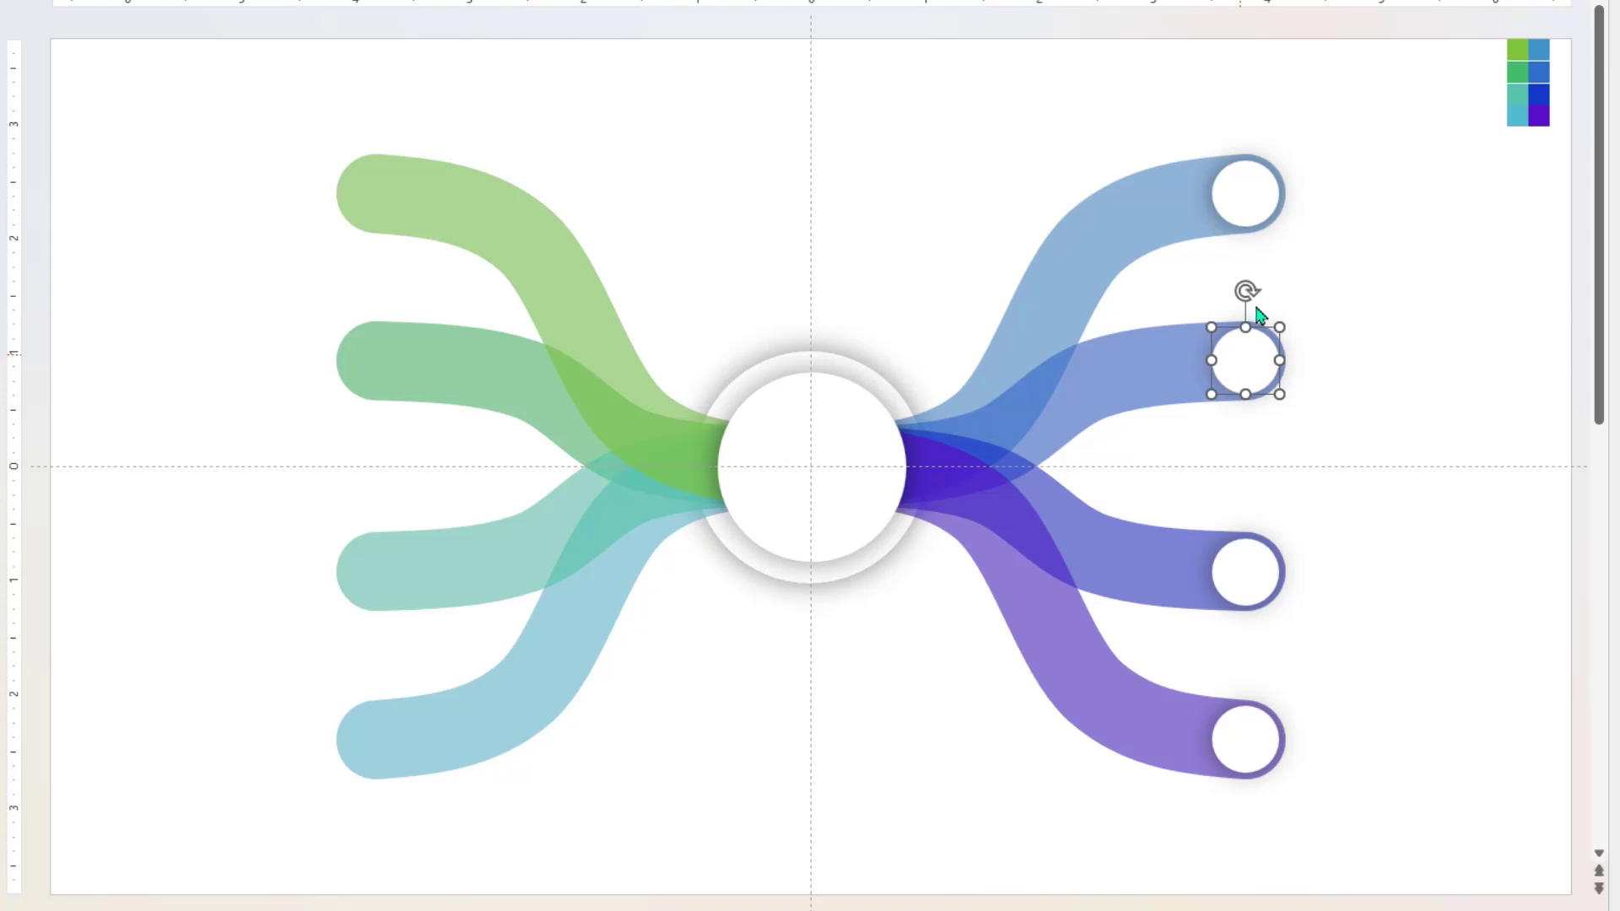
# - Copy the four right-hand end circles onto the four left band ends
pyautogui.keyDown('ctrl'); pyautogui.click(1254, 206); pyautogui.keyUp('ctrl')
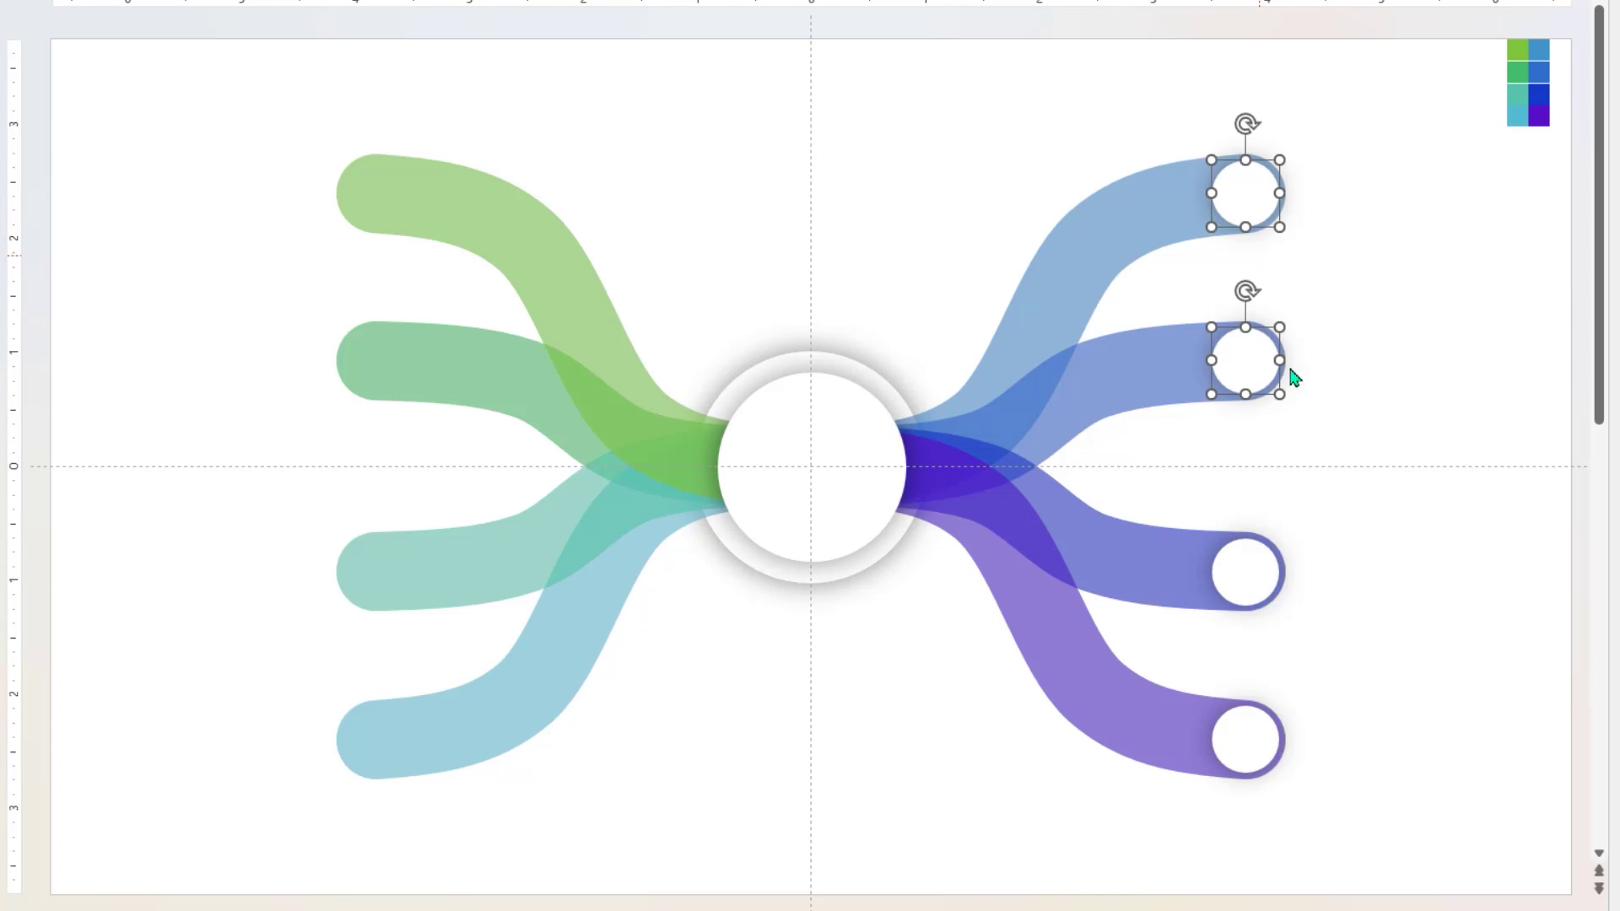
pyautogui.keyDown('ctrl'); pyautogui.click(1257, 751); pyautogui.keyUp('ctrl')
pyautogui.moveTo(1258, 741); pyautogui.dragTo(394, 642)
pyautogui.click(266, 376)
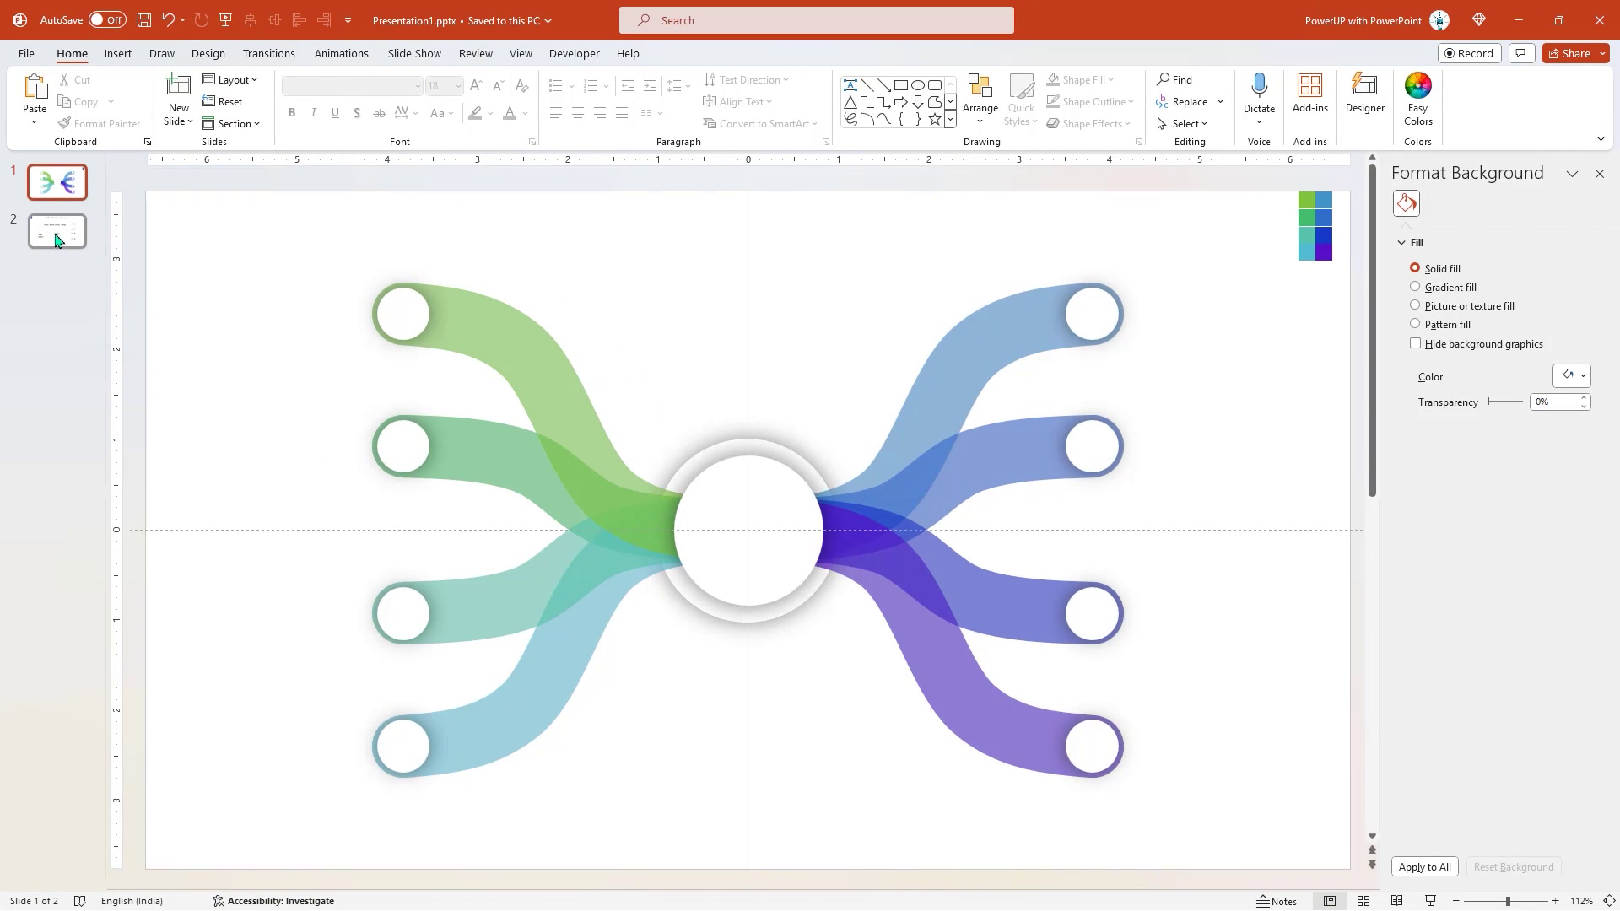
# - Copy the handshake 'INFOGRAPHIC TEMPLATE' group from slide 2 into slide 1's centre circle
pyautogui.click(55, 239)
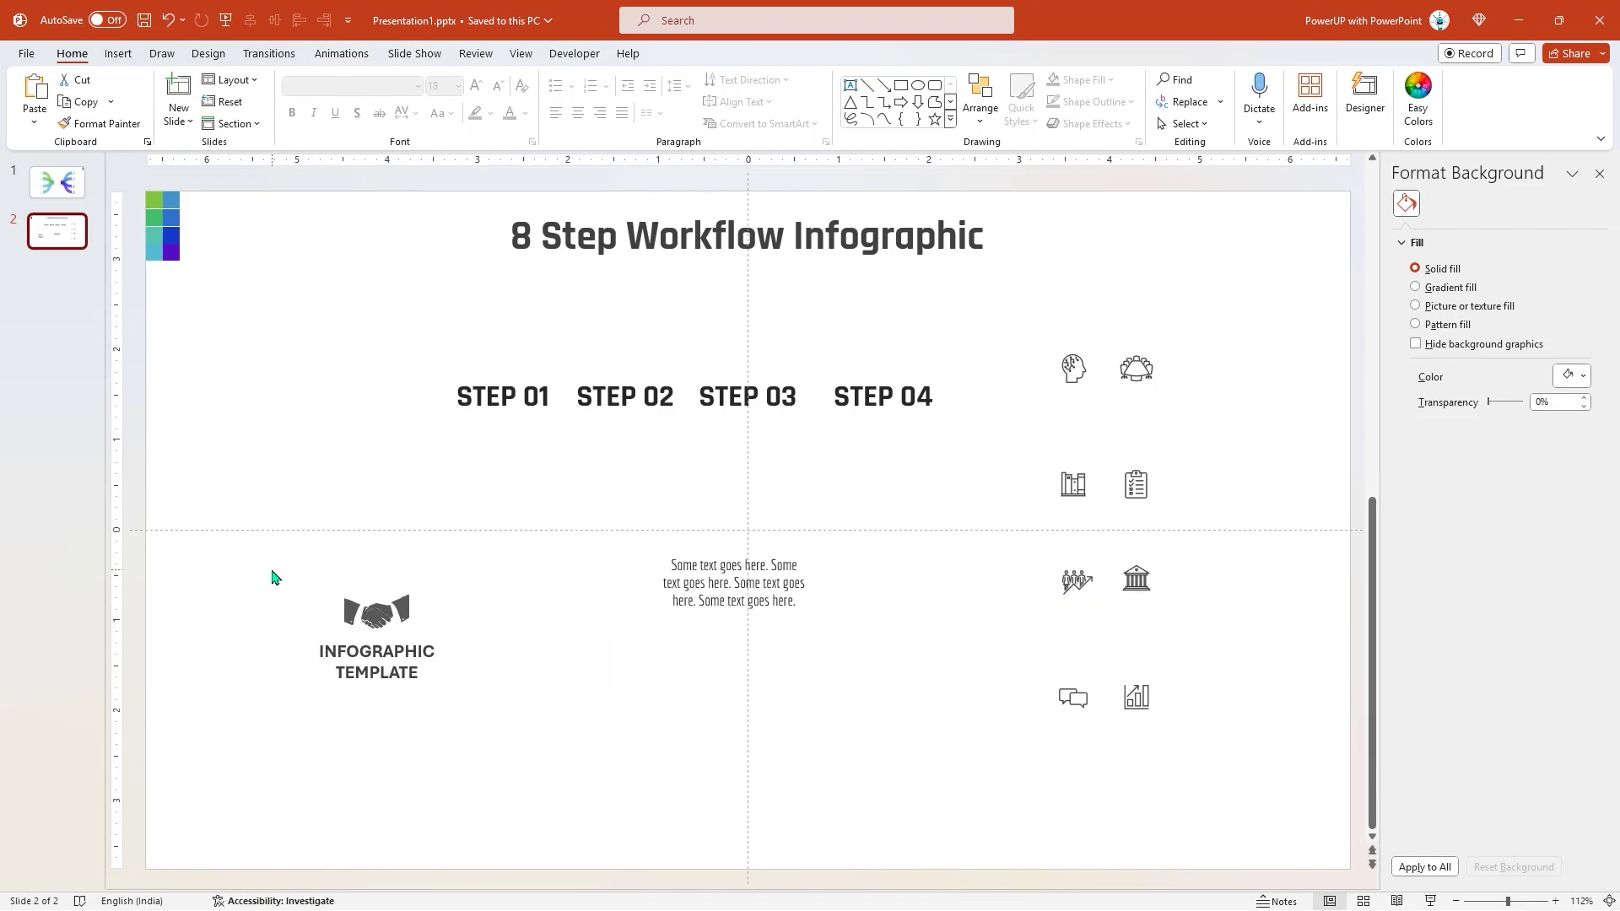
pyautogui.moveTo(272, 577); pyautogui.dragTo(510, 767)
pyautogui.hotkey('ctrl', 'c')
pyautogui.press('pageup')
pyautogui.hotkey('ctrl', 'v')
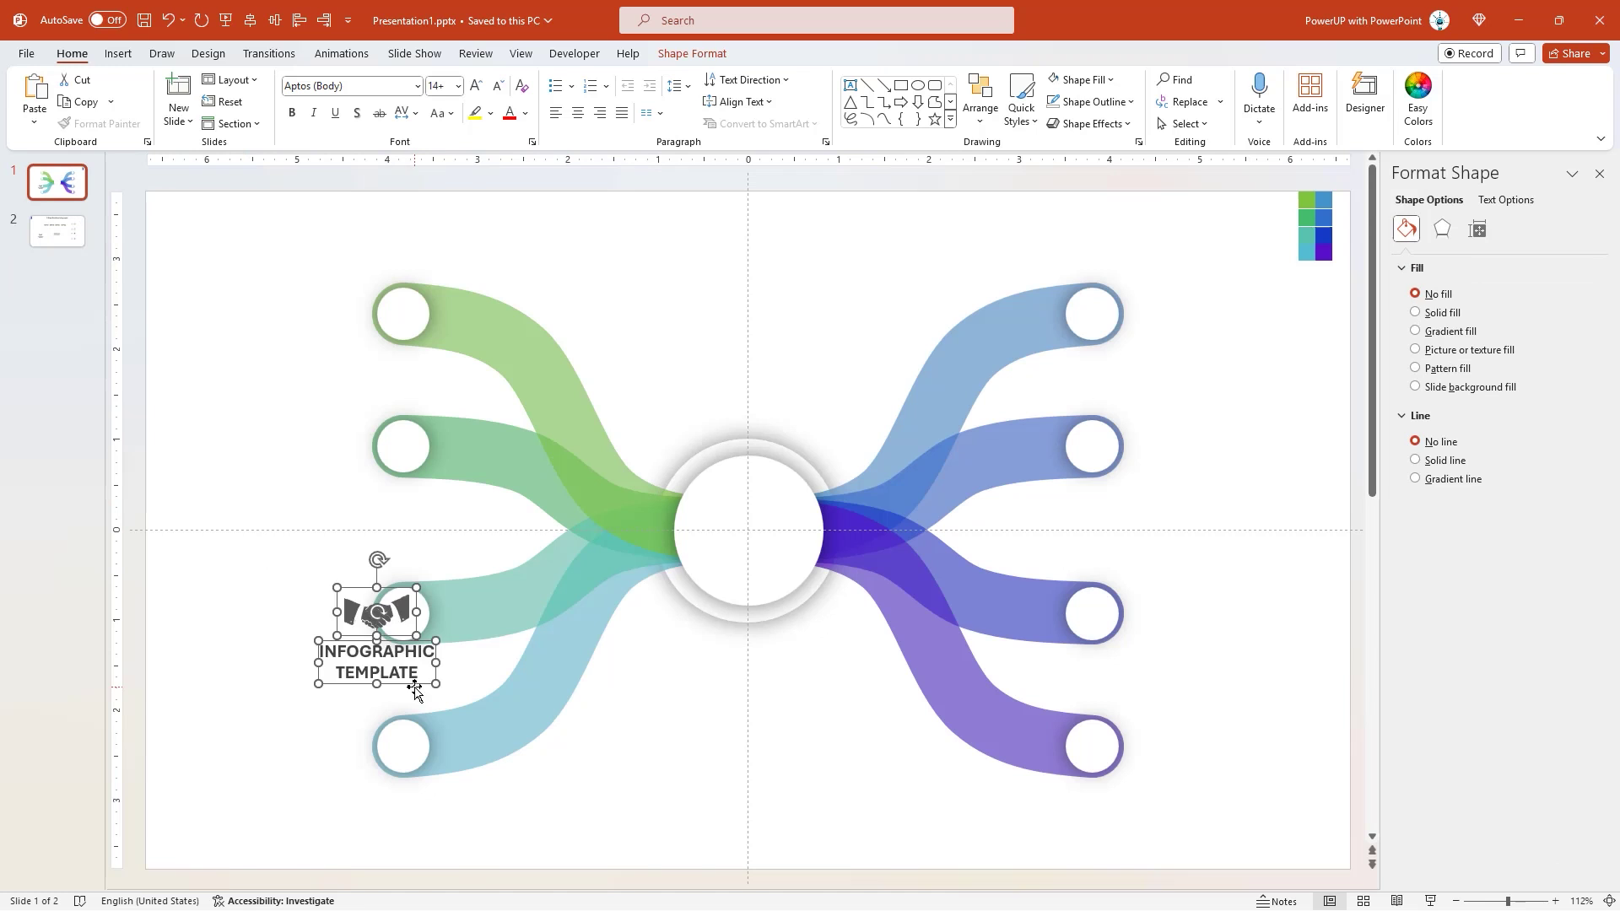
pyautogui.moveTo(415, 691); pyautogui.dragTo(780, 577)
# - Copy the eight line icons from slide 2 onto slide 1's left margin
pyautogui.press('pagedown')
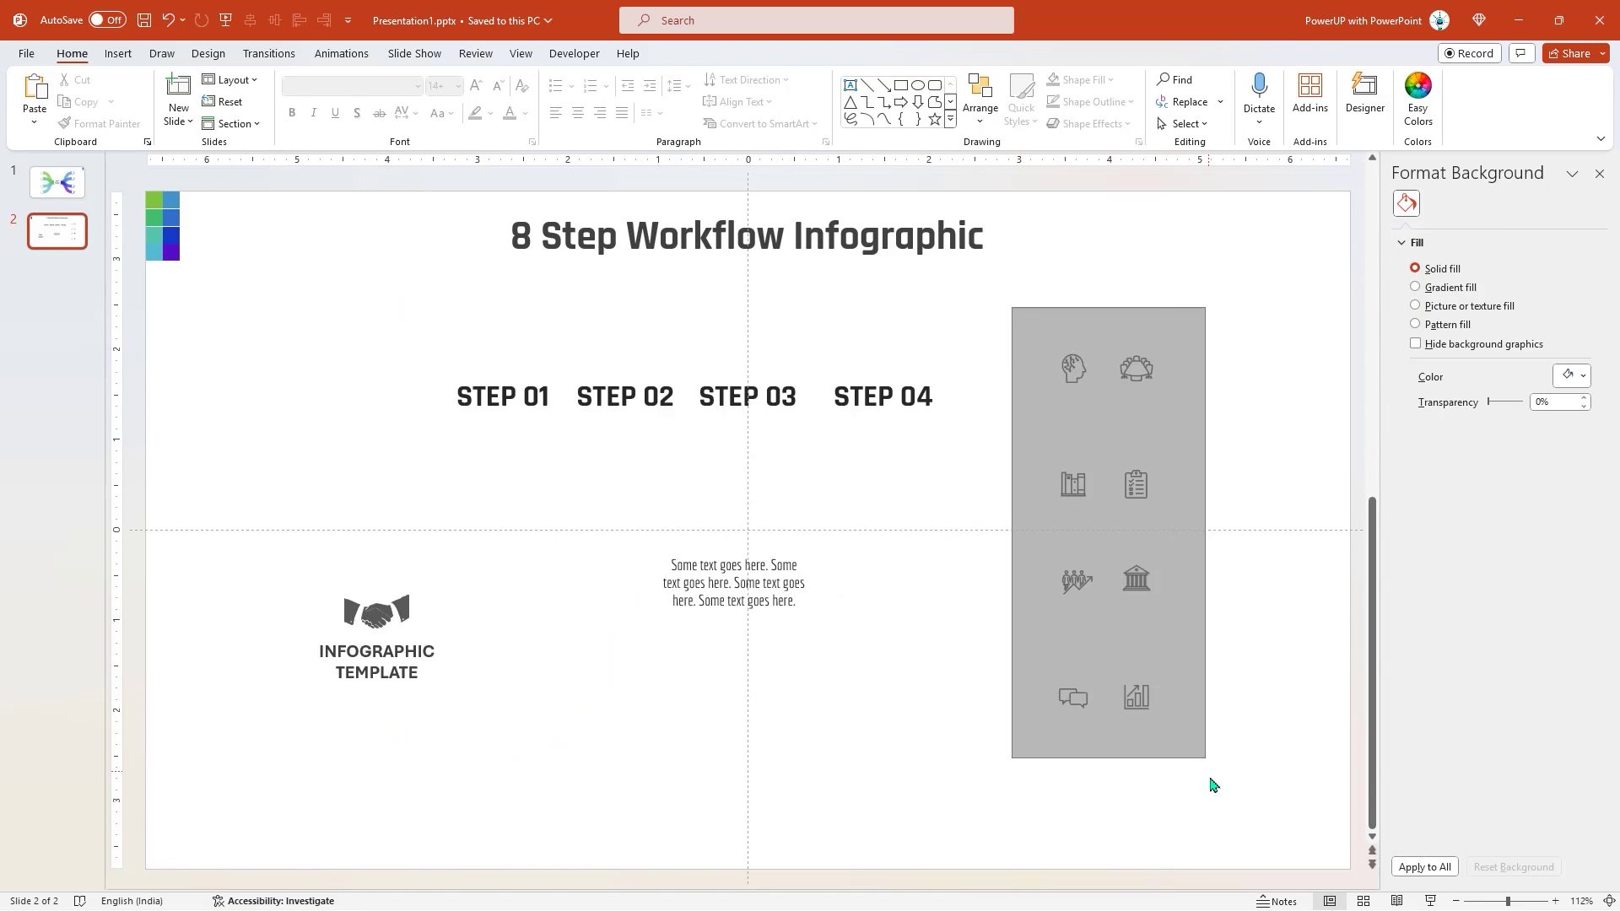
pyautogui.moveTo(1210, 785); pyautogui.dragTo(1212, 786)
pyautogui.hotkey('ctrl', 'c')
pyautogui.press('pageup')
pyautogui.hotkey('ctrl', 'v')
pyautogui.moveTo(1073, 484); pyautogui.dragTo(194, 426)
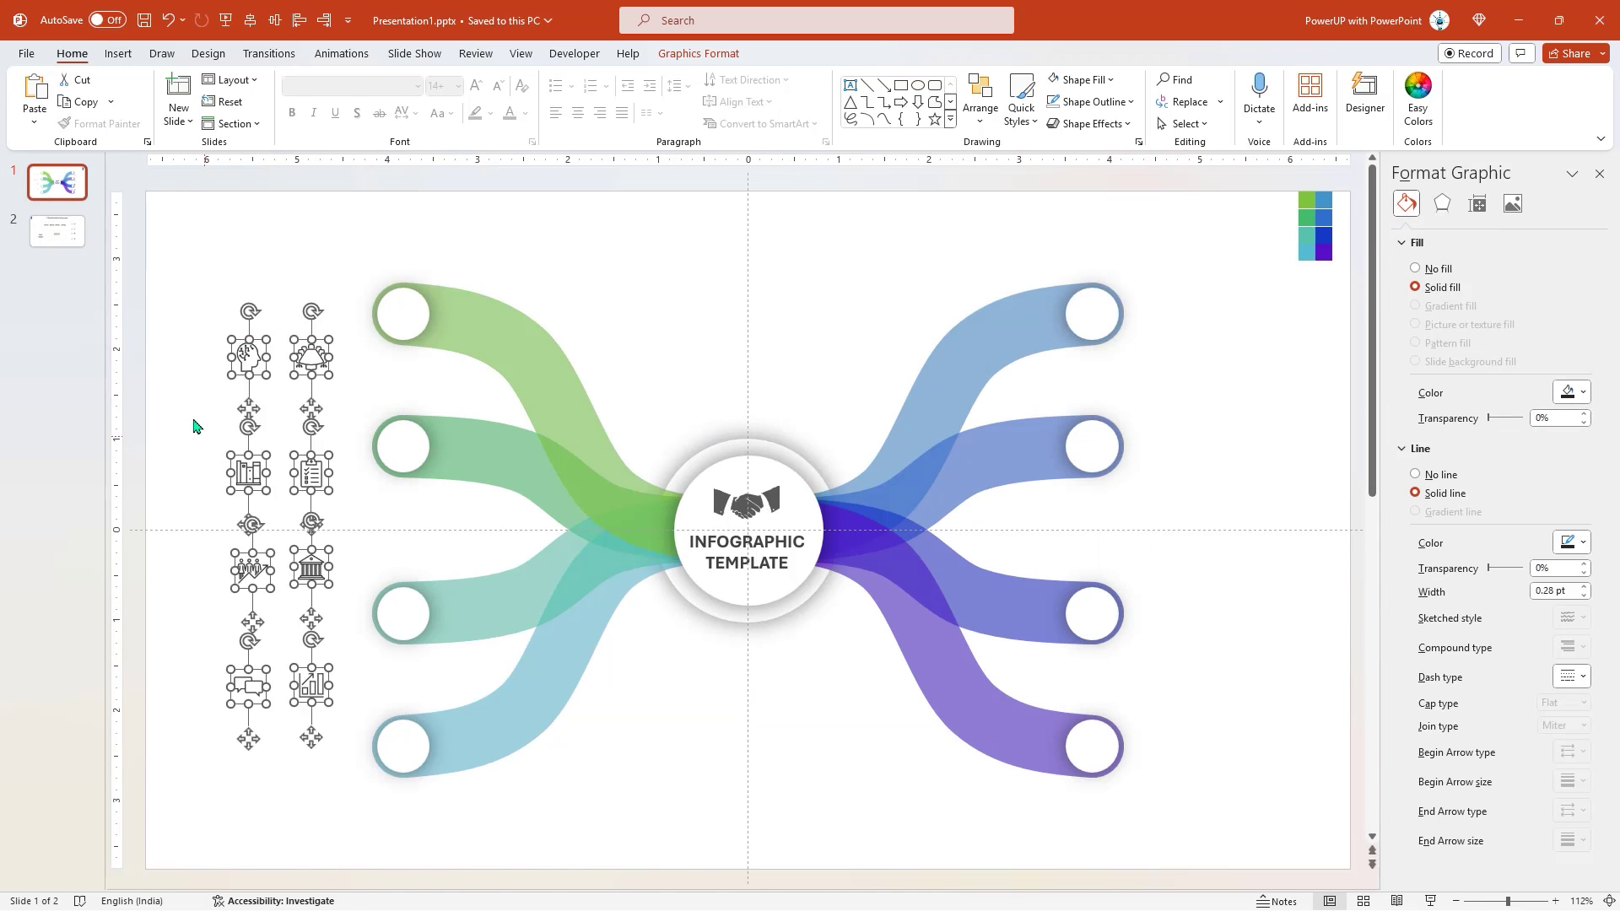
pyautogui.click(194, 426)
# - Place the brain, books, team, chat, meeting, clipboard, bank and chart icons into the eight end circles
pyautogui.moveTo(248, 357); pyautogui.dragTo(402, 314)
pyautogui.moveTo(248, 473); pyautogui.dragTo(402, 445)
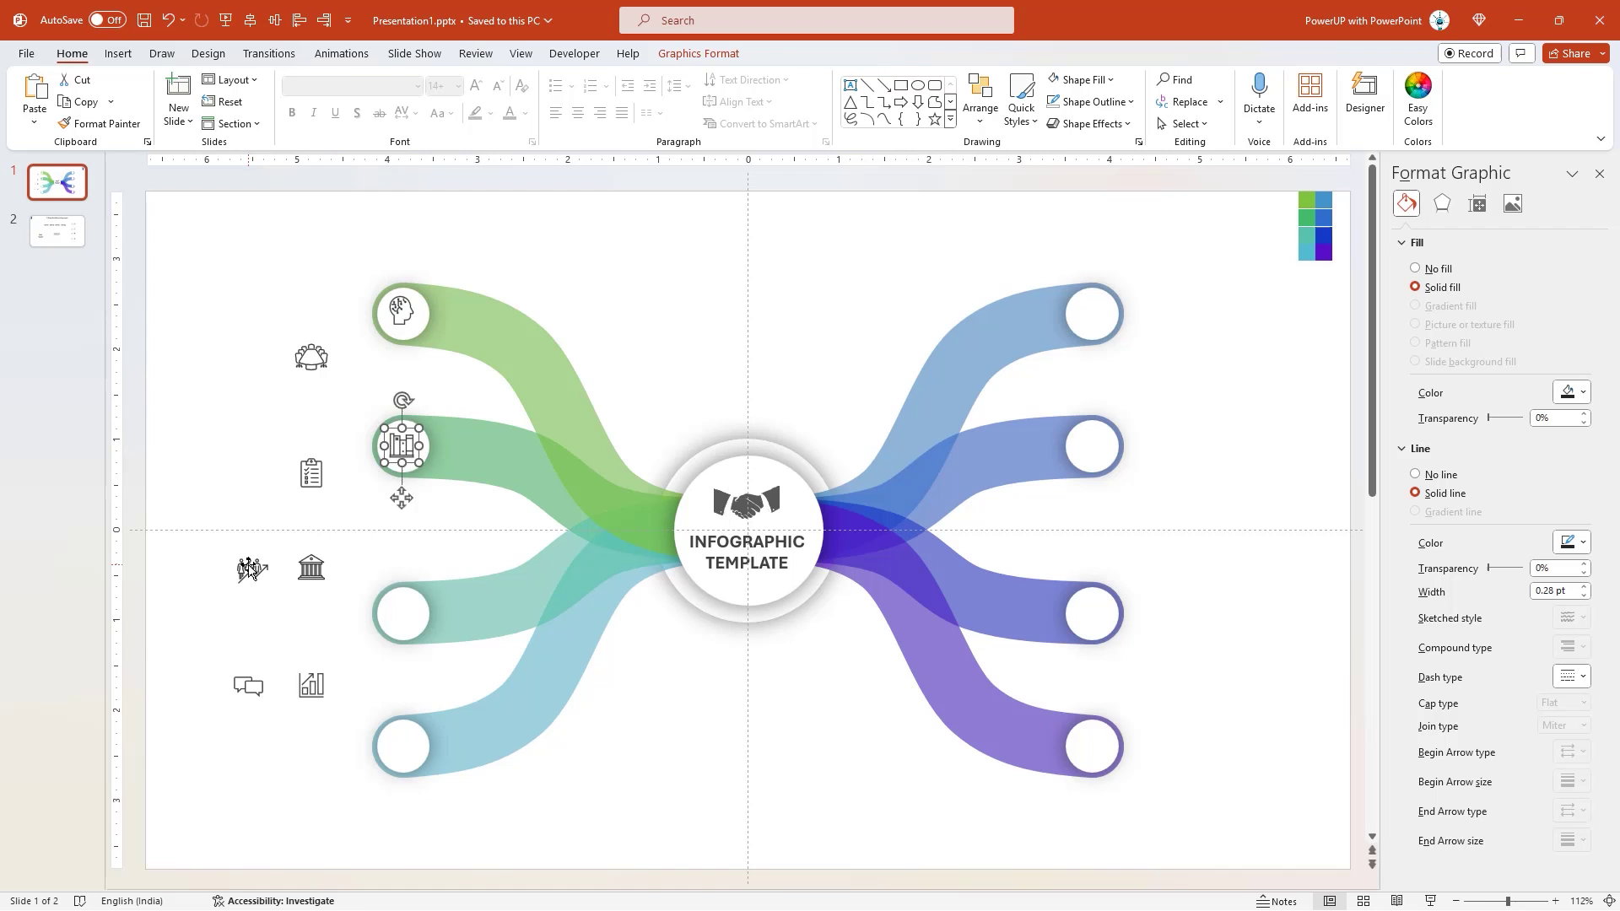
pyautogui.moveTo(251, 569); pyautogui.dragTo(402, 613)
pyautogui.moveTo(248, 685); pyautogui.dragTo(388, 740)
pyautogui.moveTo(312, 358); pyautogui.dragTo(1093, 314)
pyautogui.moveTo(311, 473); pyautogui.dragTo(1007, 470)
pyautogui.moveTo(1091, 439); pyautogui.dragTo(1092, 446)
pyautogui.moveTo(311, 567); pyautogui.dragTo(1091, 610)
pyautogui.moveTo(312, 685); pyautogui.dragTo(1091, 744)
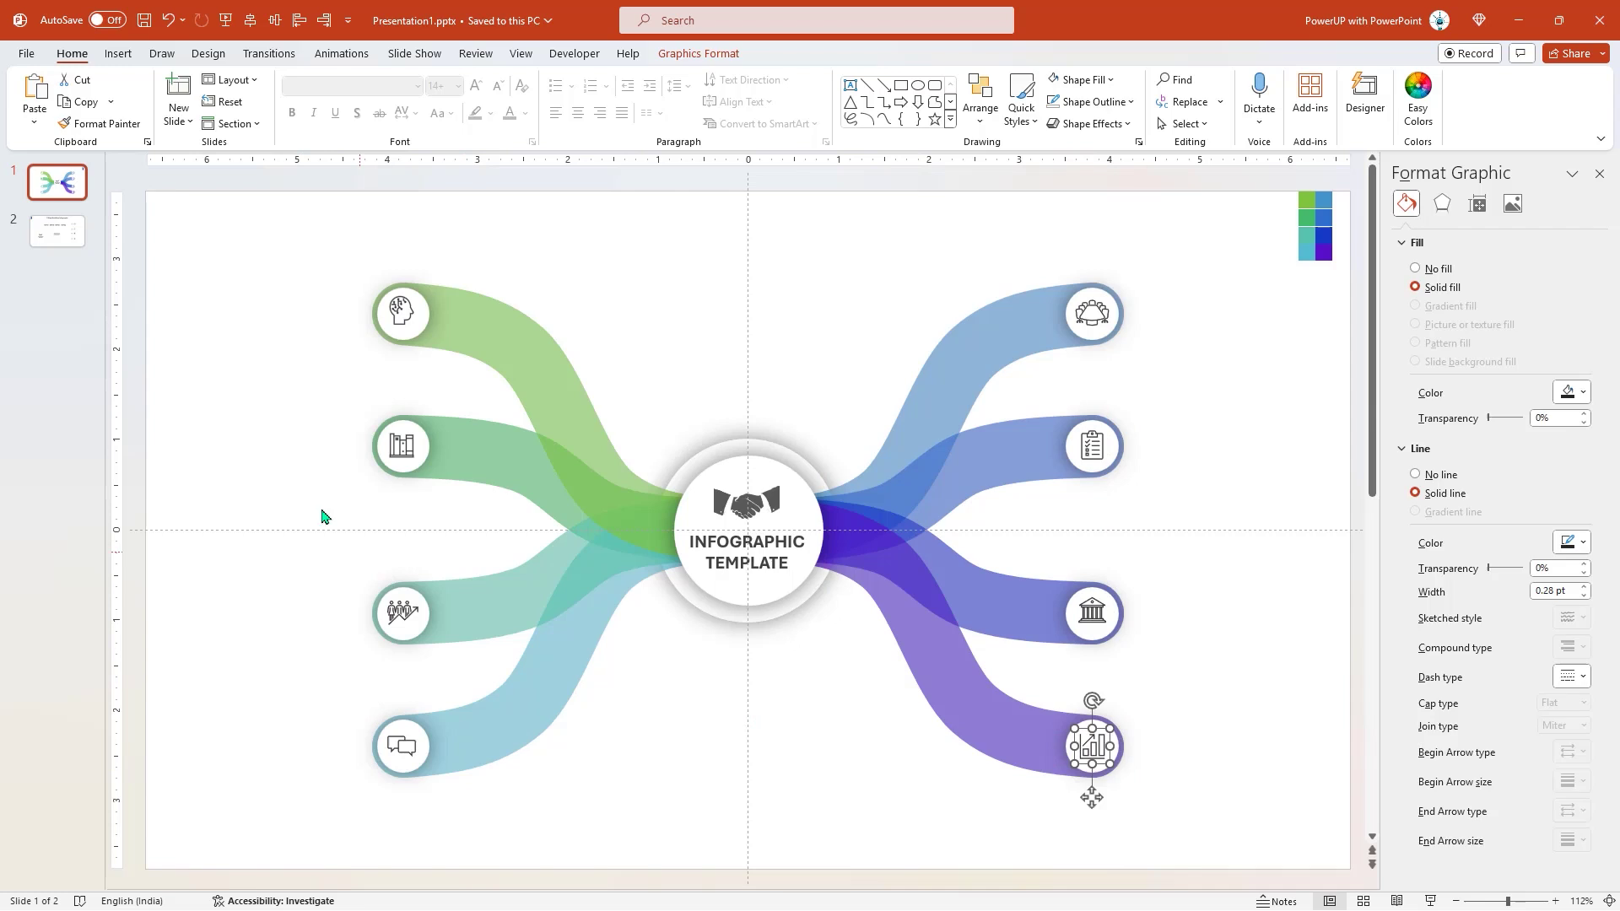
pyautogui.click(57, 231)
pyautogui.moveTo(388, 347); pyautogui.dragTo(970, 465)
# - Paste the STEP headings onto slide 1 and place STEP 01–04 beside the left circles
pyautogui.hotkey('ctrl', 'c')
pyautogui.click(57, 182)
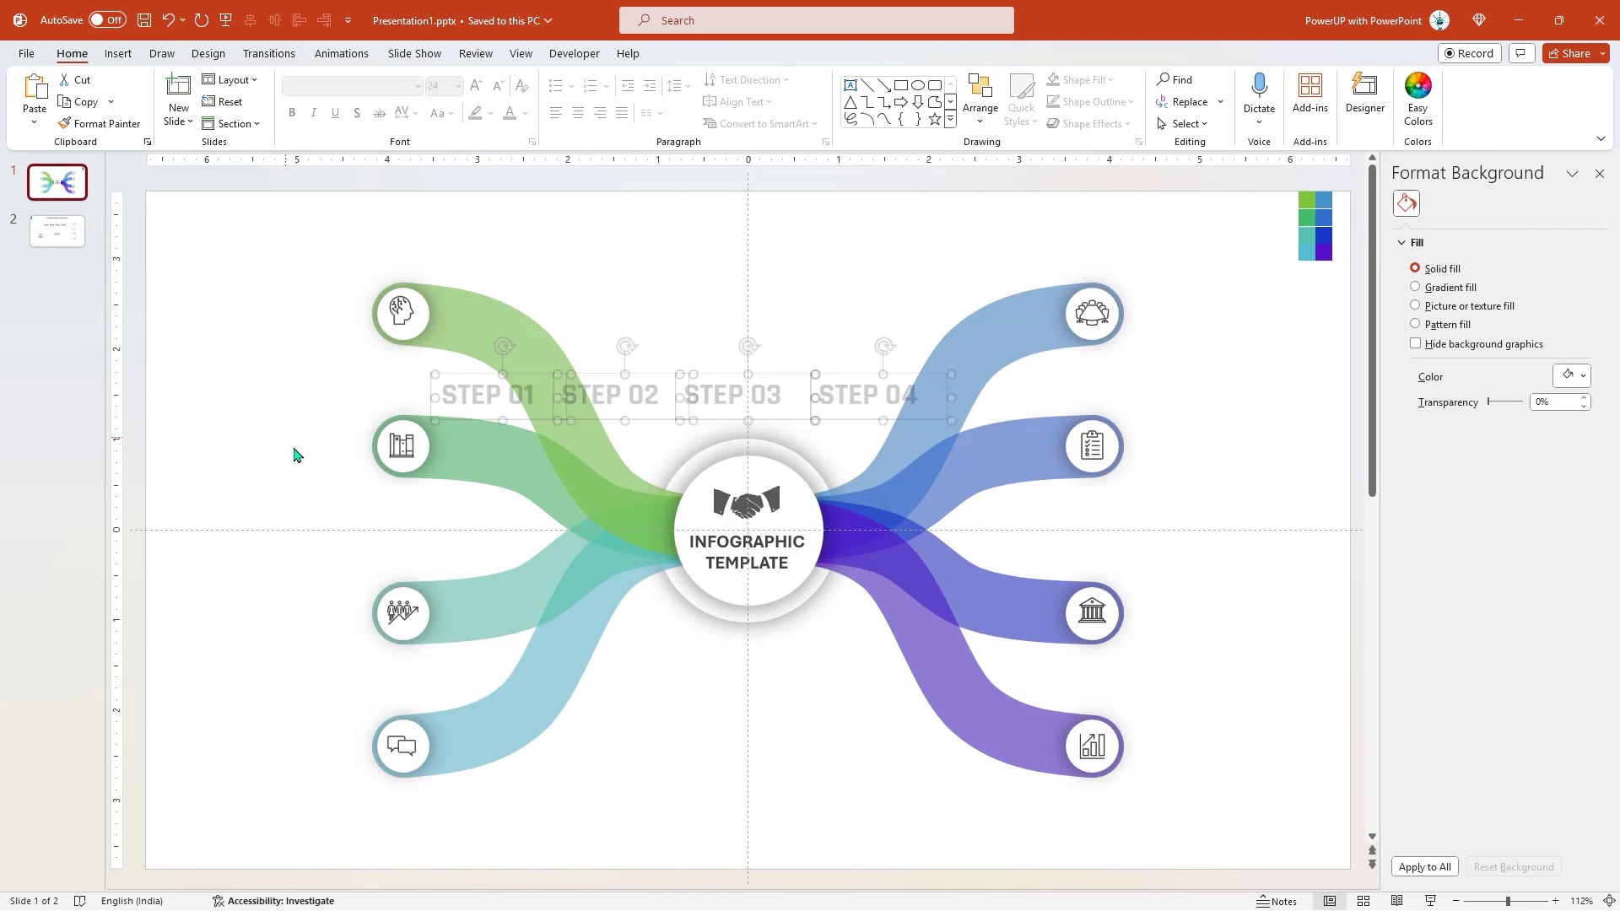
pyautogui.hotkey('ctrl', 'v')
pyautogui.moveTo(622, 362); pyautogui.dragTo(454, 211)
pyautogui.click(326, 264)
pyautogui.moveTo(326, 264)
pyautogui.mouseDown()
pyautogui.moveTo(326, 299)
pyautogui.moveTo(349, 282)
pyautogui.mouseUp()
pyautogui.click(355, 272)
pyautogui.moveTo(470, 264); pyautogui.dragTo(335, 420)
pyautogui.moveTo(591, 266); pyautogui.dragTo(332, 604)
pyautogui.moveTo(724, 268); pyautogui.dragTo(330, 742)
# - Duplicate the four left STEP headings to the right side of the slide
pyautogui.keyDown('shift'); pyautogui.click(253, 579); pyautogui.keyUp('shift')
pyautogui.keyDown('shift'); pyautogui.click(287, 407); pyautogui.keyUp('shift')
pyautogui.keyDown('shift'); pyautogui.click(303, 280); pyautogui.keyUp('shift')
pyautogui.moveTo(316, 291); pyautogui.dragTo(1236, 438)
# - Copy the placeholder body text from slide 2 and place it under STEP 01 and STEP 02
pyautogui.press('pagedown')
pyautogui.click(654, 579)
pyautogui.hotkey('ctrl', 'c')
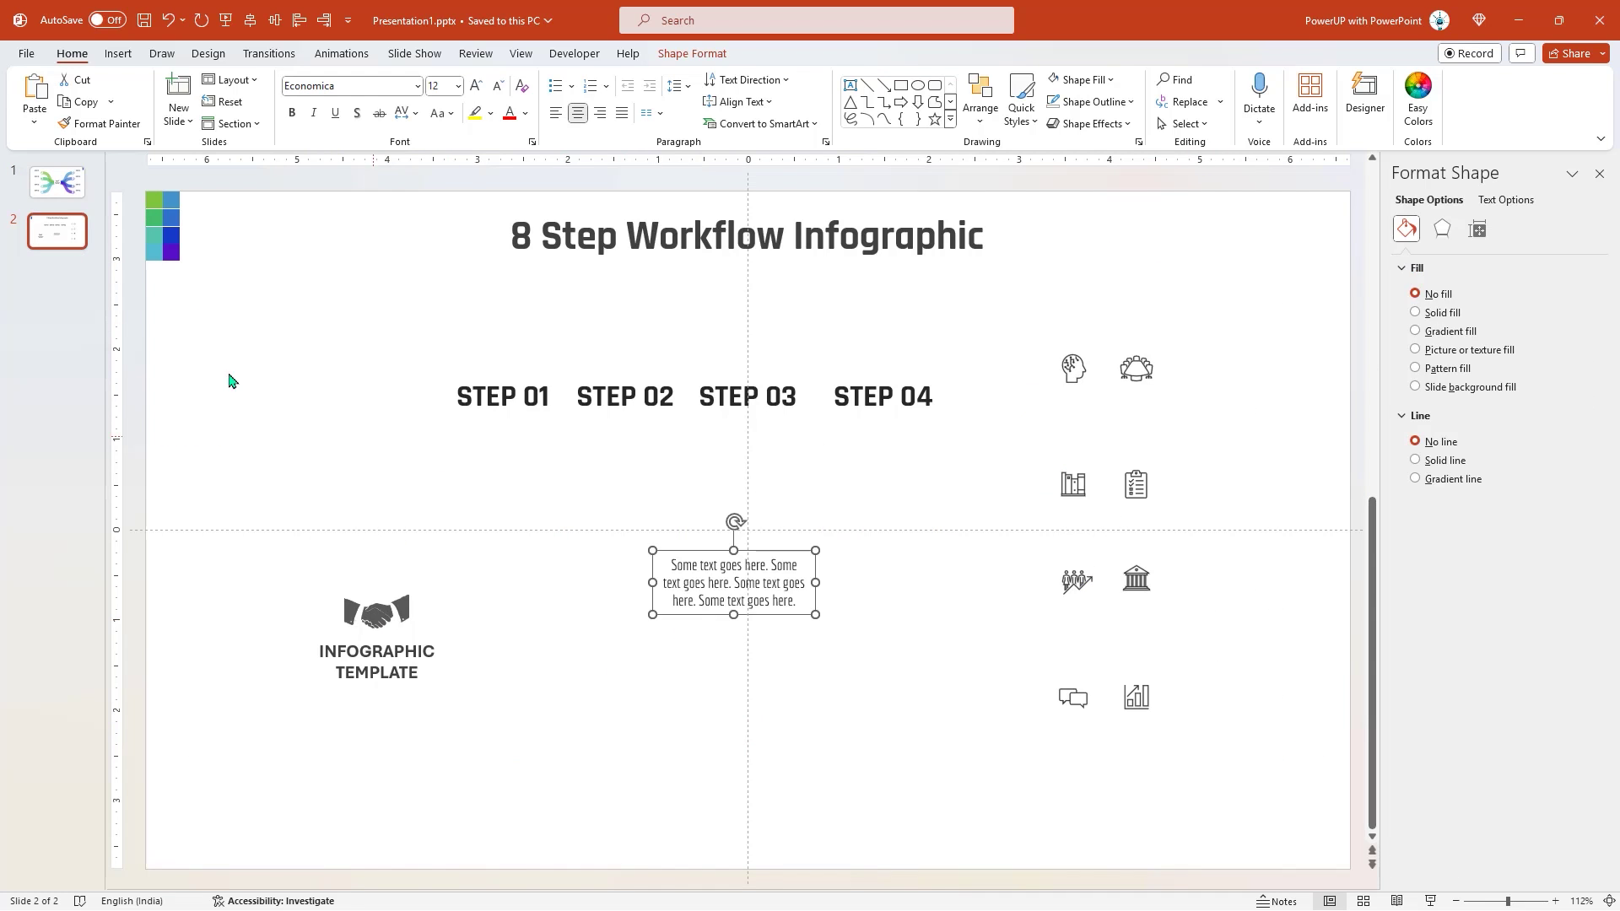
pyautogui.press('pageup')
pyautogui.hotkey('ctrl', 'v')
pyautogui.moveTo(700, 601); pyautogui.dragTo(254, 343)
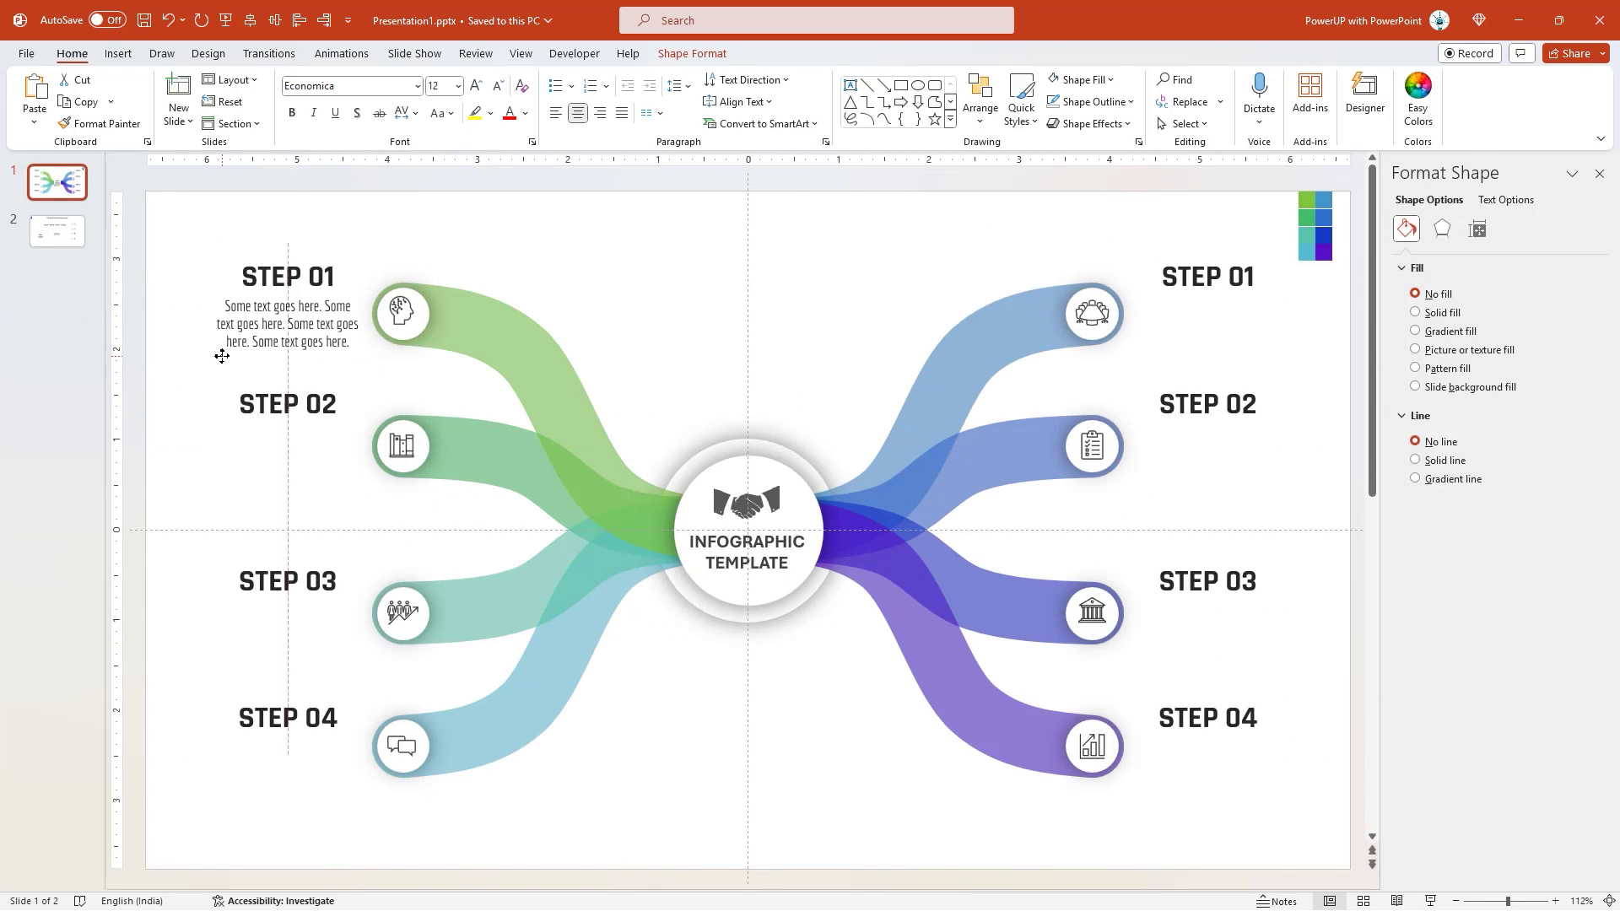
pyautogui.moveTo(335, 373); pyautogui.dragTo(334, 807)
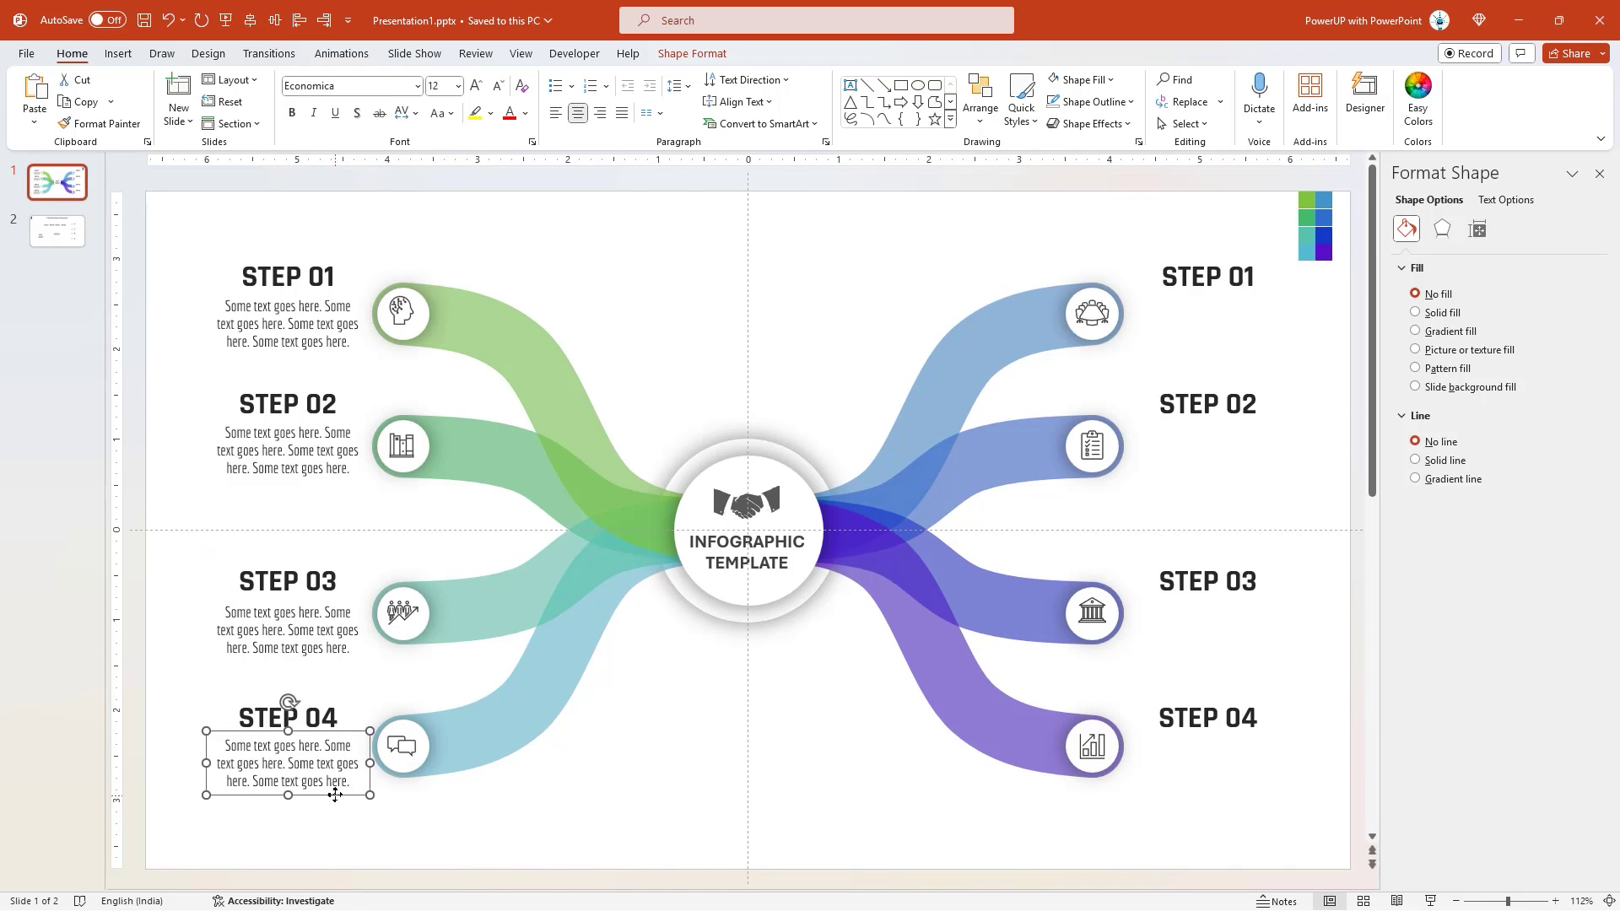
# - Duplicate the body text boxes under the right-side STEP headings
pyautogui.moveTo(188, 225); pyautogui.dragTo(424, 829)
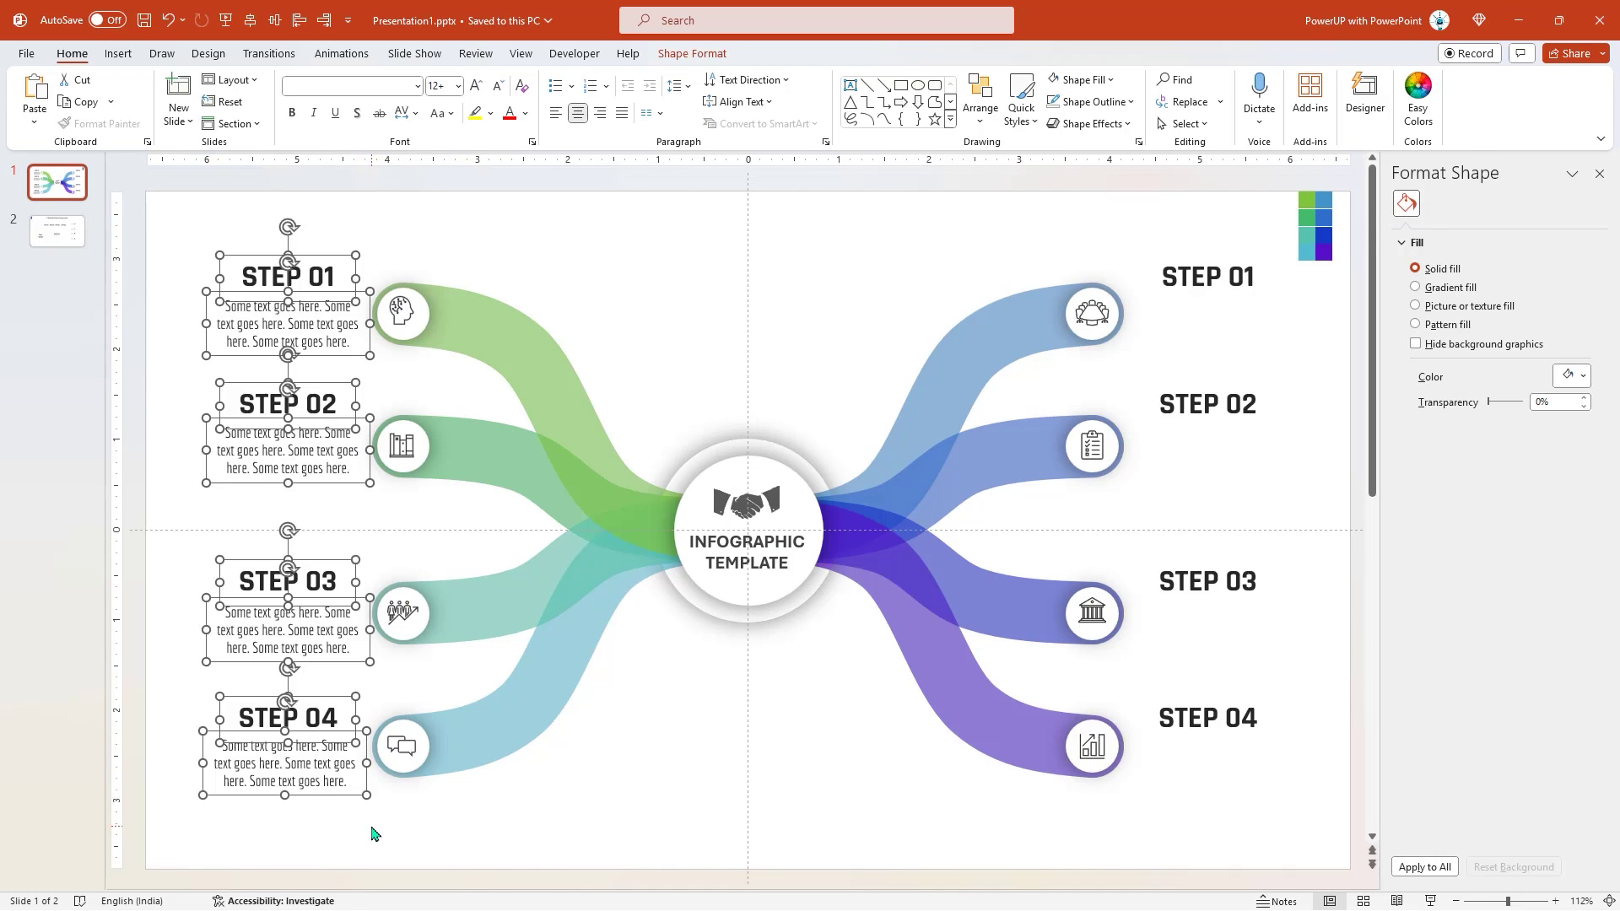
pyautogui.click(692, 54)
pyautogui.click(506, 211)
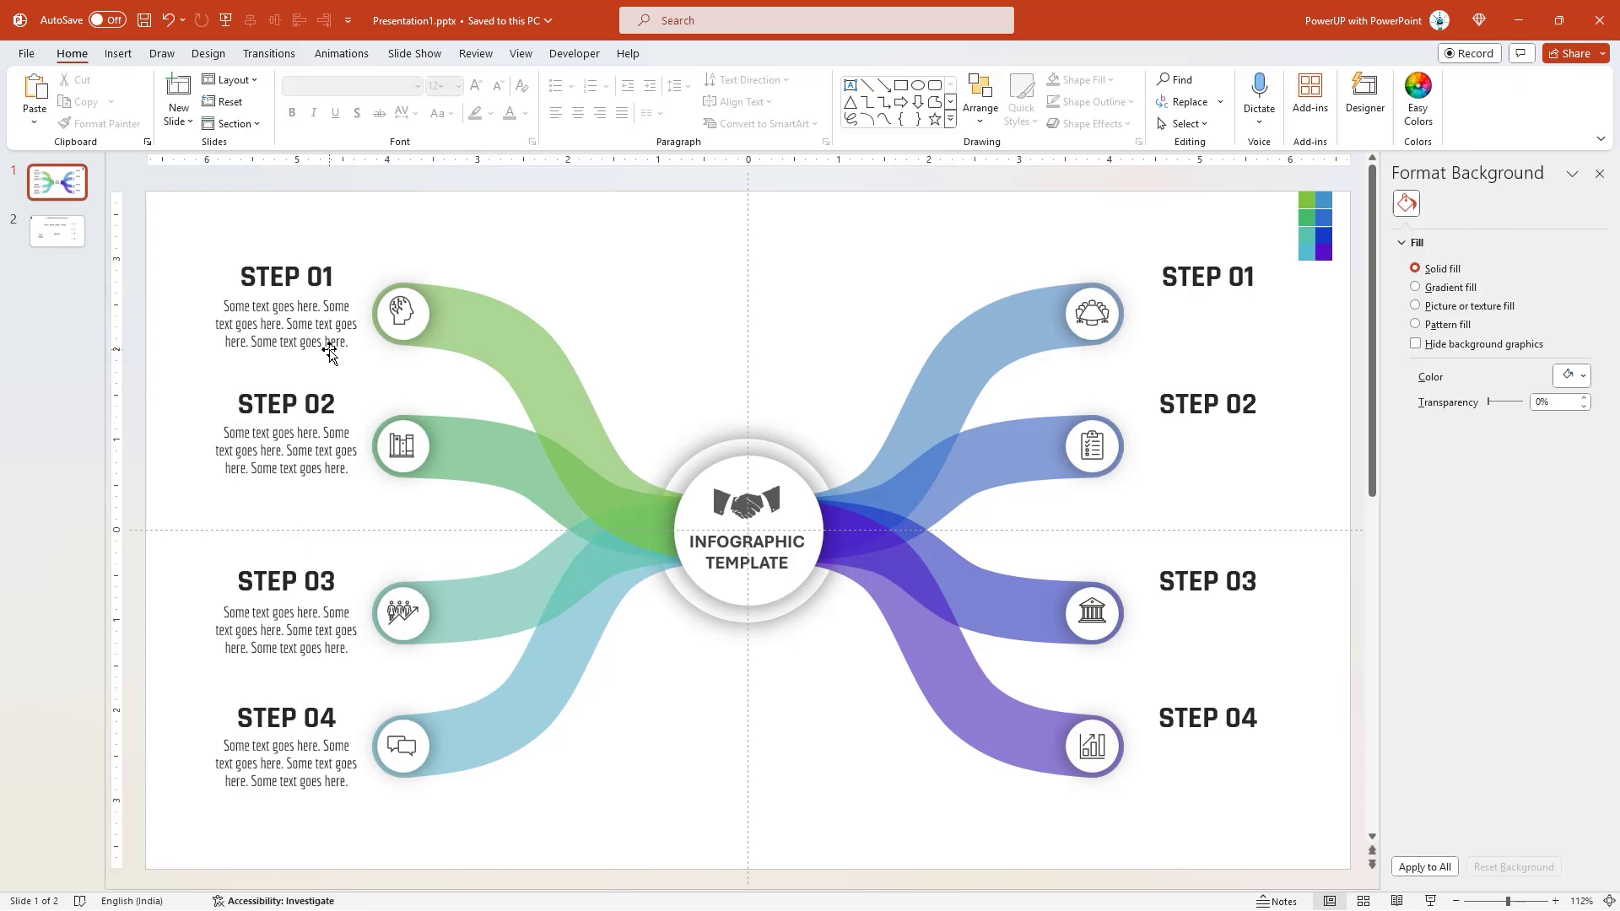
pyautogui.click(287, 331)
pyautogui.keyDown('shift'); pyautogui.click(287, 455); pyautogui.keyUp('shift')
pyautogui.moveTo(324, 808); pyautogui.dragTo(1241, 825)
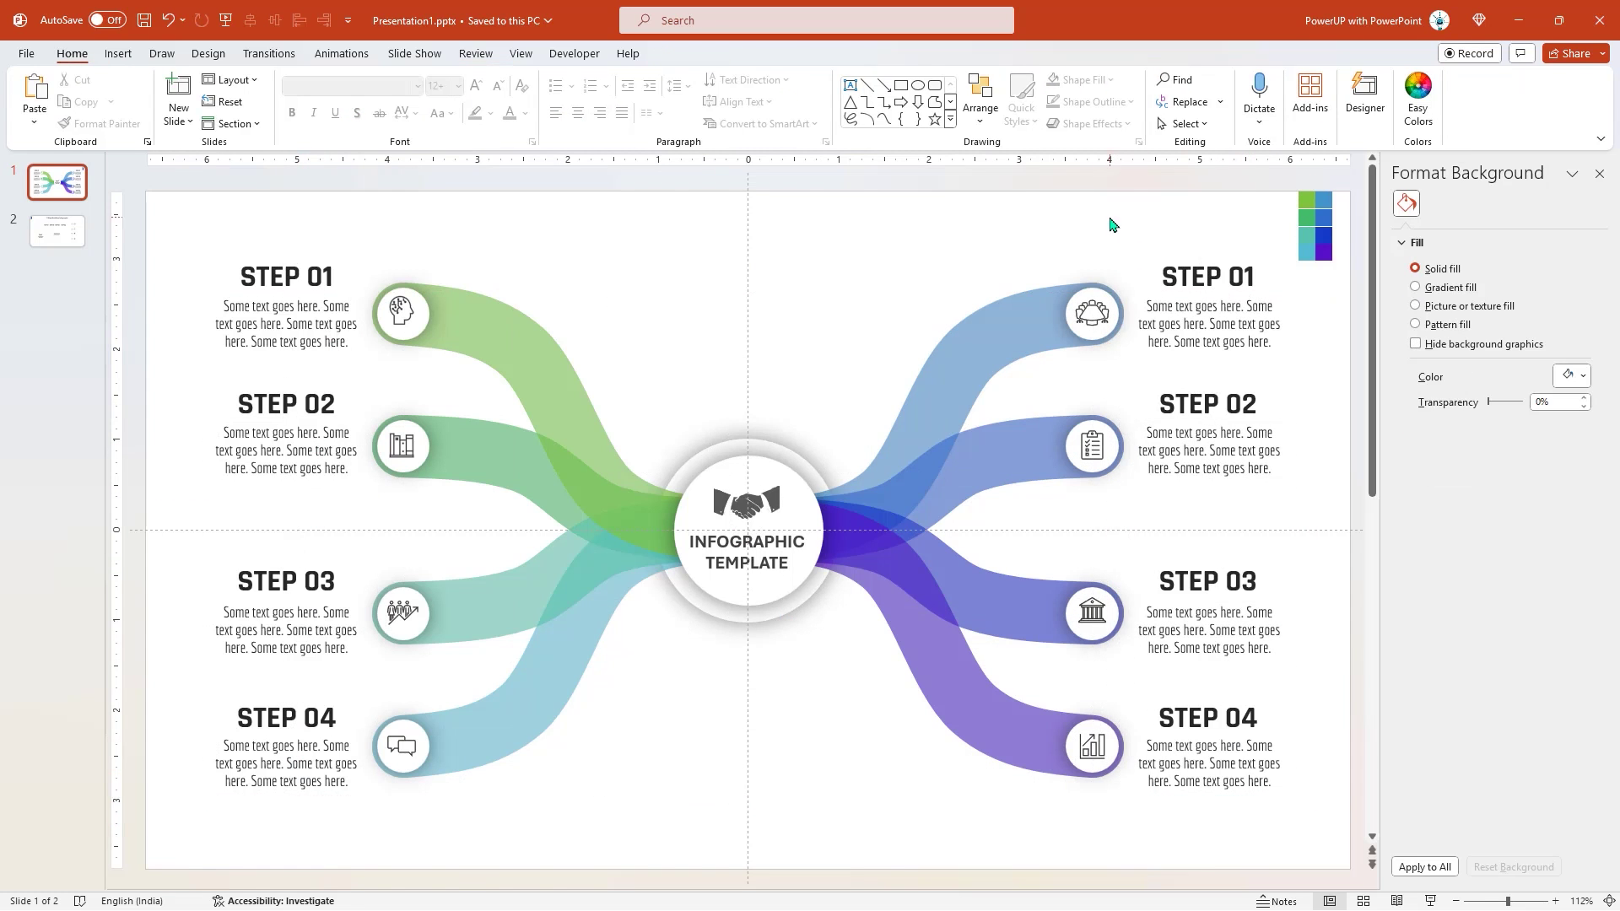
# - Align the right-column heading and text boxes
pyautogui.moveTo(1111, 220); pyautogui.dragTo(1306, 808)
pyautogui.click(691, 53)
pyautogui.click(1206, 97)
pyautogui.click(1248, 189)
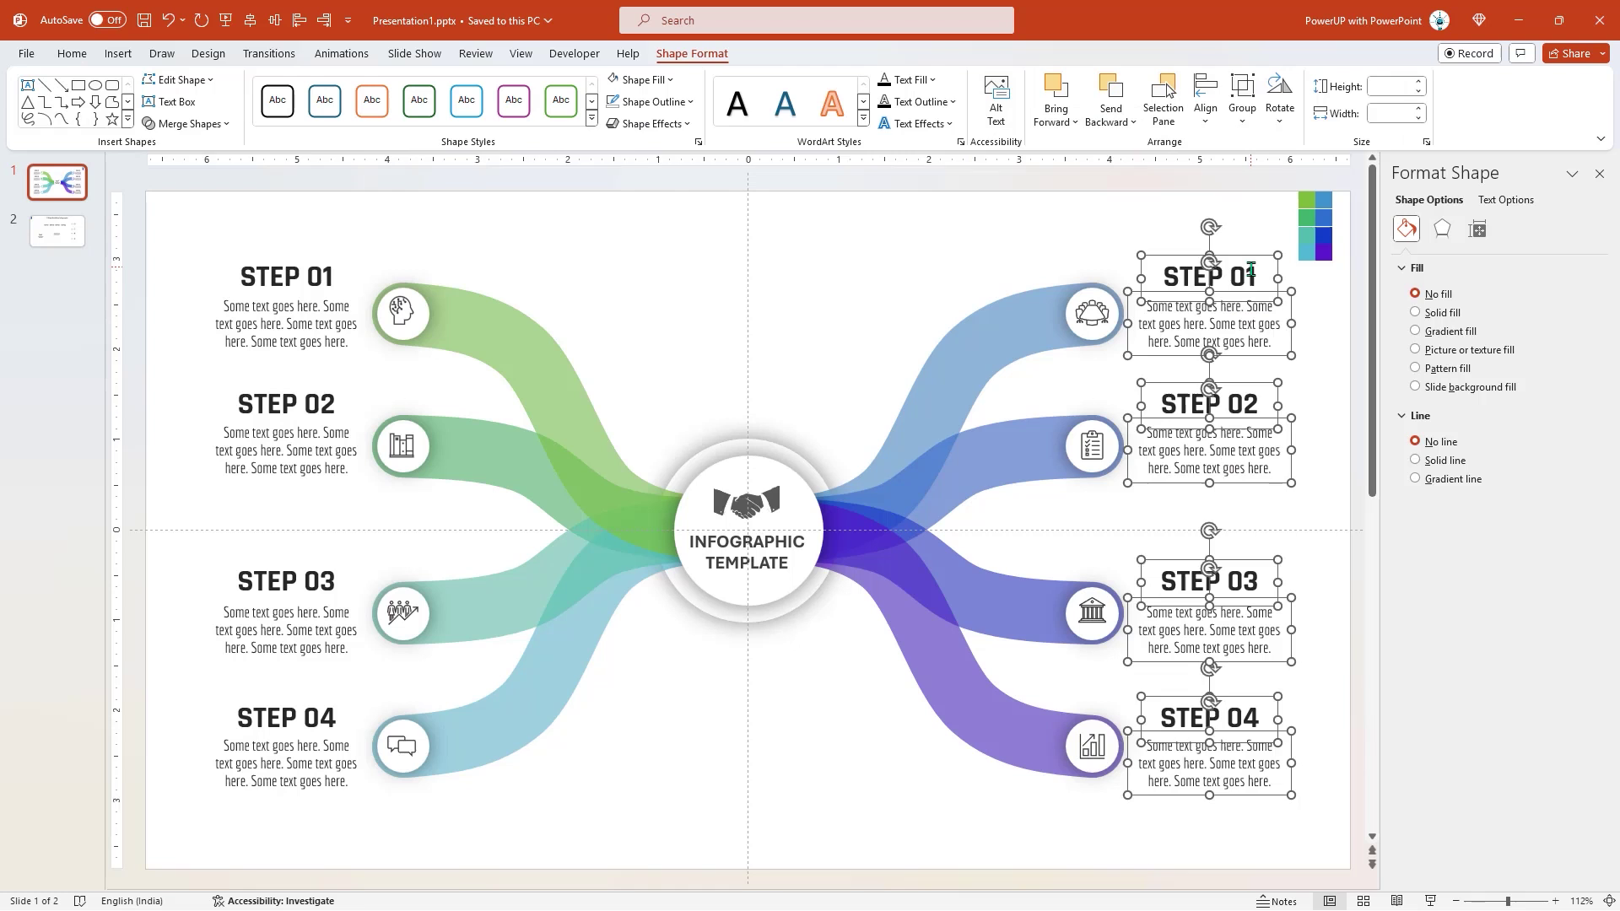
# - Renumber the right-side headings to STEP 05, 06, 07 and 08
pyautogui.click(1253, 277)
pyautogui.press('BackSpace')
pyautogui.write('5')
pyautogui.click(1258, 407)
pyautogui.click(1258, 583)
pyautogui.press('BackSpace')
pyautogui.write('7')
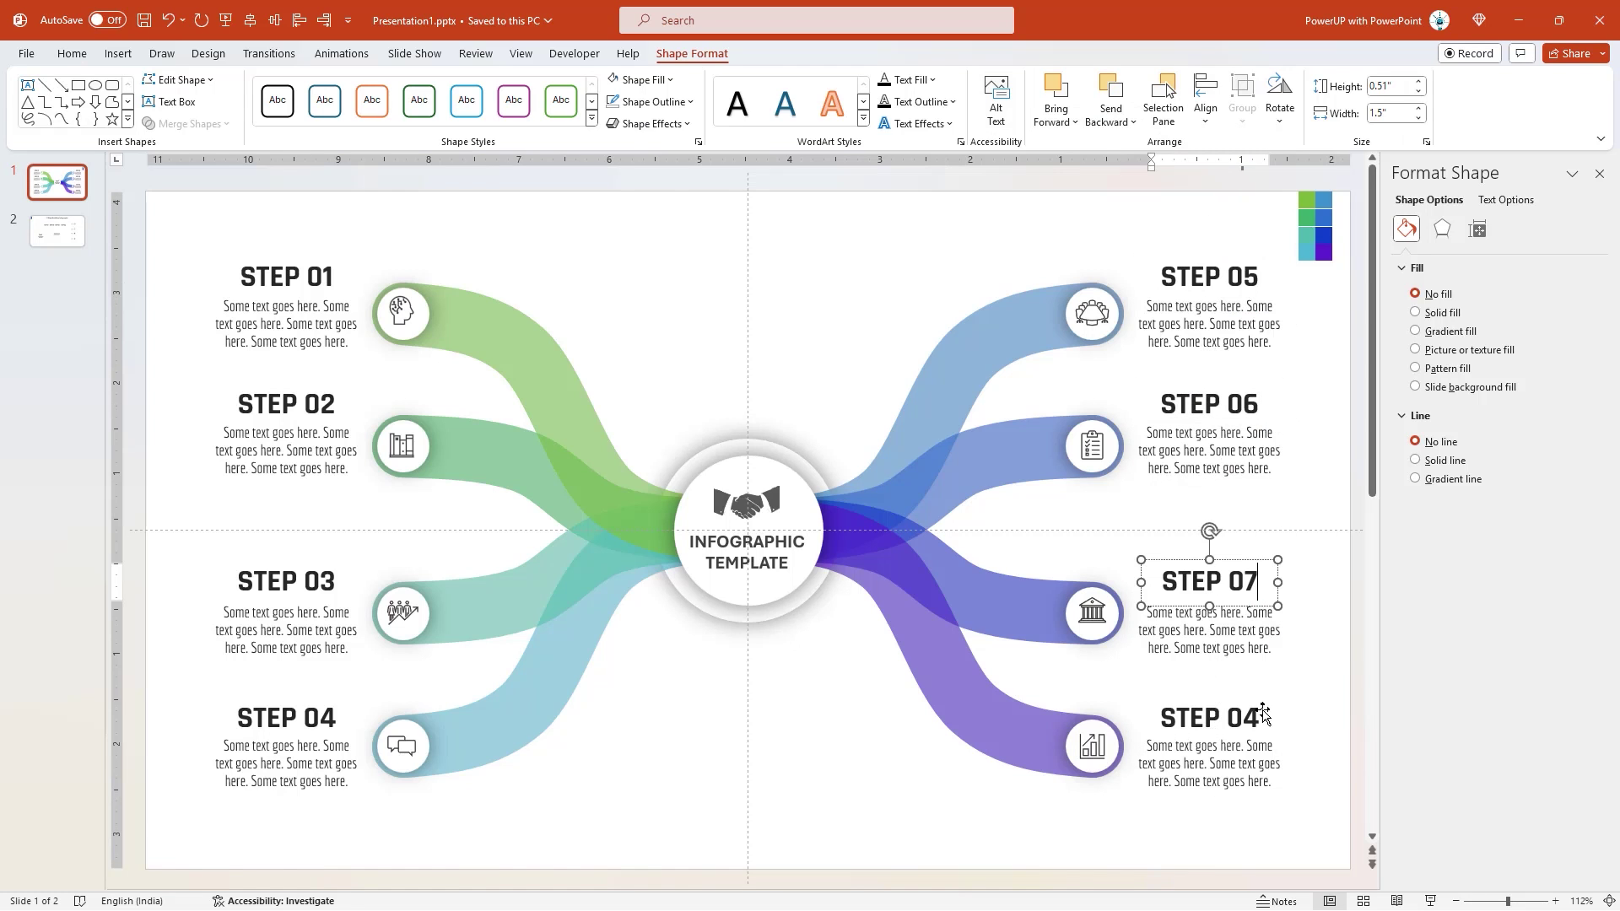
pyautogui.click(1258, 718)
pyautogui.press('BackSpace')
pyautogui.write('8')
# - Delete the corner colour swatches and copy the '8 Step Workflow Infographic' title onto slide 1
pyautogui.moveTo(1350, 324); pyautogui.dragTo(1265, 206)
pyautogui.press('Delete')
pyautogui.click(56, 230)
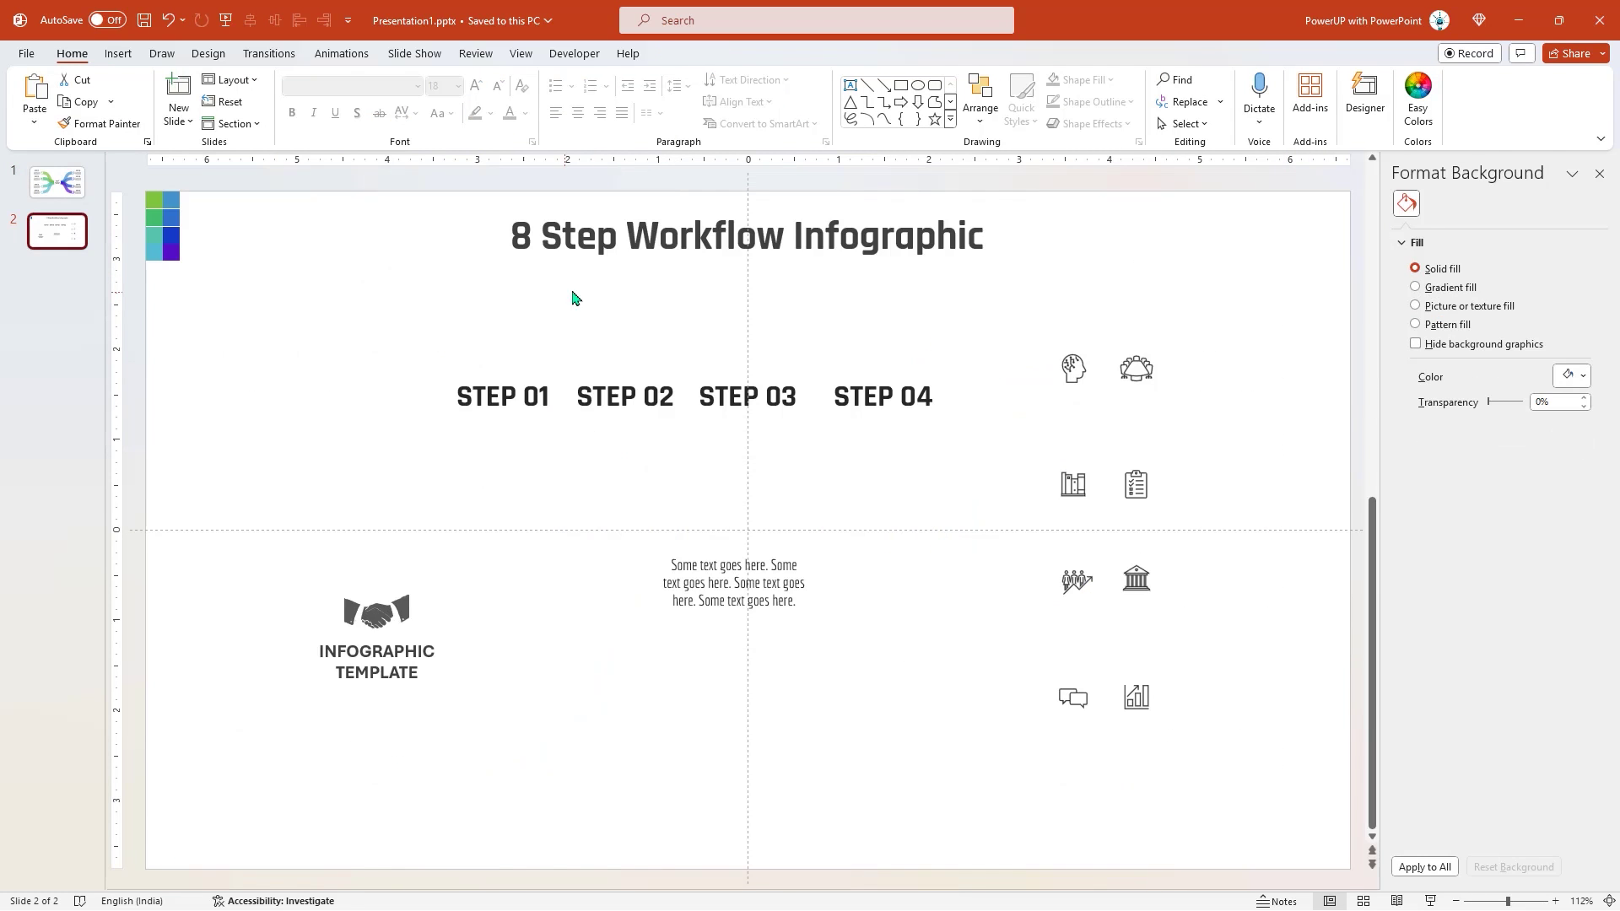
pyautogui.click(747, 240)
pyautogui.hotkey('ctrl', 'c')
pyautogui.click(56, 181)
pyautogui.hotkey('ctrl', 'v')
pyautogui.click(697, 341)
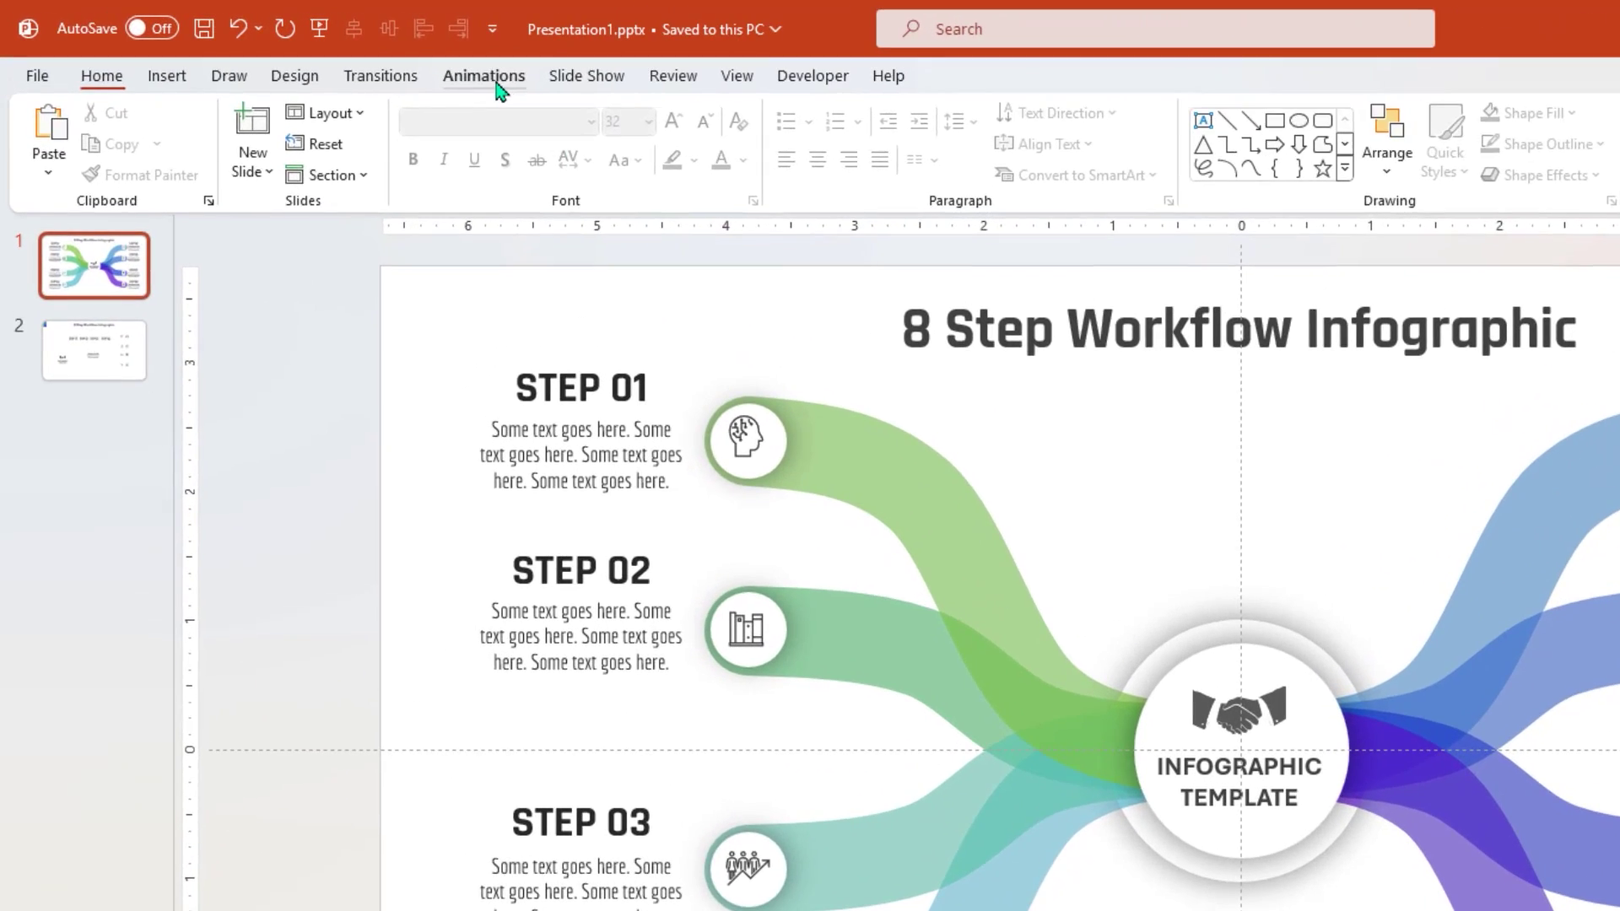
# - Give the centre circle group a Zoom entrance, then select the Handshake7 and Rectangle 17 animations
pyautogui.click(354, 54)
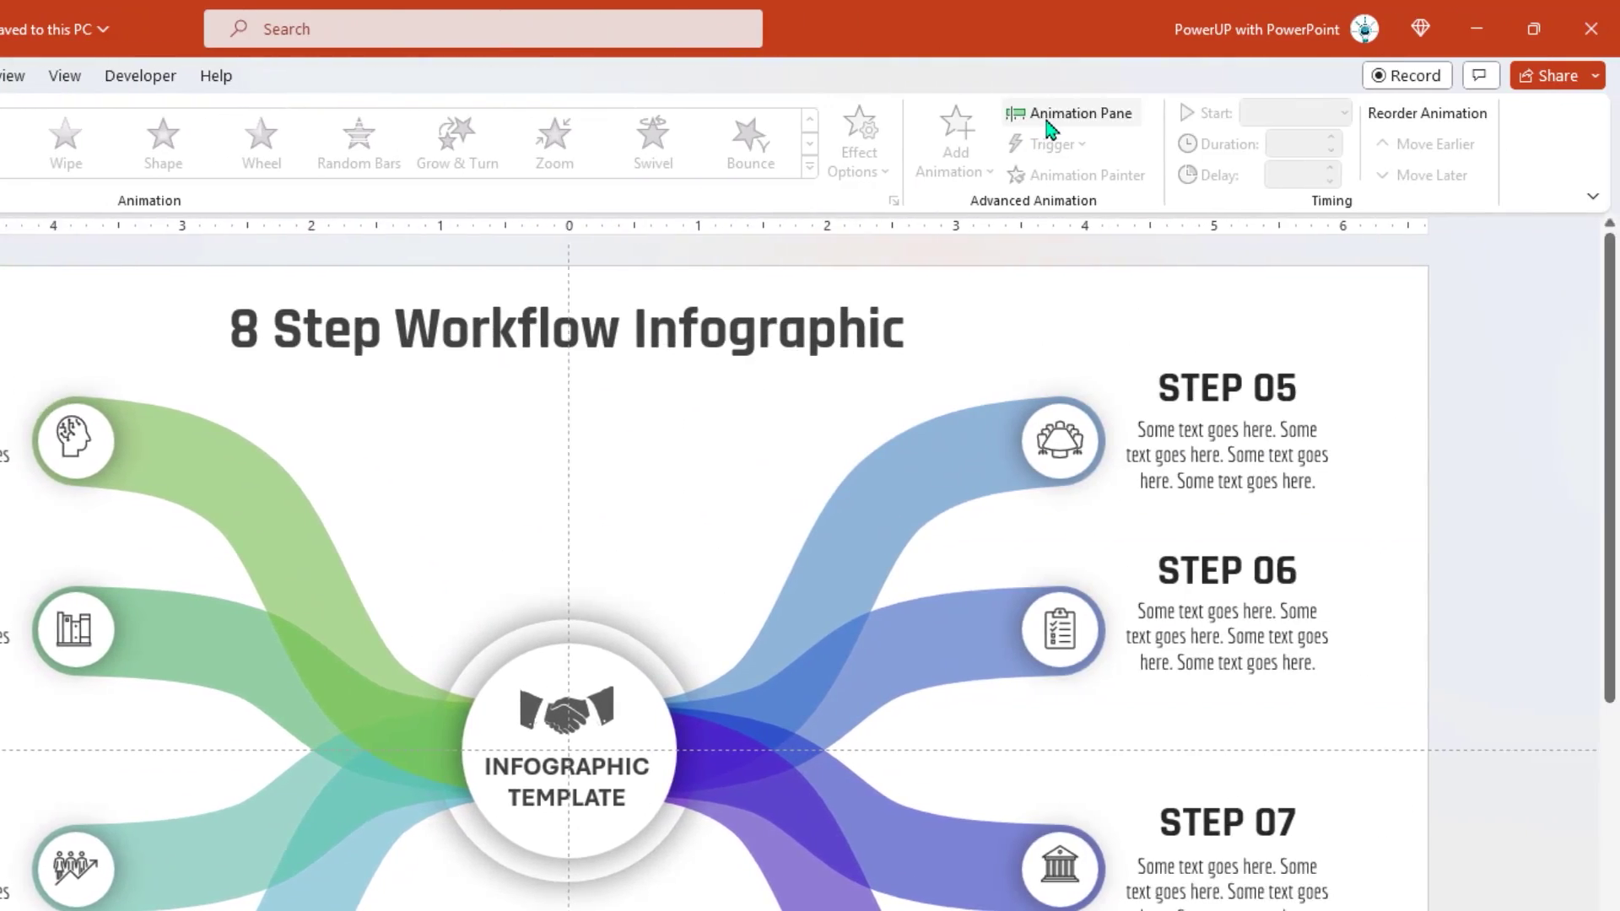
pyautogui.click(1619, 125)
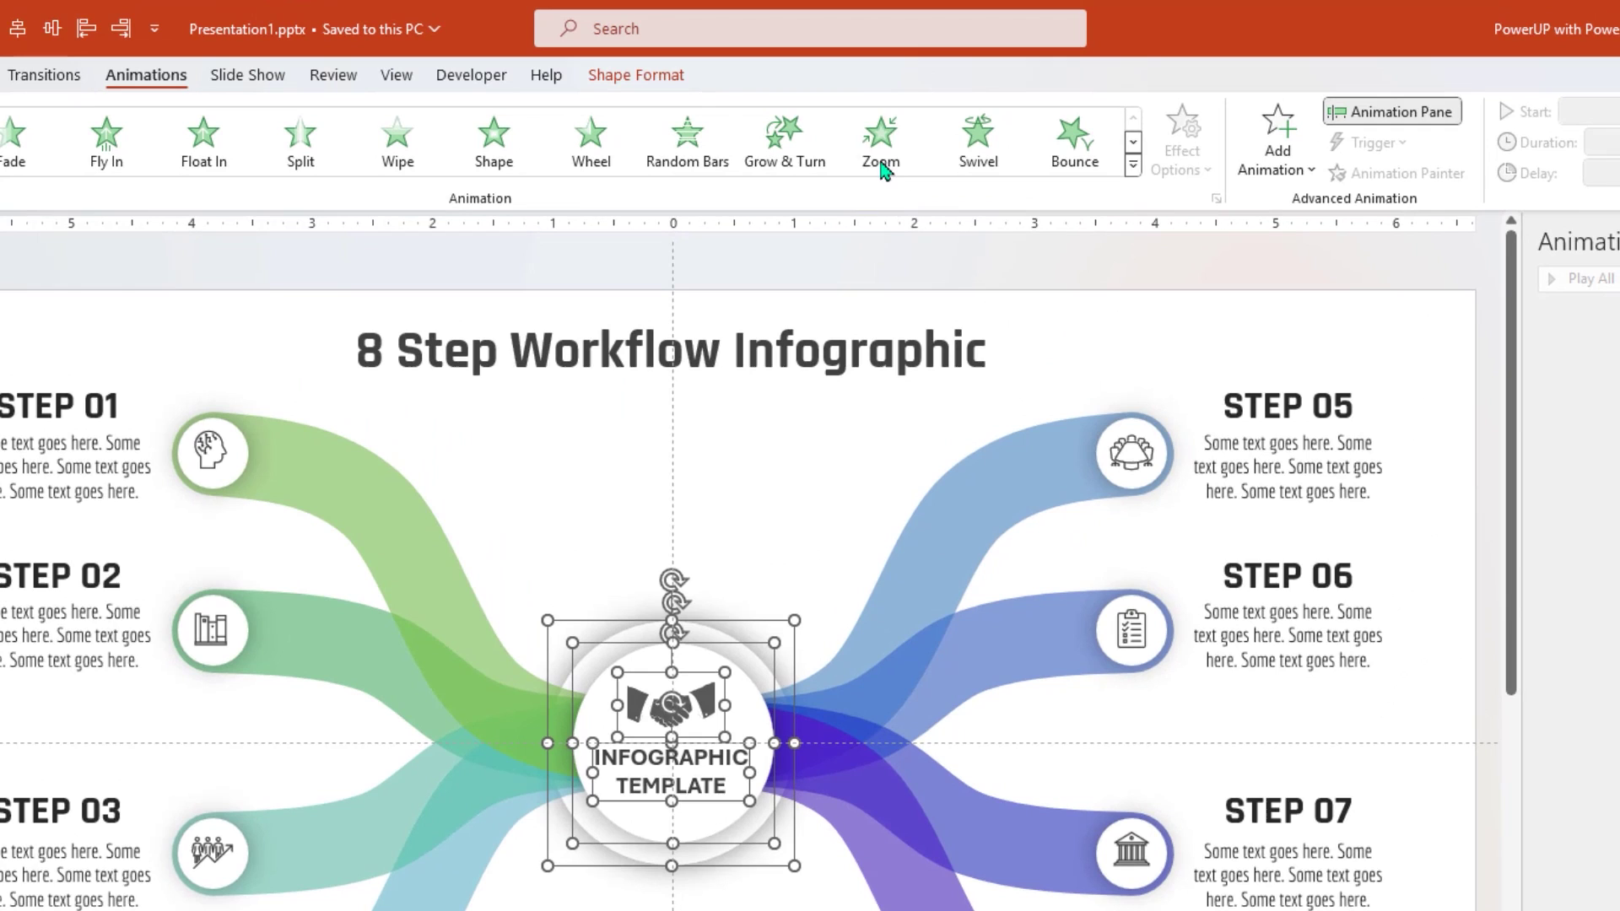
pyautogui.click(880, 152)
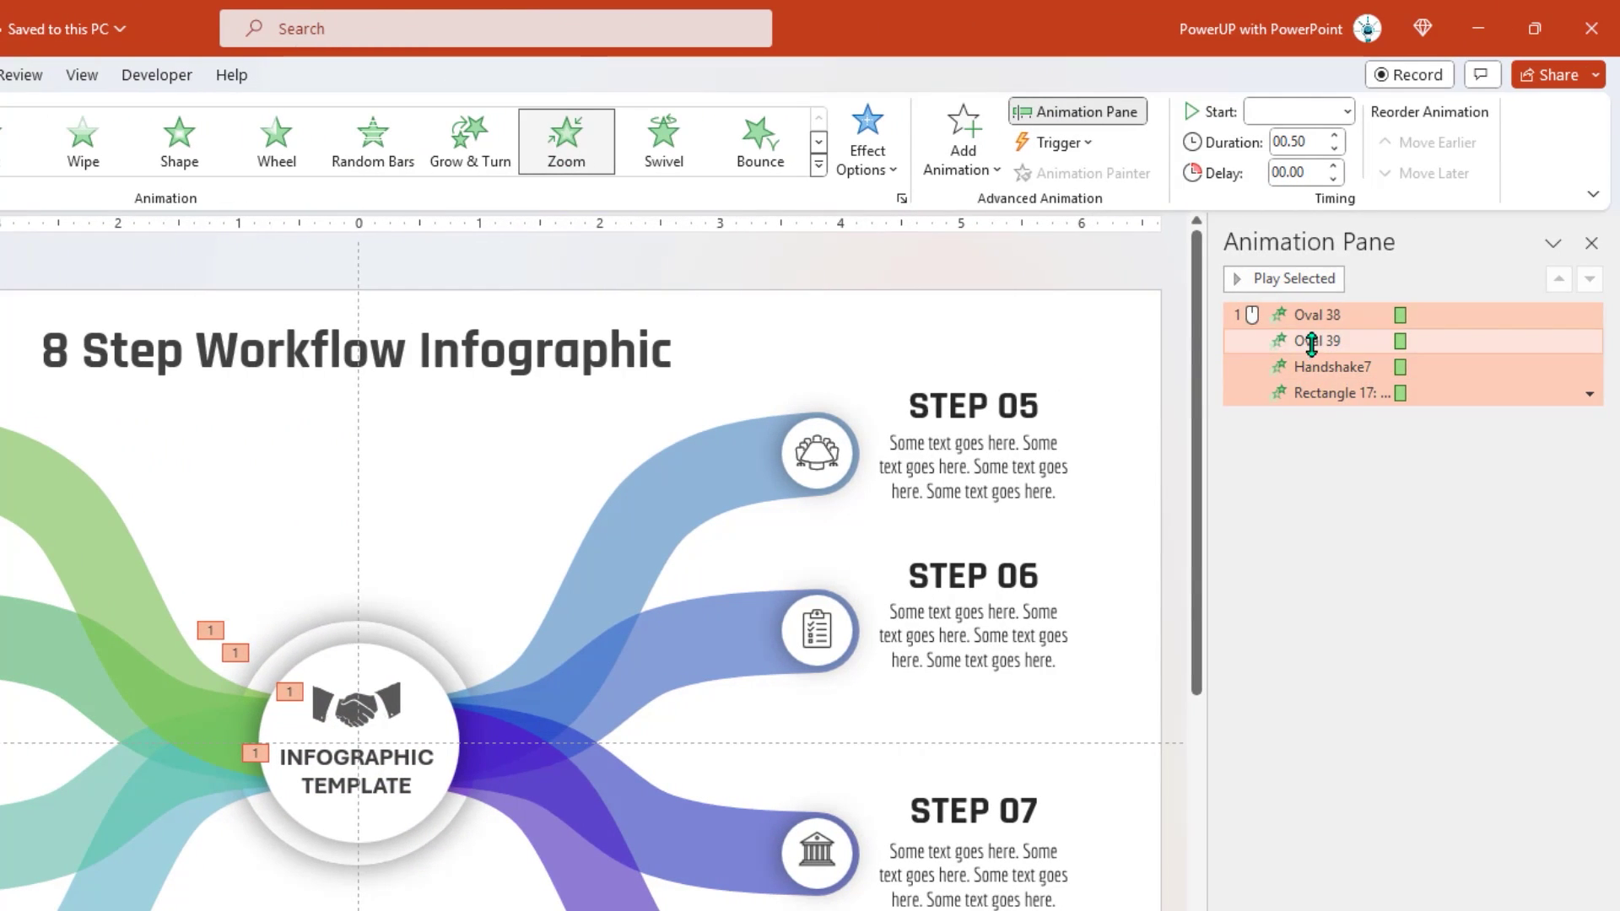
pyautogui.click(1312, 342)
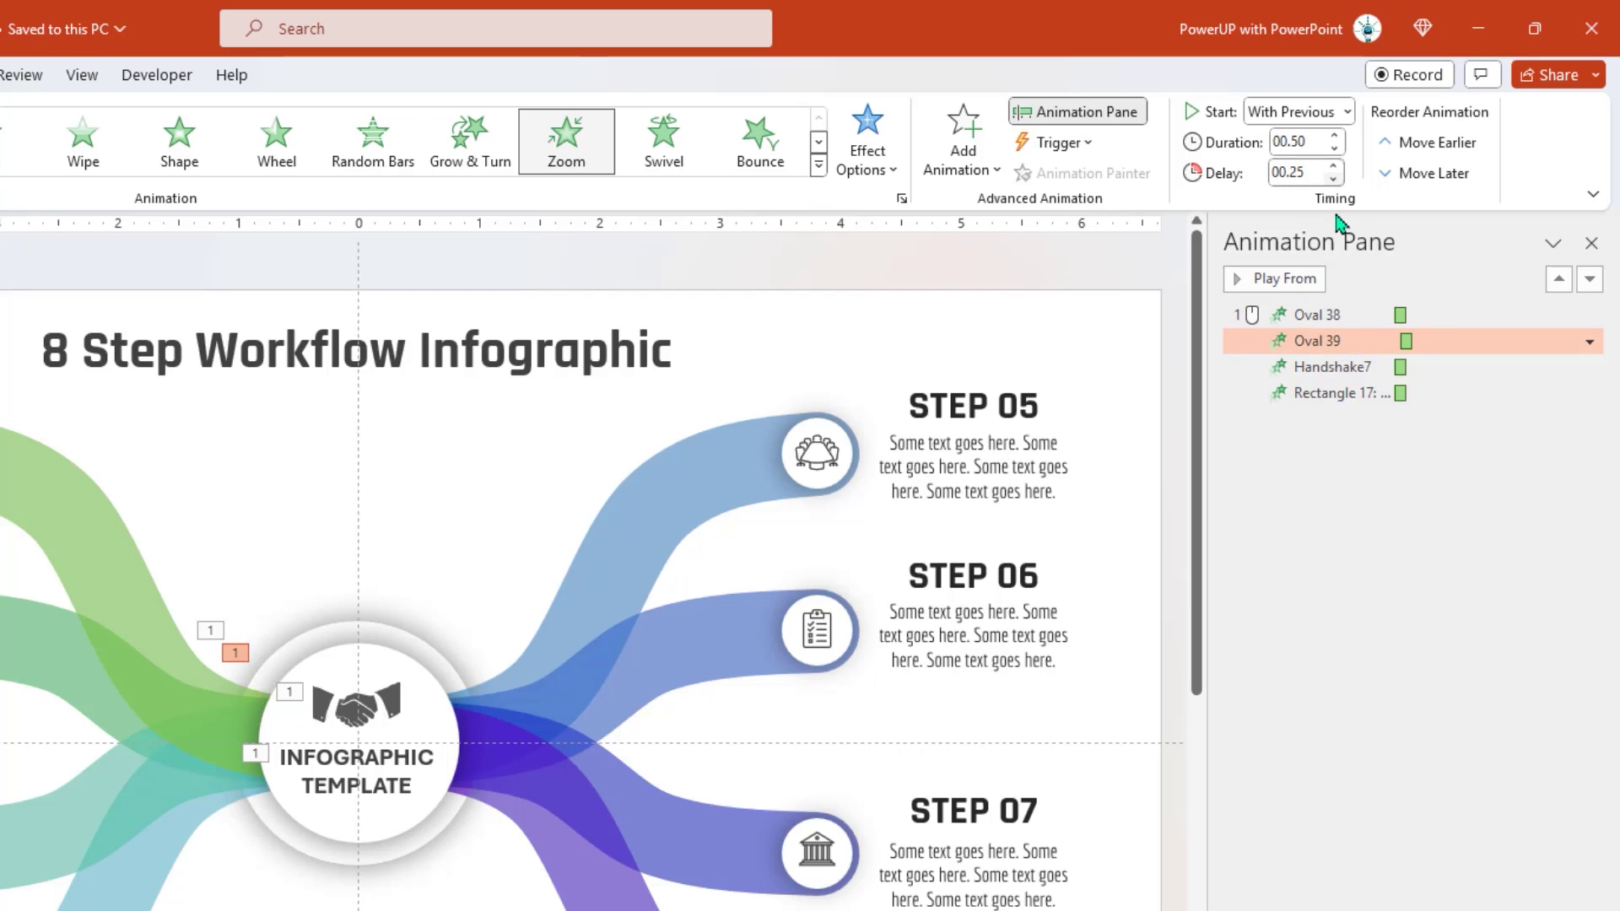
pyautogui.click(1328, 366)
pyautogui.keyDown('shift'); pyautogui.click(1325, 394); pyautogui.keyUp('shift')
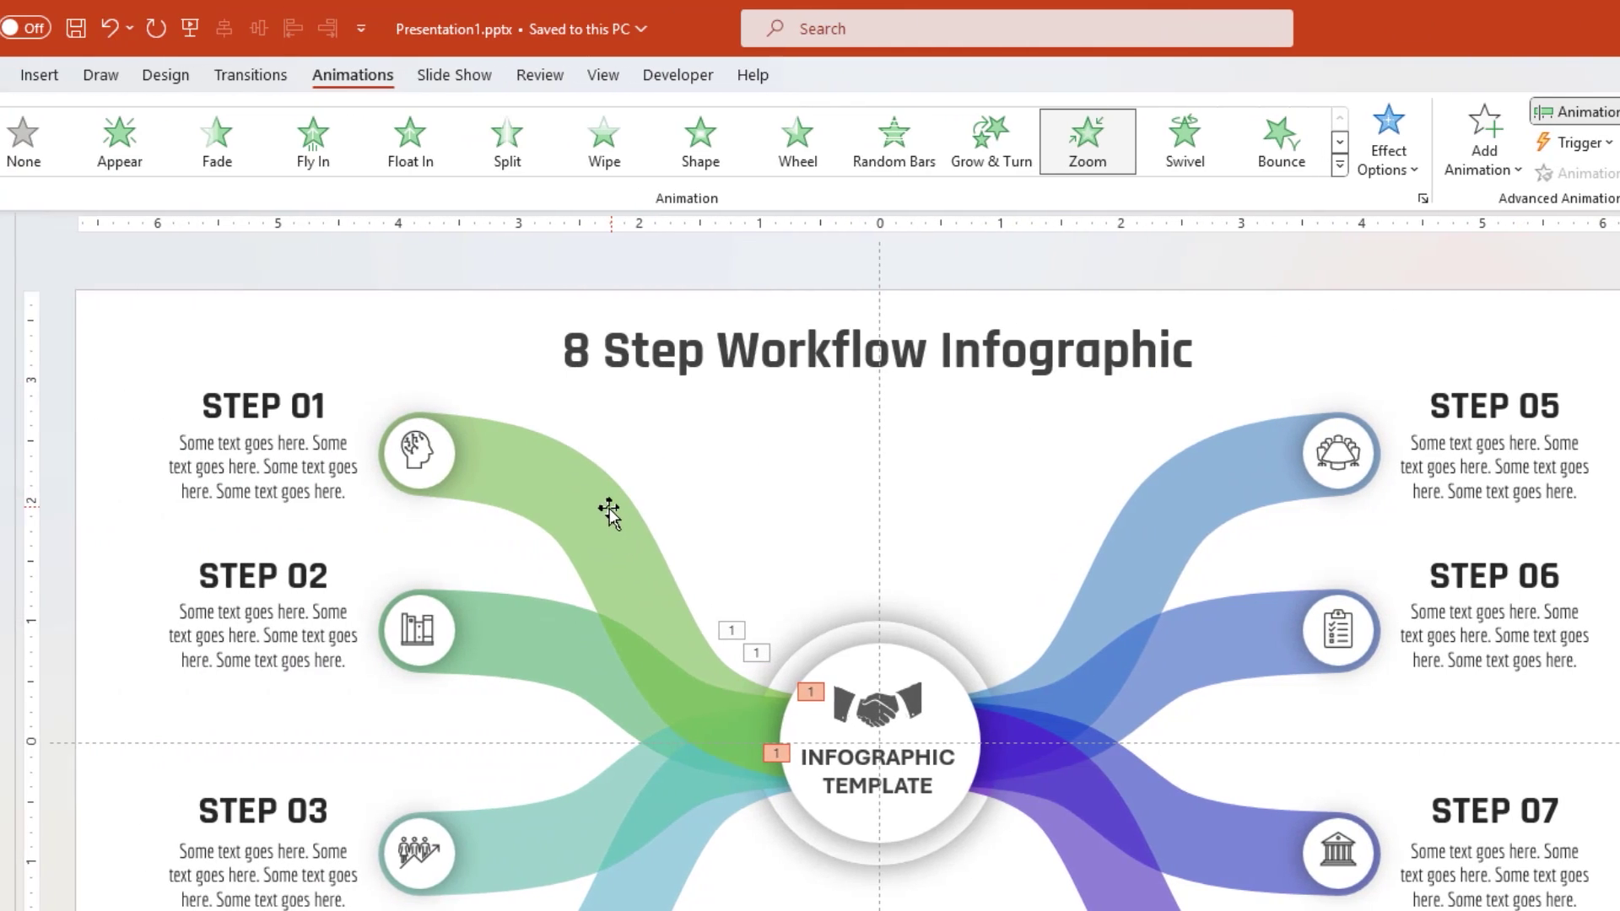
# - Give the Step 01 green curve a Wipe entrance from the right
pyautogui.click(88, 507)
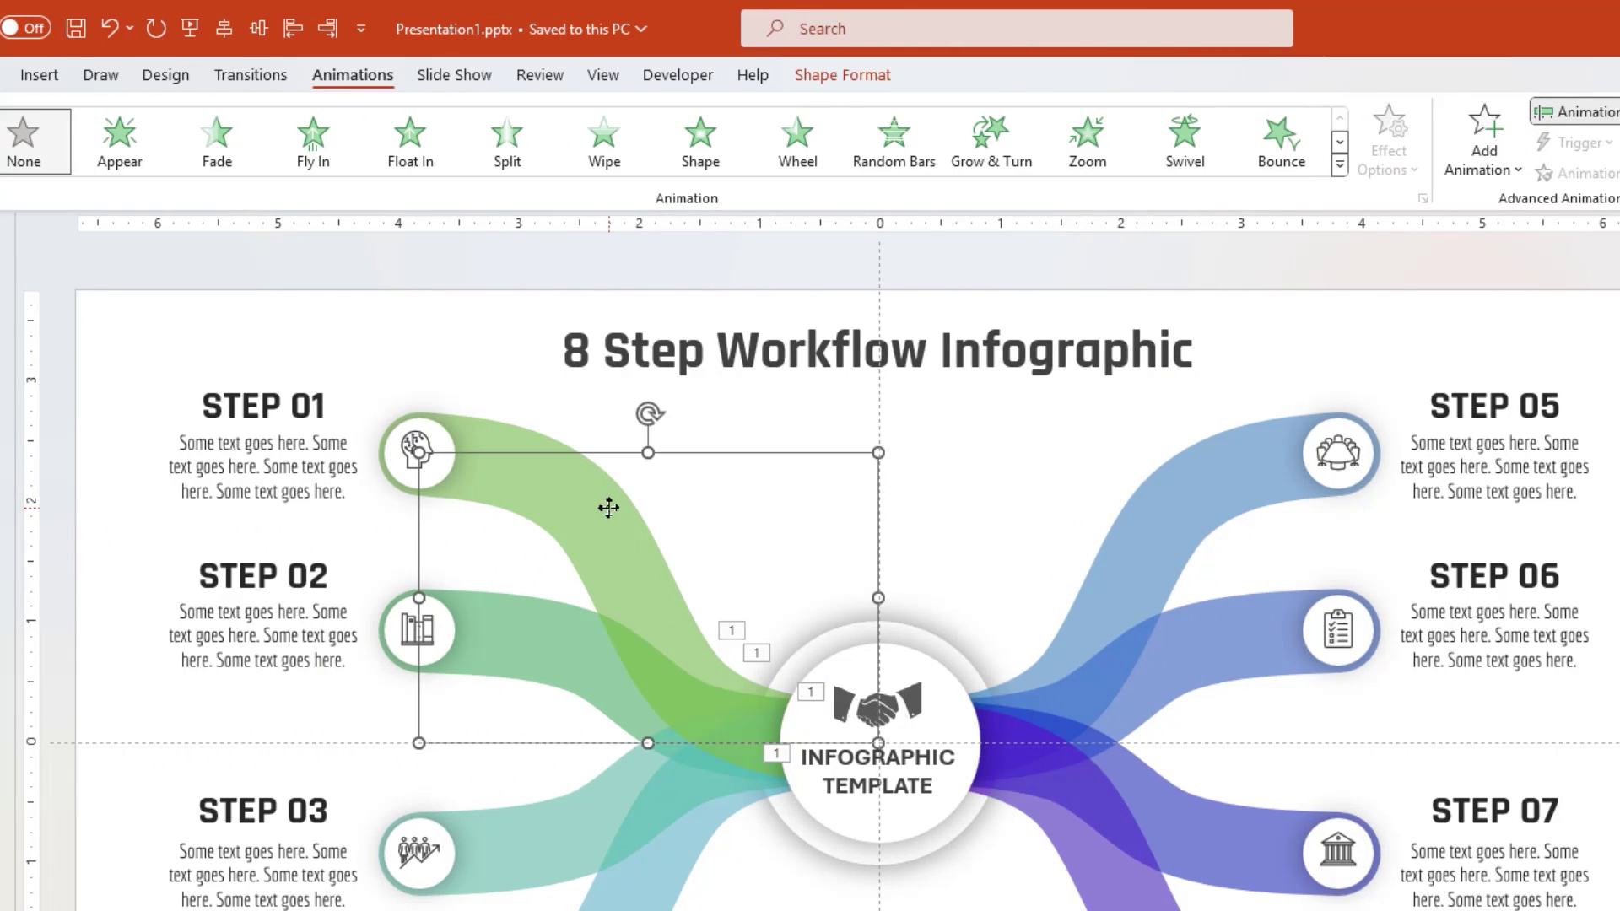
pyautogui.click(613, 159)
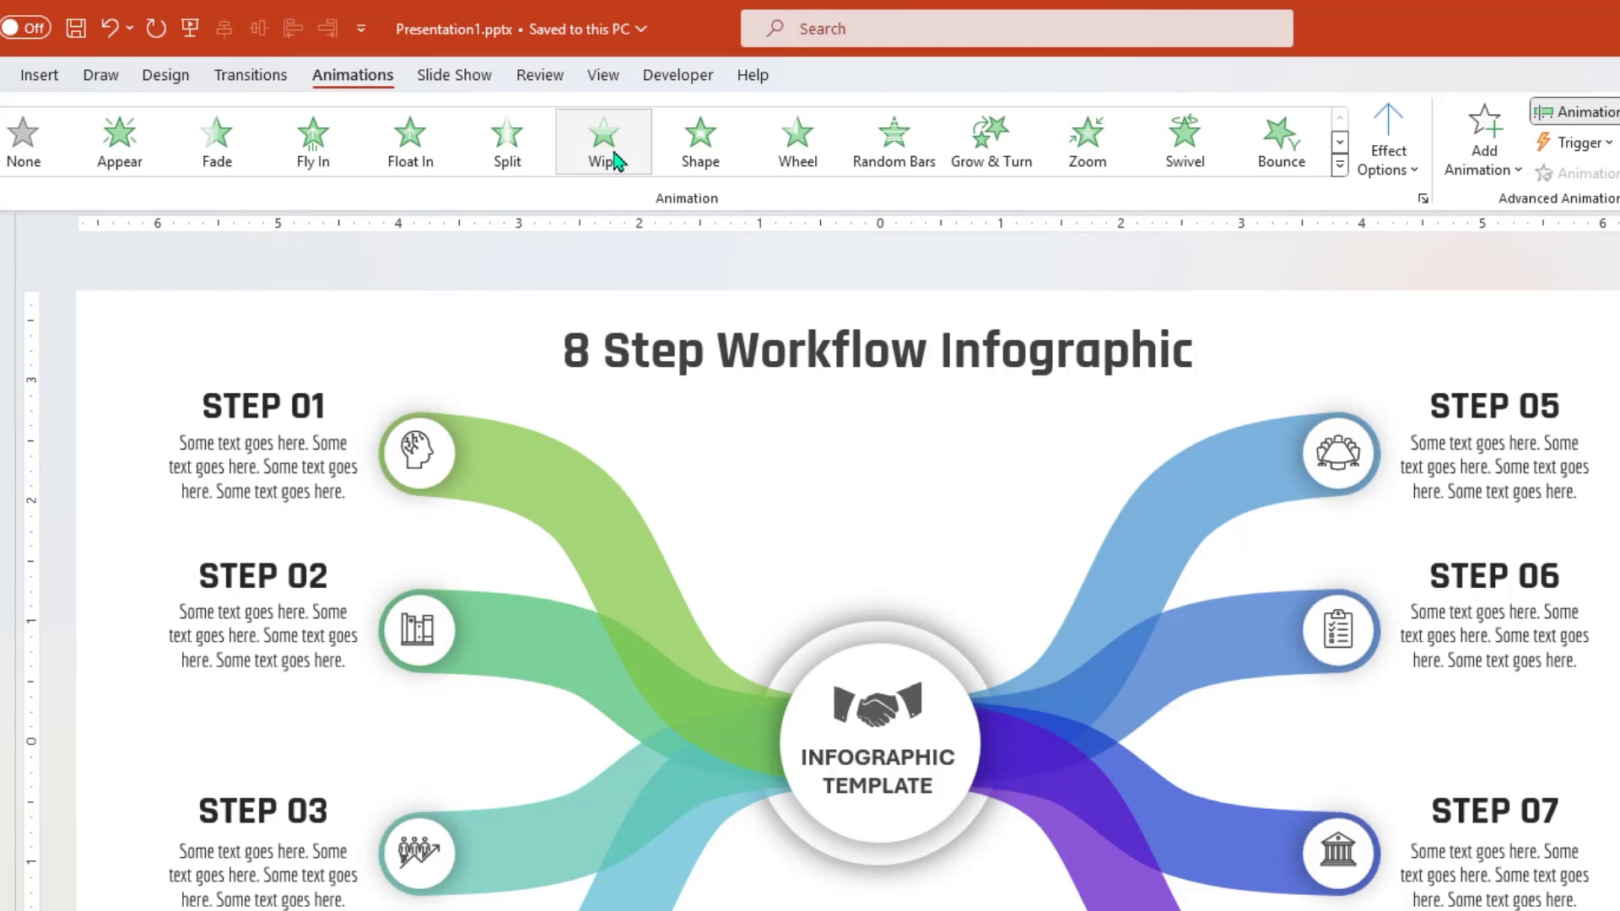
pyautogui.click(1385, 154)
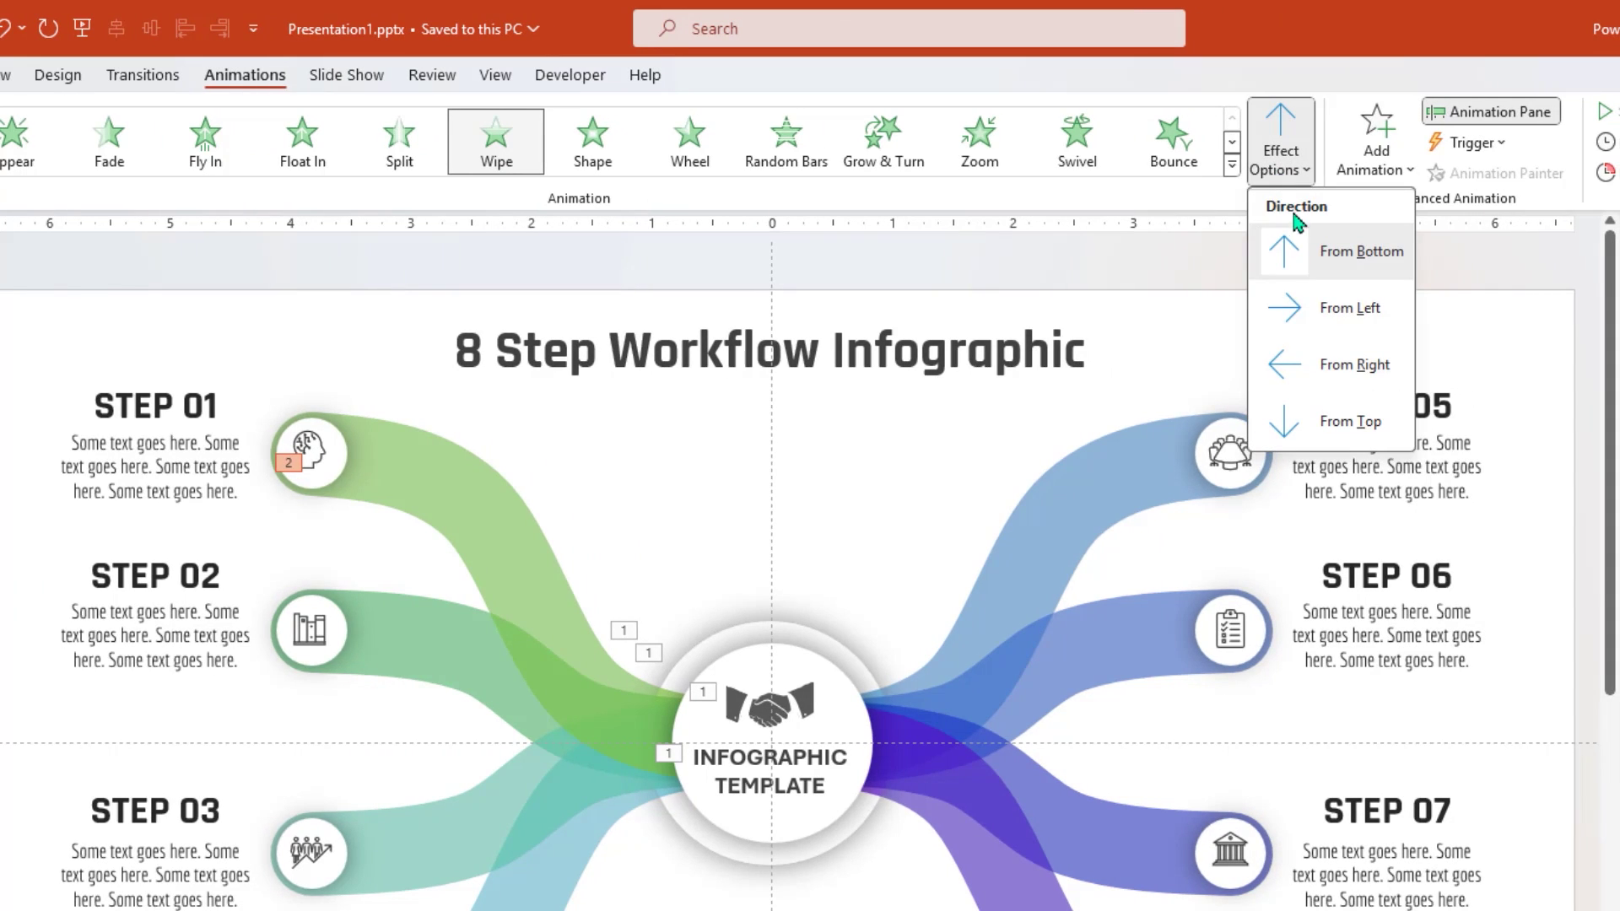
pyautogui.click(1298, 365)
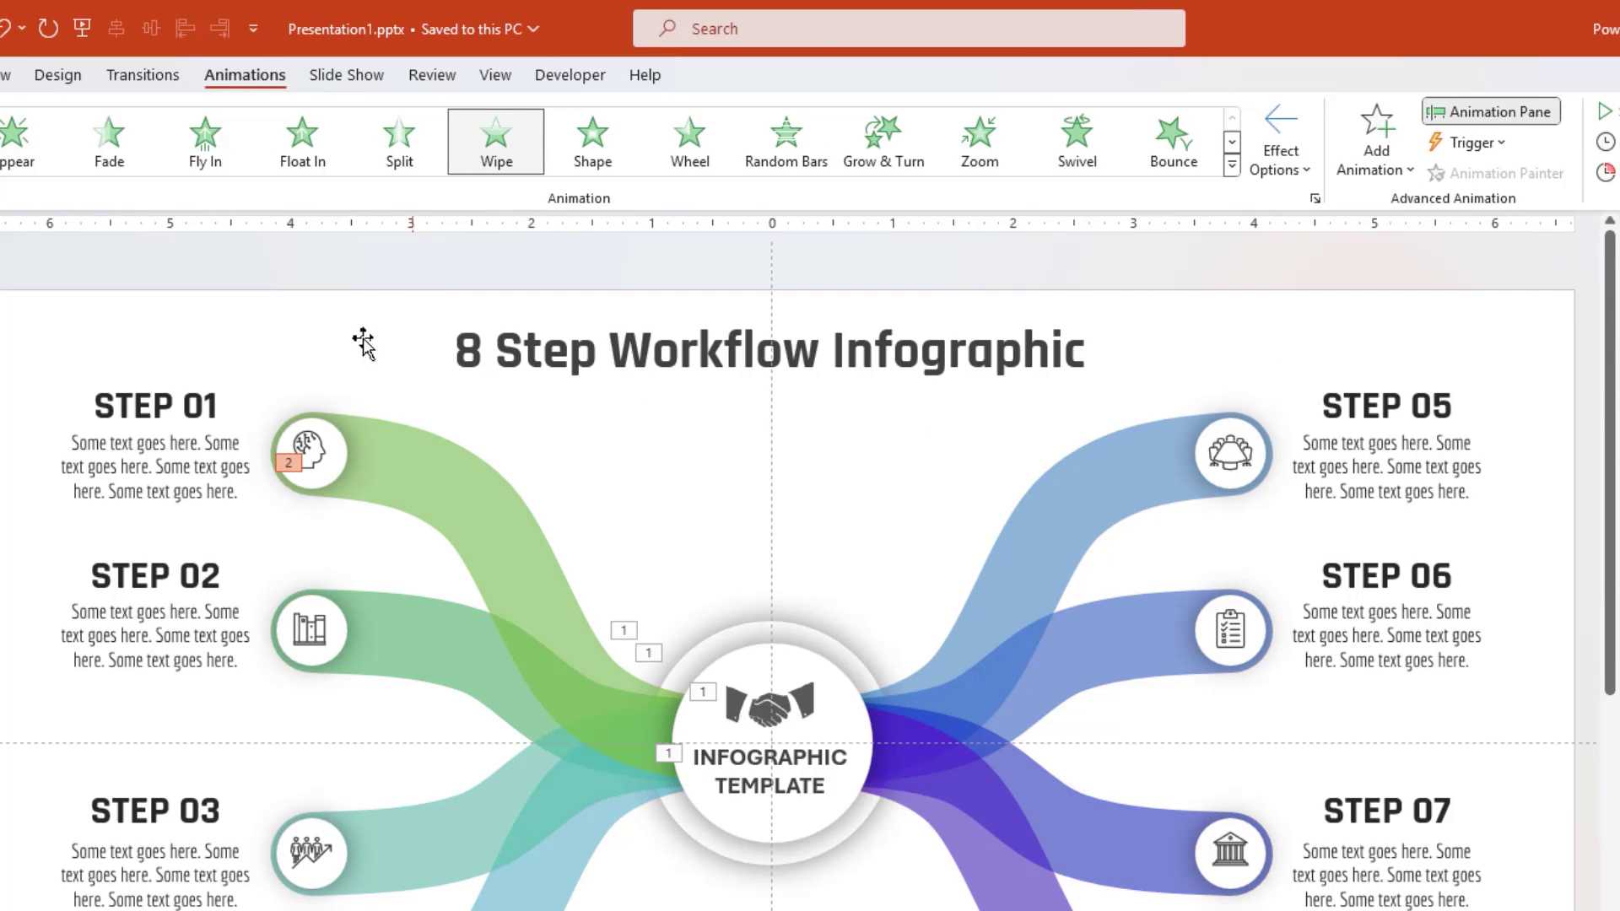
# - Apply a Zoom entrance to the Step 01 icon, title and body text
pyautogui.click(305, 319)
pyautogui.moveTo(266, 307); pyautogui.dragTo(377, 539)
pyautogui.keyDown('shift'); pyautogui.click(183, 397); pyautogui.keyUp('shift')
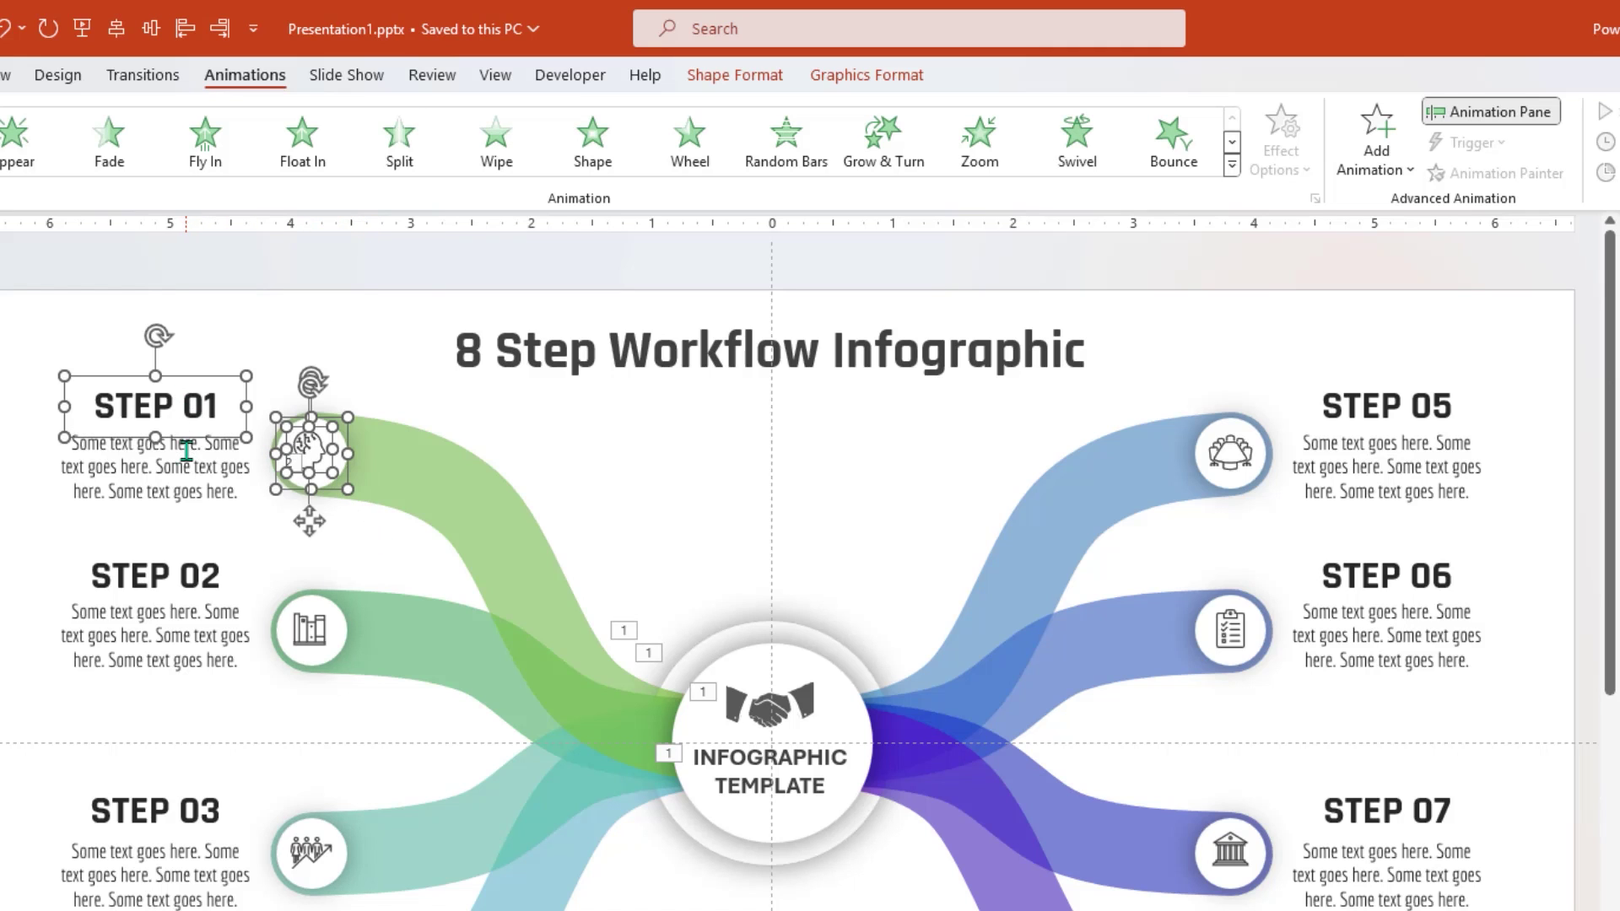
pyautogui.keyDown('shift'); pyautogui.click(186, 455); pyautogui.keyUp('shift')
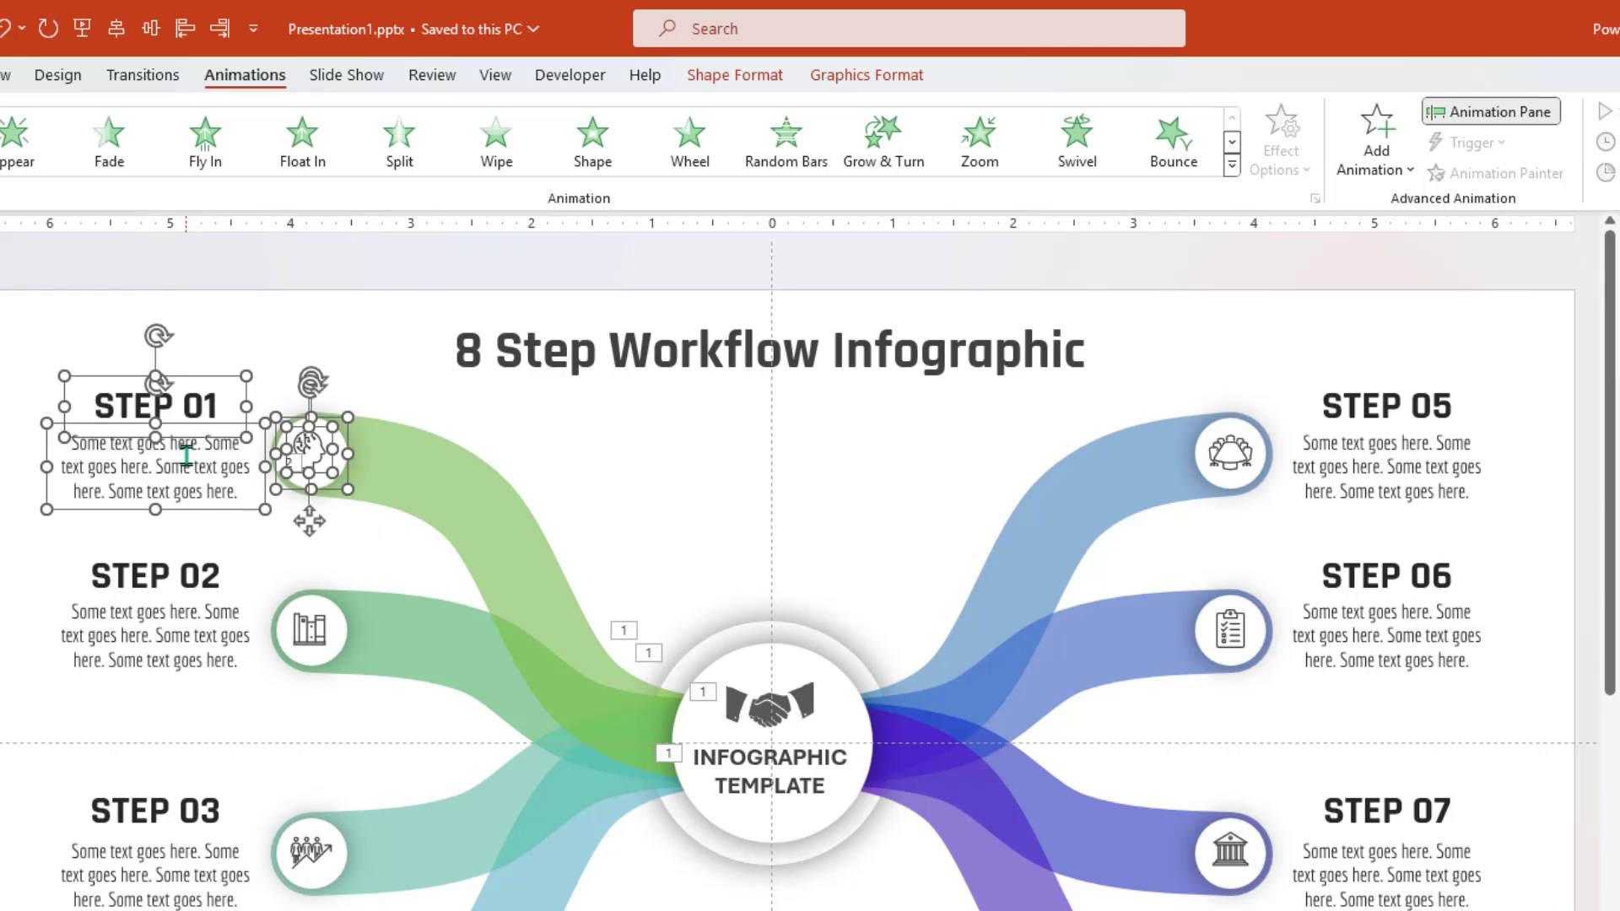
pyautogui.click(974, 157)
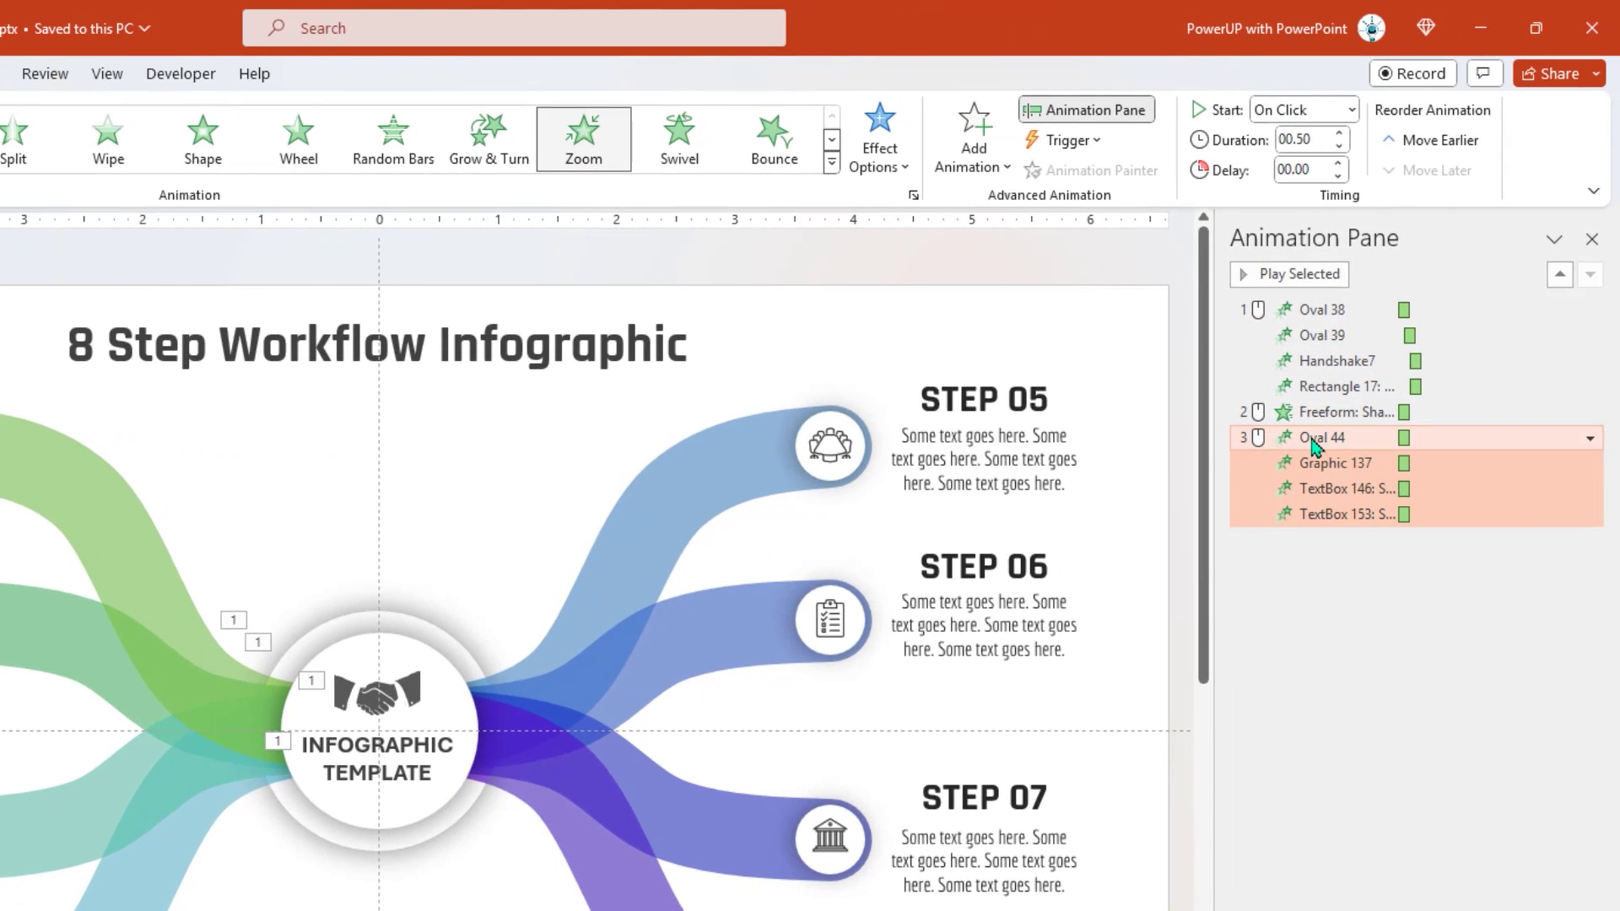
# - Set Oval 44 to start After Previous and delay the icon and text animations 0.25 s
pyautogui.click(1312, 437)
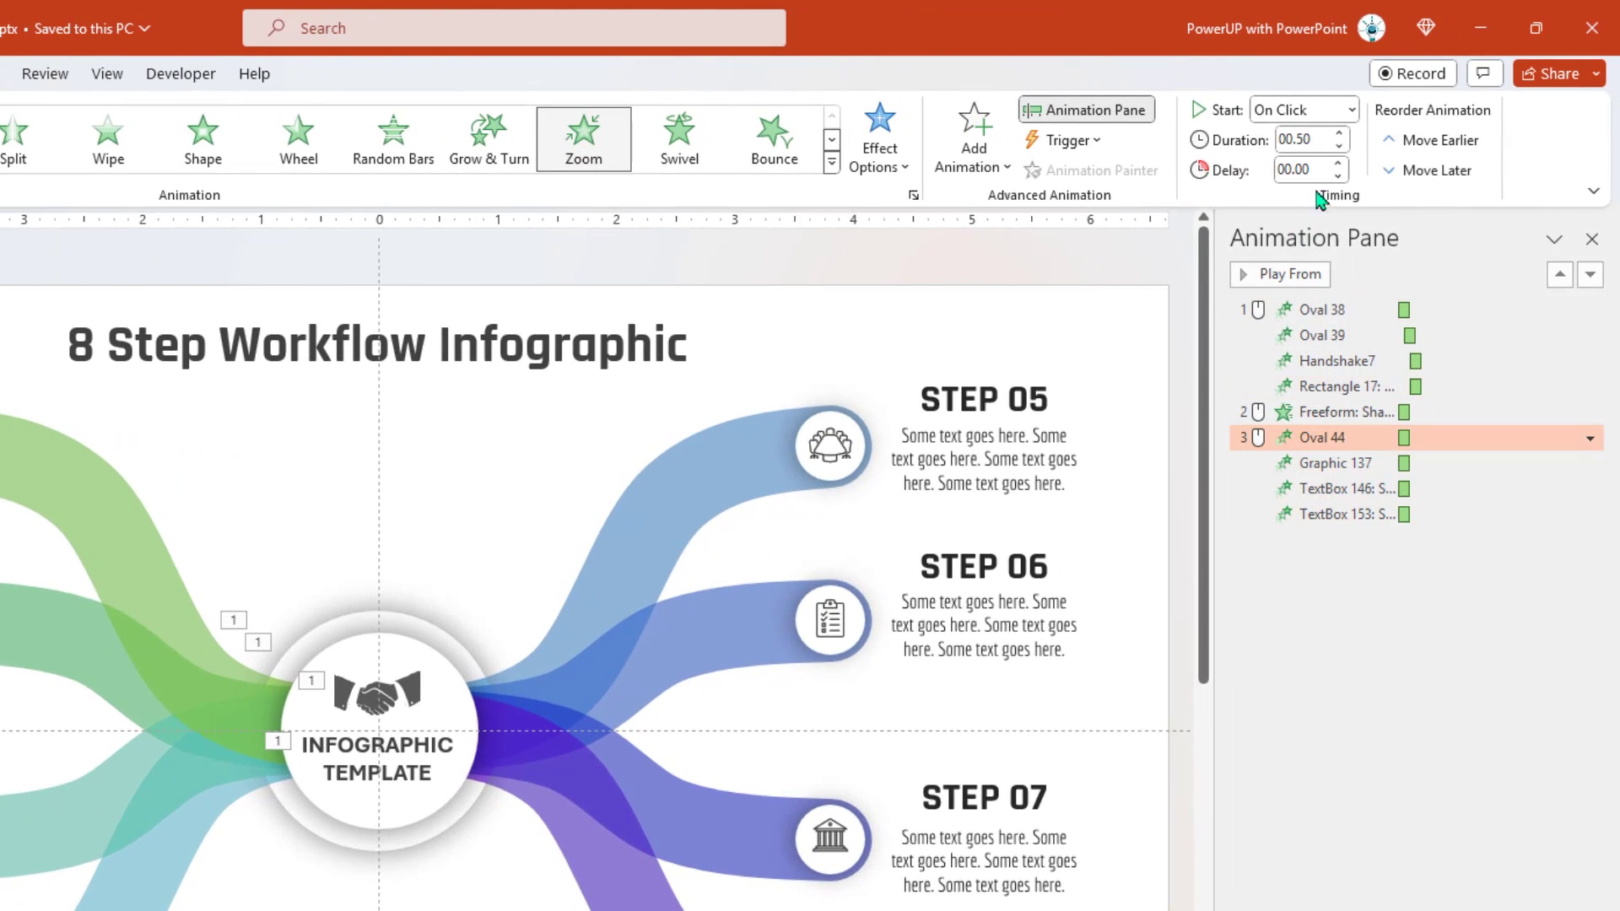
pyautogui.click(1352, 110)
pyautogui.click(1321, 189)
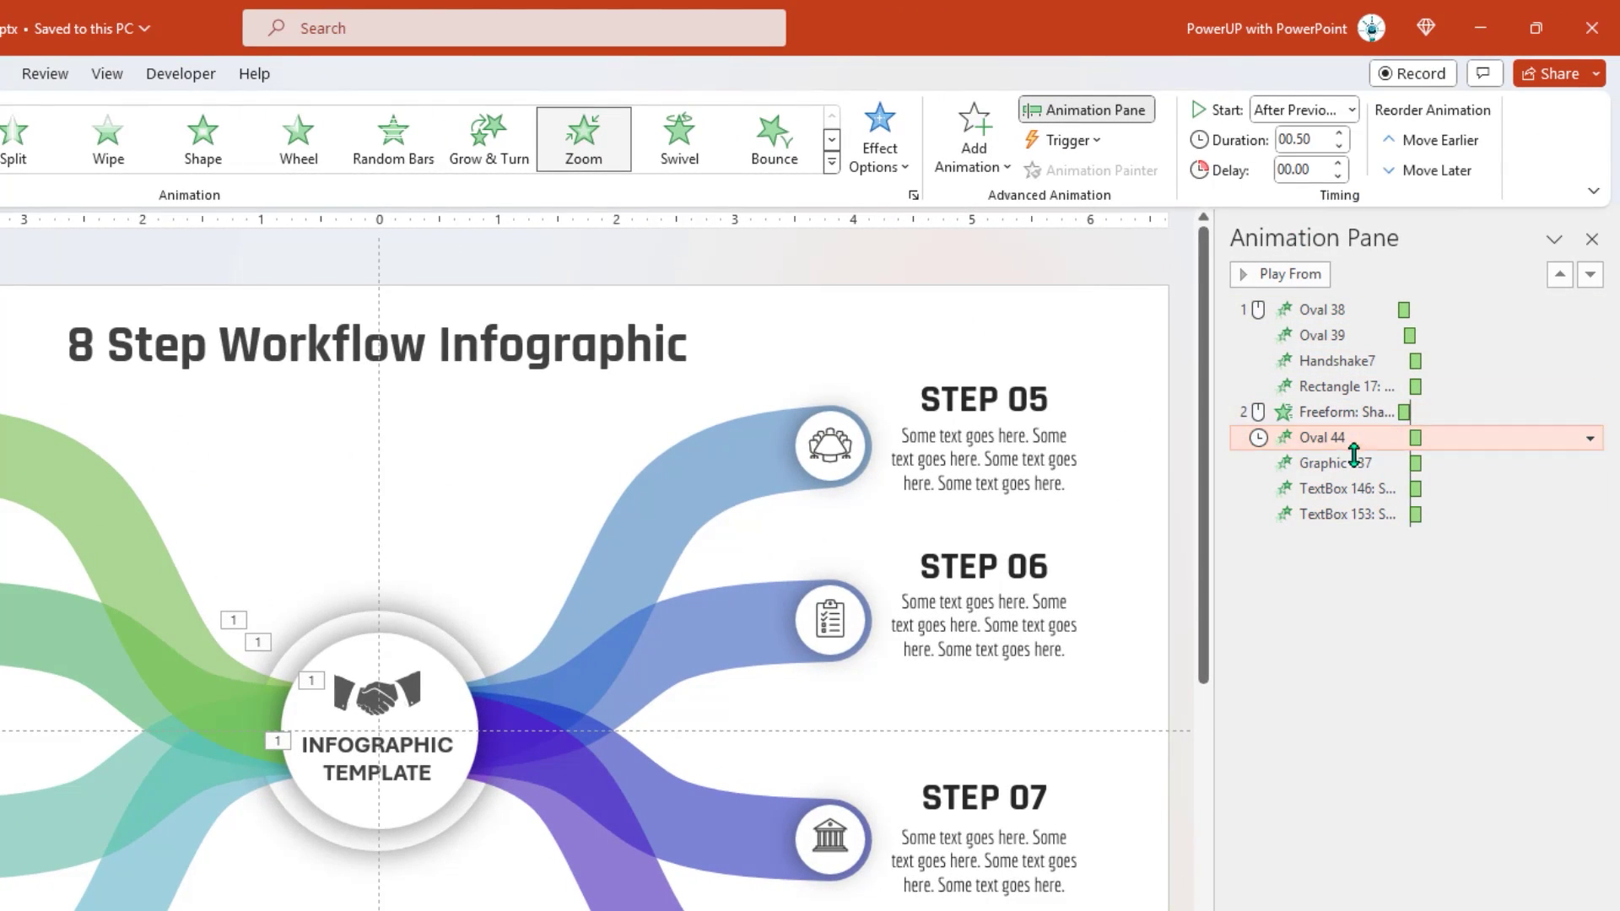
pyautogui.moveTo(1345, 464); pyautogui.dragTo(1341, 514)
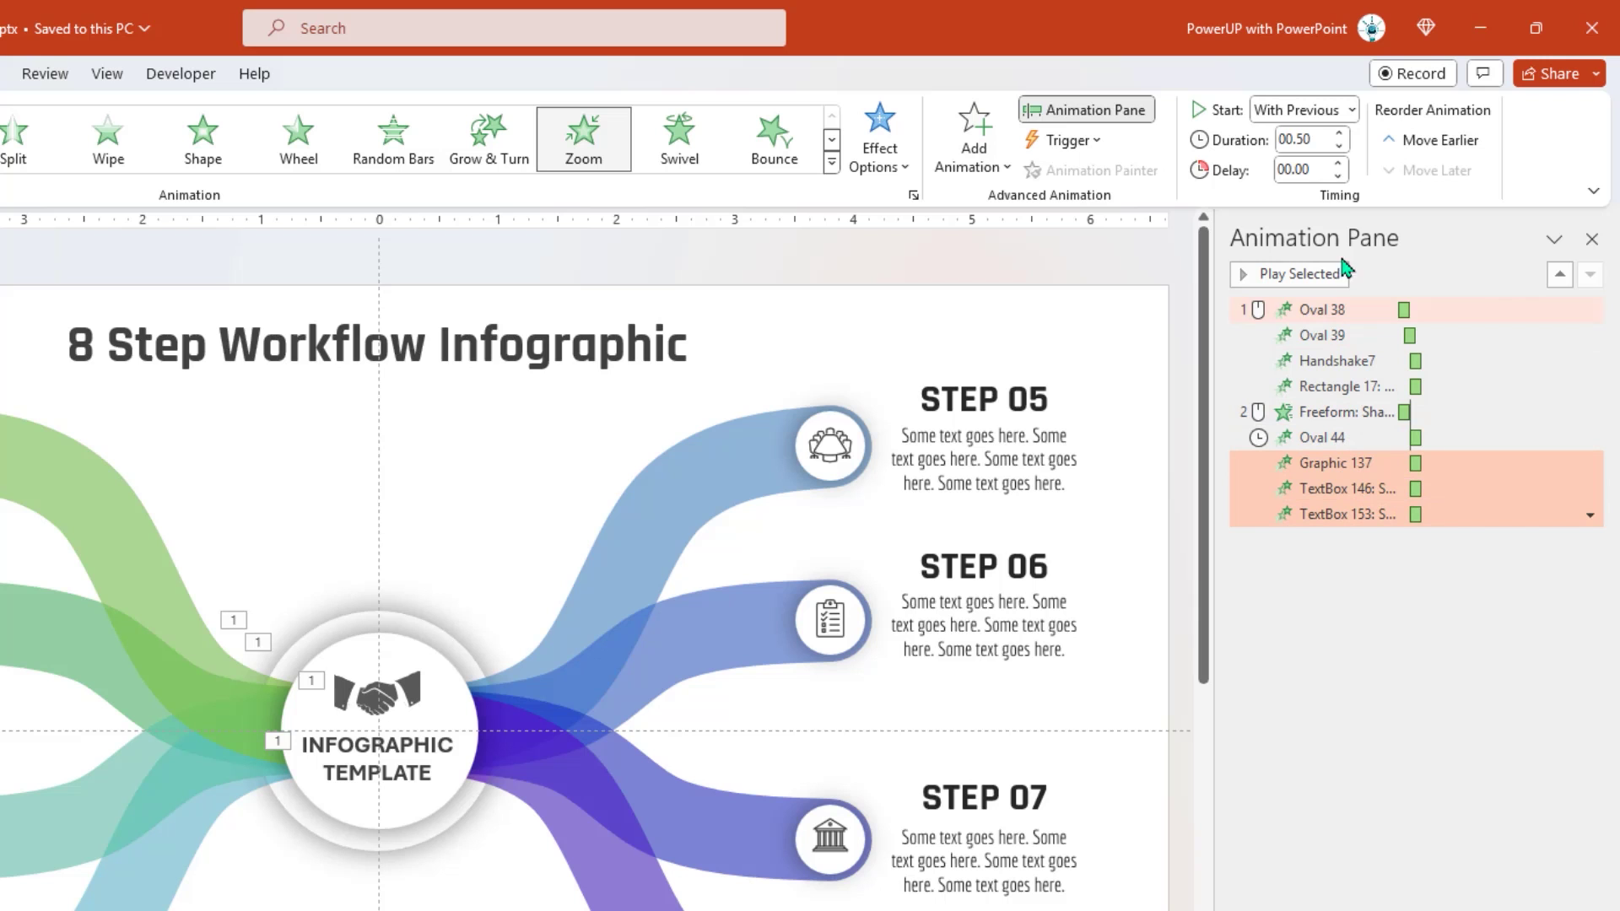
pyautogui.click(1337, 164)
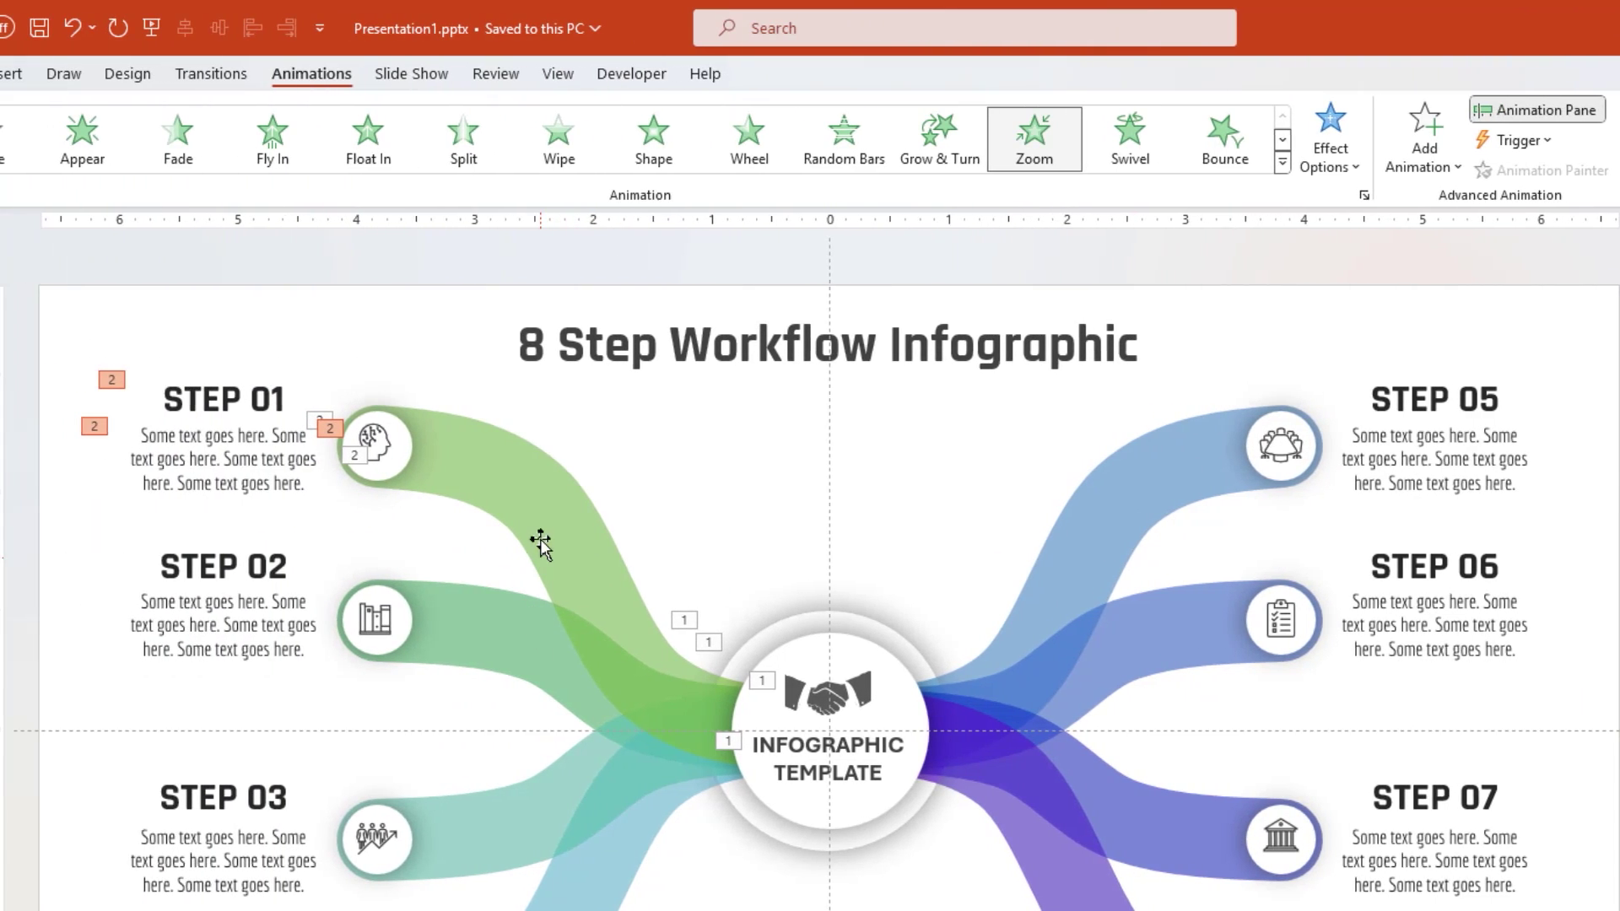
# - Copy the Step 01 curve's wipe onto the Step 02 curve with Animation Painter
pyautogui.click(359, 544)
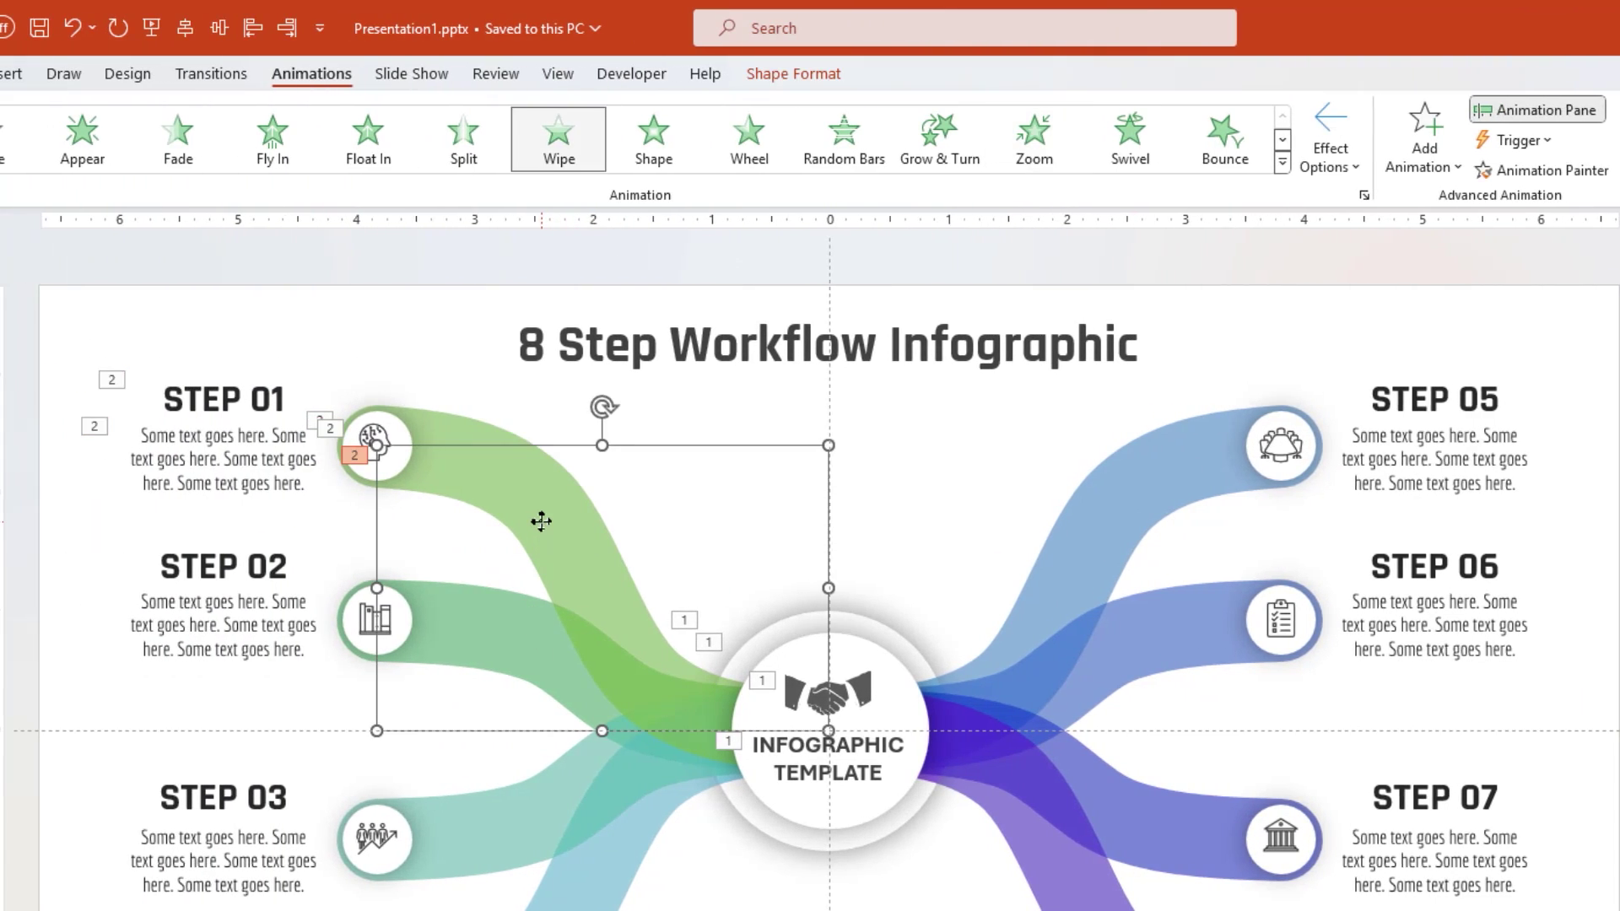
pyautogui.click(1483, 173)
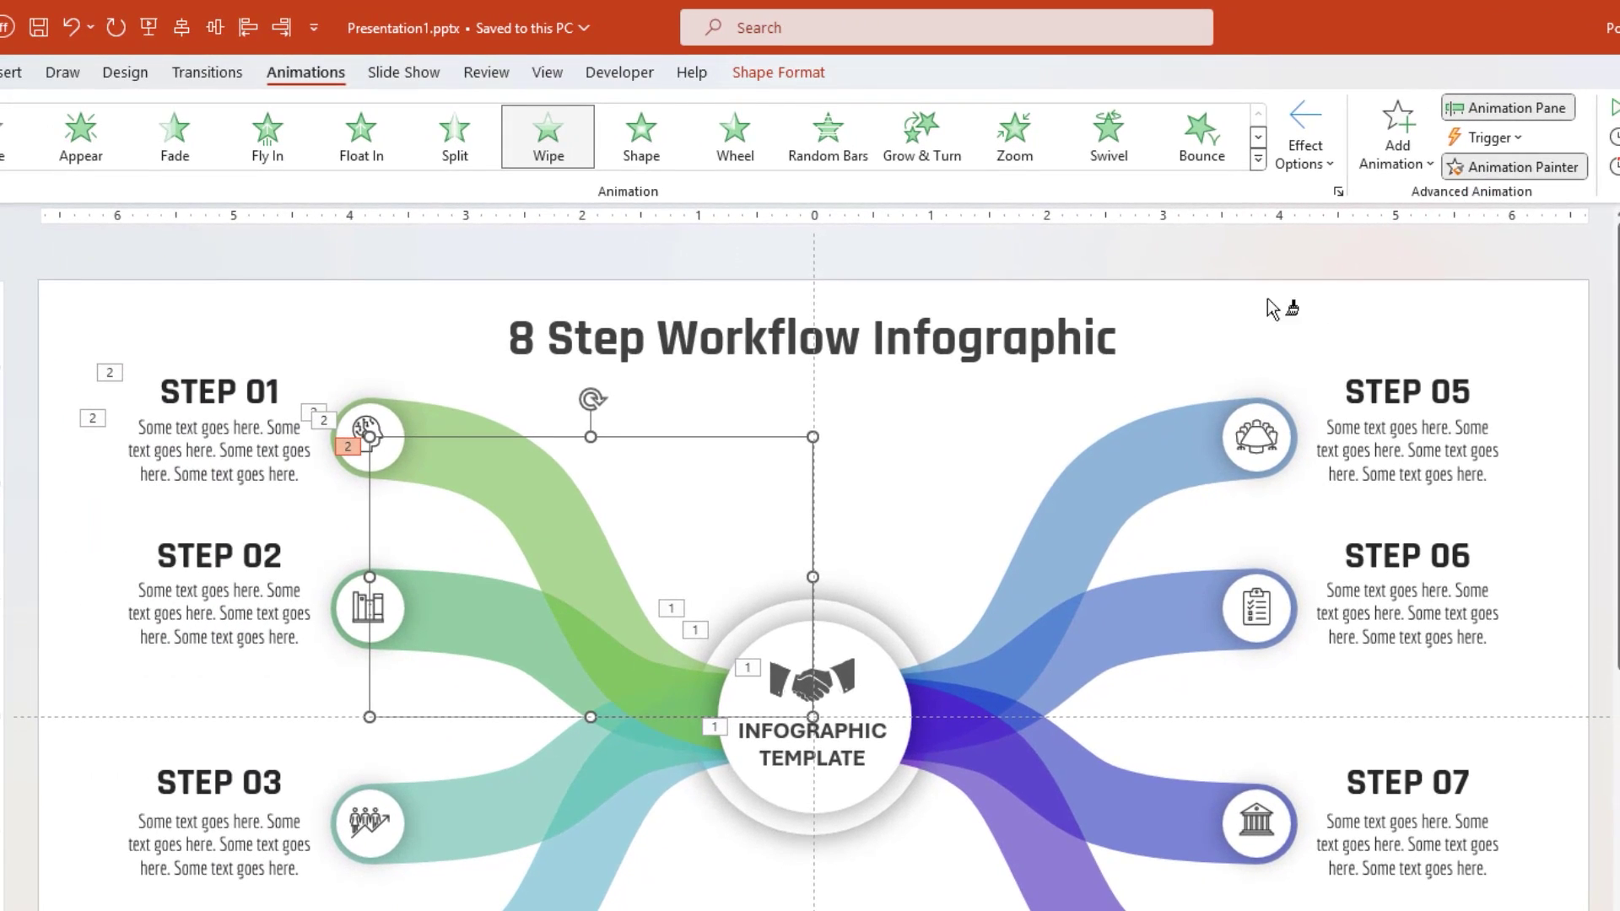
pyautogui.click(491, 616)
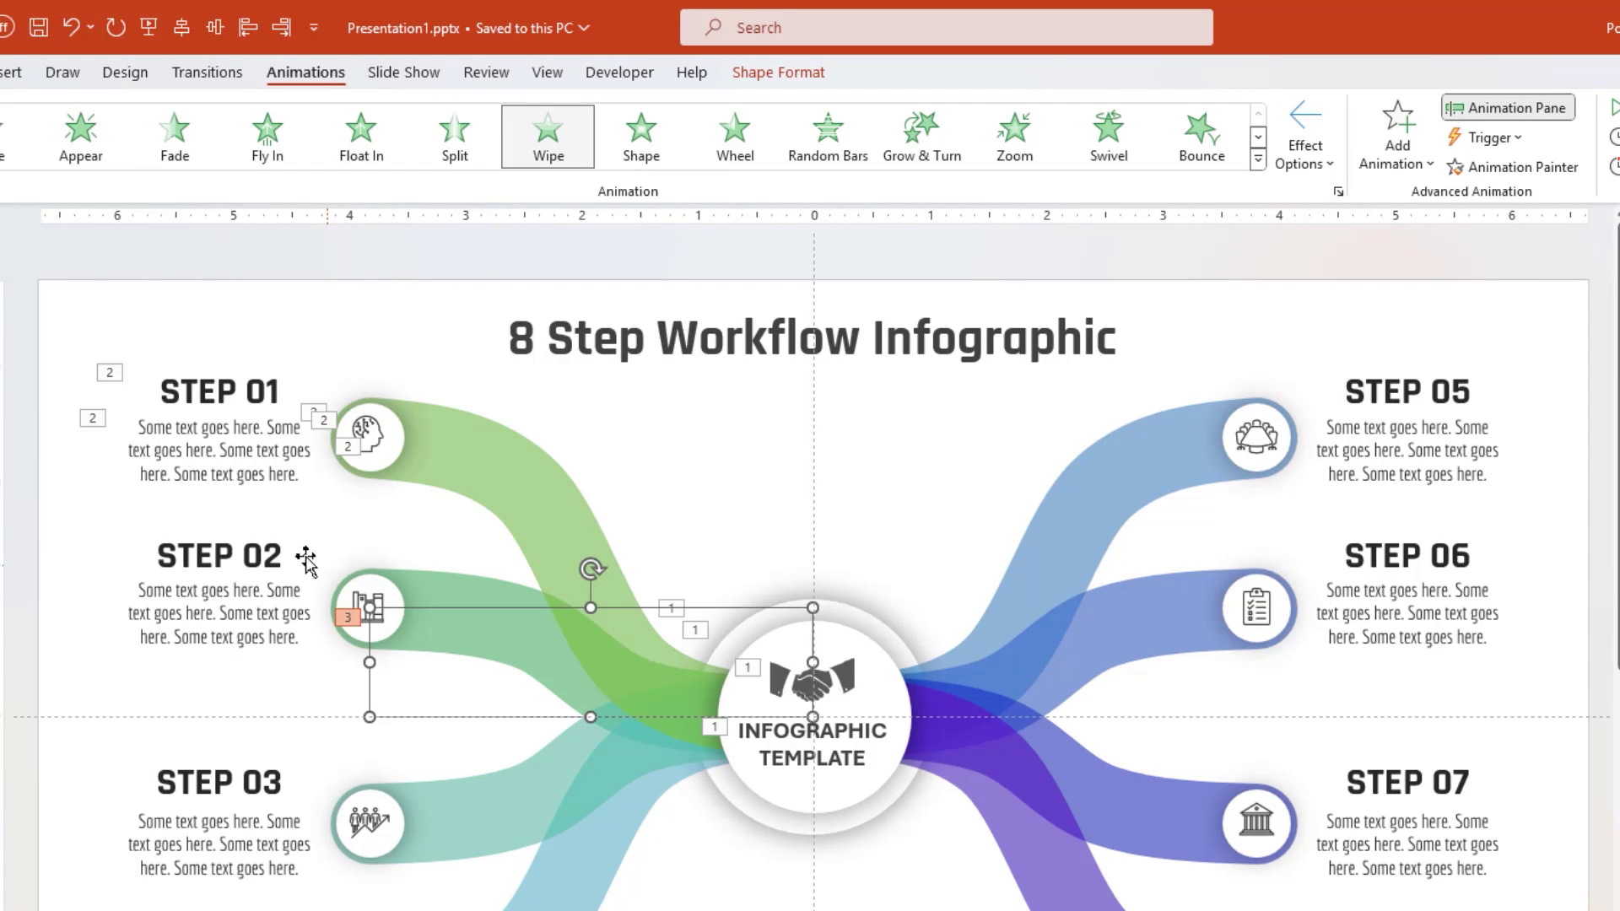
# - Apply a Zoom entrance to the Step 02 icon, title and body text
pyautogui.click(297, 524)
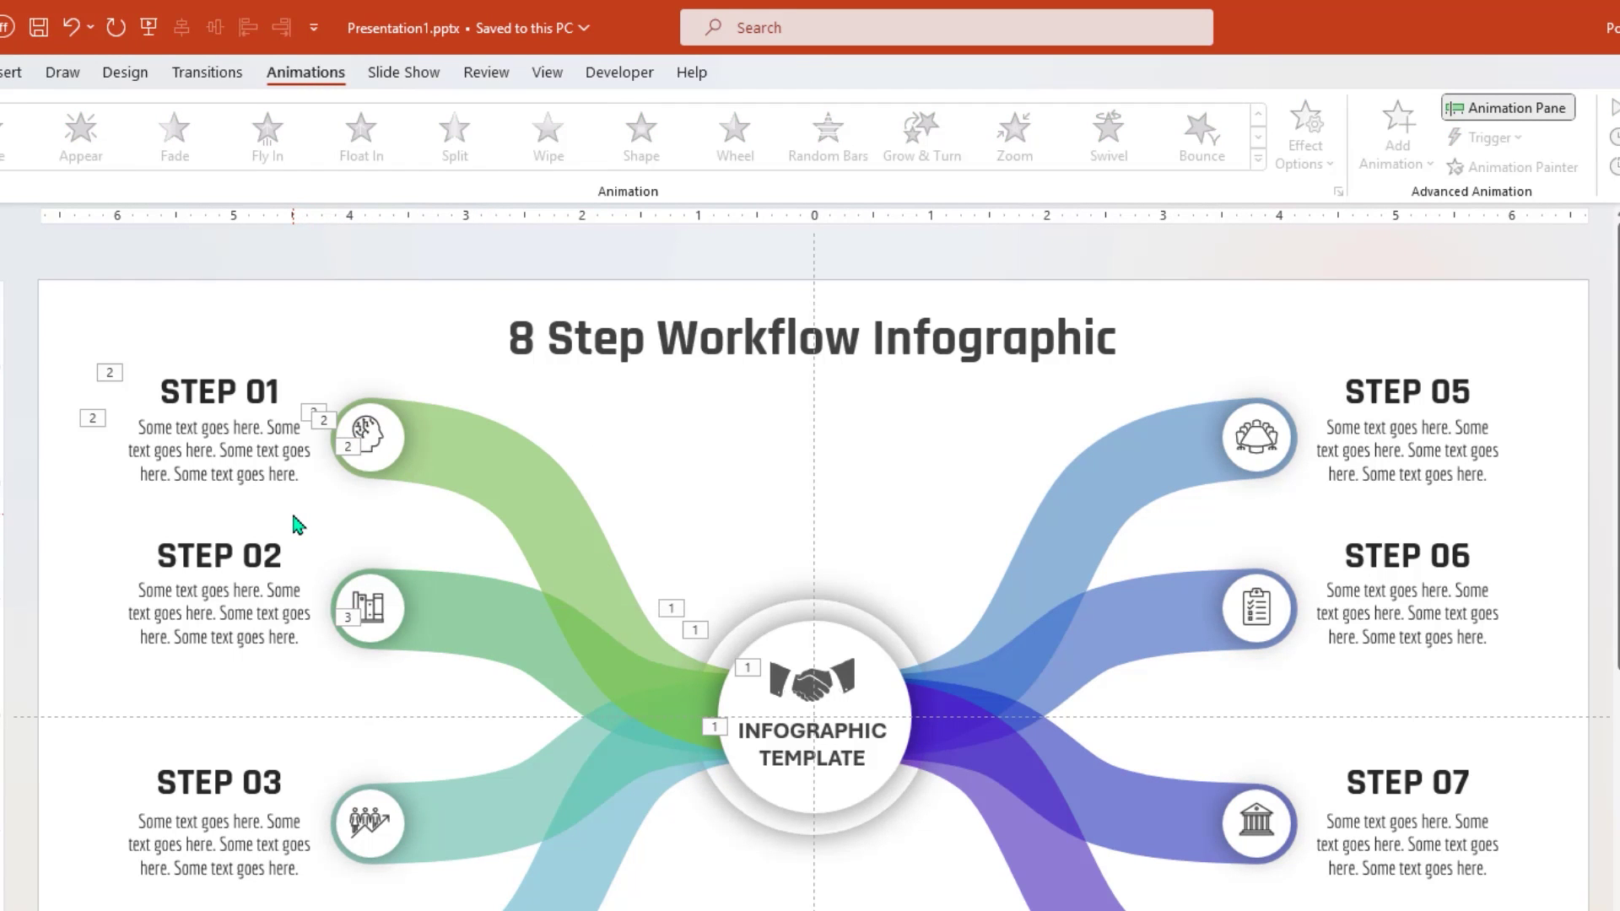
pyautogui.moveTo(297, 524); pyautogui.dragTo(439, 697)
pyautogui.keyDown('shift'); pyautogui.click(238, 569); pyautogui.keyUp('shift')
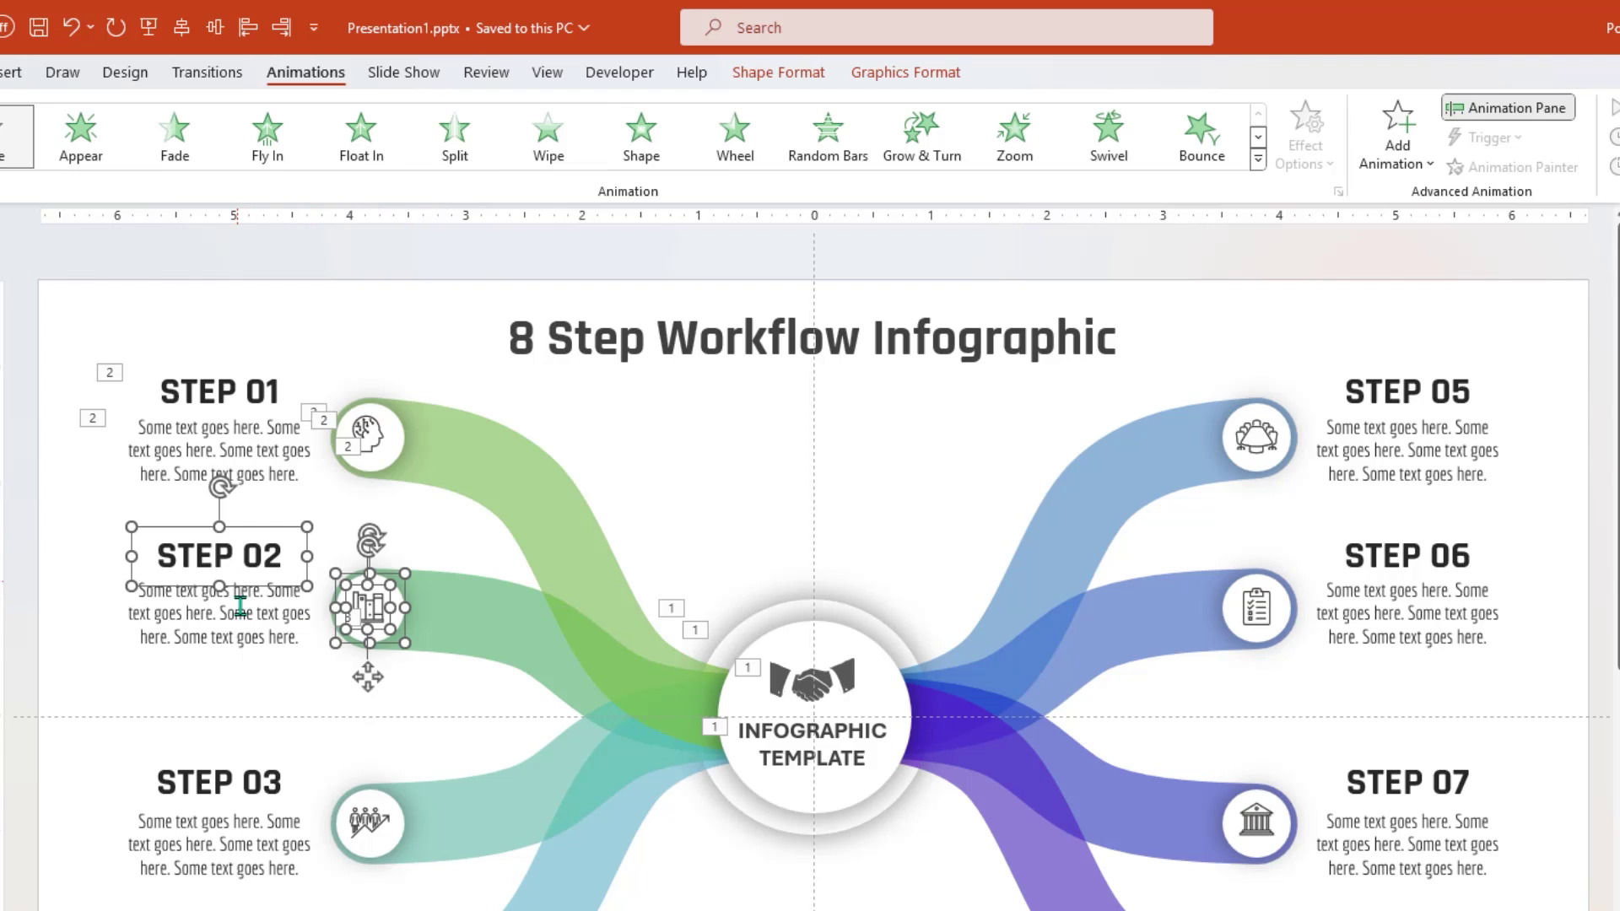
pyautogui.keyDown('shift'); pyautogui.click(240, 615); pyautogui.keyUp('shift')
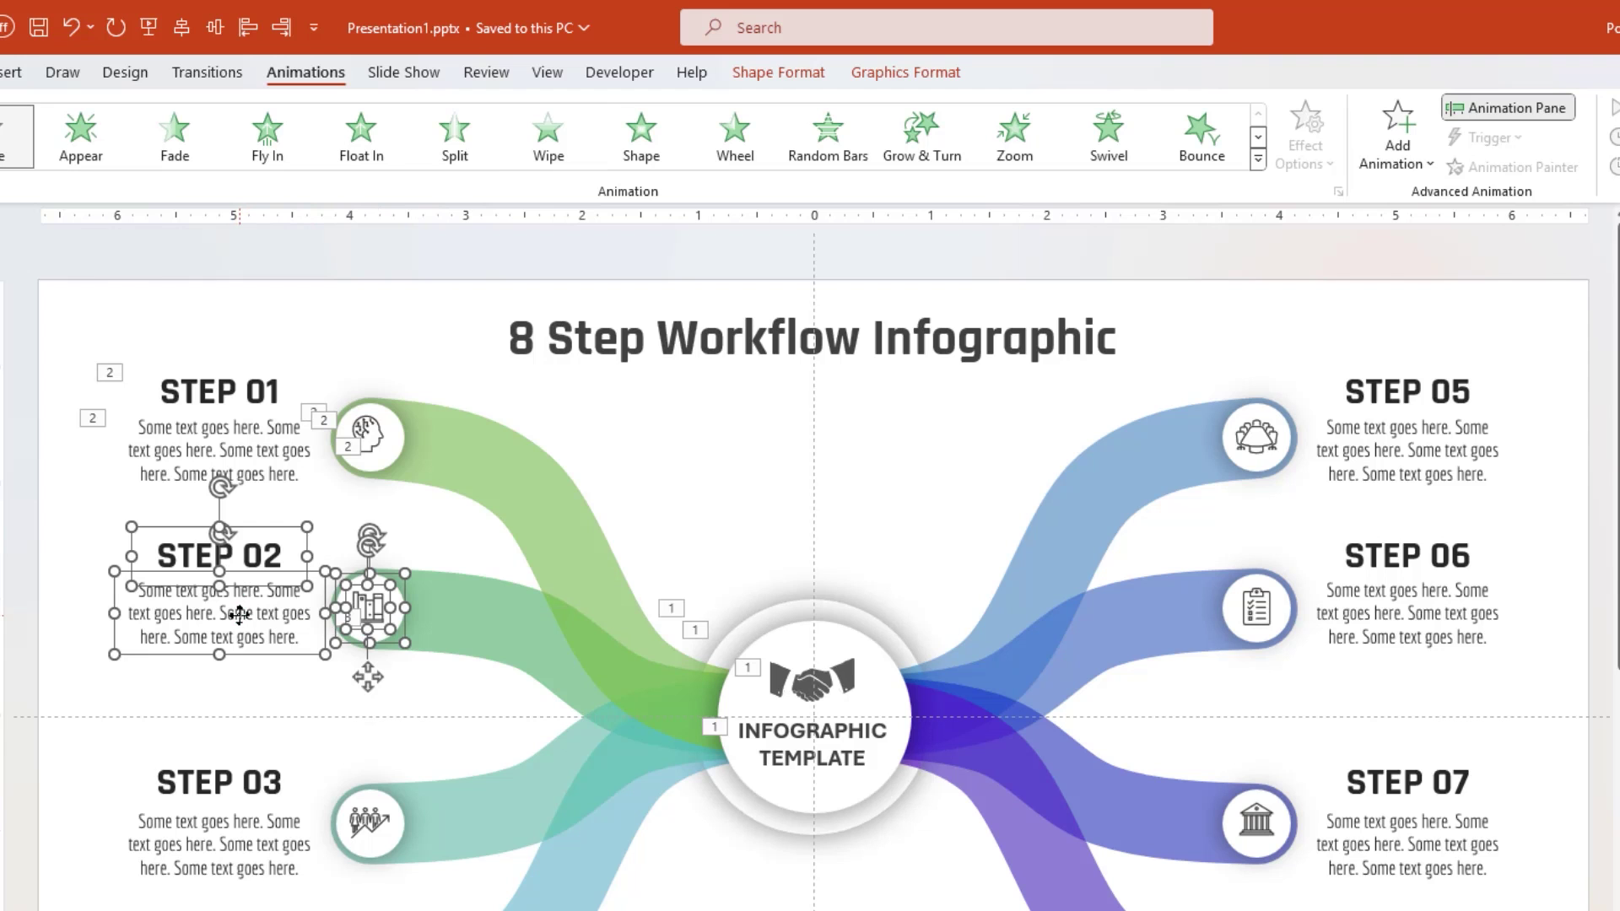
pyautogui.click(1012, 148)
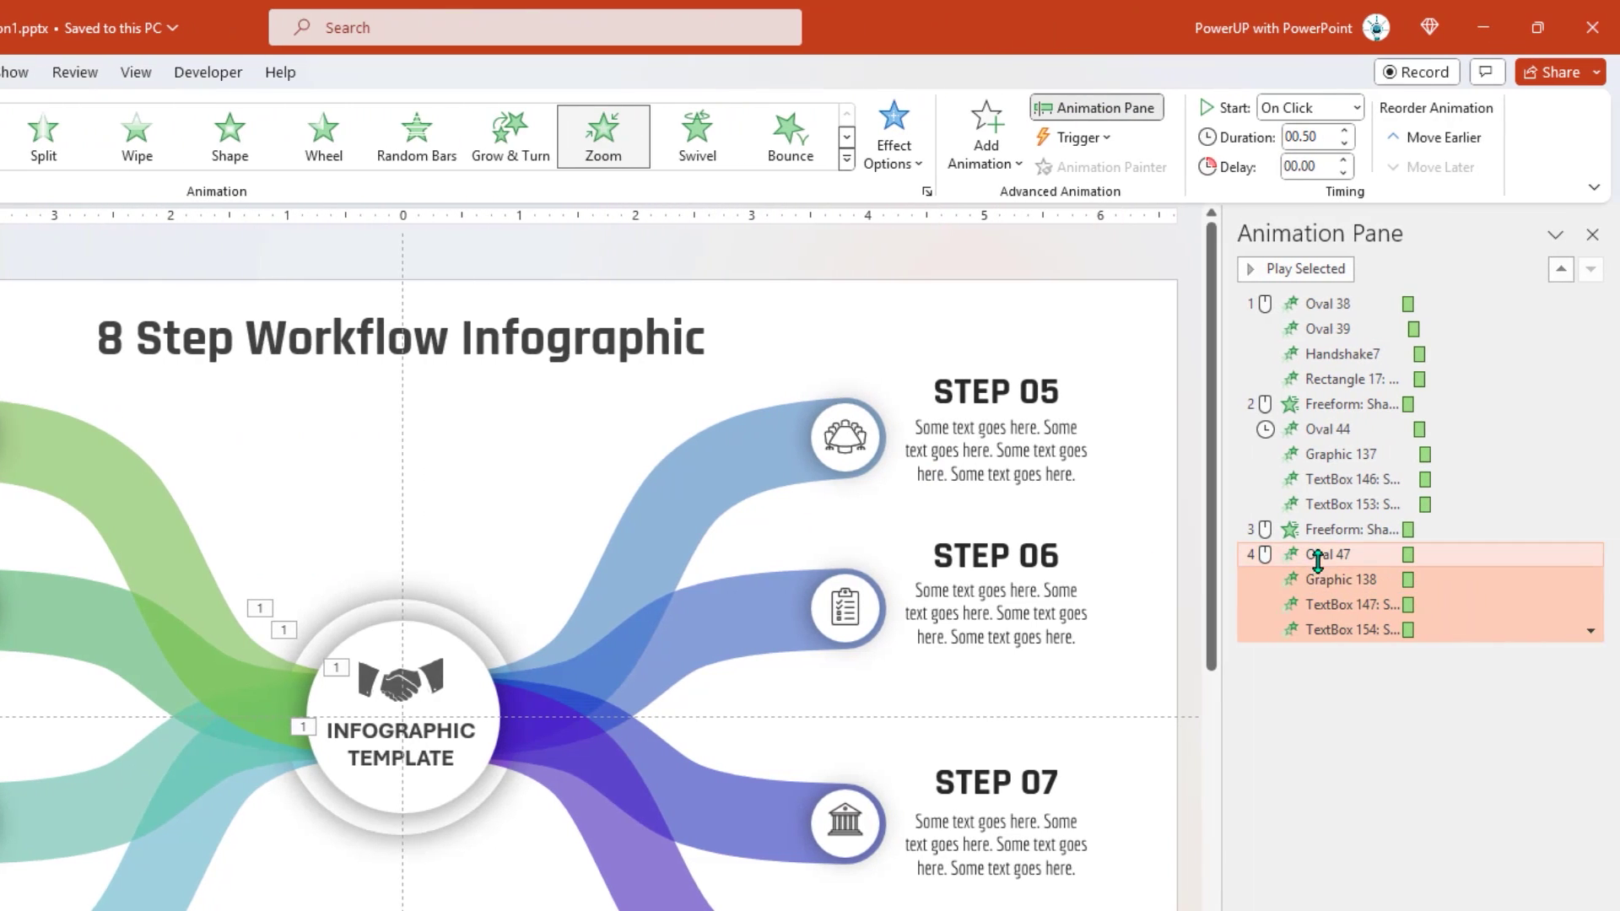
# - Set Oval 47 to start After Previous and select the Graphic 138 and text animations
pyautogui.click(1325, 555)
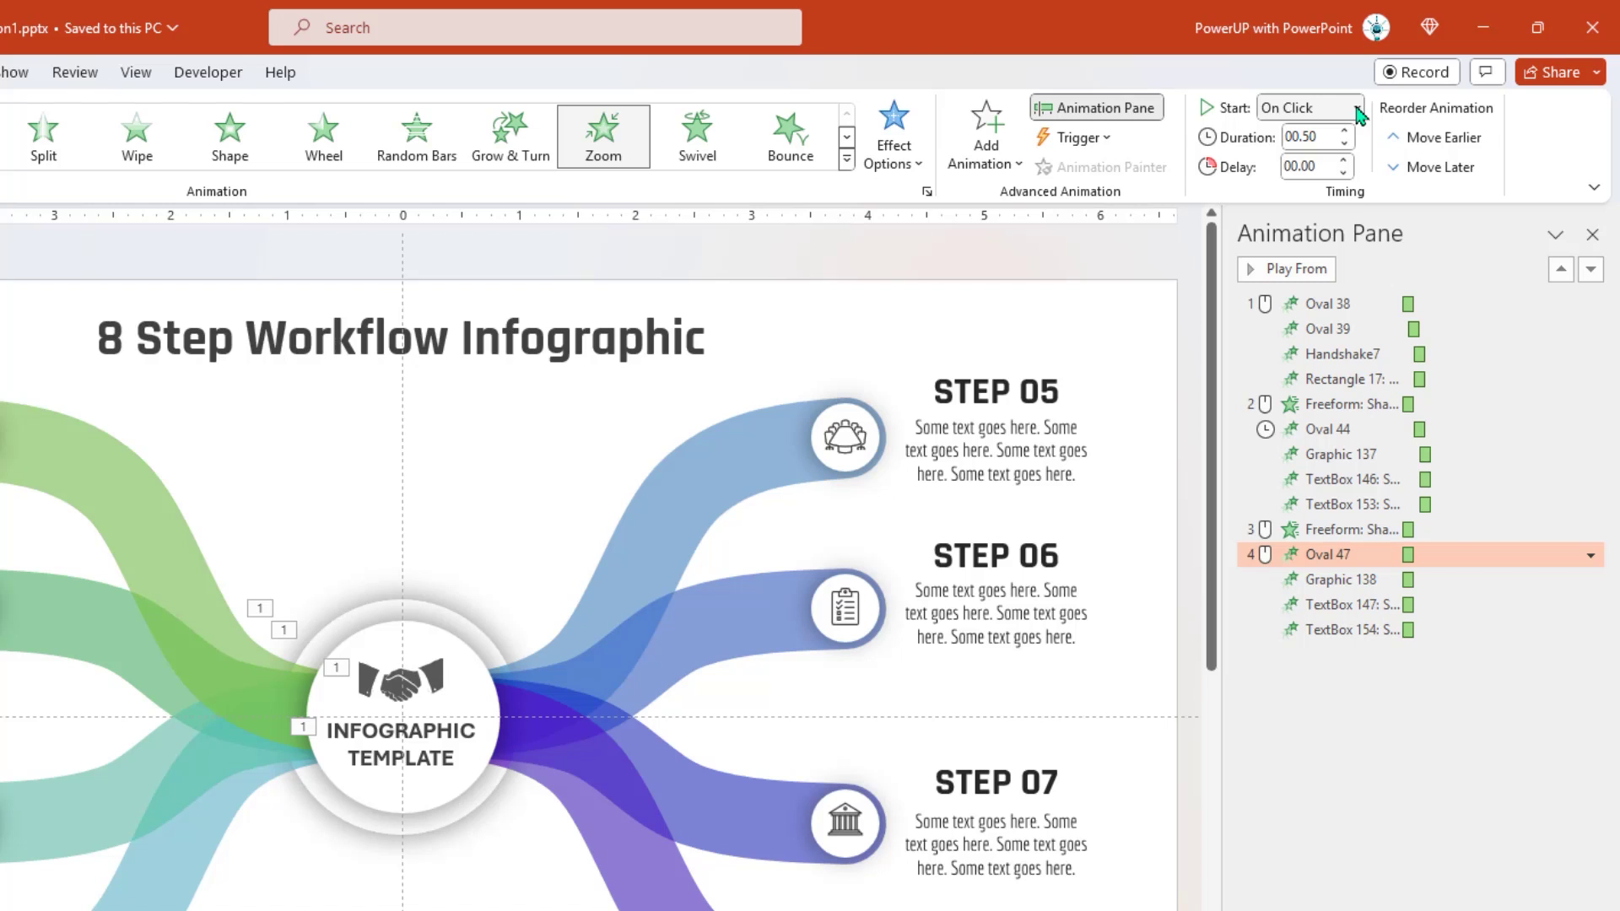
pyautogui.click(1360, 114)
pyautogui.click(1323, 186)
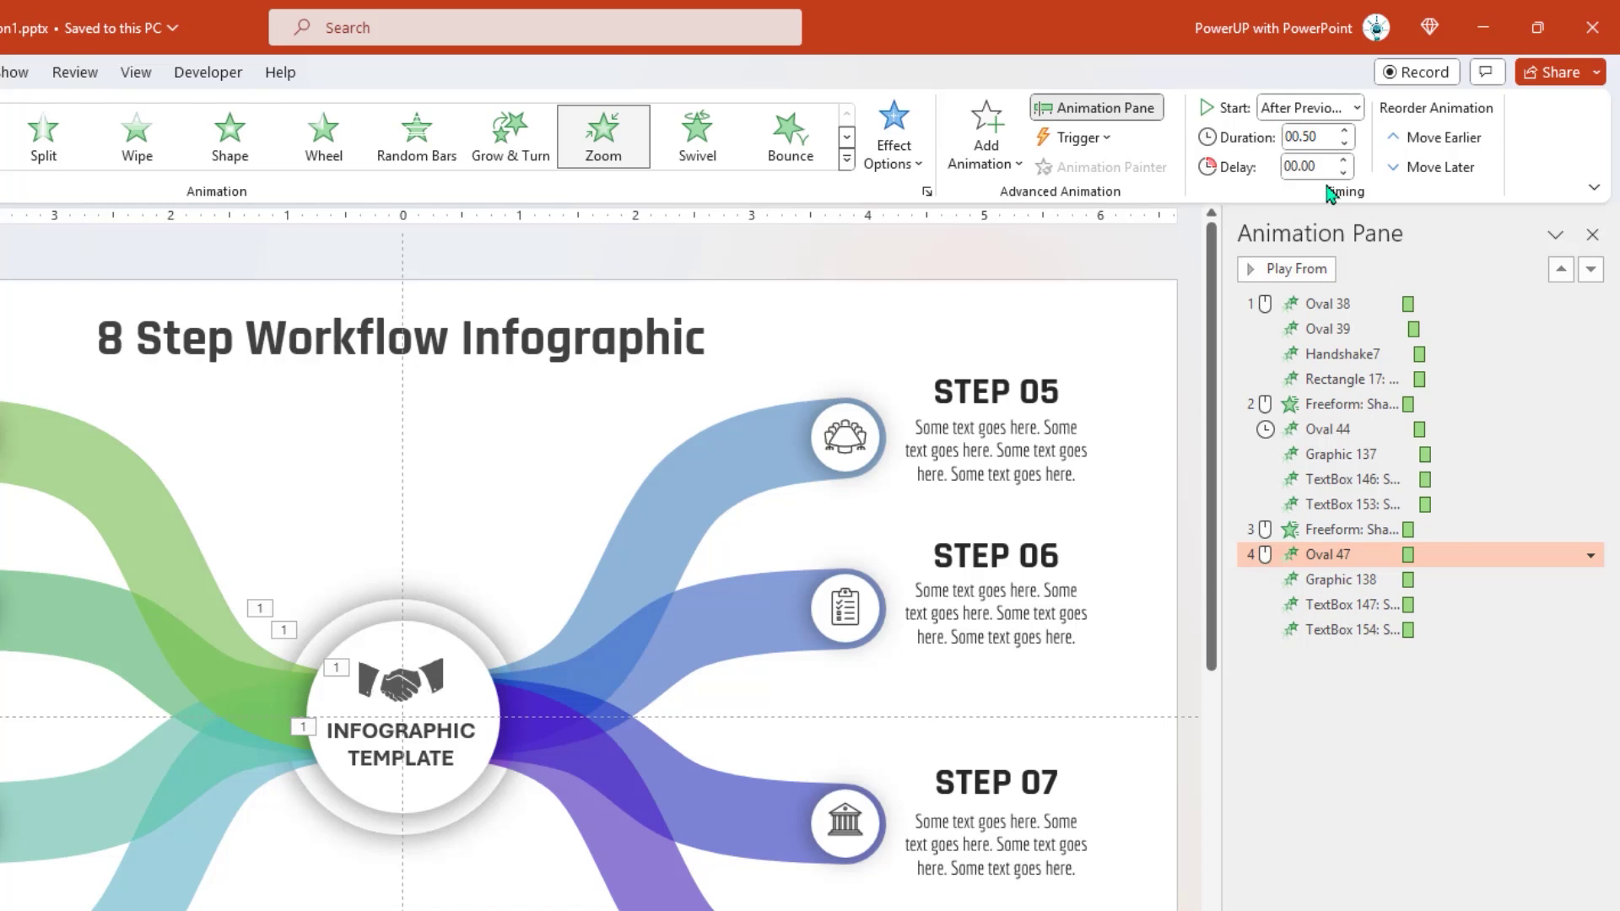
pyautogui.click(1353, 582)
pyautogui.keyDown('shift'); pyautogui.click(1327, 630); pyautogui.keyUp('shift')
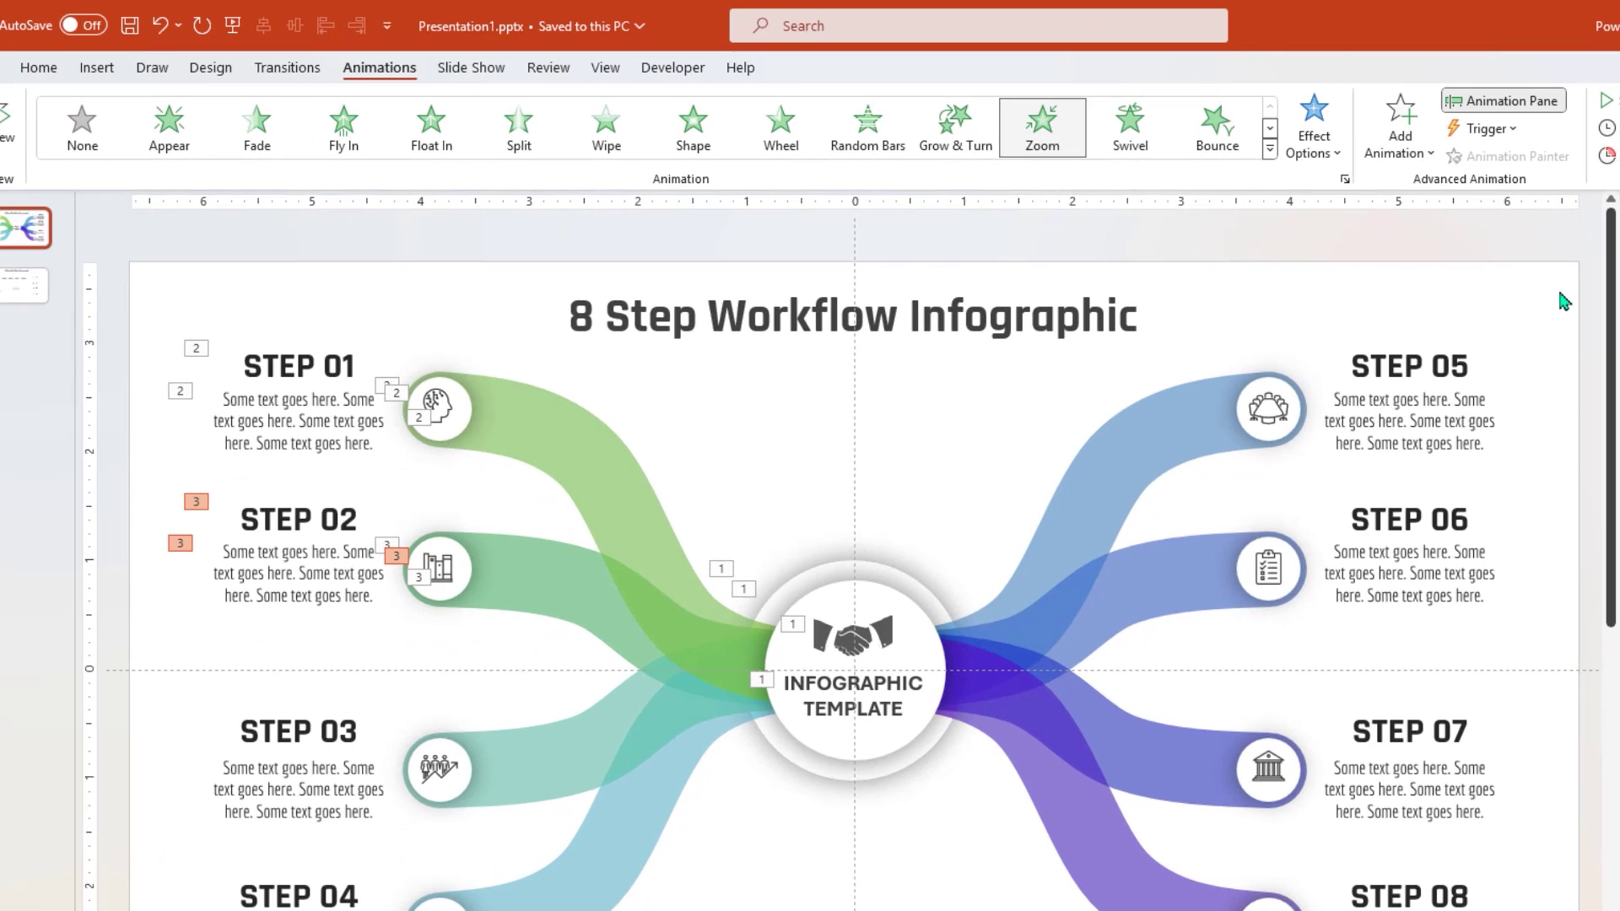
# - Copy the Step 02 curve's wipe onto the Step 03 curve with Animation Painter
pyautogui.click(554, 578)
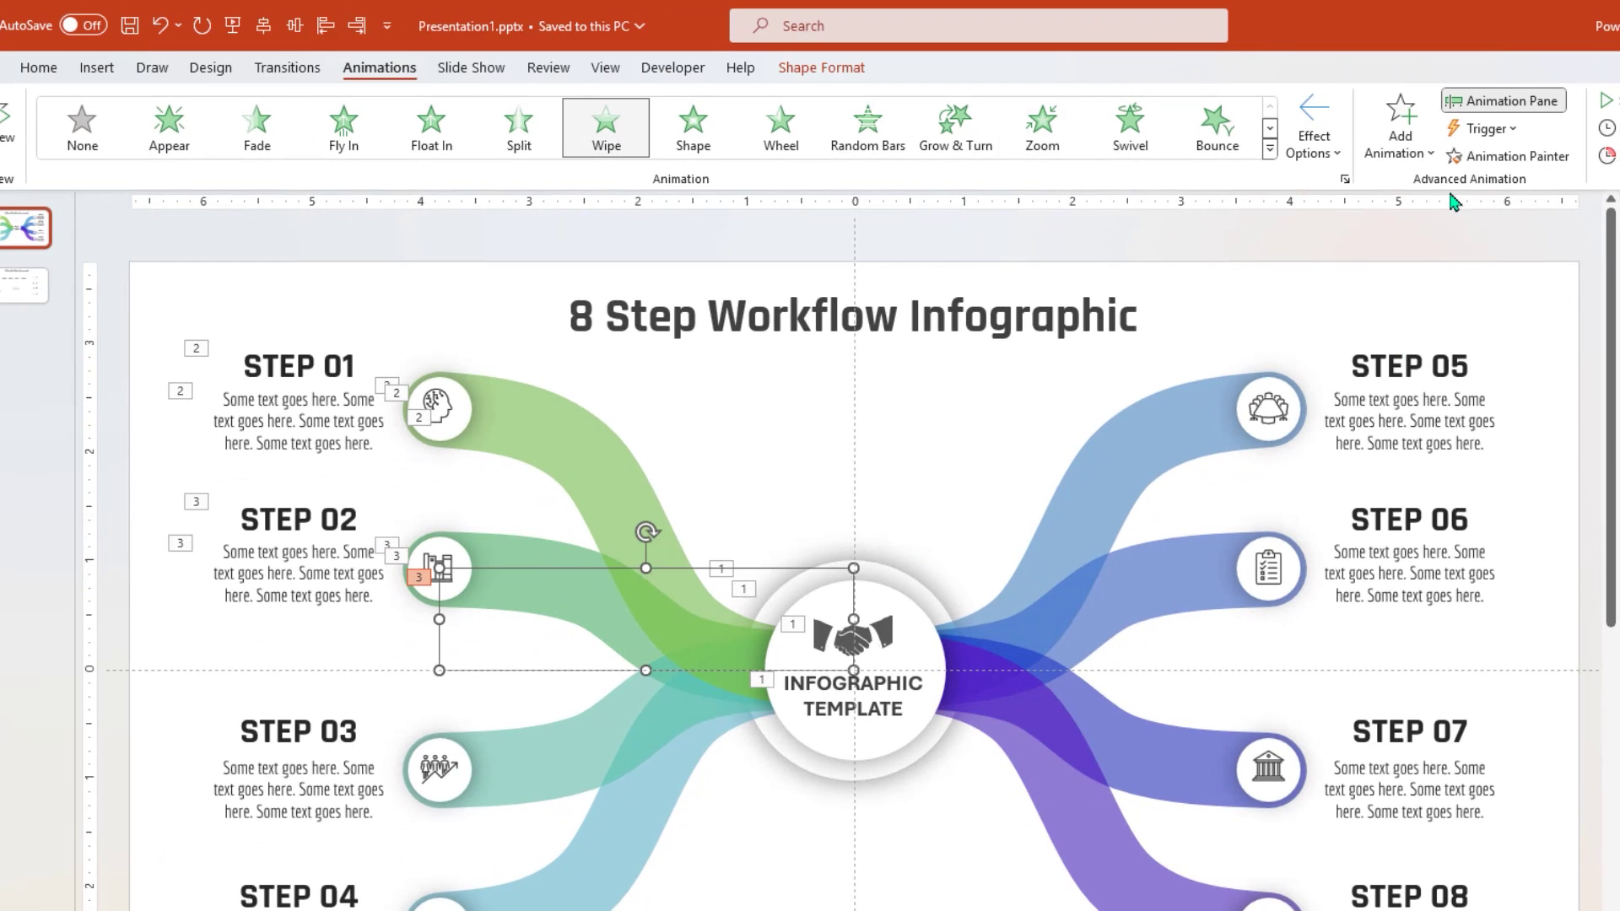
pyautogui.click(1508, 156)
pyautogui.click(548, 746)
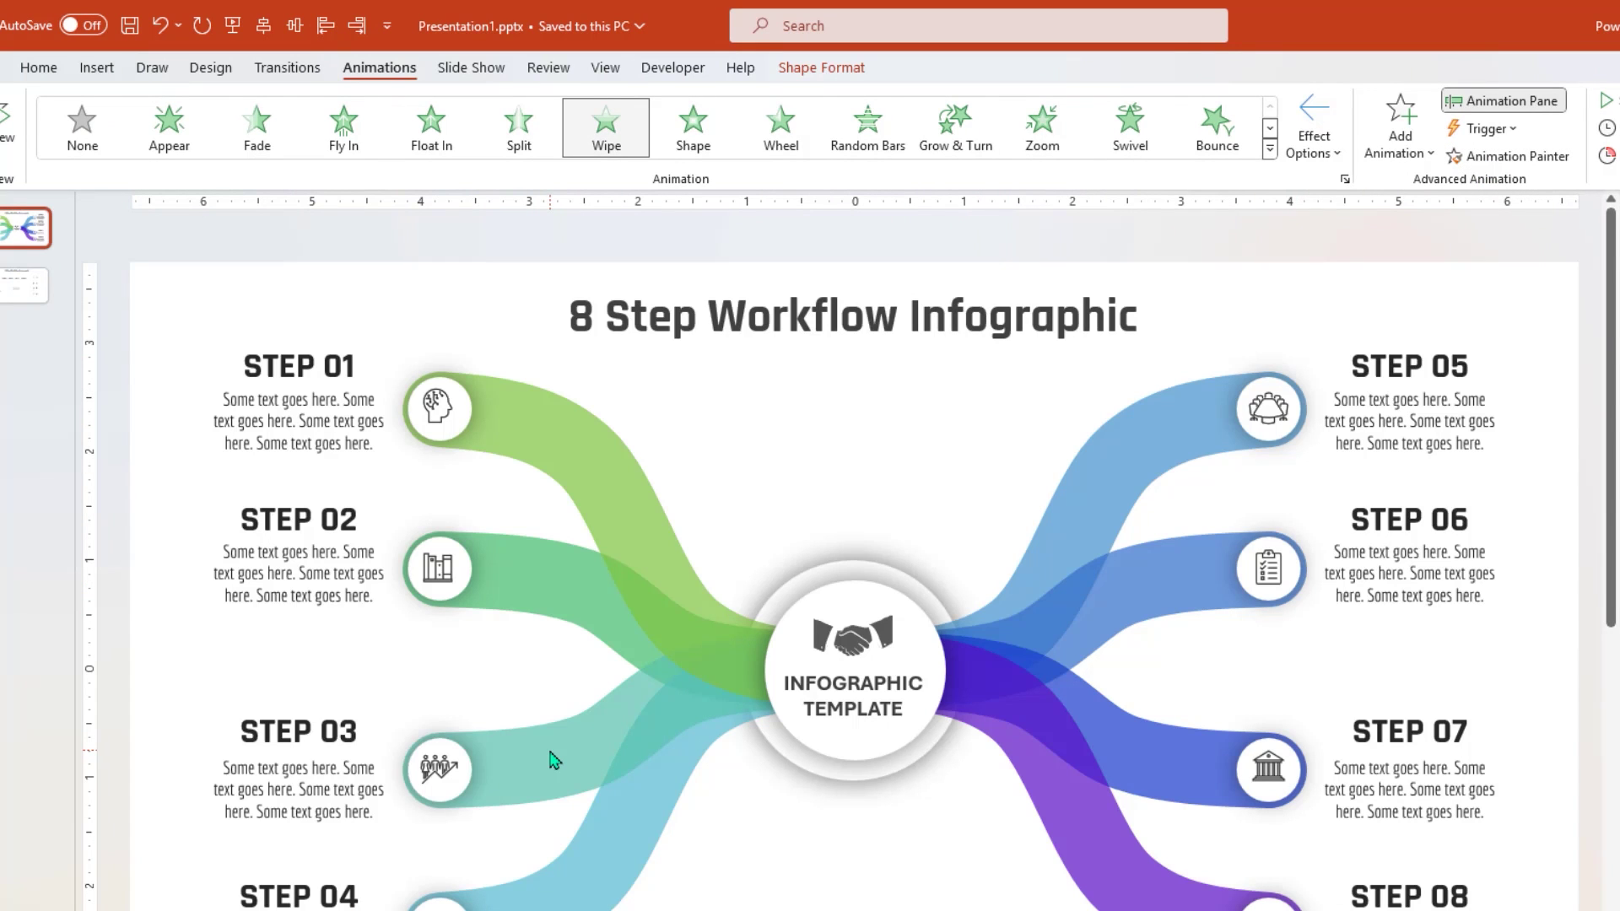
# - Apply a Zoom entrance to the Step 03 icon, title and body text
pyautogui.click(368, 681)
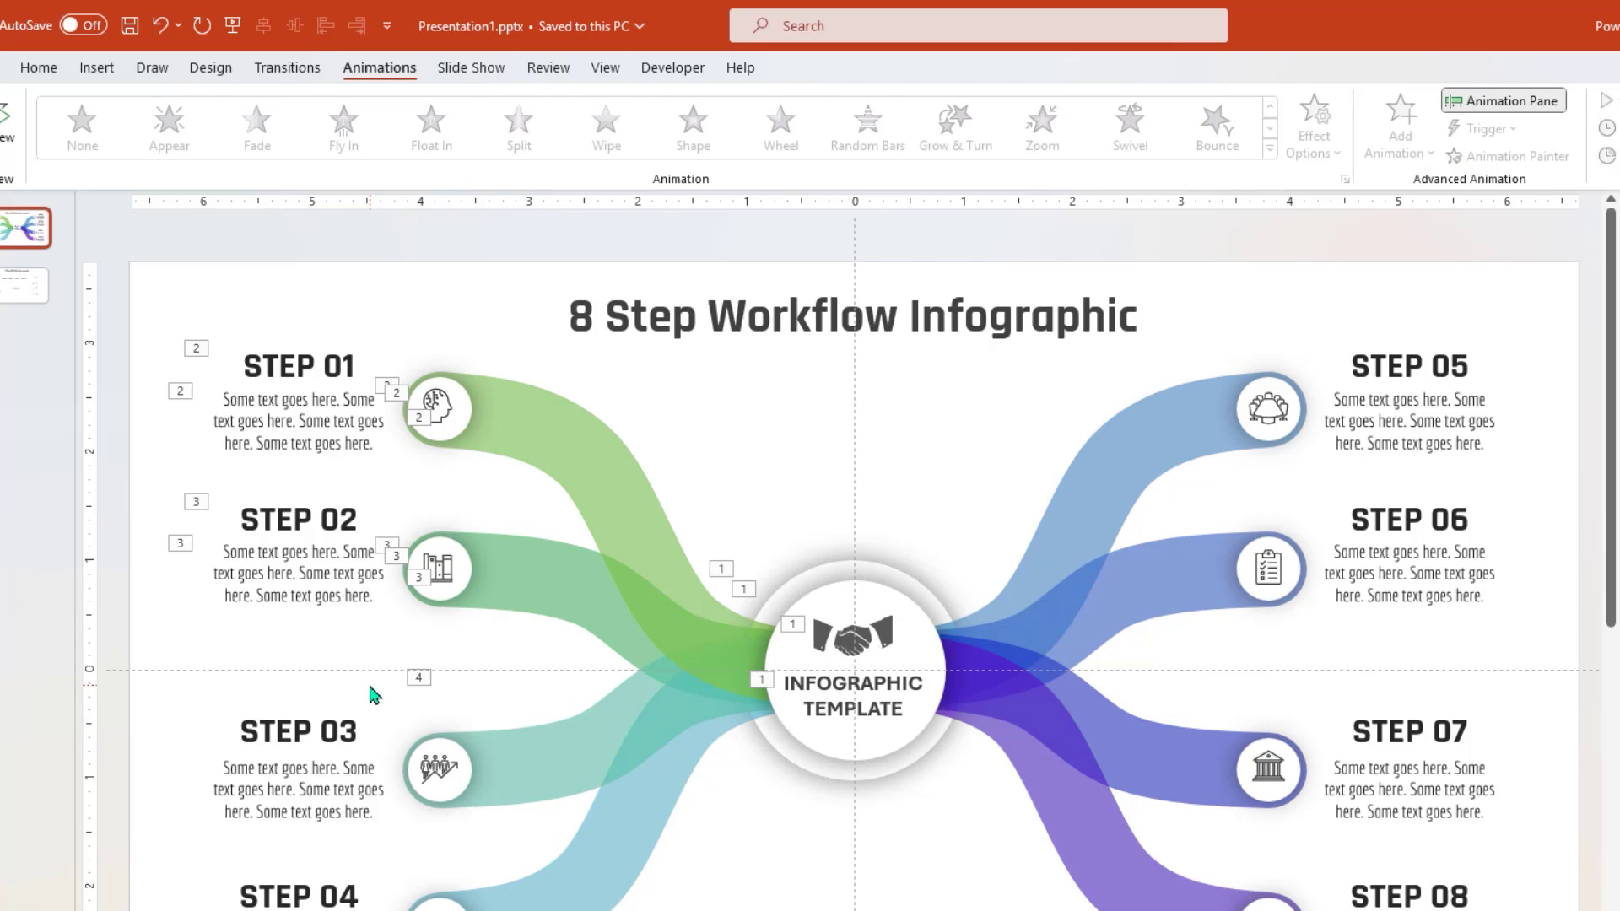
pyautogui.moveTo(369, 681); pyautogui.dragTo(485, 835)
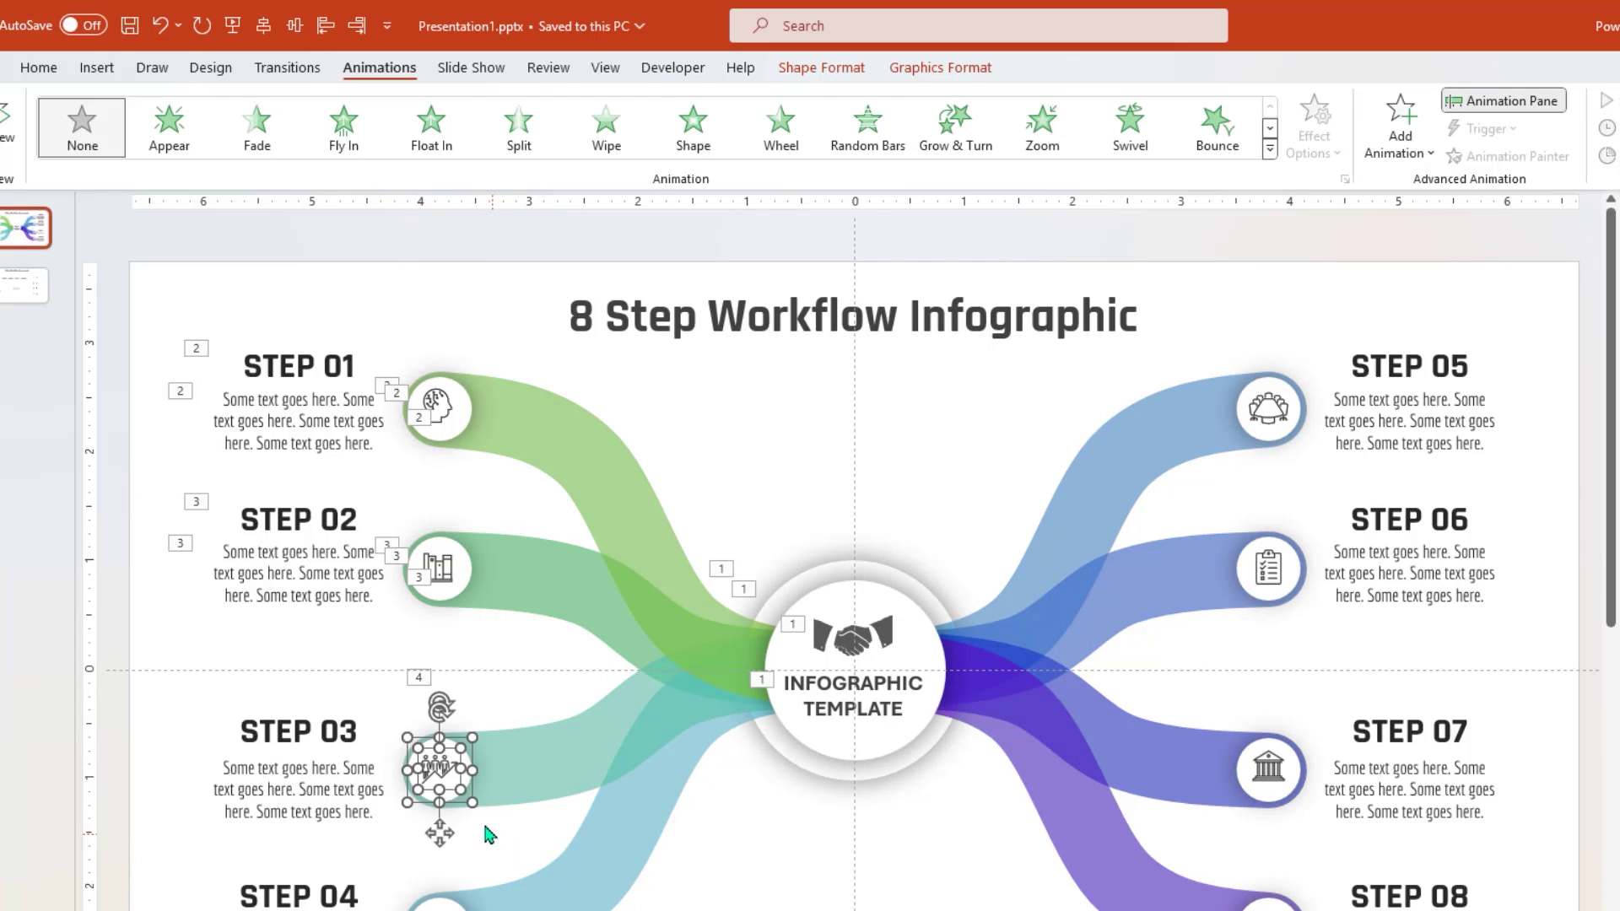
pyautogui.keyDown('shift'); pyautogui.click(321, 735); pyautogui.keyUp('shift')
pyautogui.keyDown('shift'); pyautogui.click(320, 784); pyautogui.keyUp('shift')
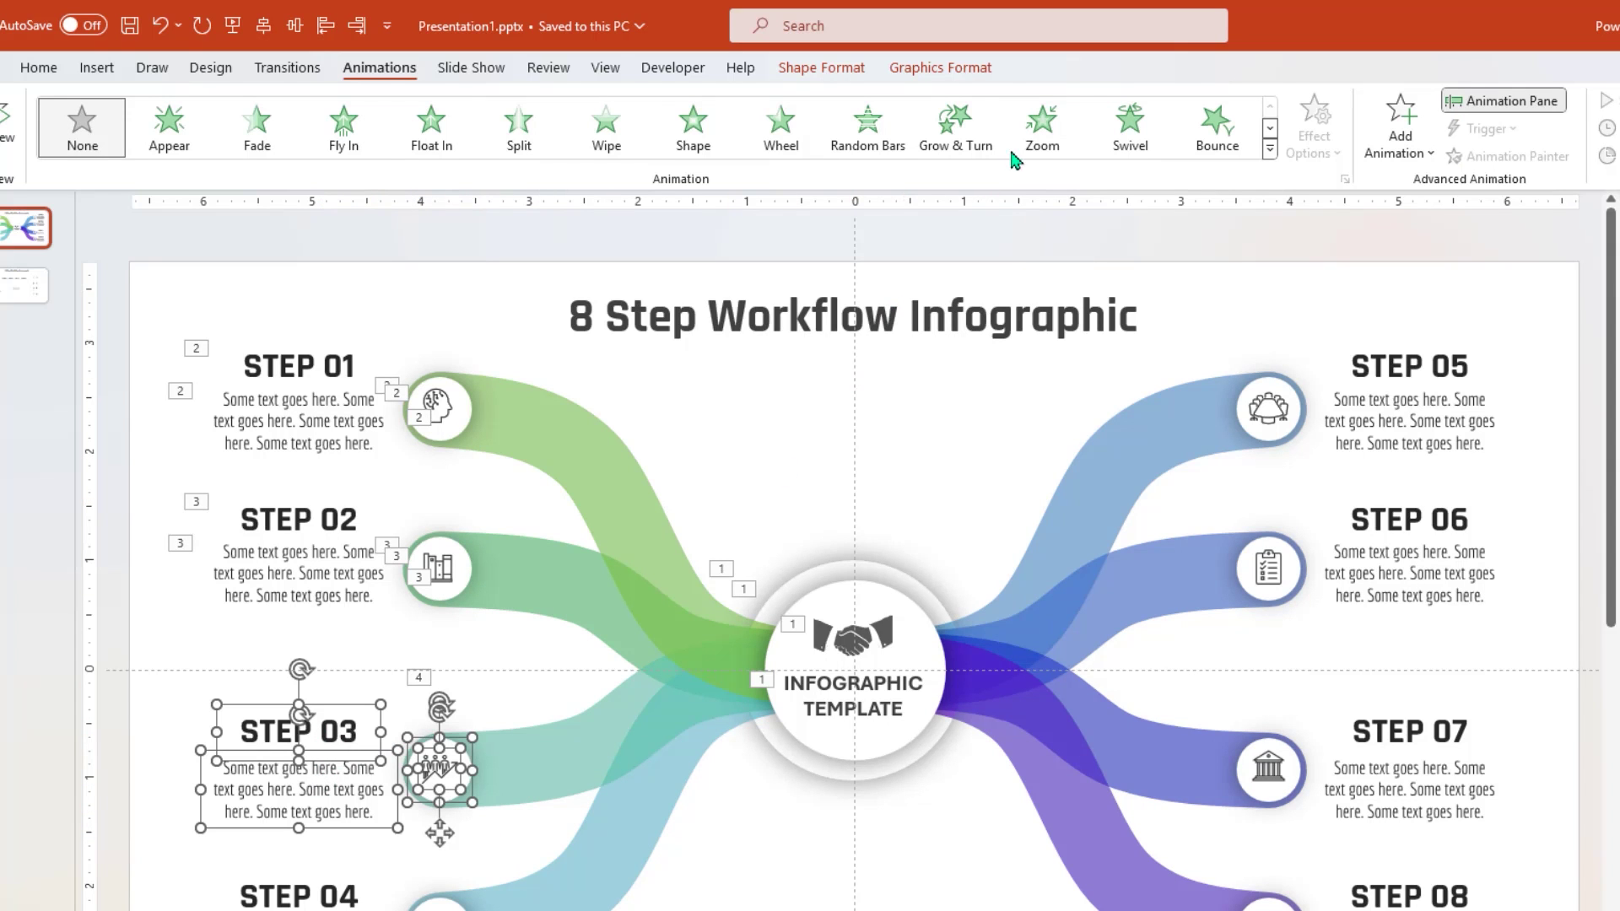
pyautogui.click(1040, 137)
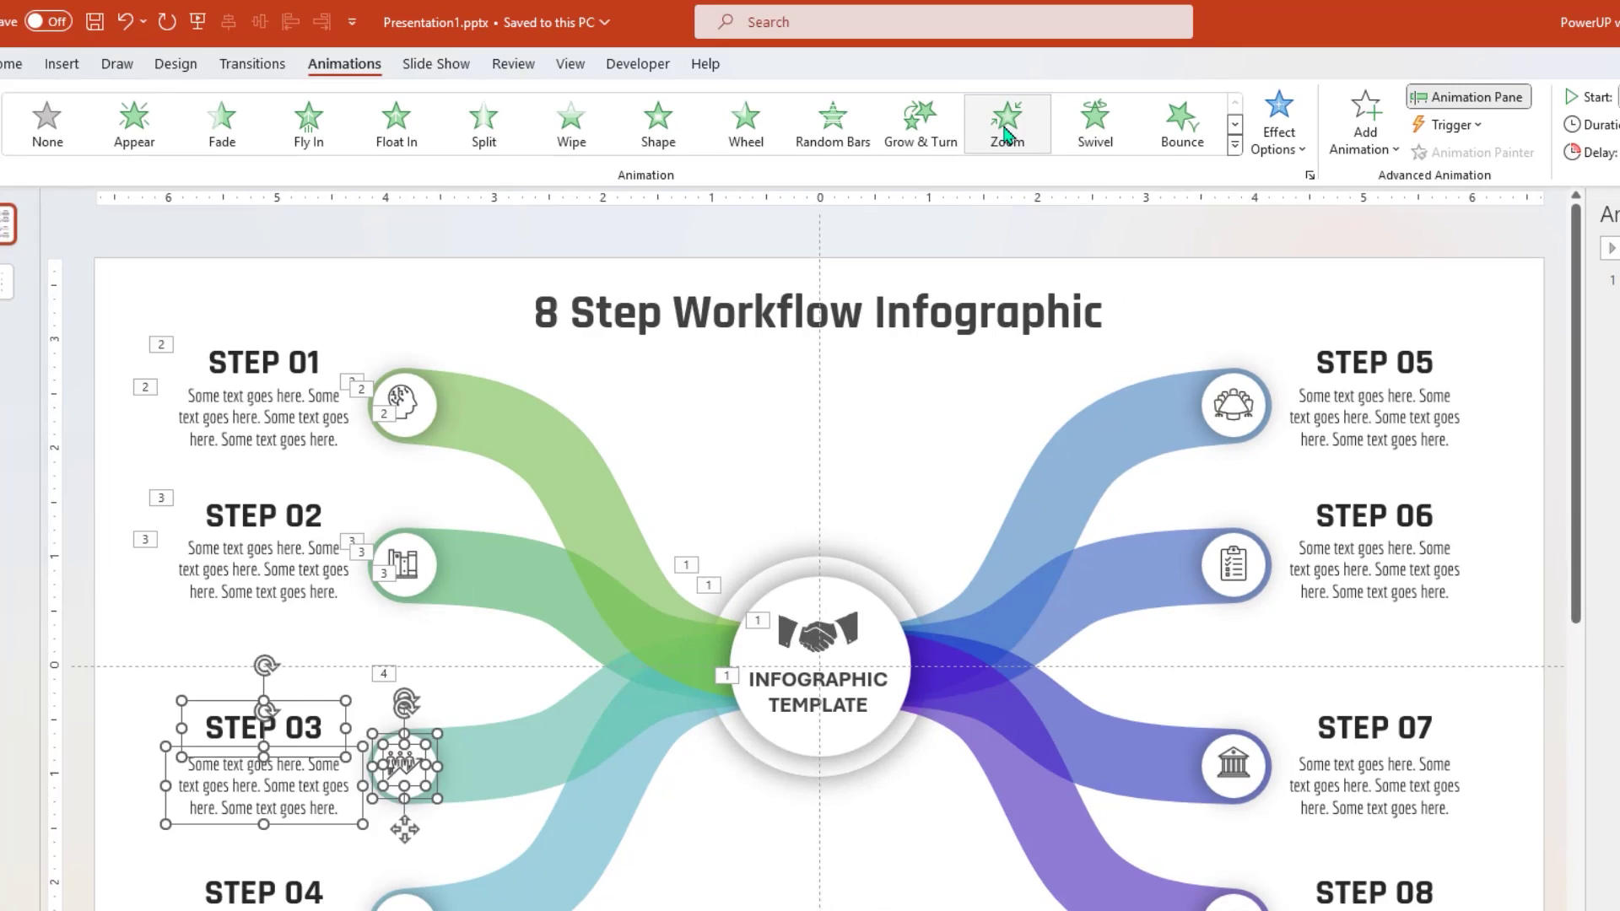
# - Set Oval 46 to start After Previous and select the STEP 03 graphic and text animations
pyautogui.click(1619, 632)
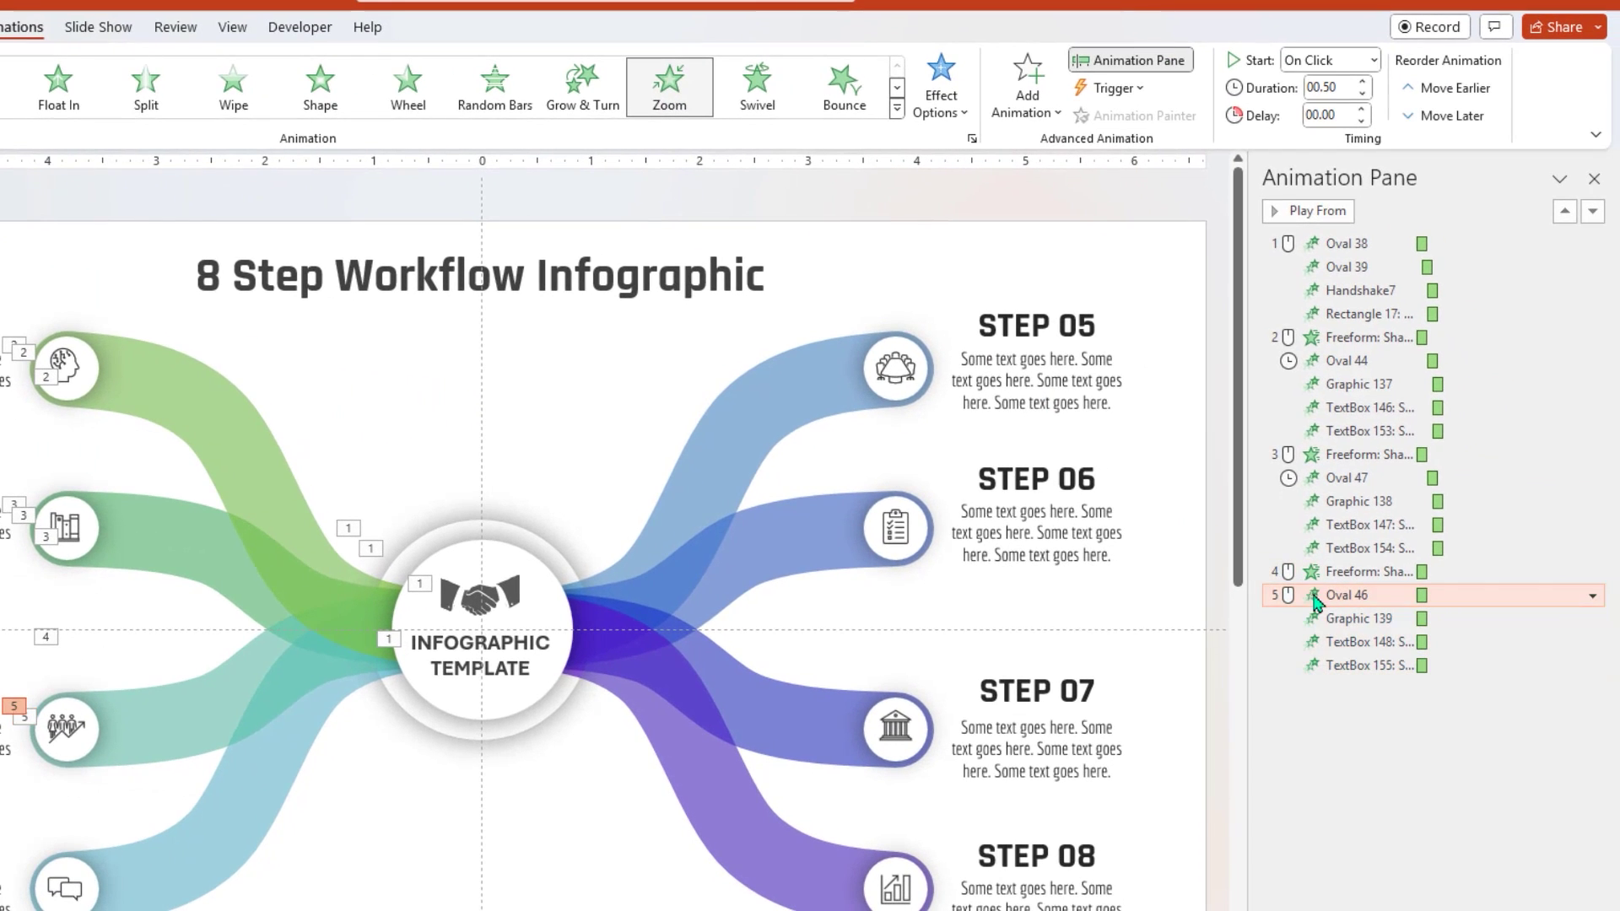
pyautogui.click(1372, 61)
pyautogui.click(1339, 137)
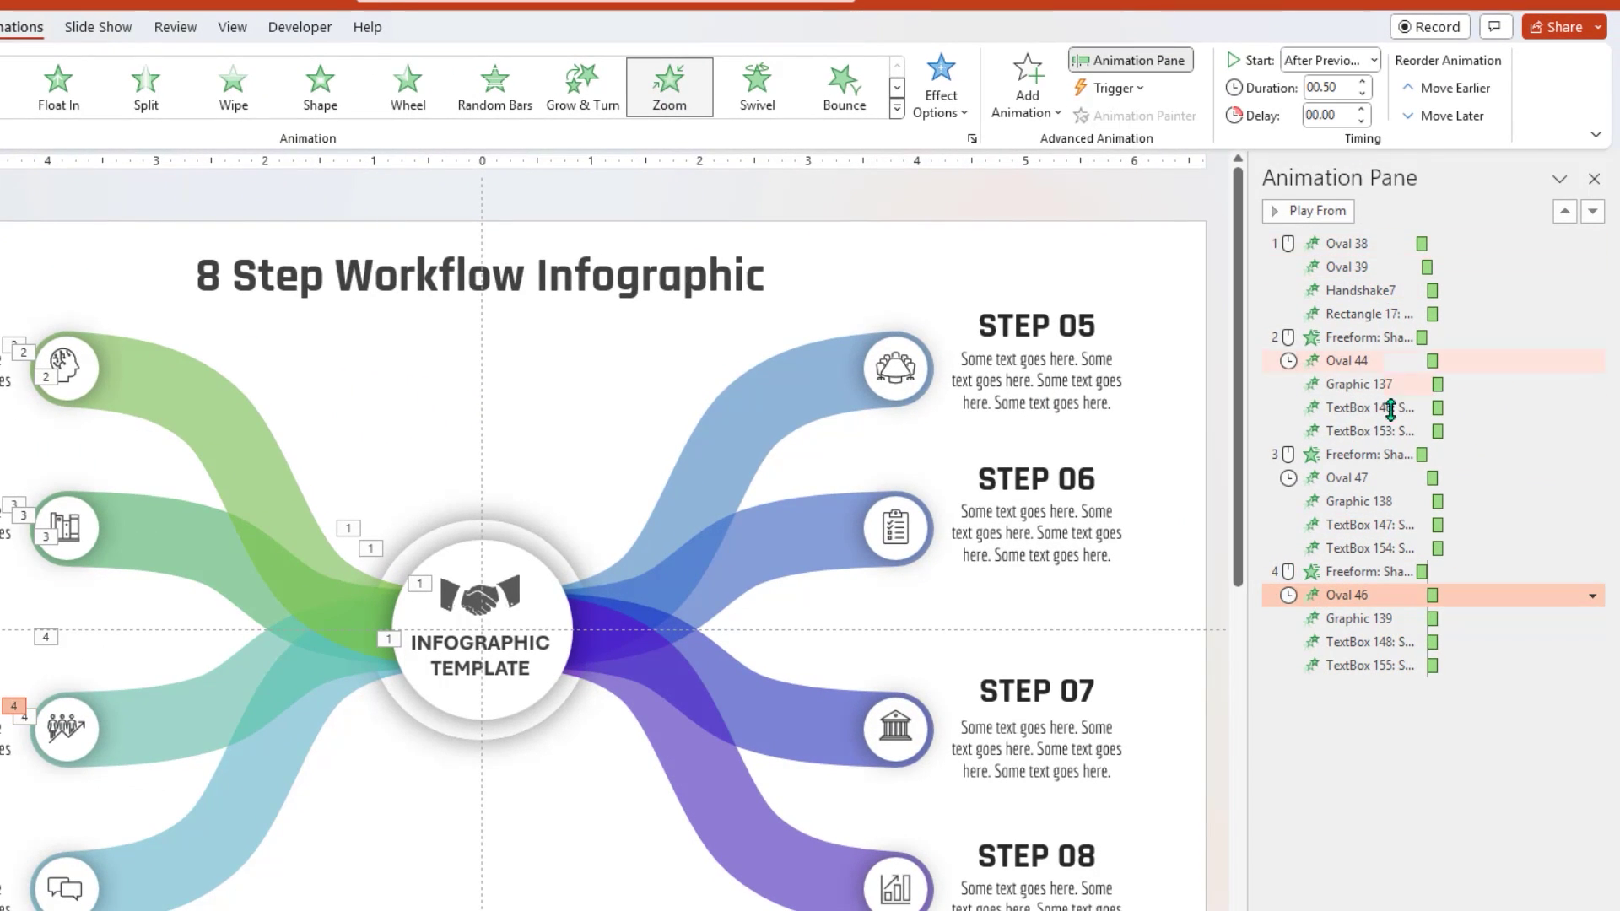
pyautogui.click(1367, 618)
pyautogui.keyDown('shift'); pyautogui.click(1360, 665); pyautogui.keyUp('shift')
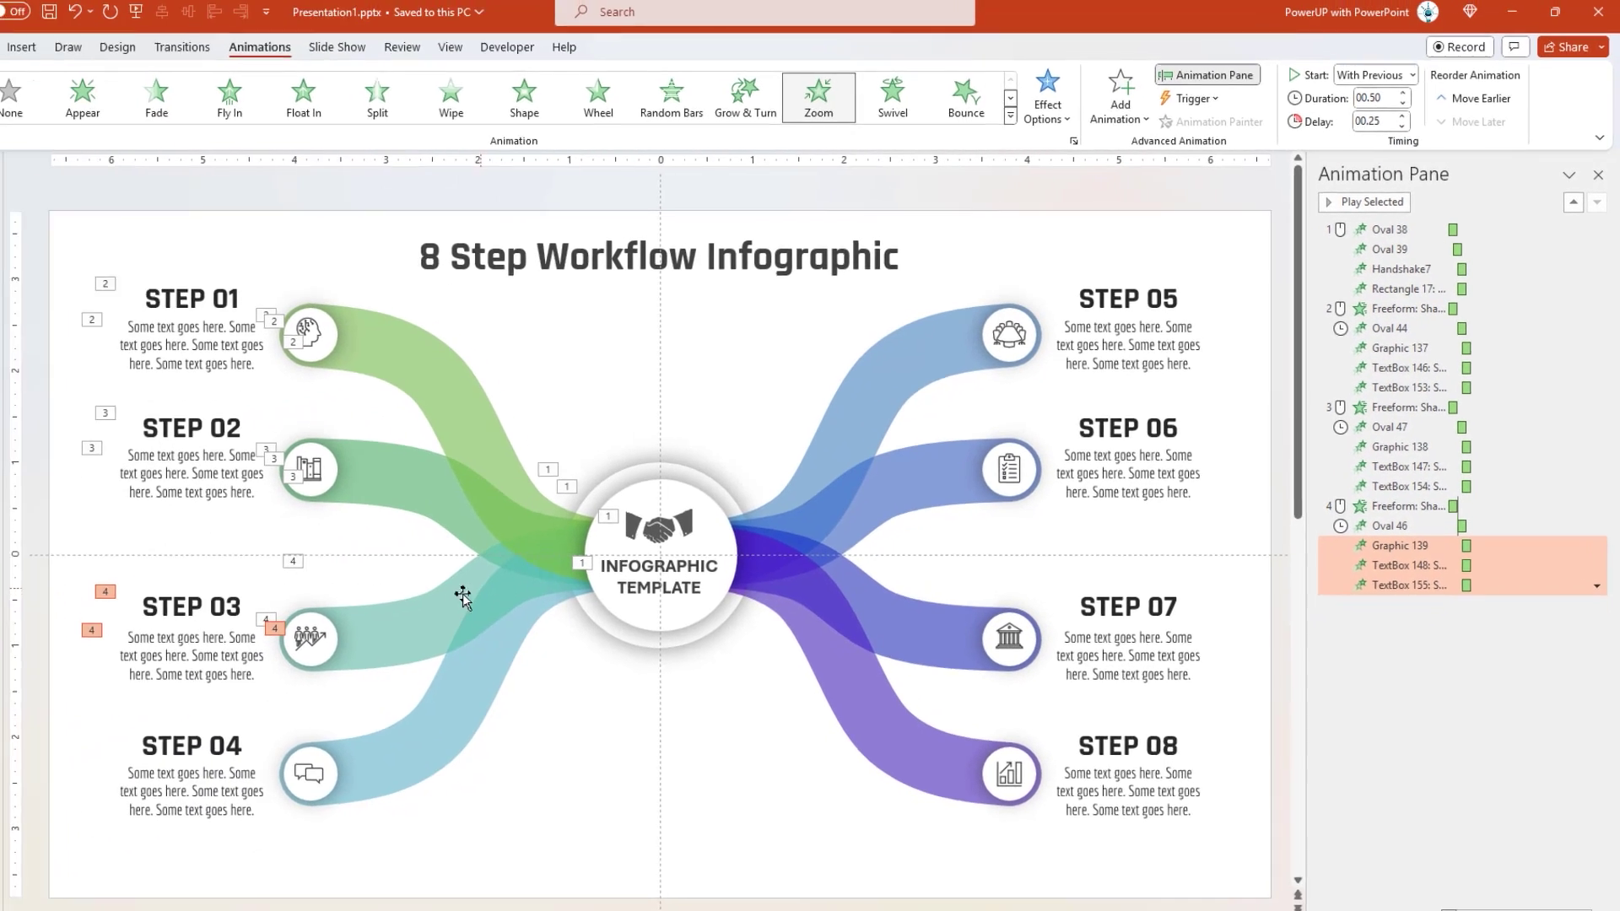
# - Paint the wipe onto the STEP 04 curve and zoom its icon and text in After Previous
pyautogui.click(200, 690)
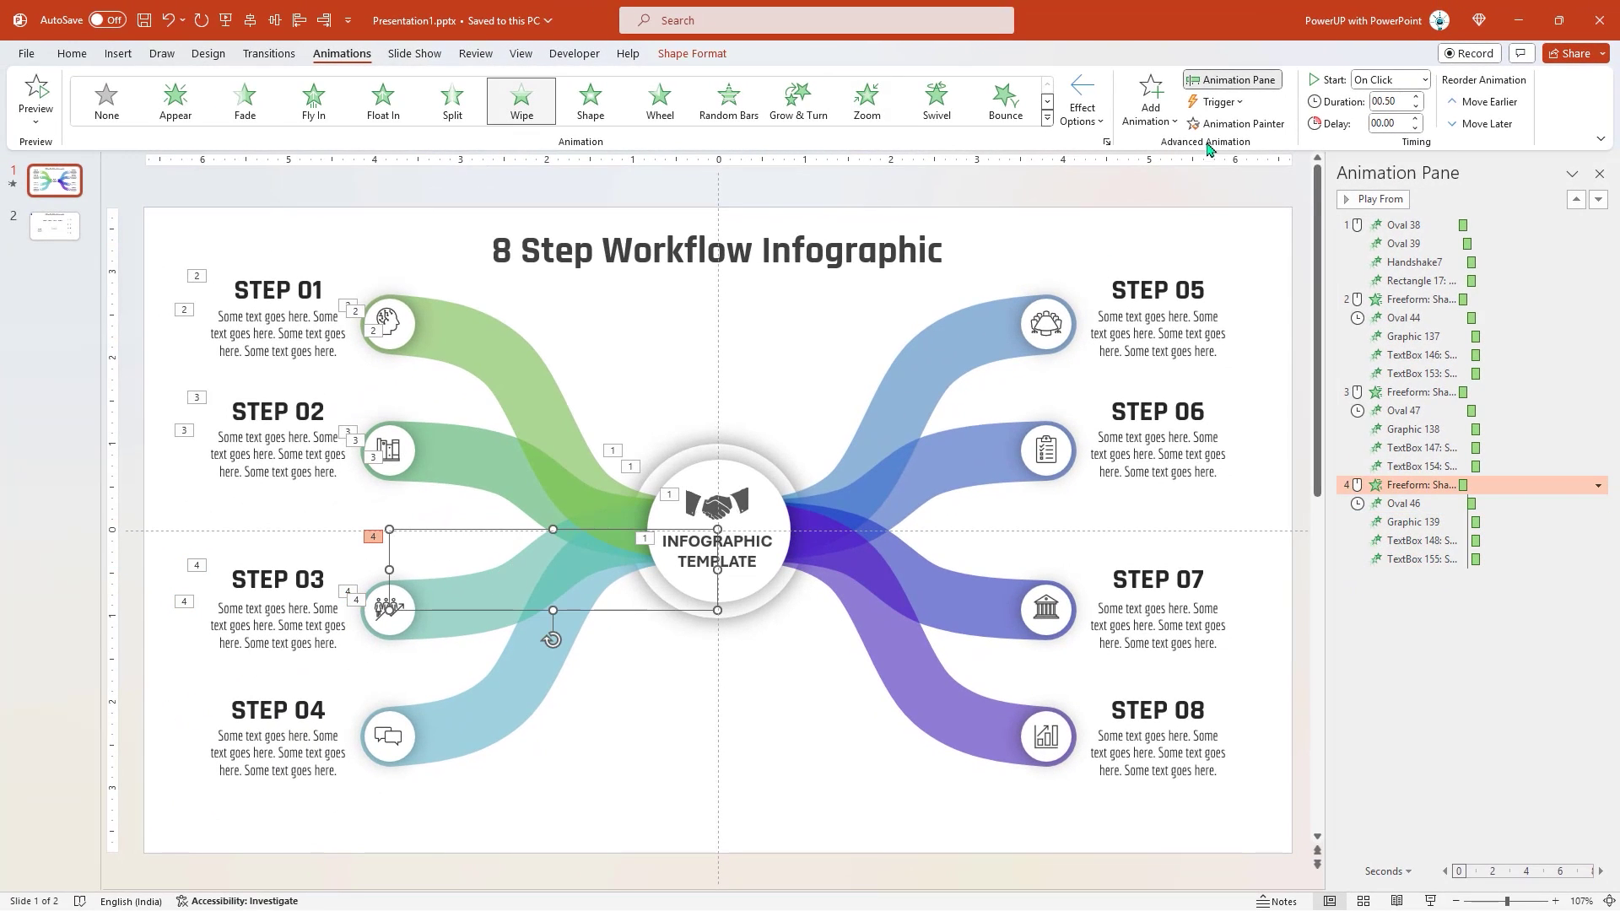
pyautogui.click(509, 698)
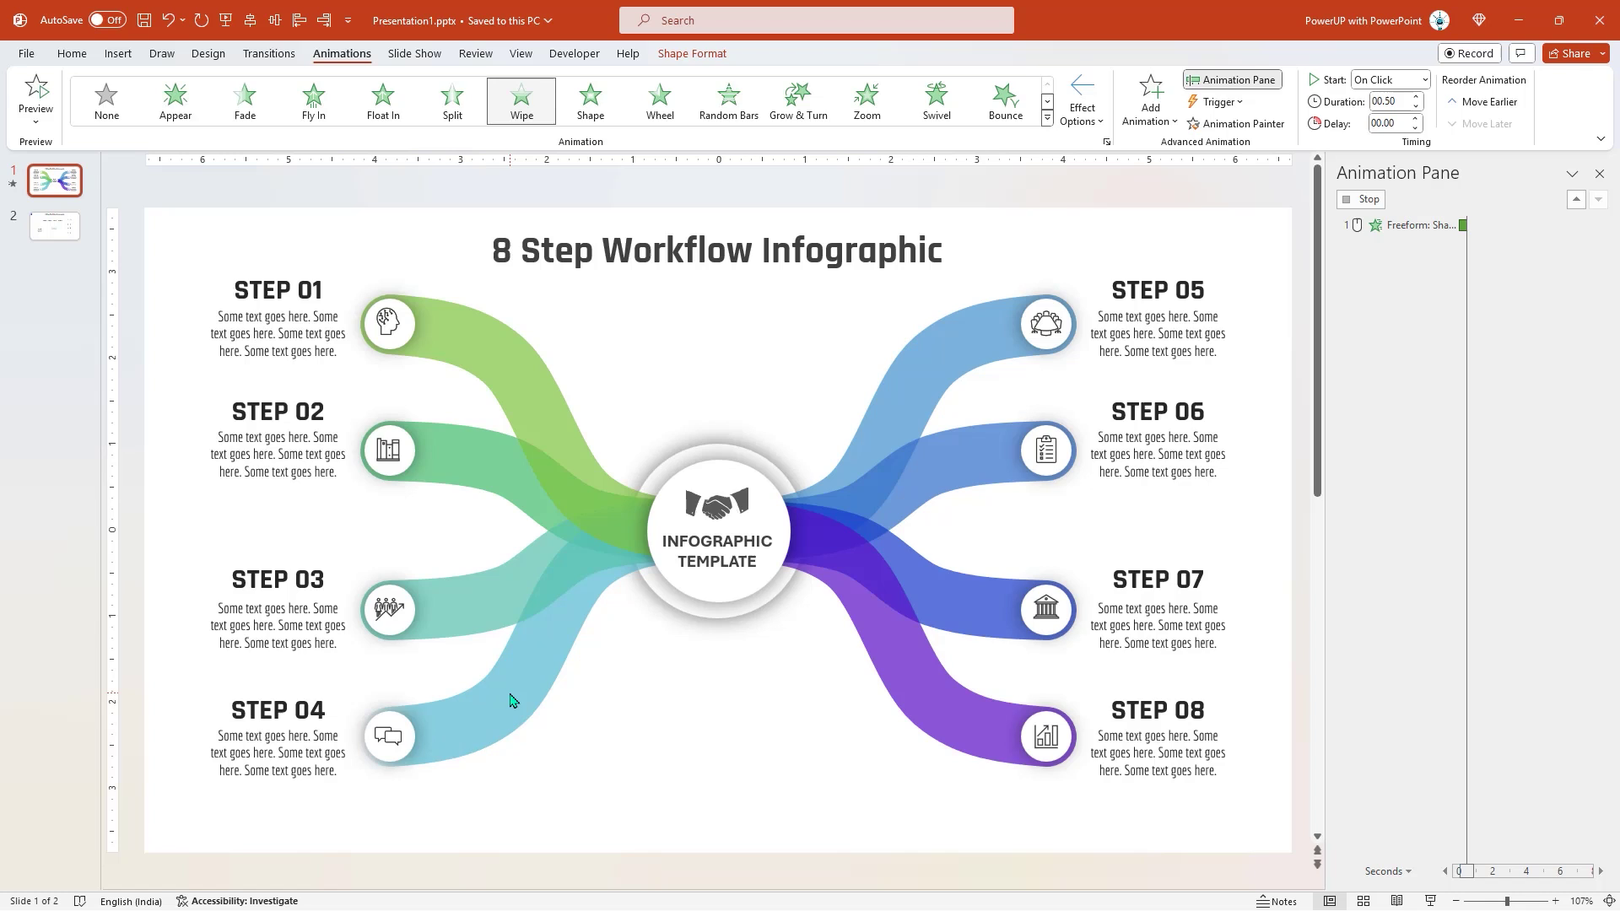
pyautogui.click(388, 735)
pyautogui.click(866, 99)
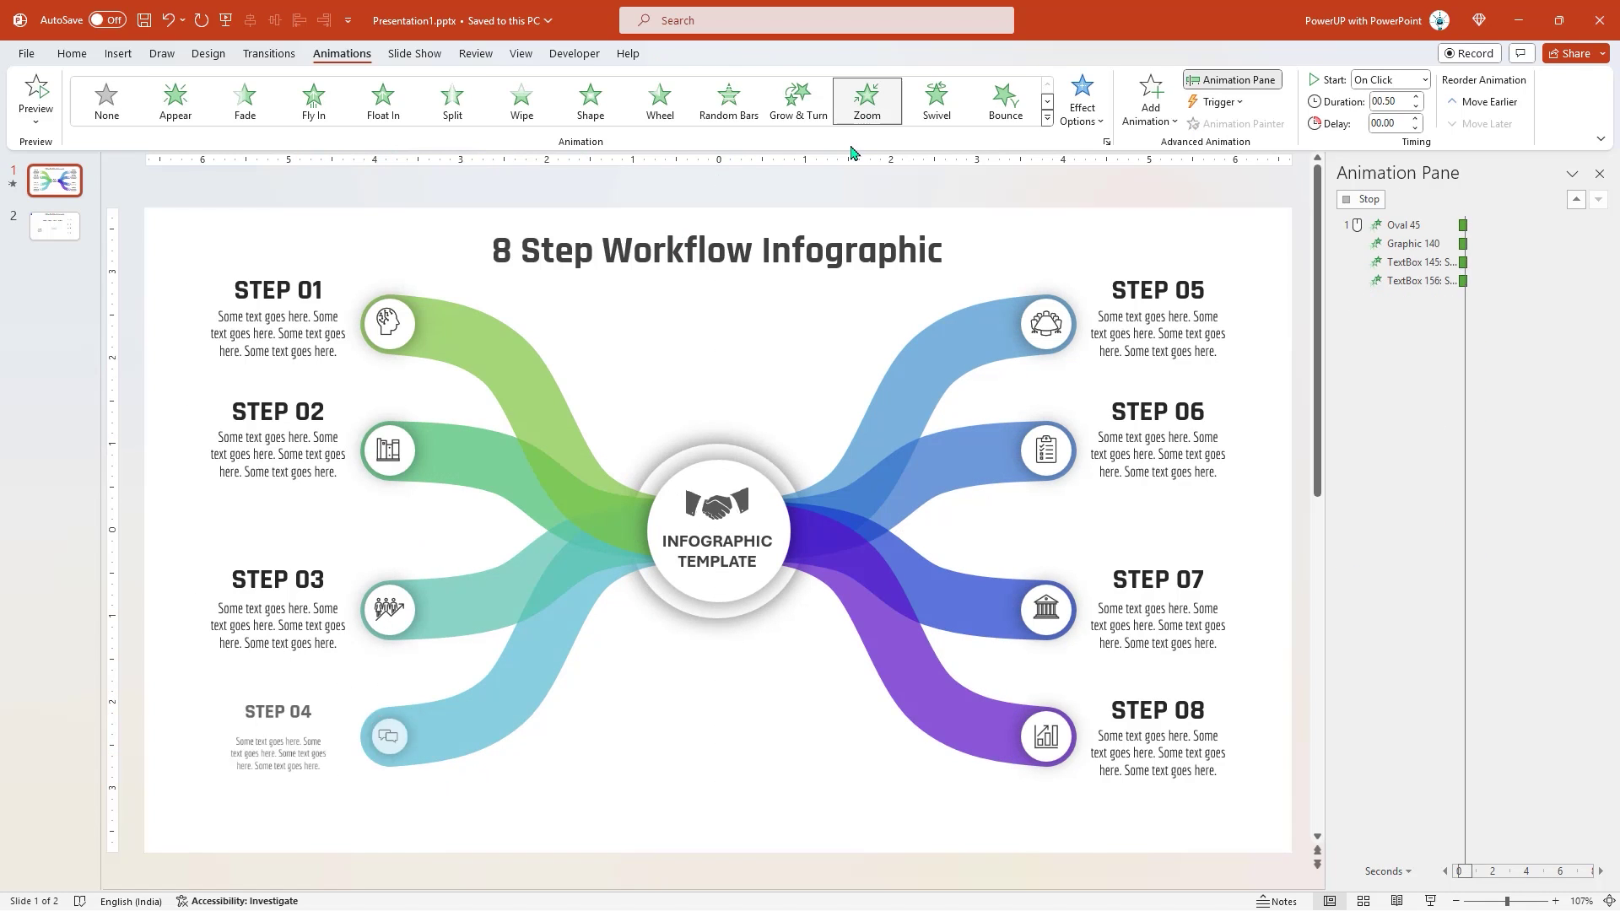
pyautogui.click(1424, 80)
pyautogui.click(1387, 145)
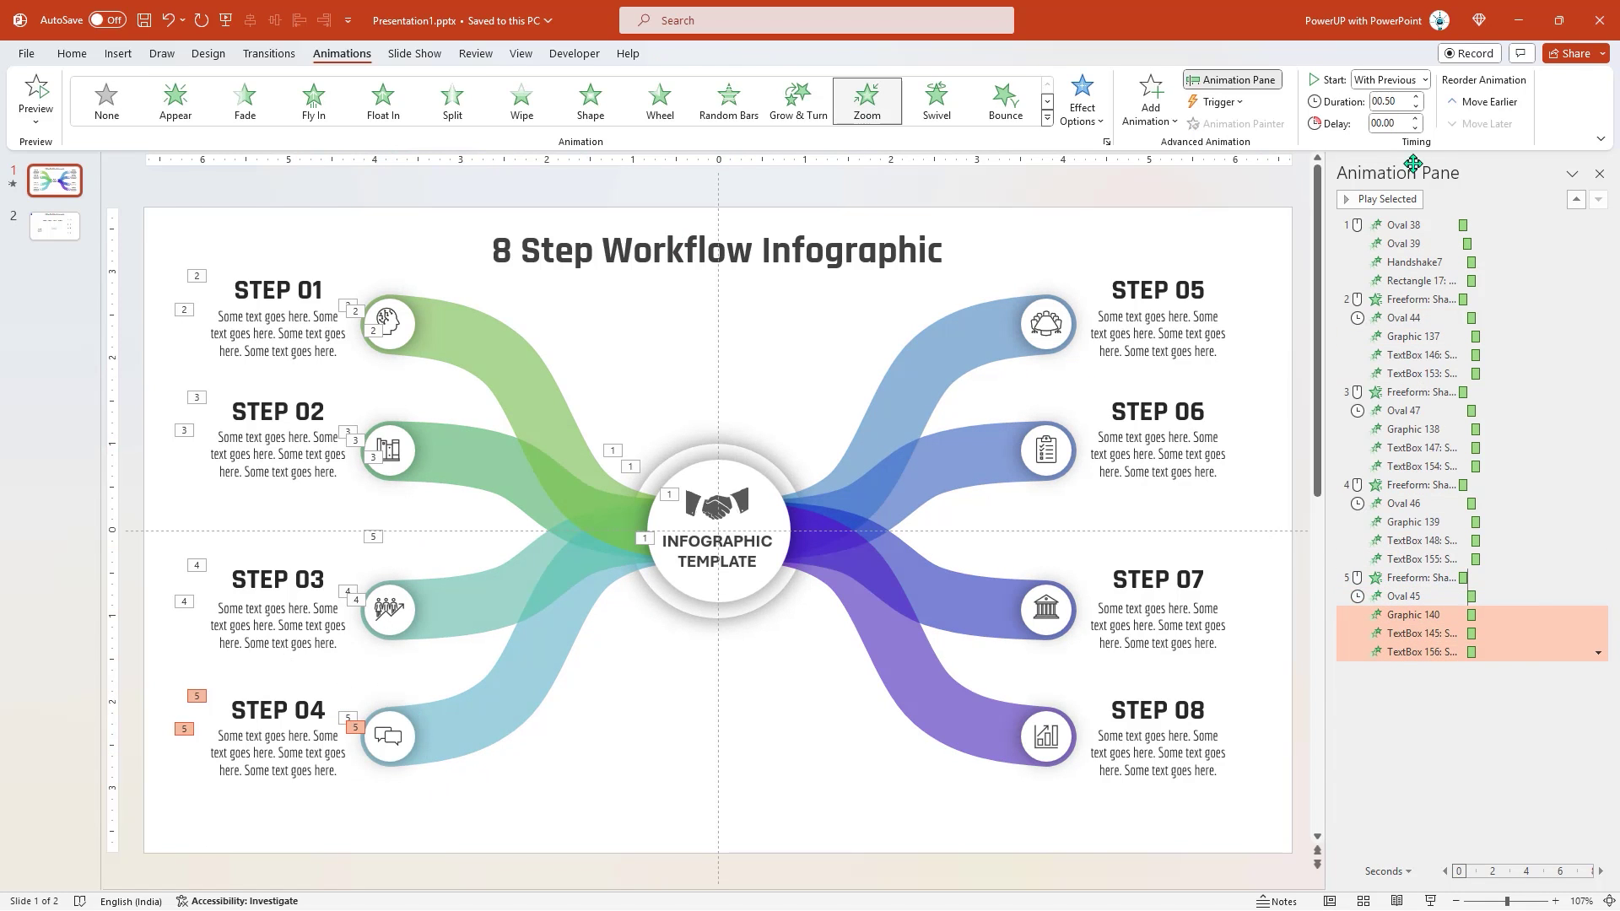
# - Give the STEP 05 blue curve a Wipe entrance from the left
pyautogui.click(941, 359)
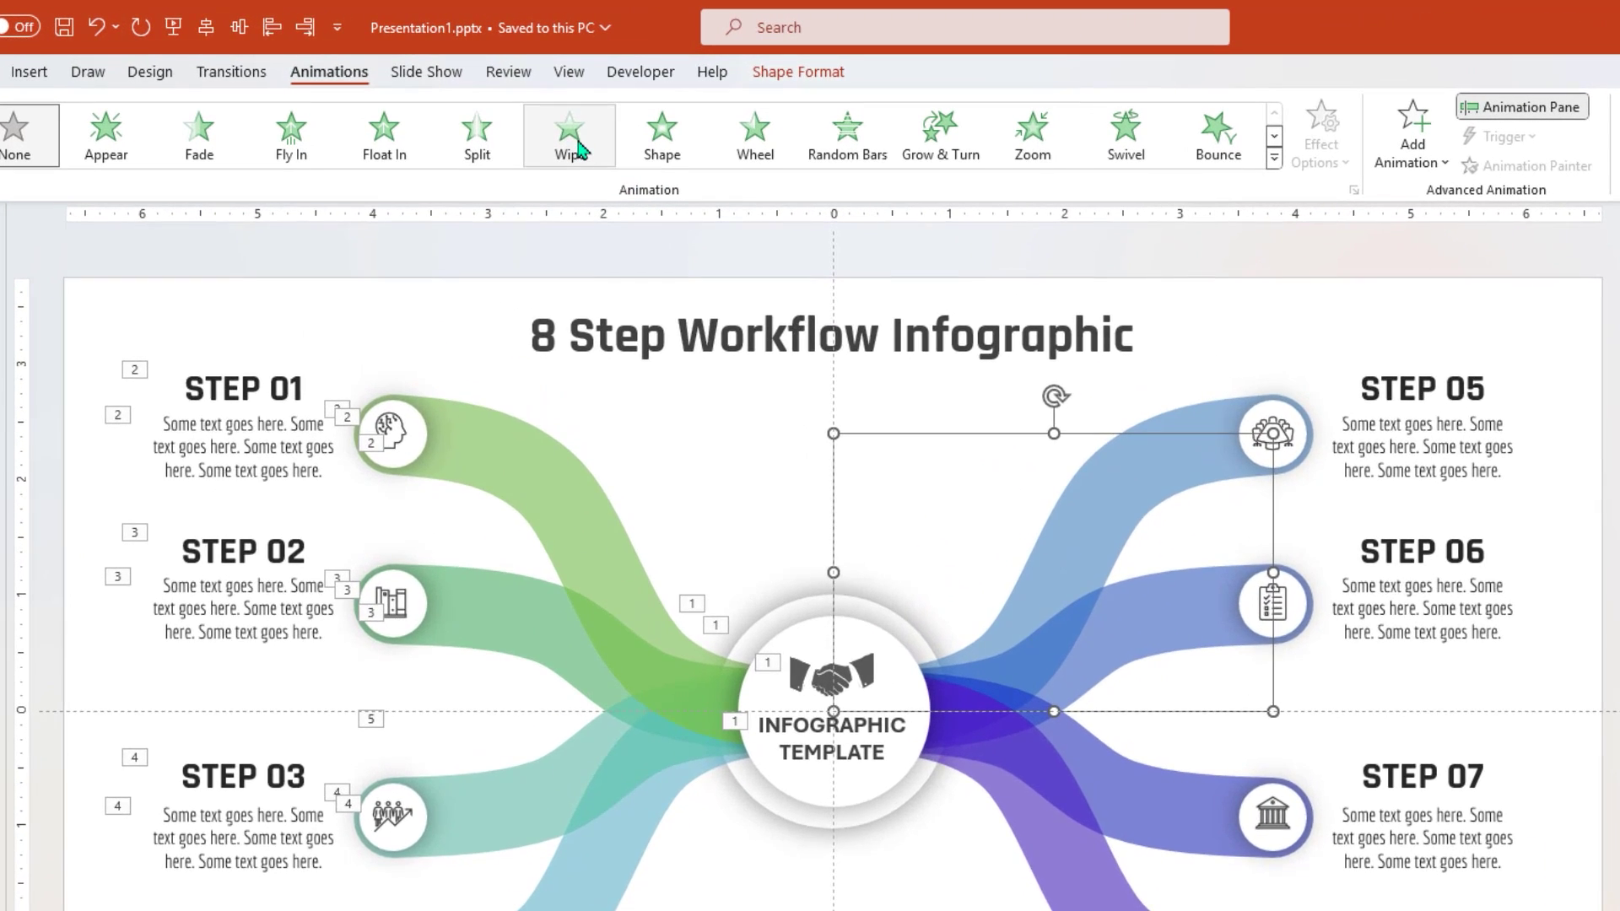
pyautogui.click(521, 98)
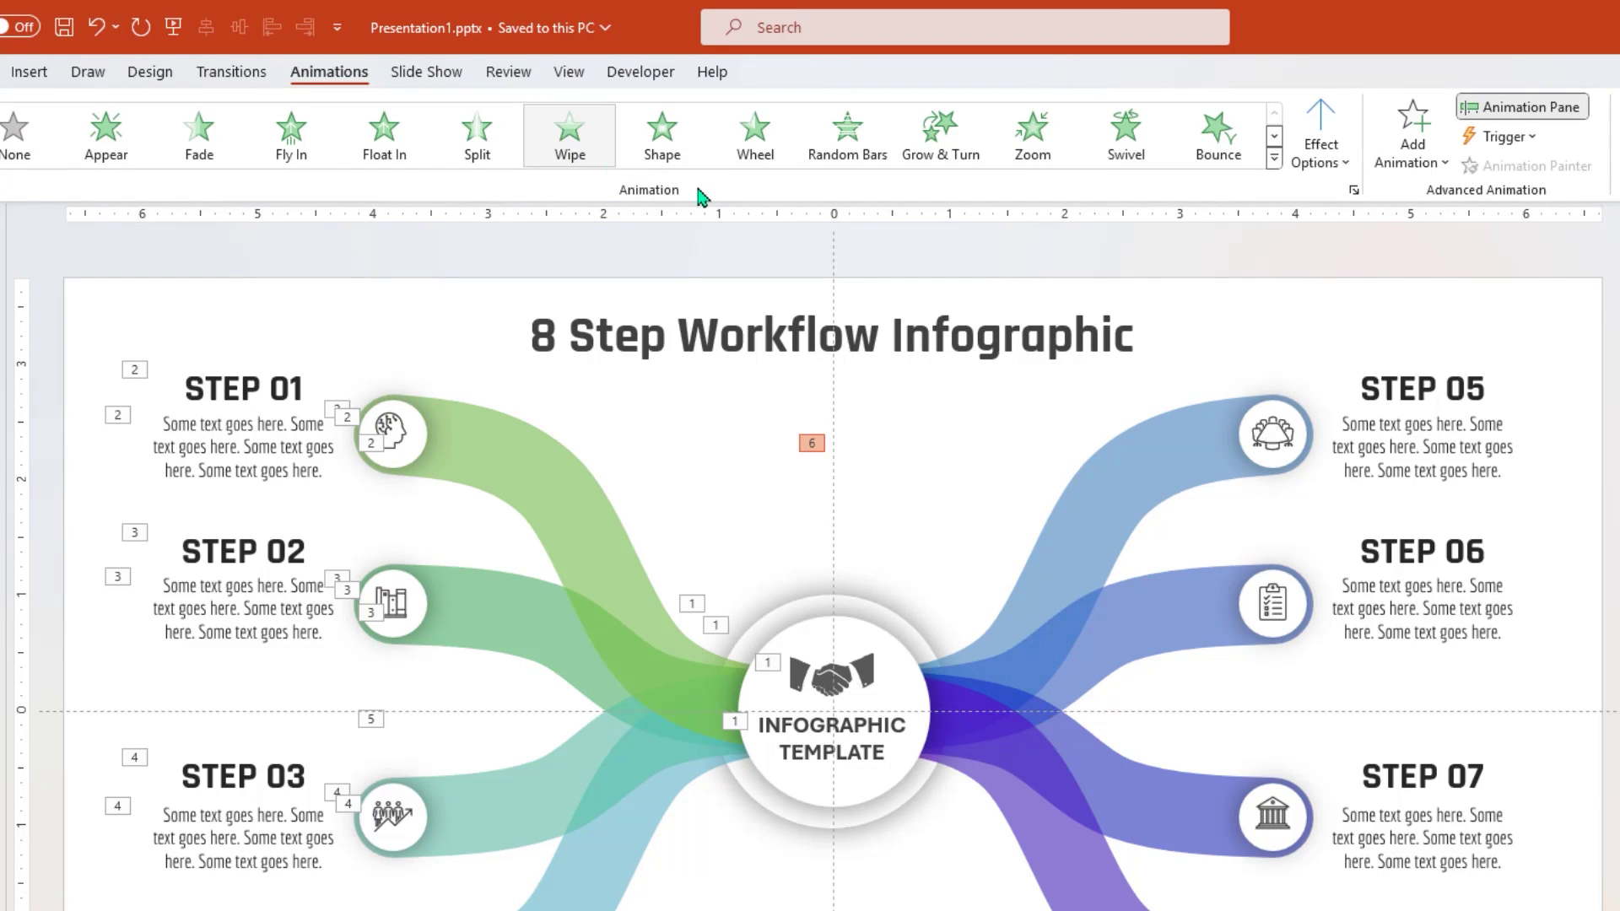
pyautogui.click(1339, 162)
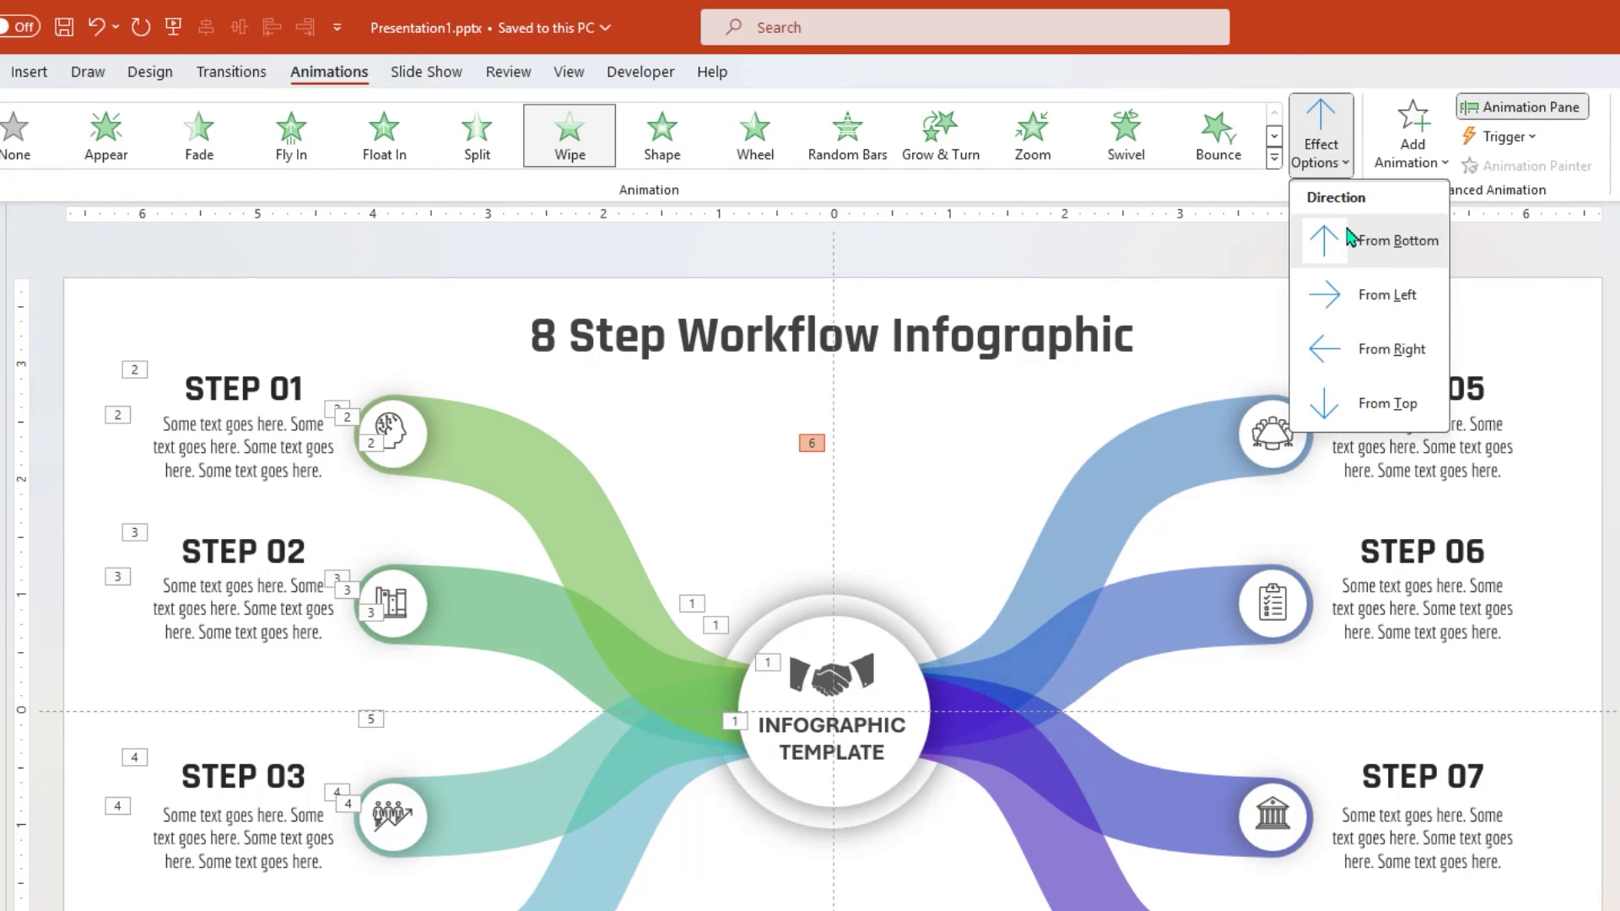
pyautogui.click(1356, 291)
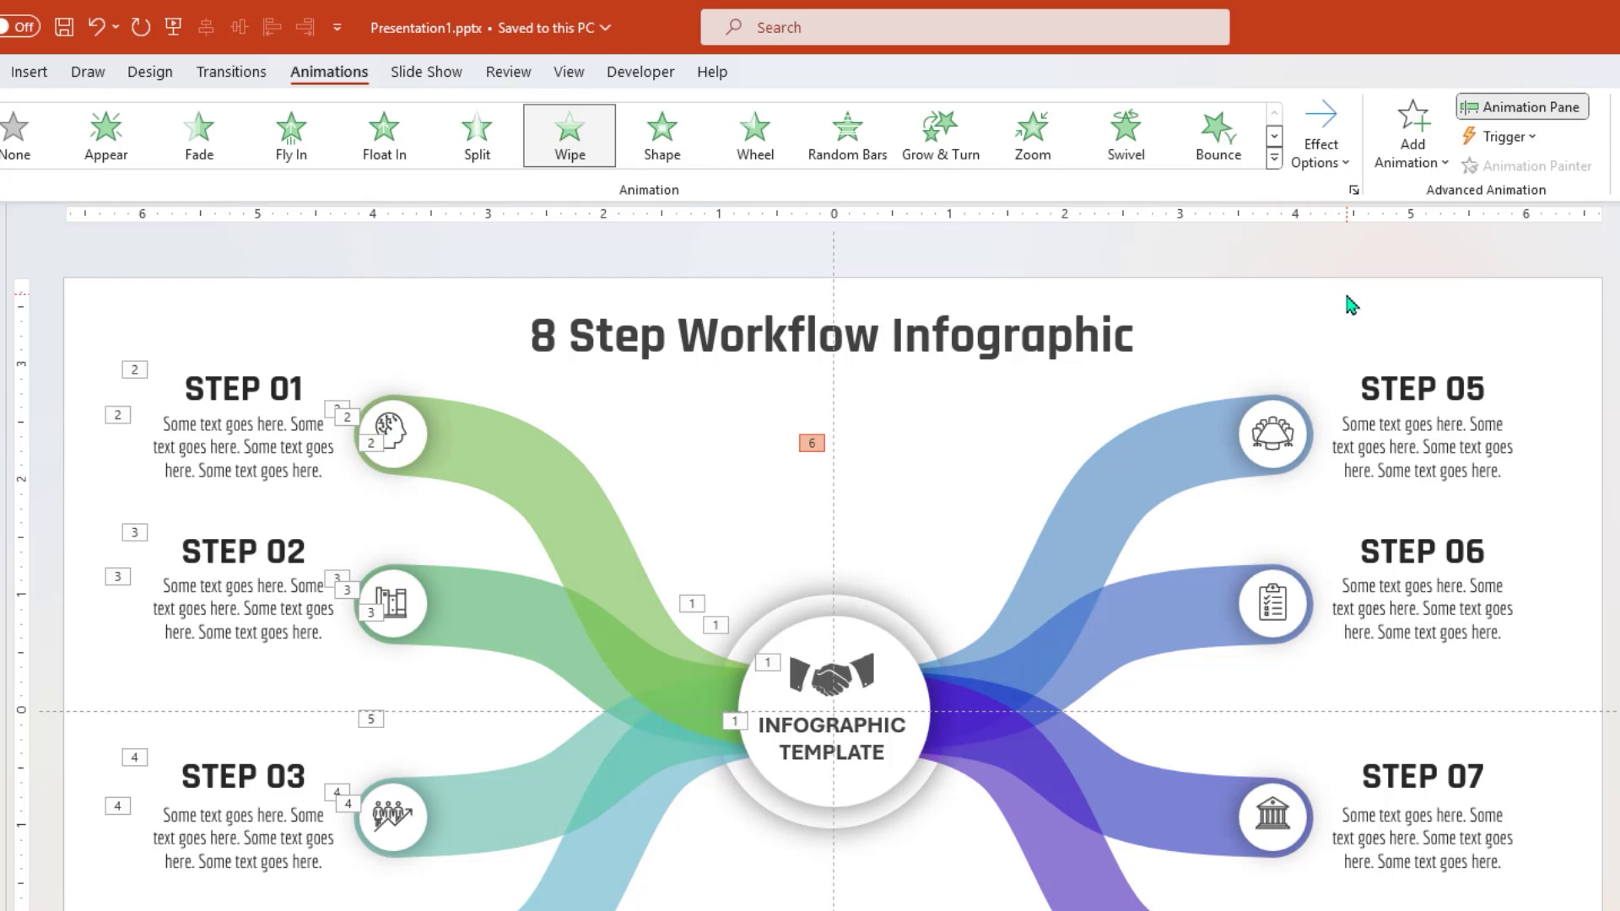
# - Apply a Zoom entrance to the STEP 05 icon and its text
pyautogui.click(1350, 302)
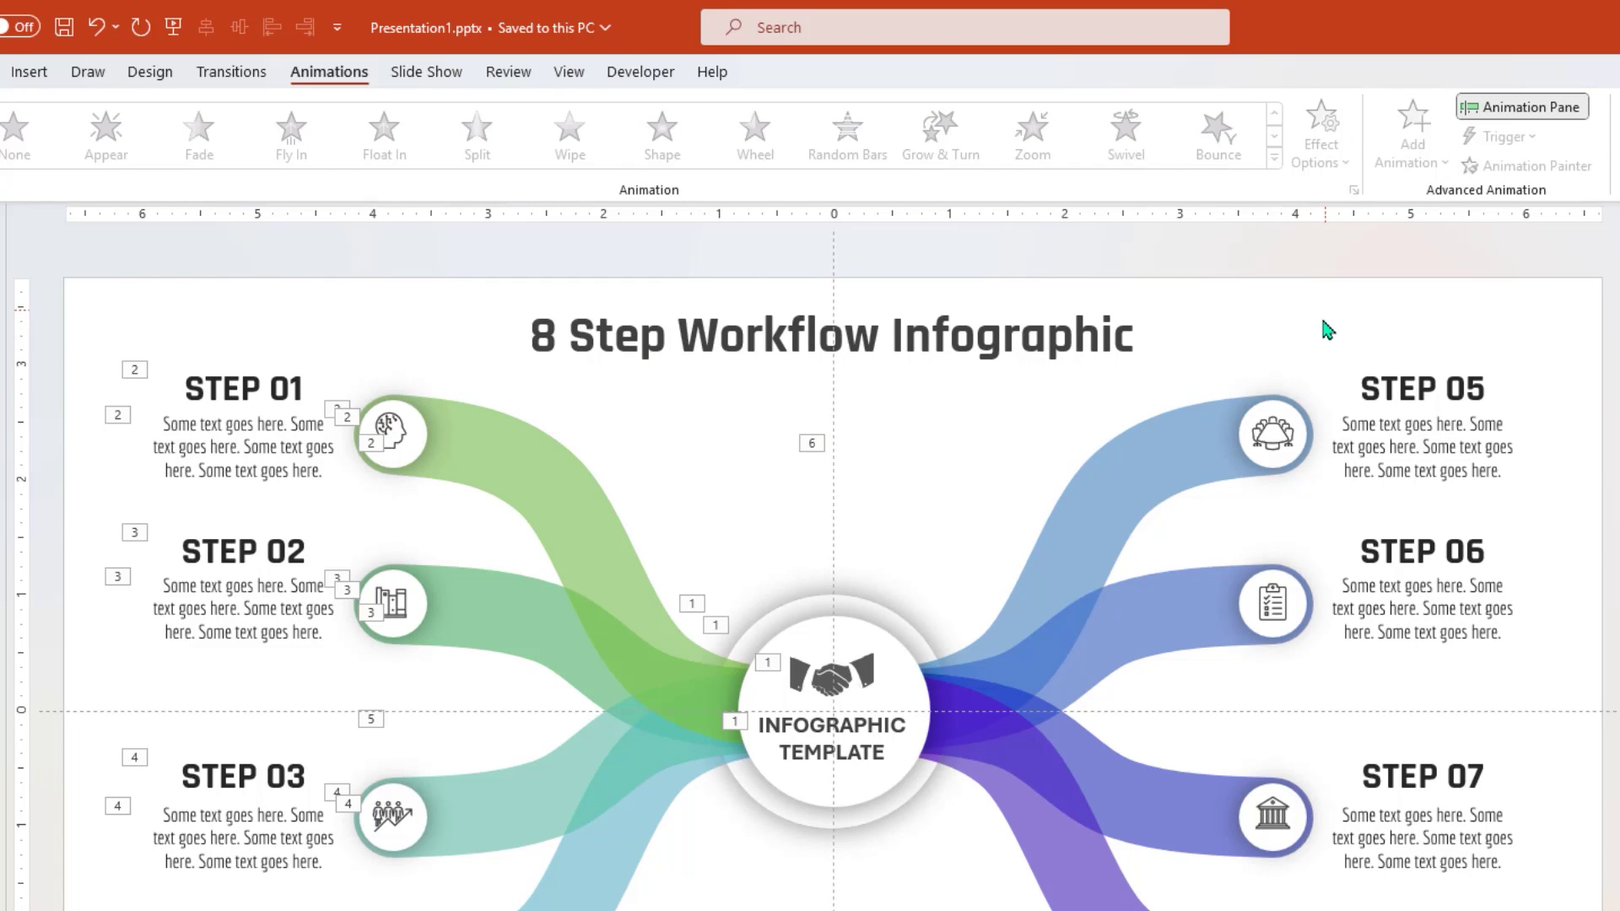
pyautogui.moveTo(1324, 309); pyautogui.dragTo(1207, 512)
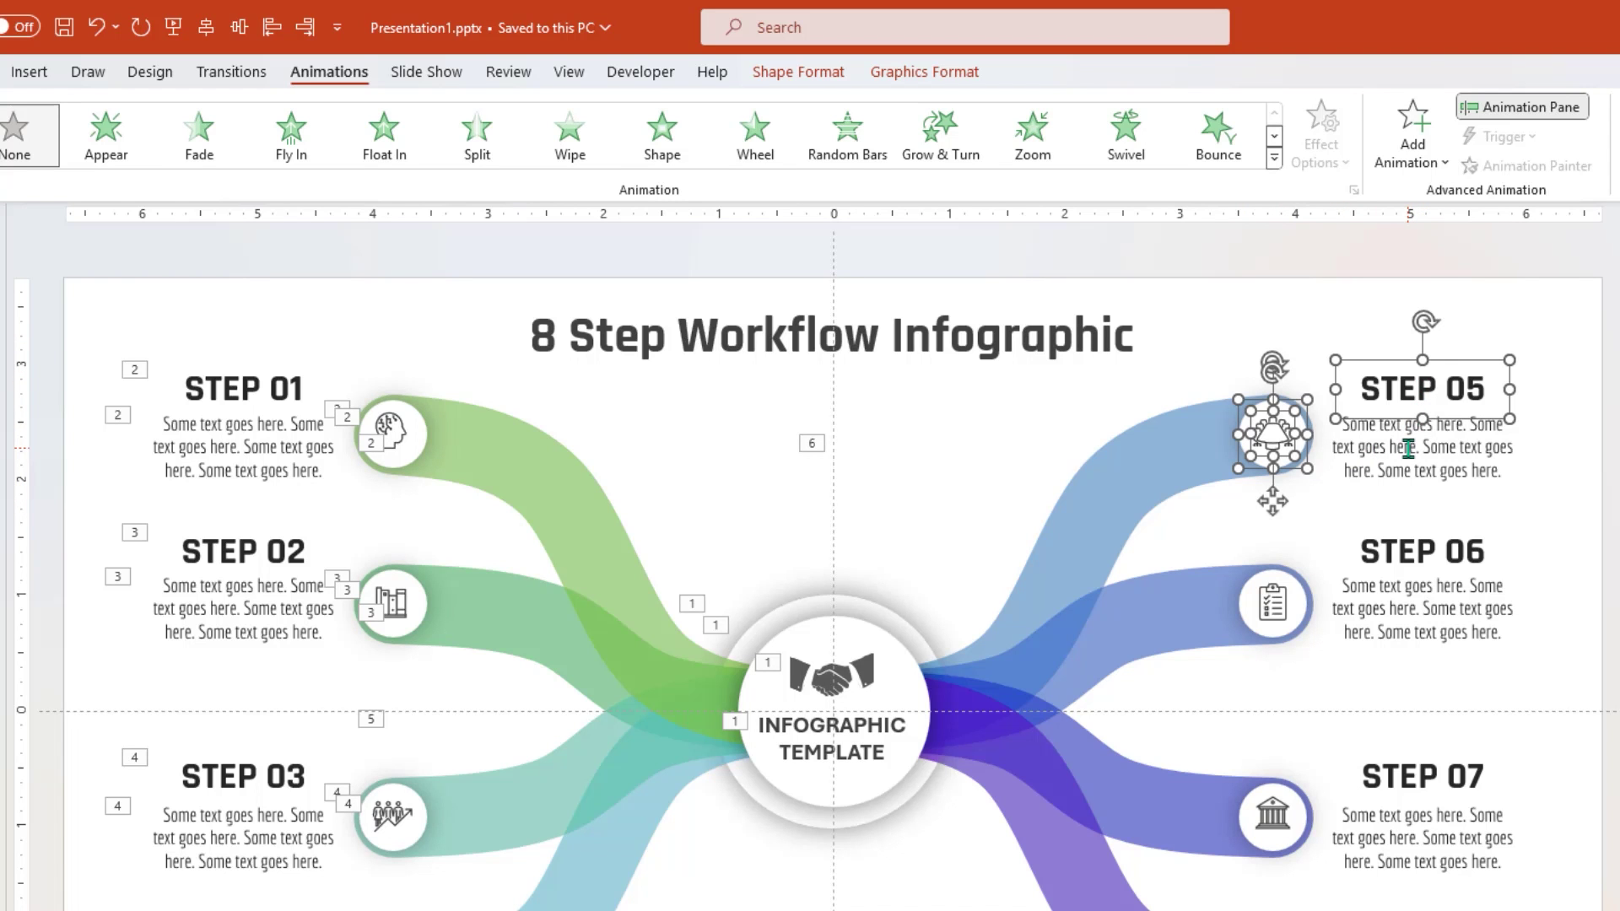
pyautogui.click(1036, 144)
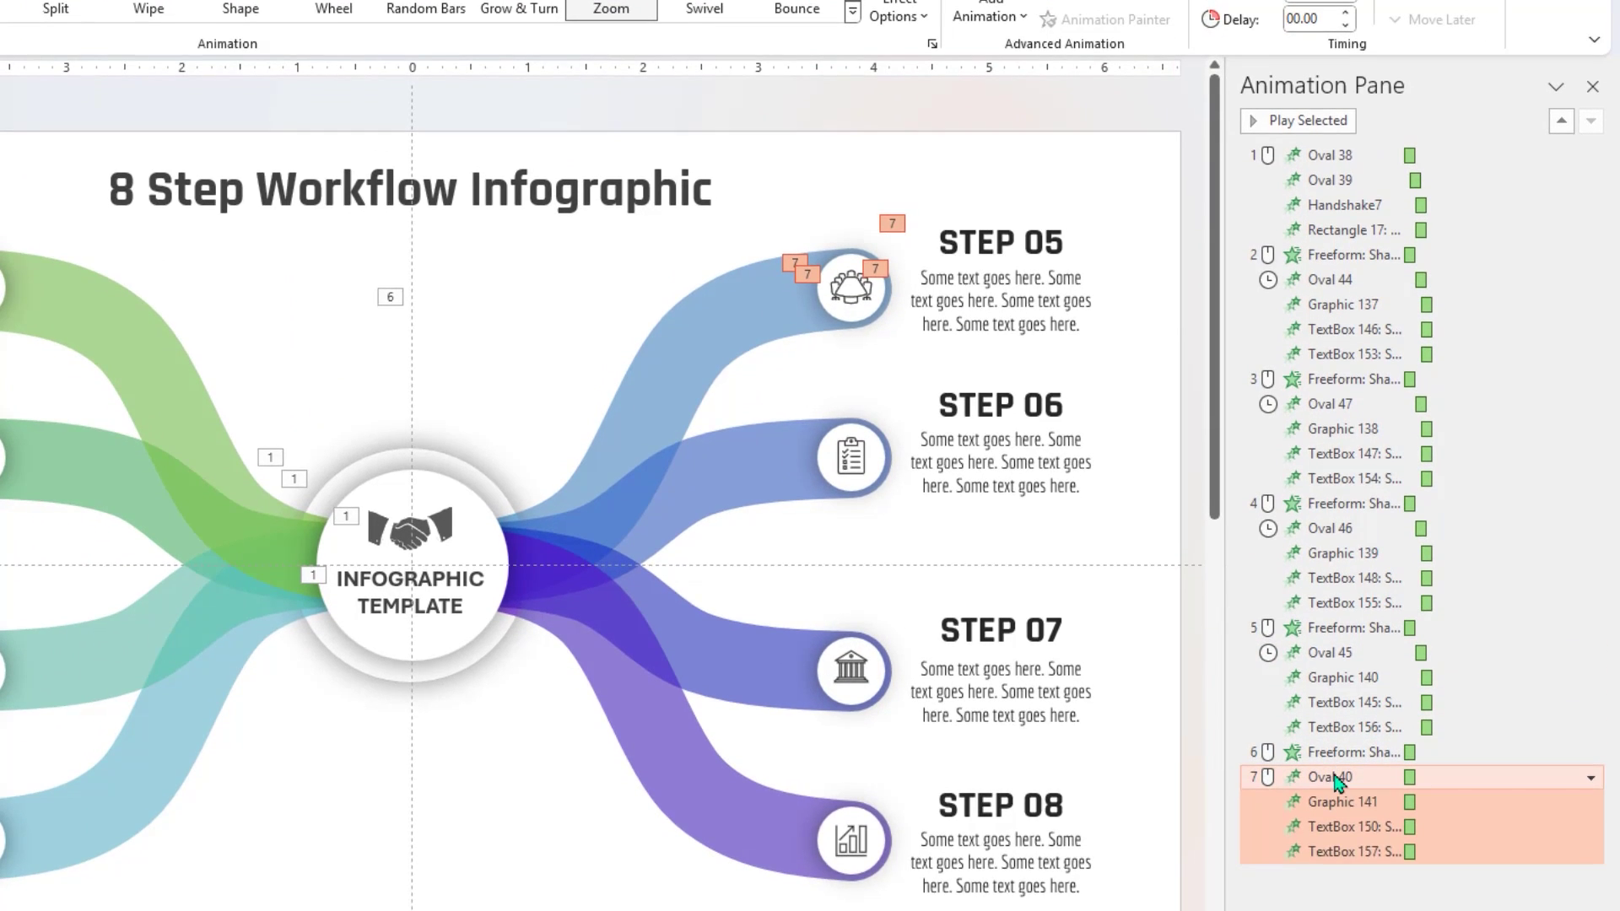
# - Set the STEP 05 icon (Oval 40) to start After Previous and select its graphic and text animations
pyautogui.click(1333, 777)
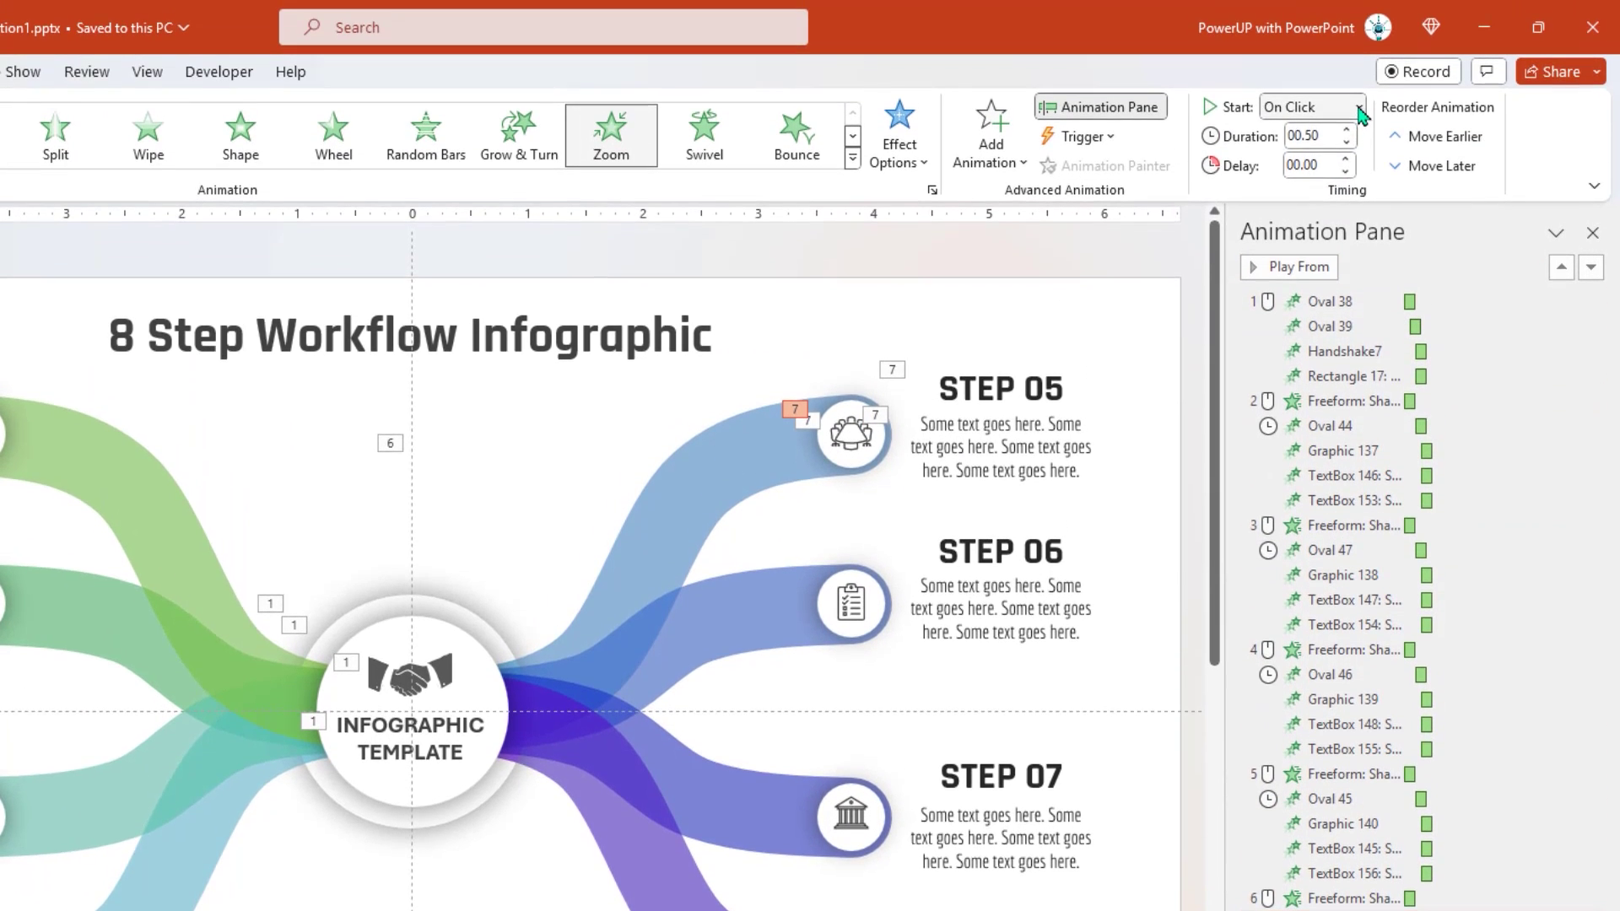
pyautogui.click(1356, 0)
pyautogui.click(1331, 186)
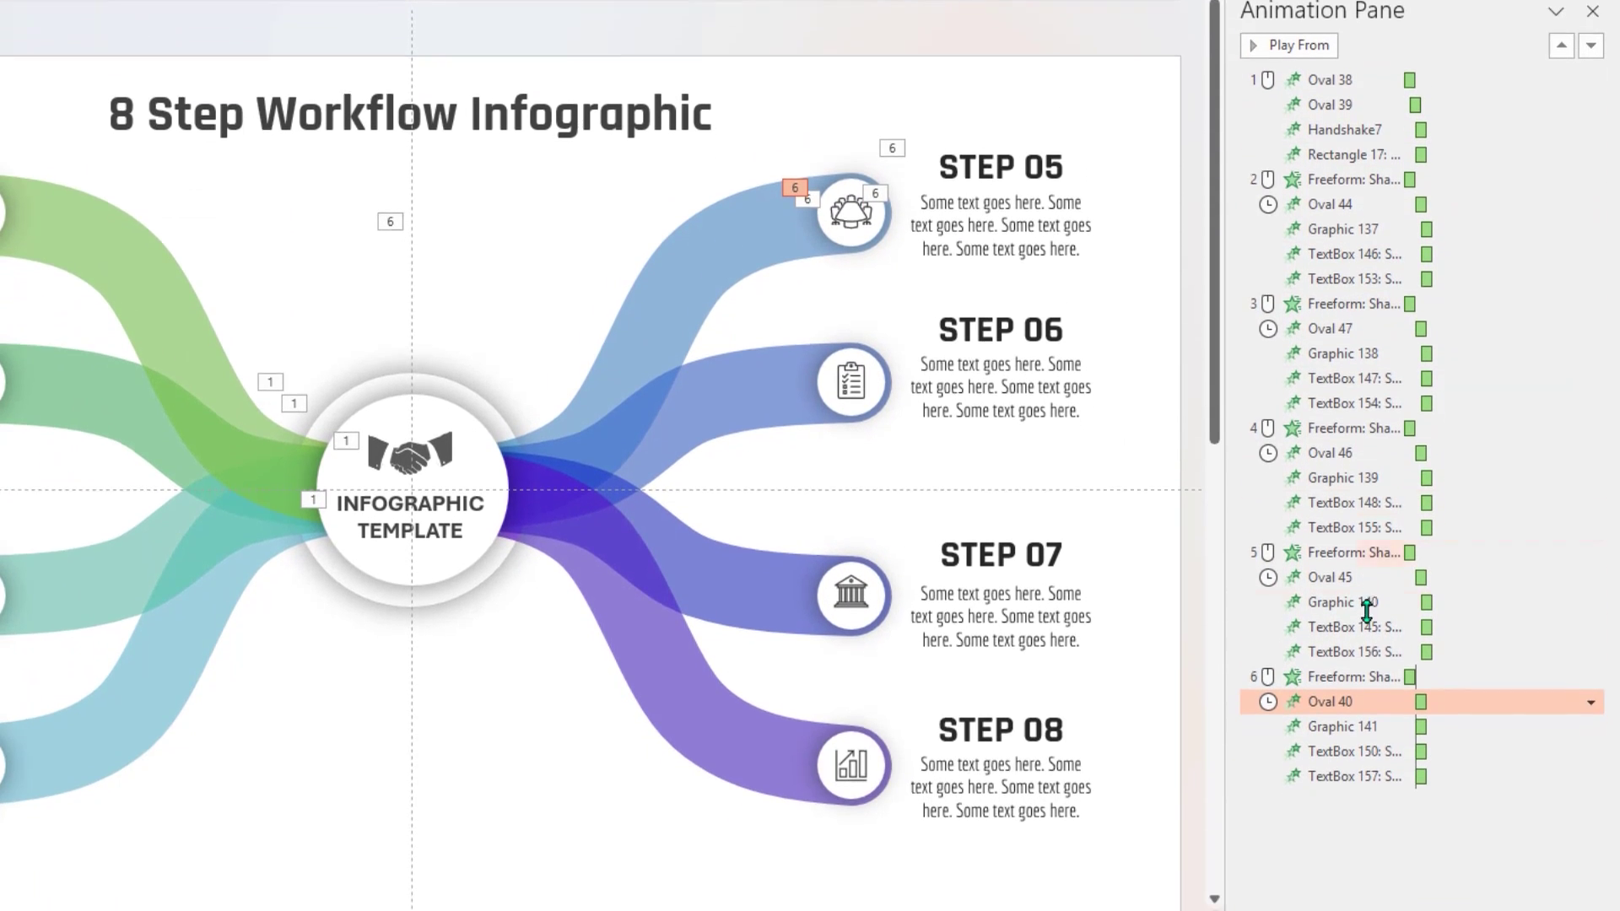
pyautogui.click(1350, 713)
pyautogui.keyDown('shift'); pyautogui.click(1346, 757); pyautogui.keyUp('shift')
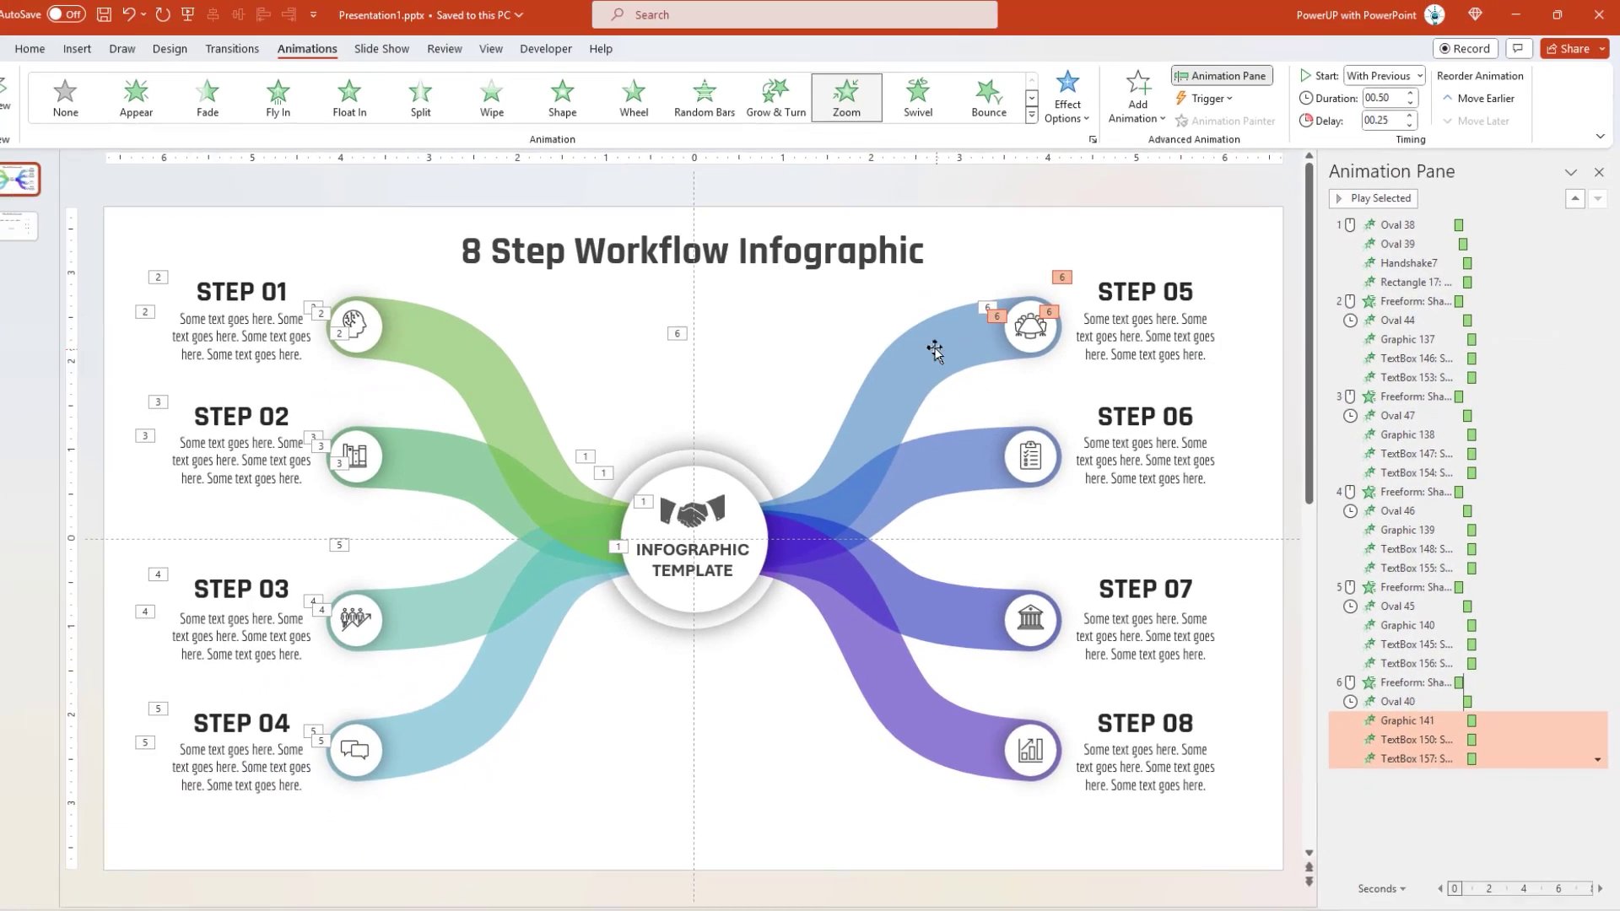
# - Paint the wipe onto the STEP 06 curve and zoom its icon and text in automatically
pyautogui.click(729, 380)
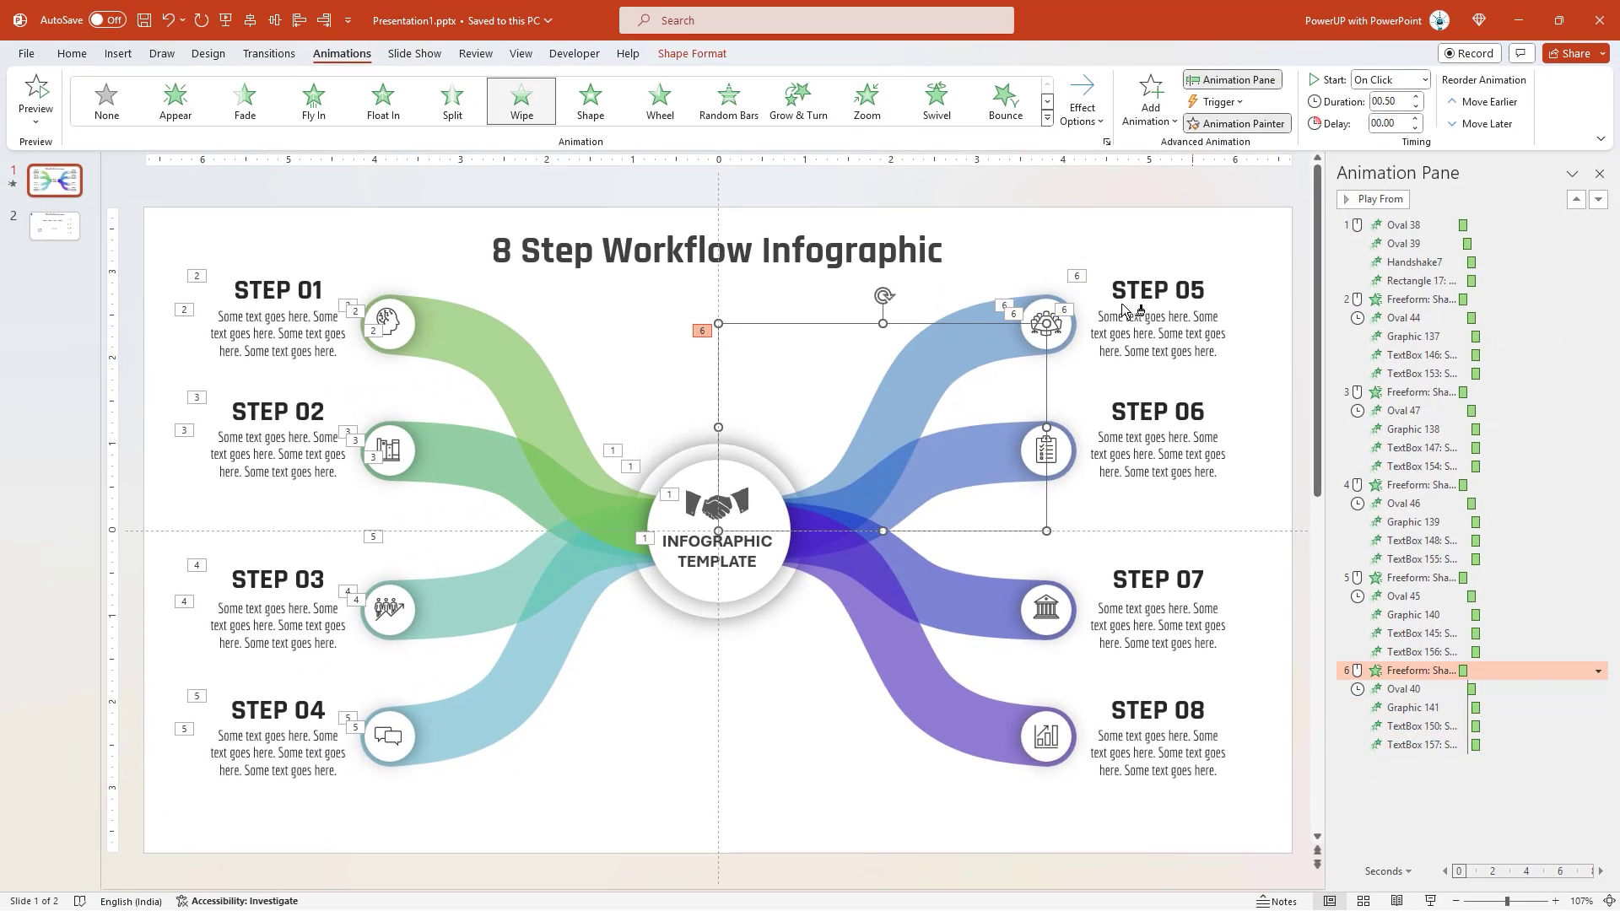
pyautogui.click(968, 457)
pyautogui.moveTo(1213, 536); pyautogui.dragTo(1004, 413)
pyautogui.click(866, 99)
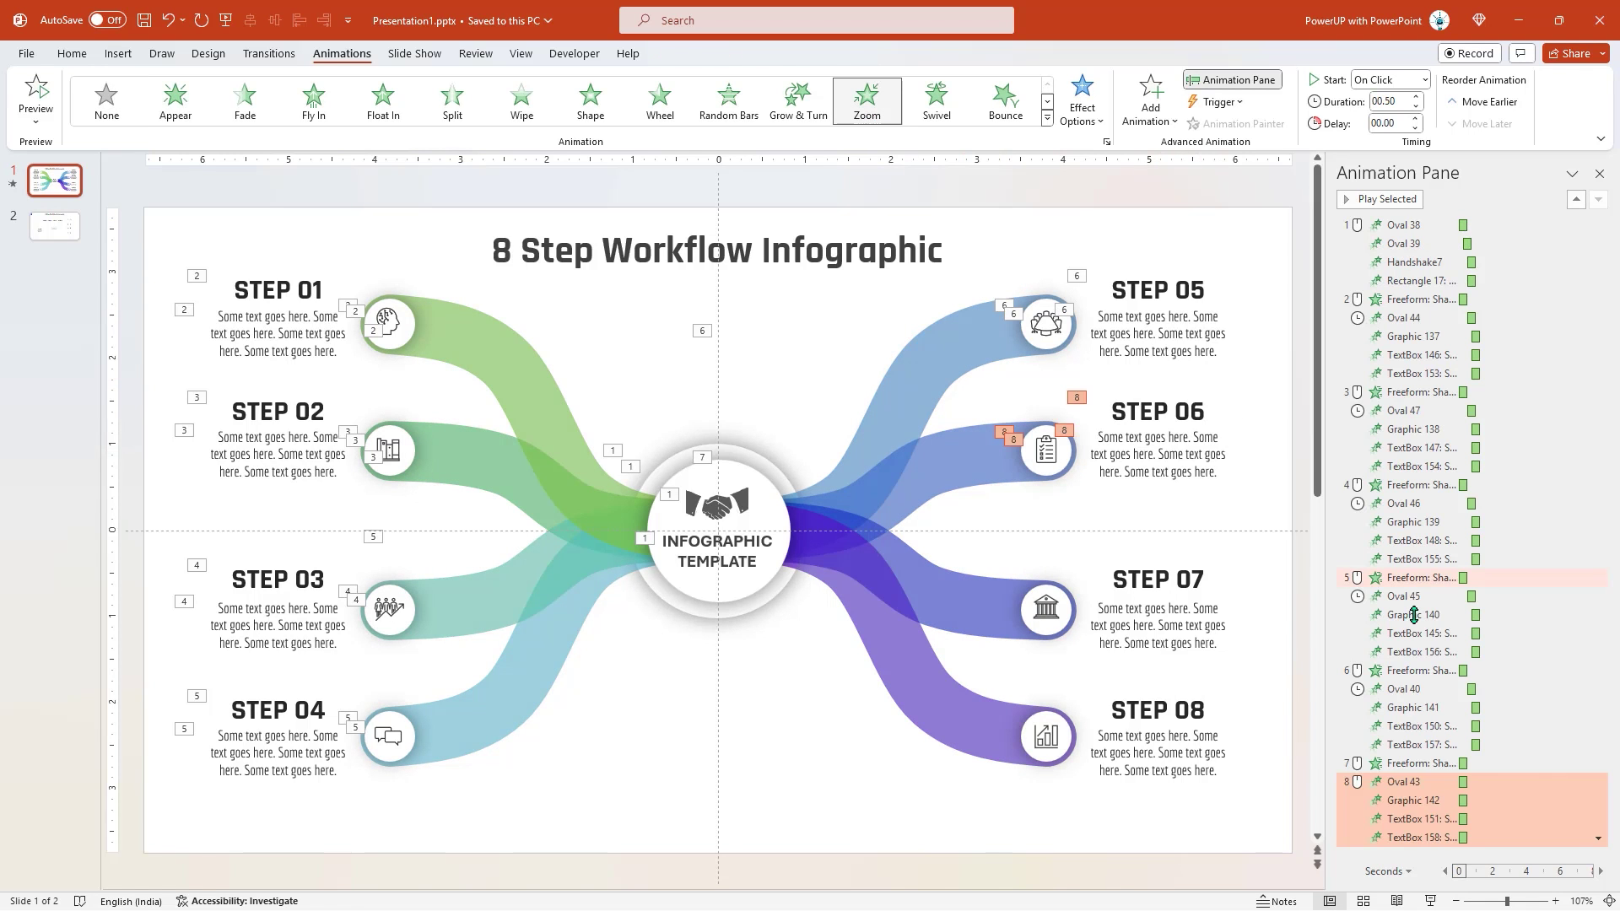
pyautogui.click(1424, 80)
pyautogui.click(1390, 124)
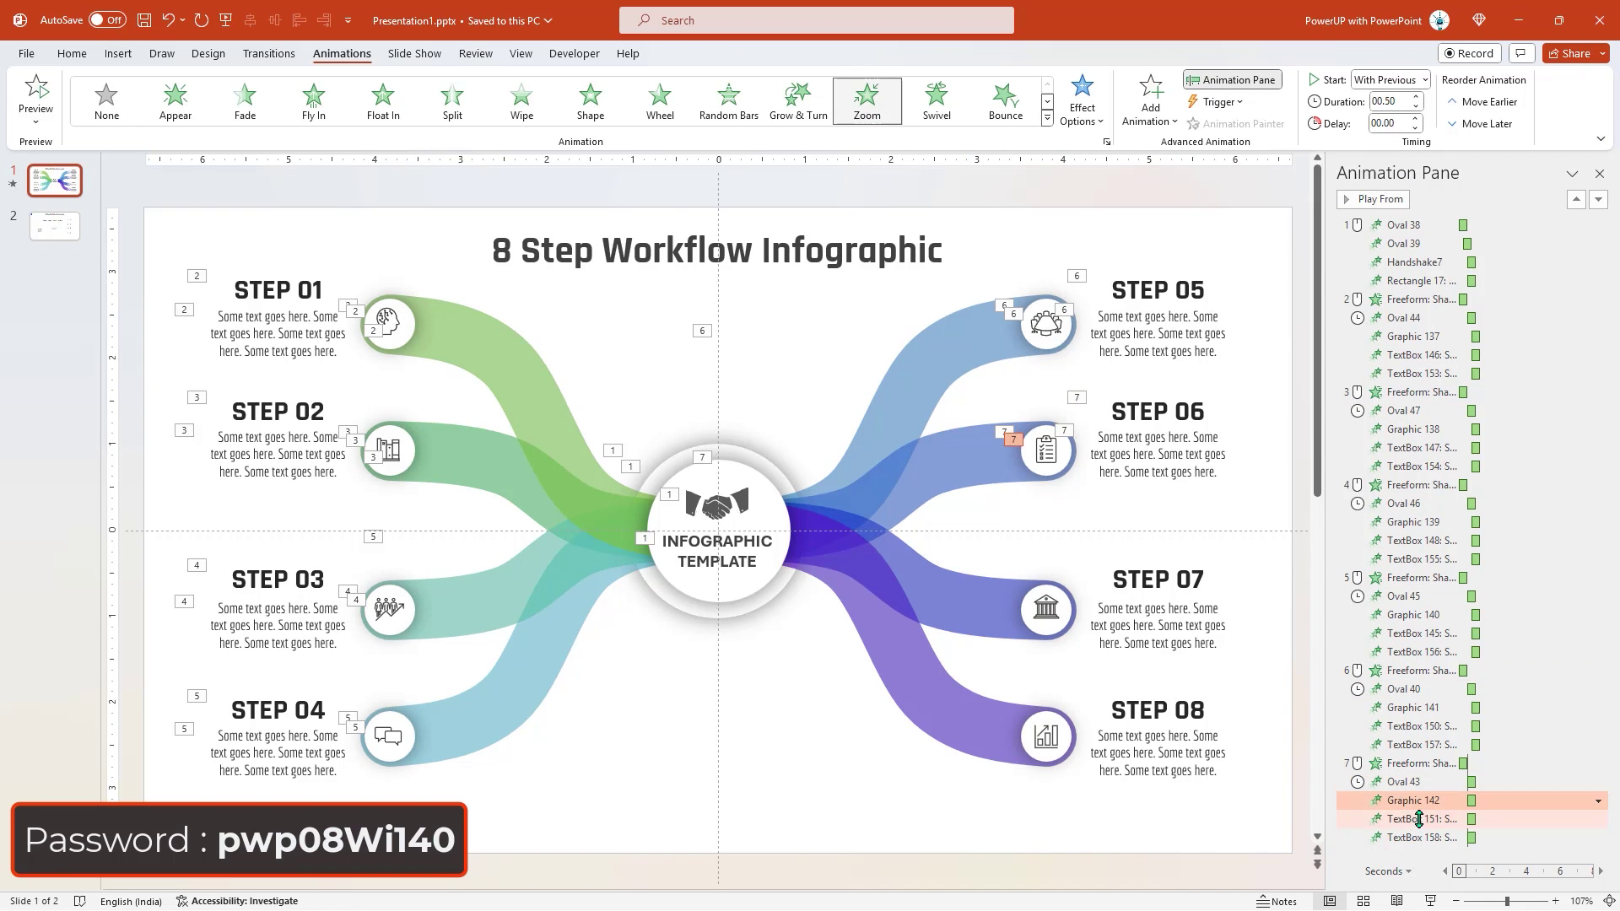
# - Paint the wipe onto the STEP 07 curve and zoom its icon and text in With Previous
pyautogui.click(972, 463)
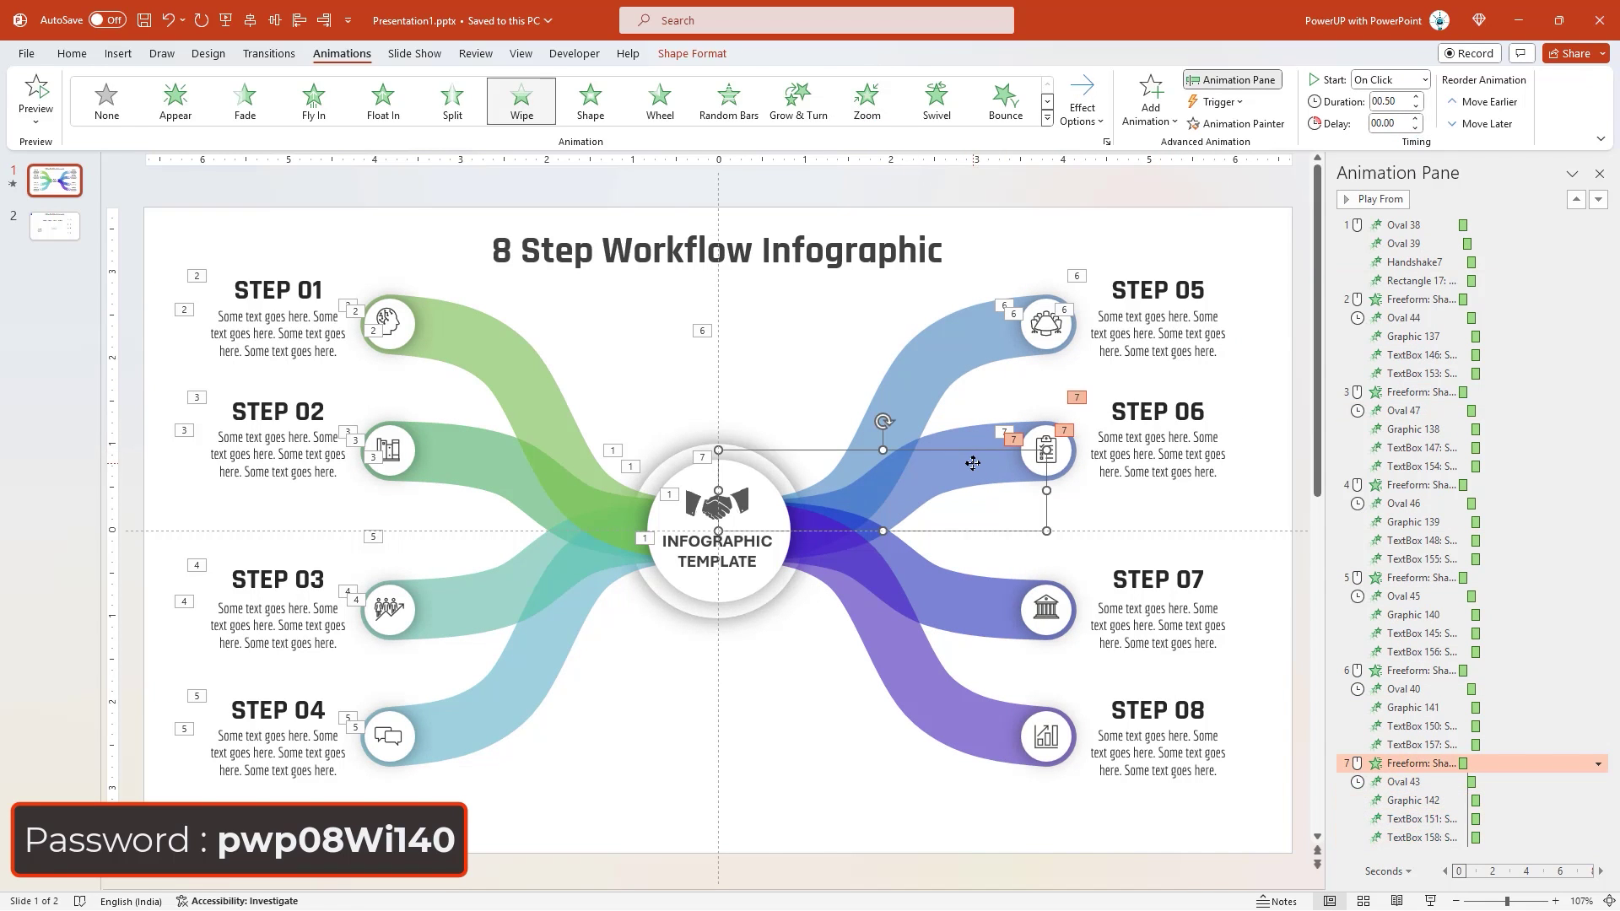
pyautogui.click(1225, 126)
pyautogui.click(959, 595)
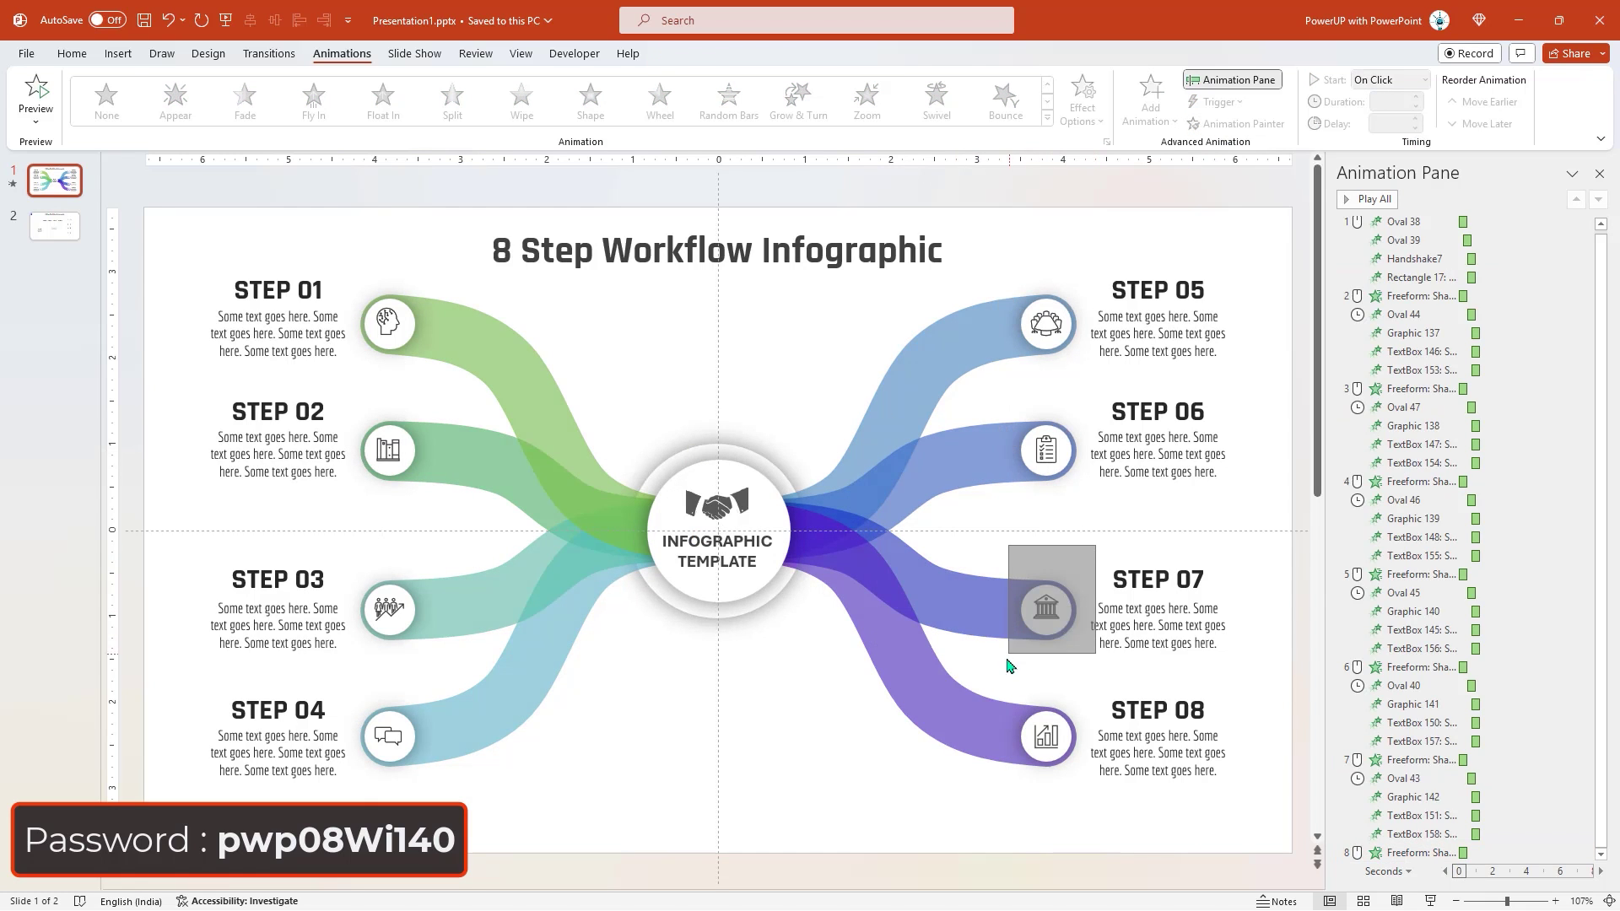
pyautogui.click(1047, 624)
pyautogui.click(866, 99)
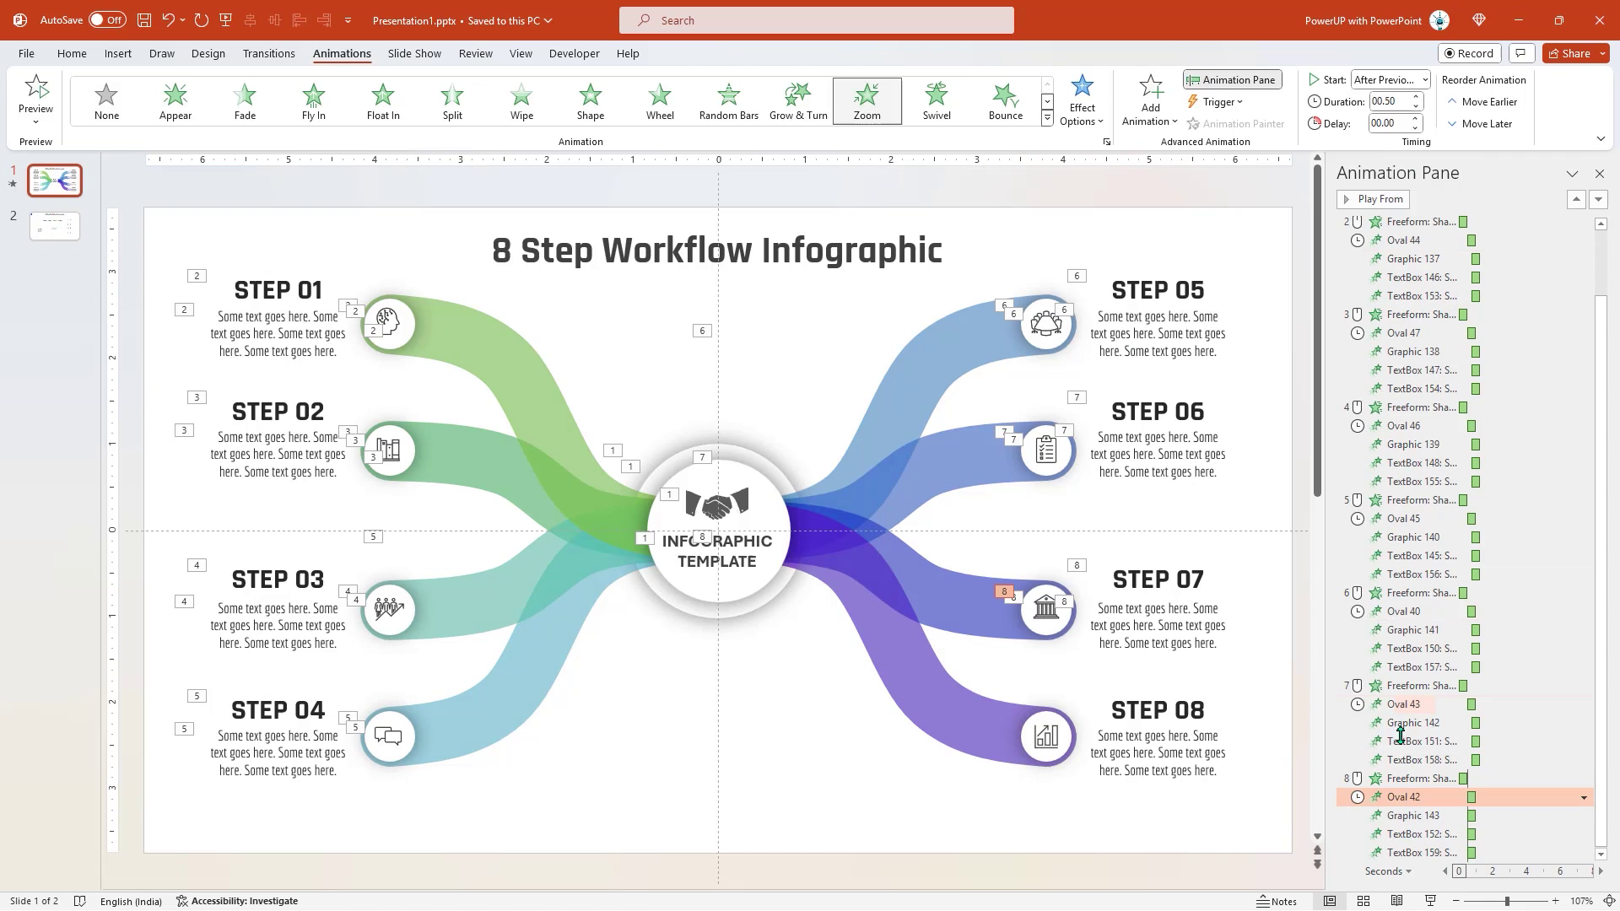
pyautogui.click(1414, 815)
pyautogui.keyDown('shift'); pyautogui.click(1405, 852); pyautogui.keyUp('shift')
# - Paint the wipe onto the STEP 08 curve, zoom its icon and text, and select those animations
pyautogui.click(944, 601)
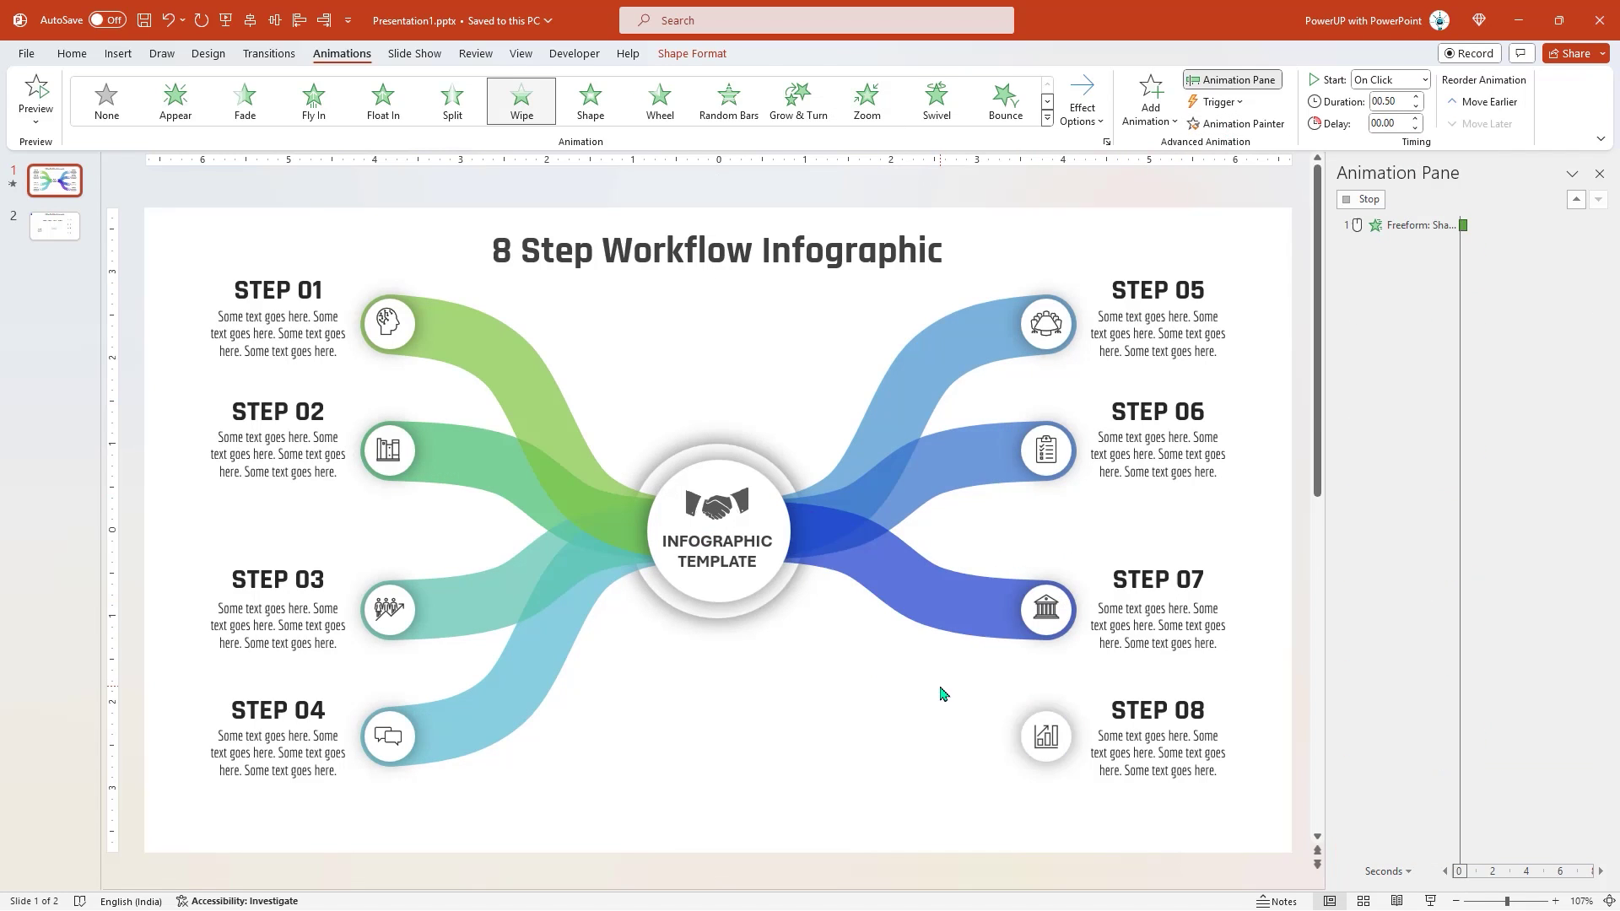
pyautogui.click(942, 691)
pyautogui.click(1046, 750)
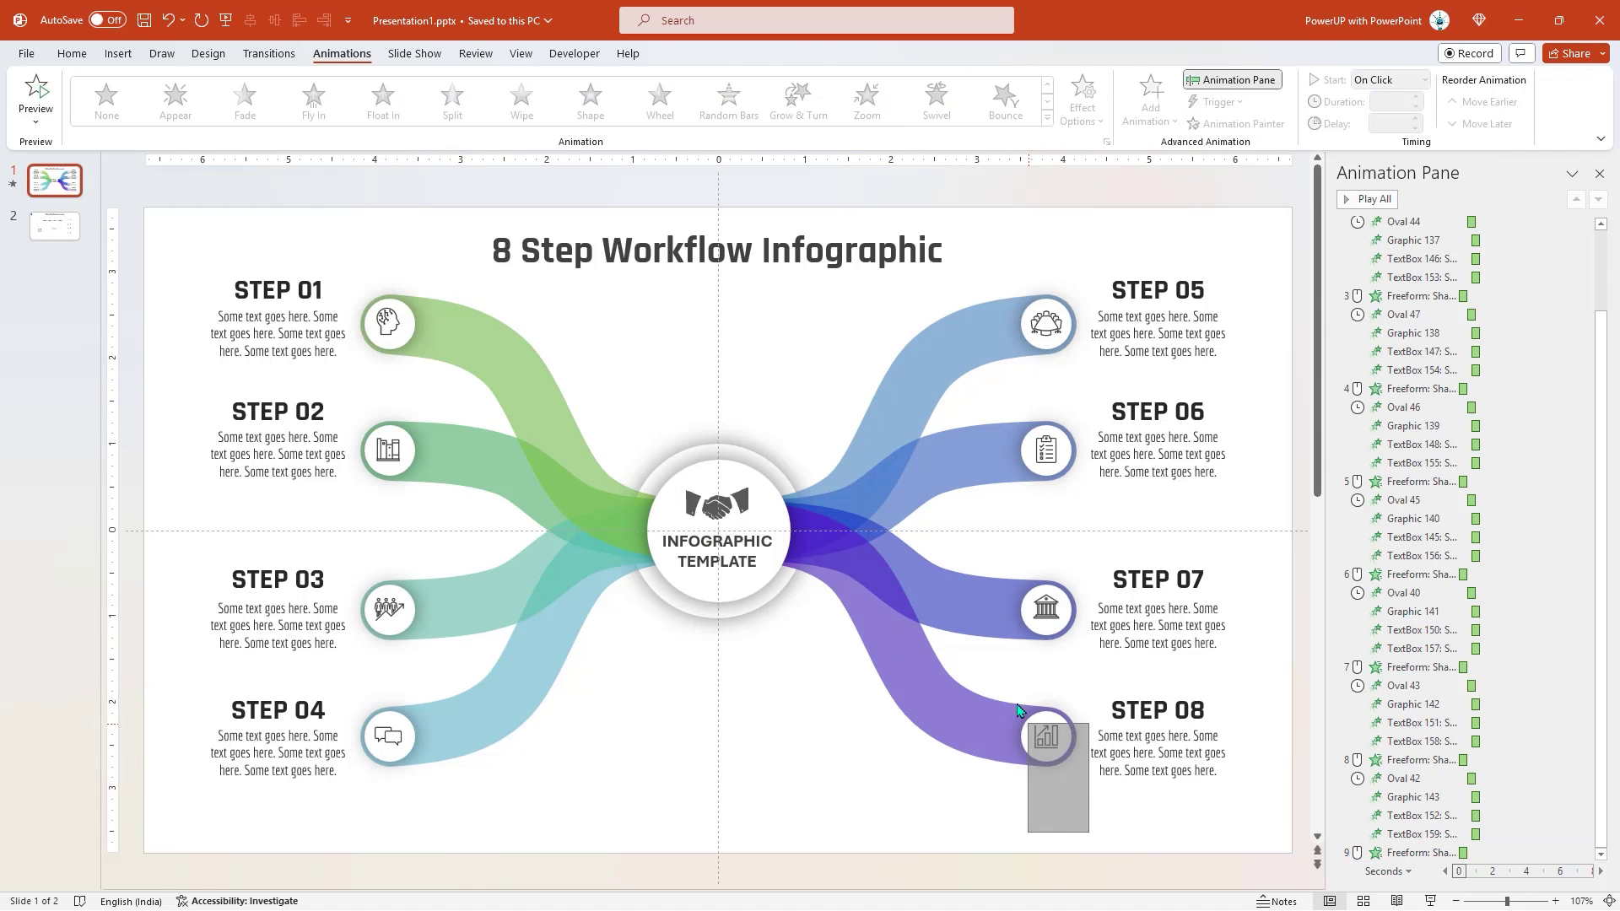
pyautogui.click(866, 99)
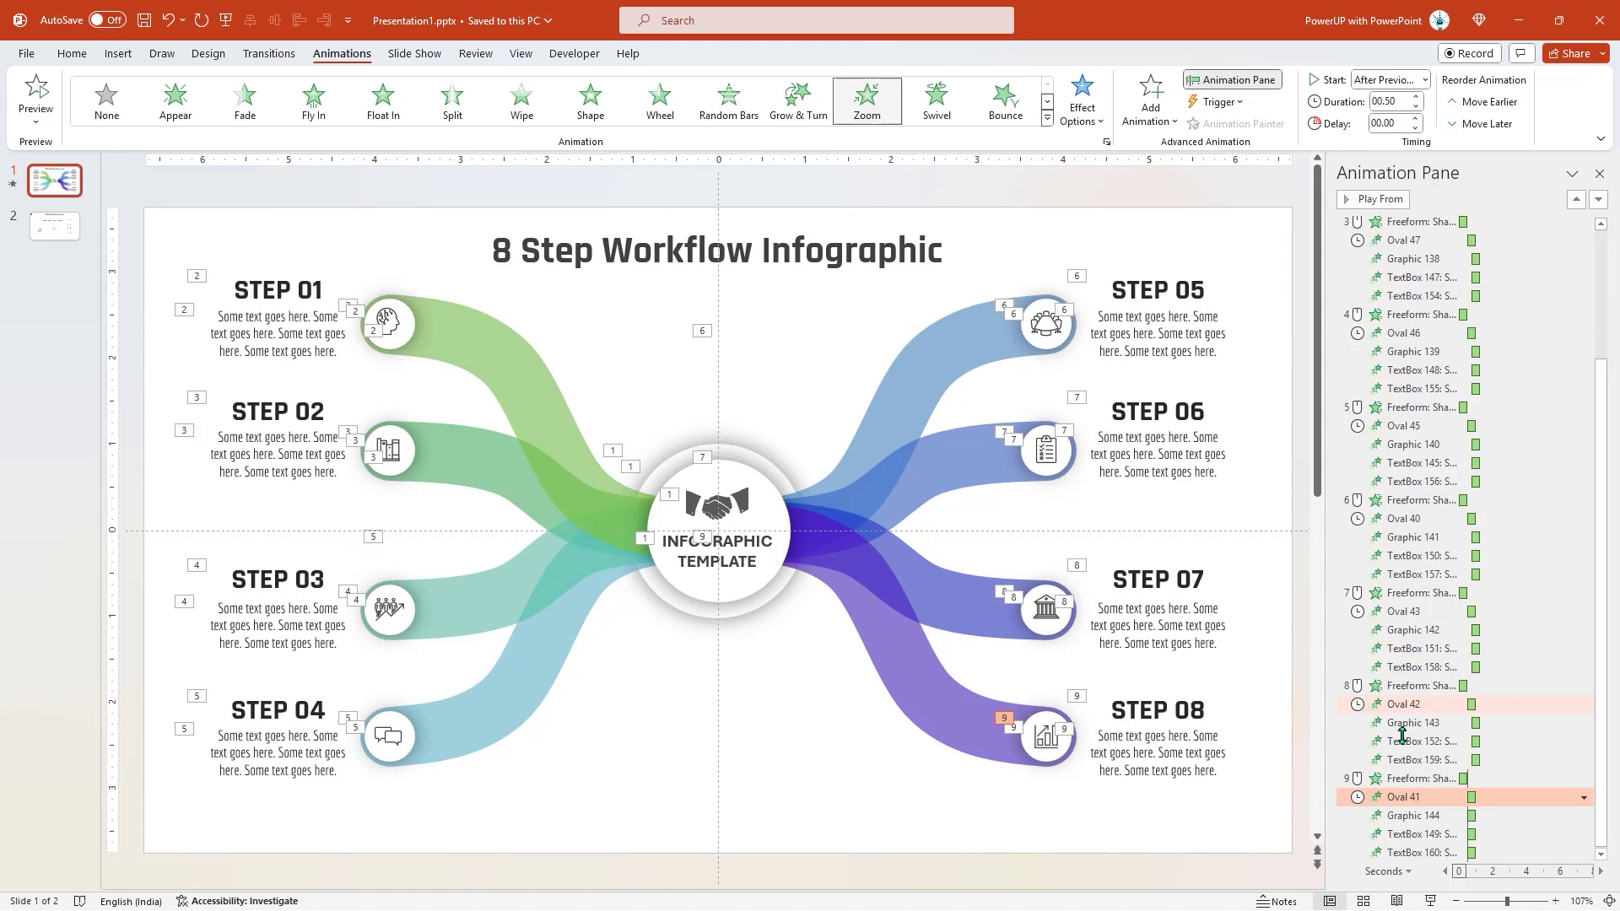
pyautogui.press('Down')
pyautogui.hotkey('shift', 'Down')
pyautogui.hotkey('shift', 'Down')
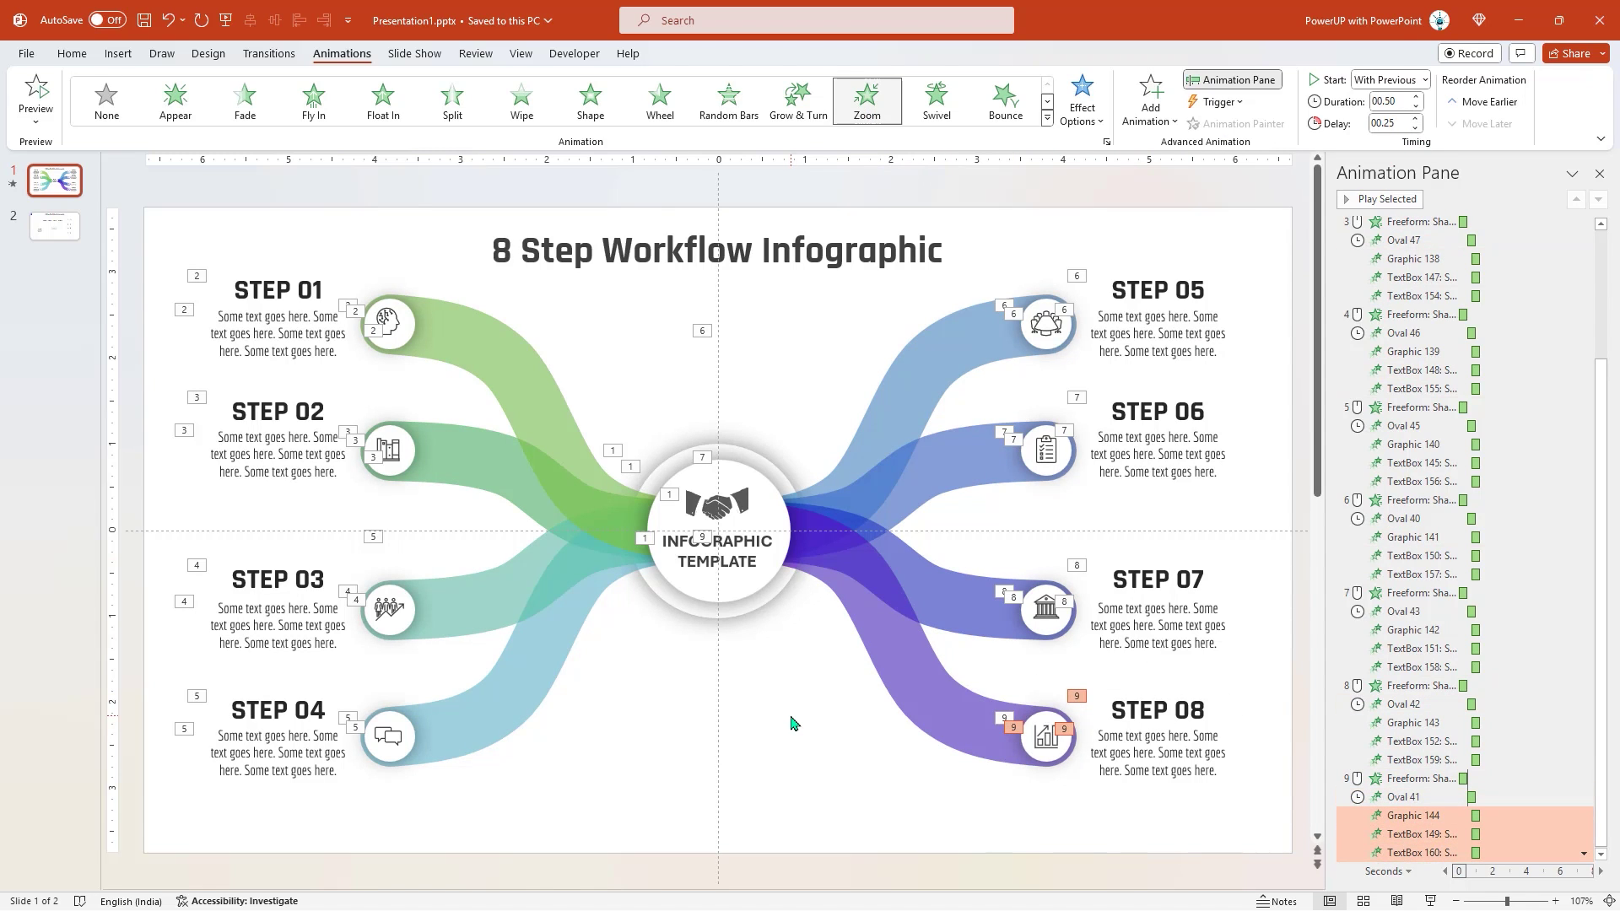